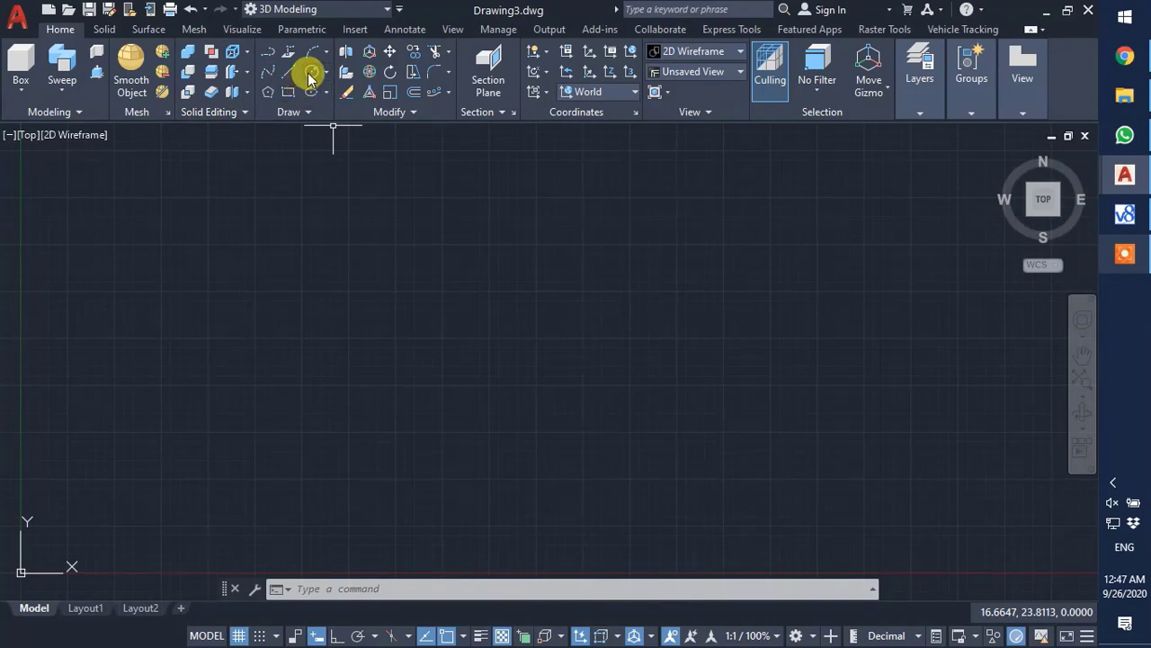
# - Draw a circle with a radius of 0.15 in the middle of the empty drawing area
pyautogui.write('c')
pyautogui.press('Return')
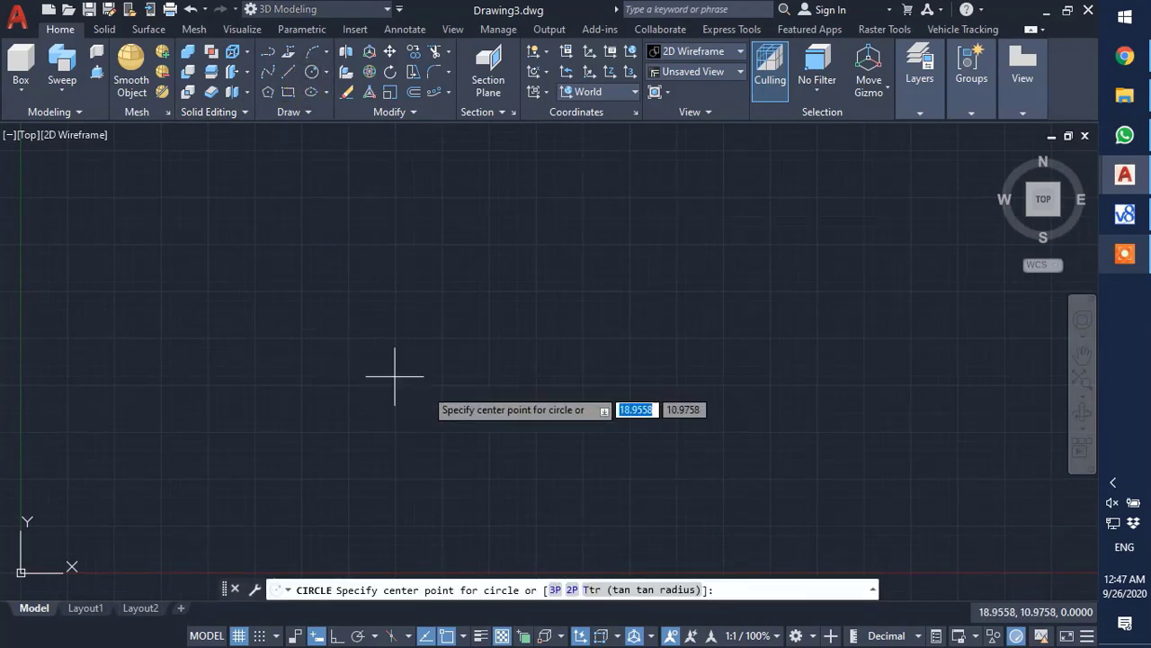
pyautogui.click(476, 371)
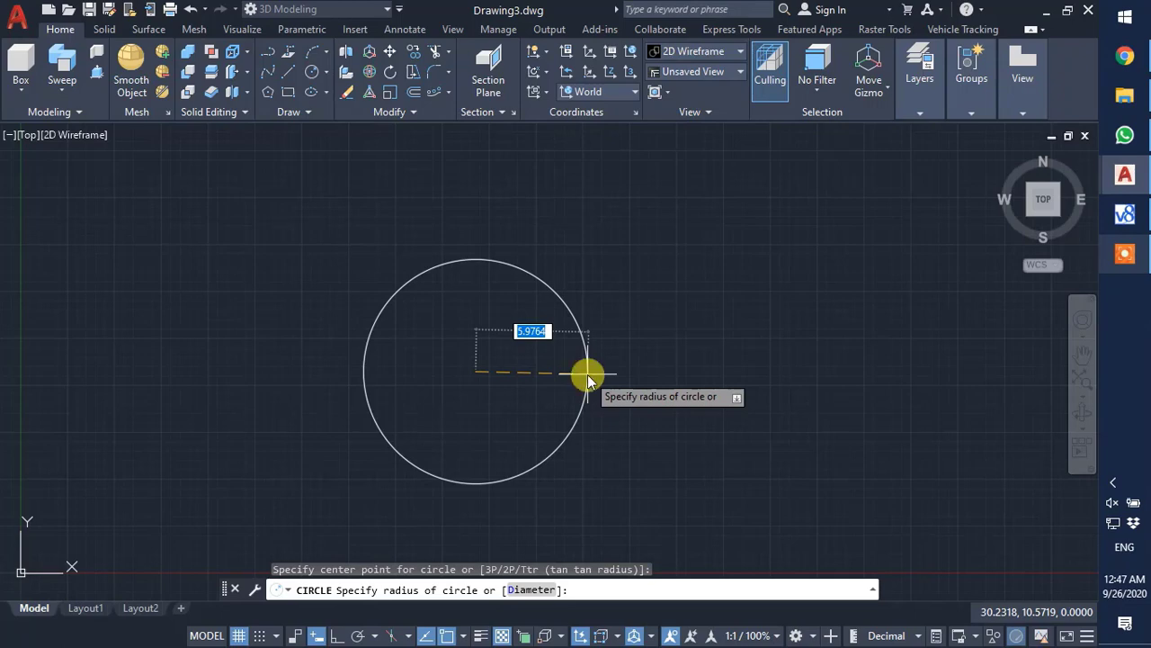
pyautogui.press('Return')
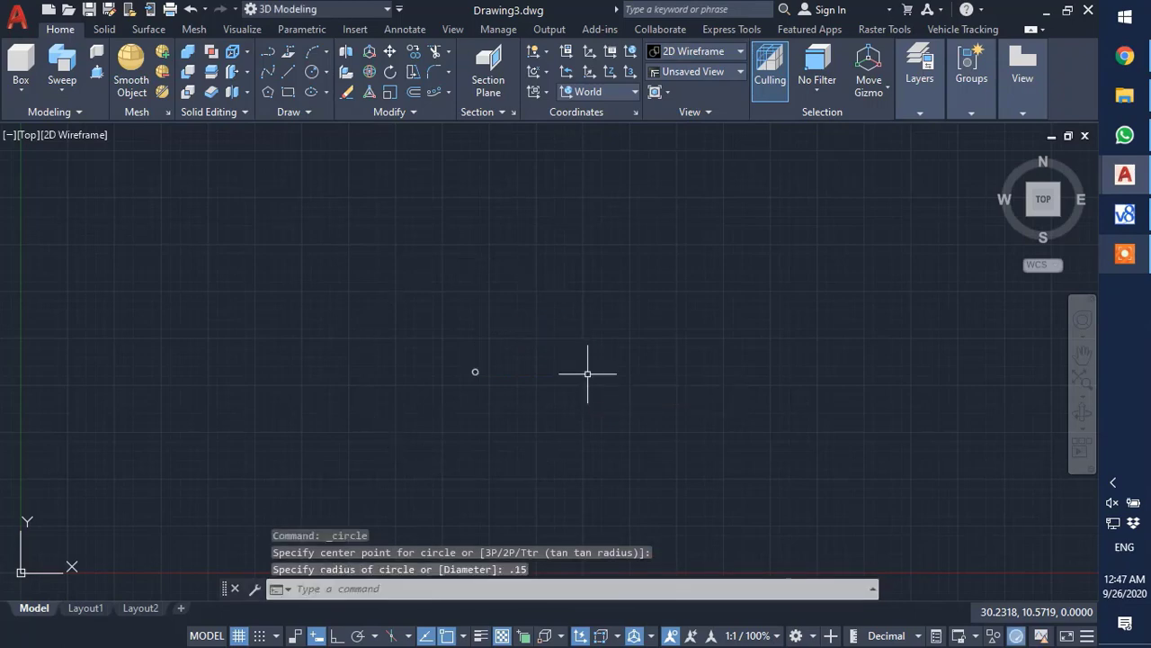
# - Draw a small circle of about 0.023 radius centred on the right quadrant of the 0.15 radius circle
pyautogui.scroll(4, 471, 375)
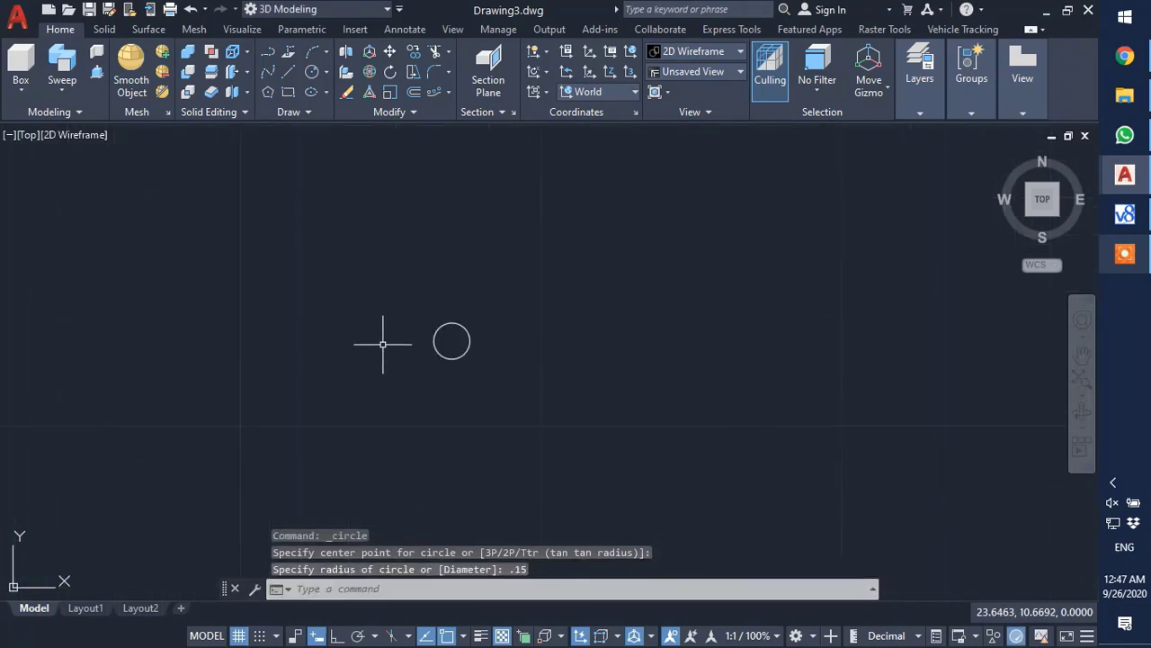
pyautogui.scroll(7, 471, 337)
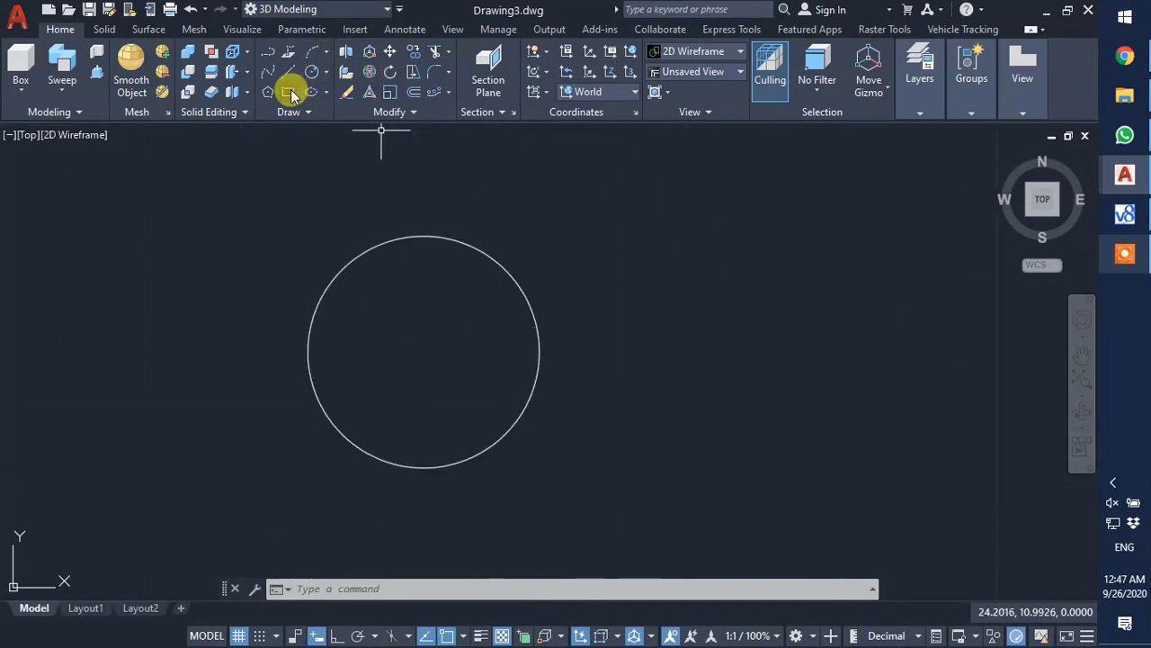
pyautogui.click(311, 72)
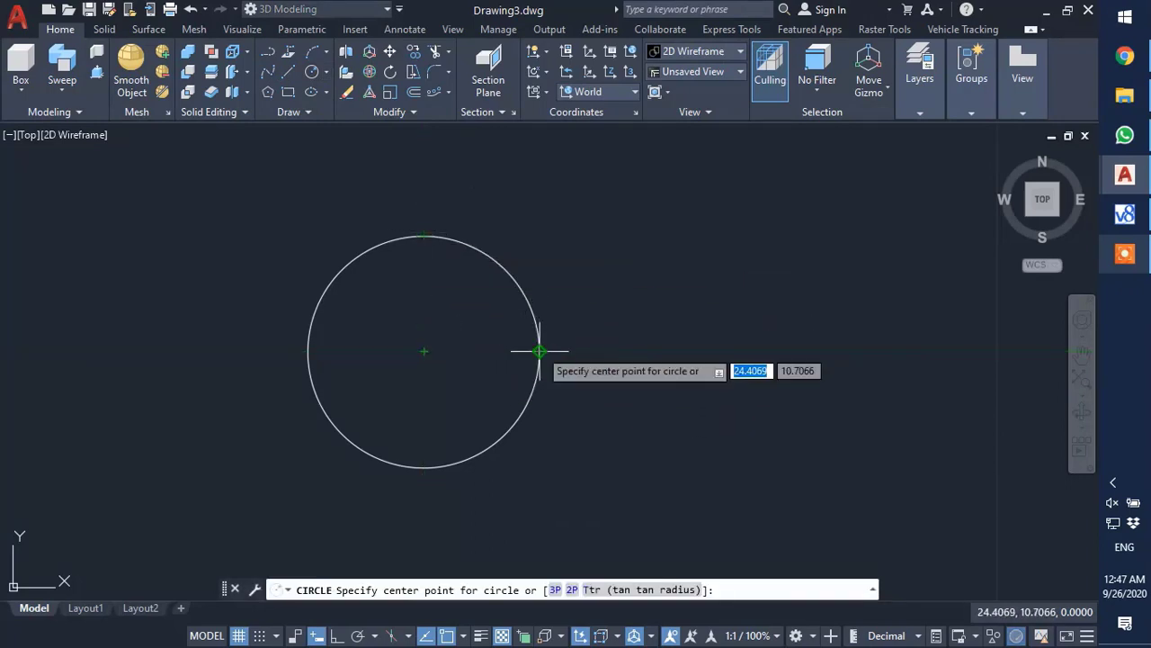
pyautogui.click(540, 351)
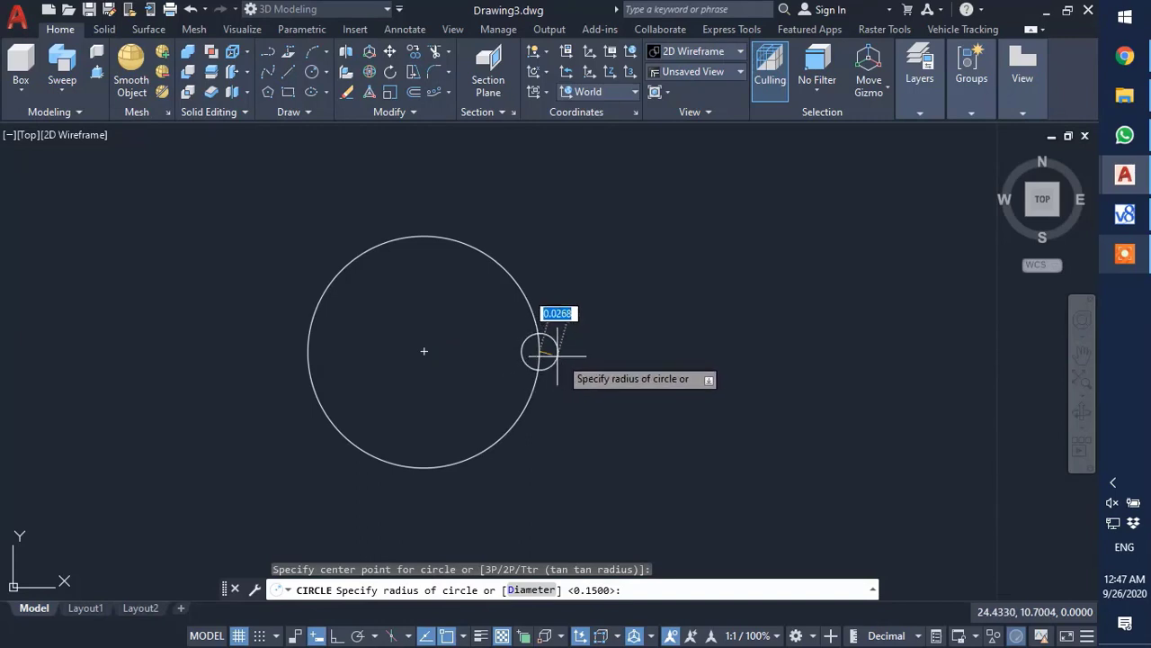
pyautogui.click(557, 347)
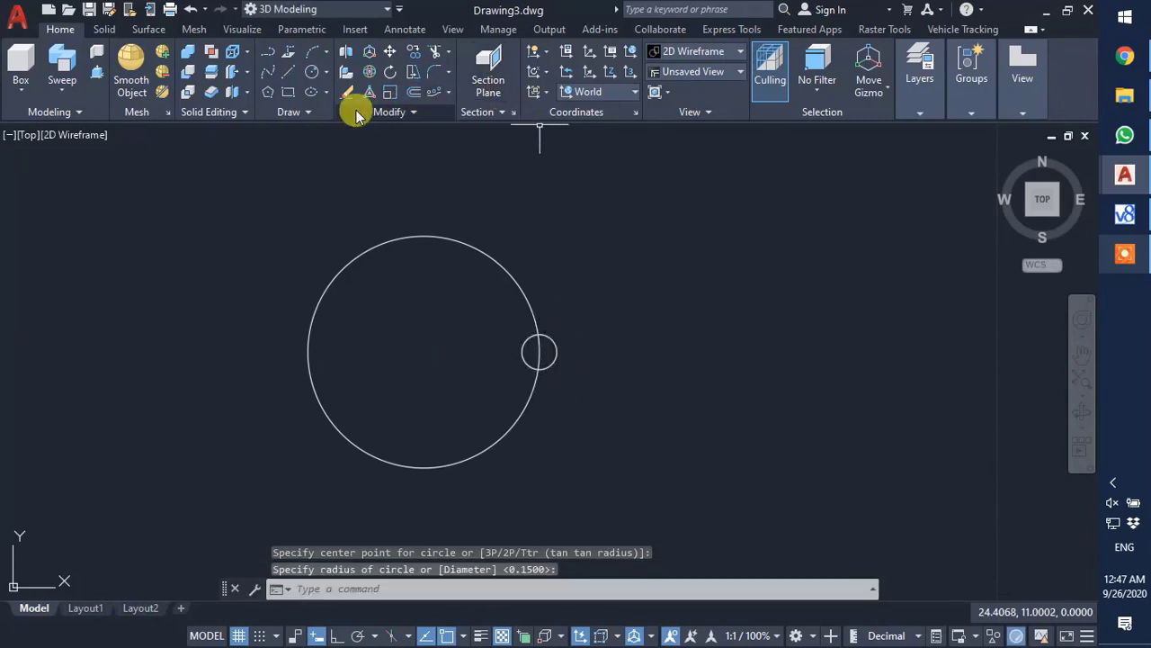
# - Create a polar array of the small circle around the large circle's centre with 10 items over 360 degrees
pyautogui.click(447, 95)
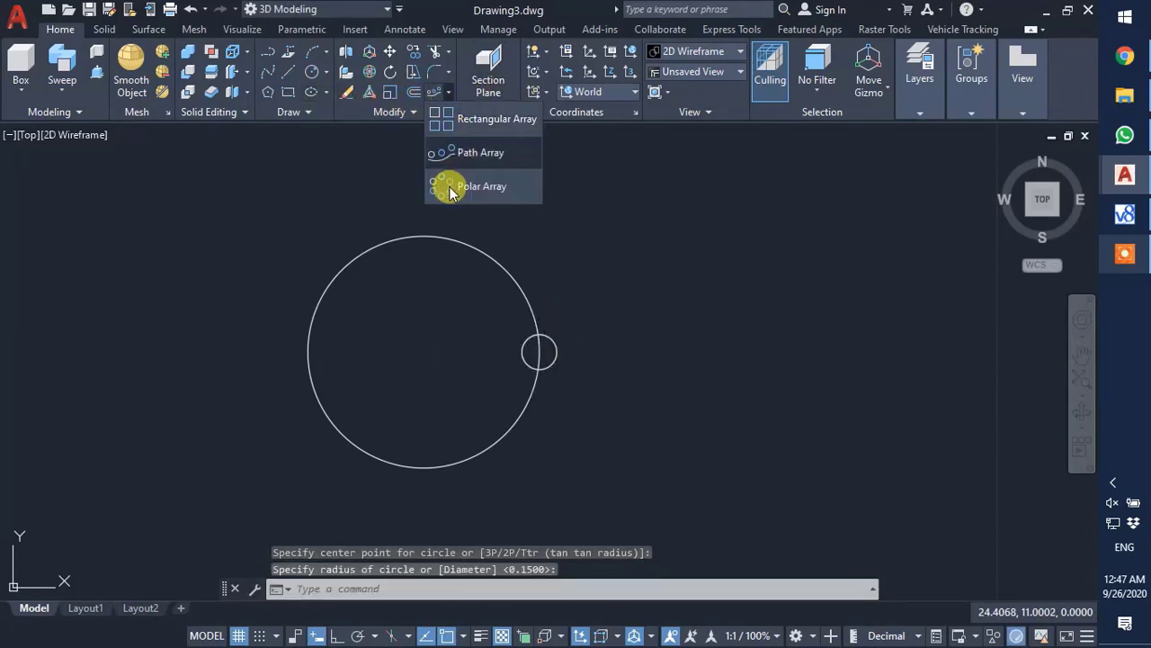
pyautogui.click(471, 184)
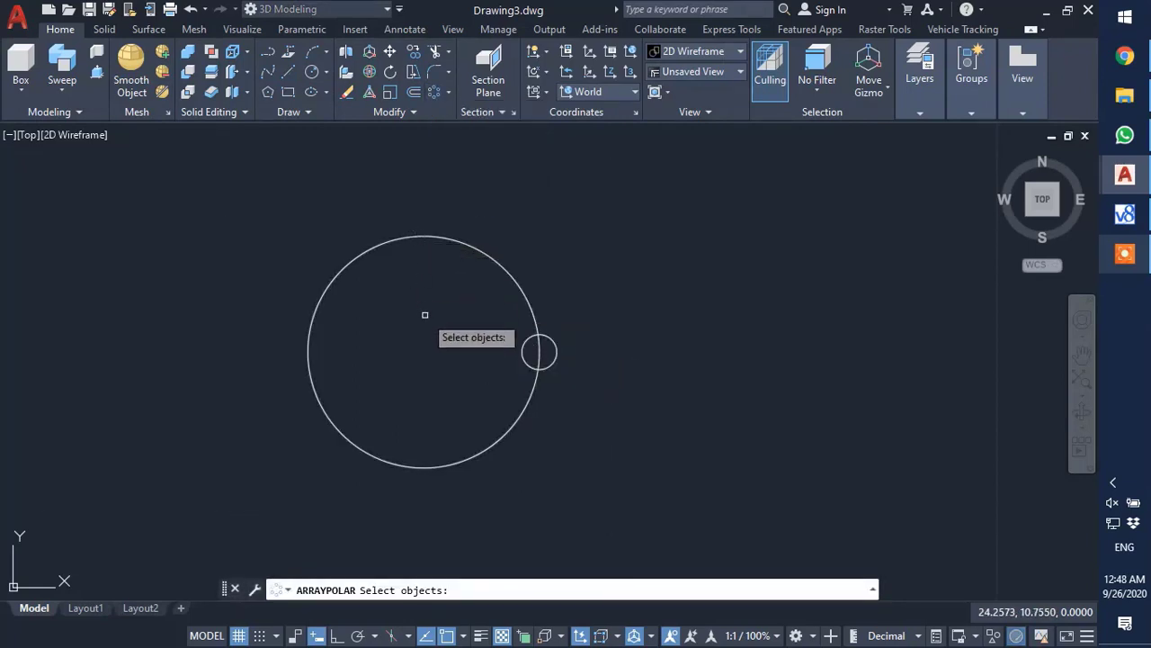
pyautogui.click(542, 347)
pyautogui.press('Return')
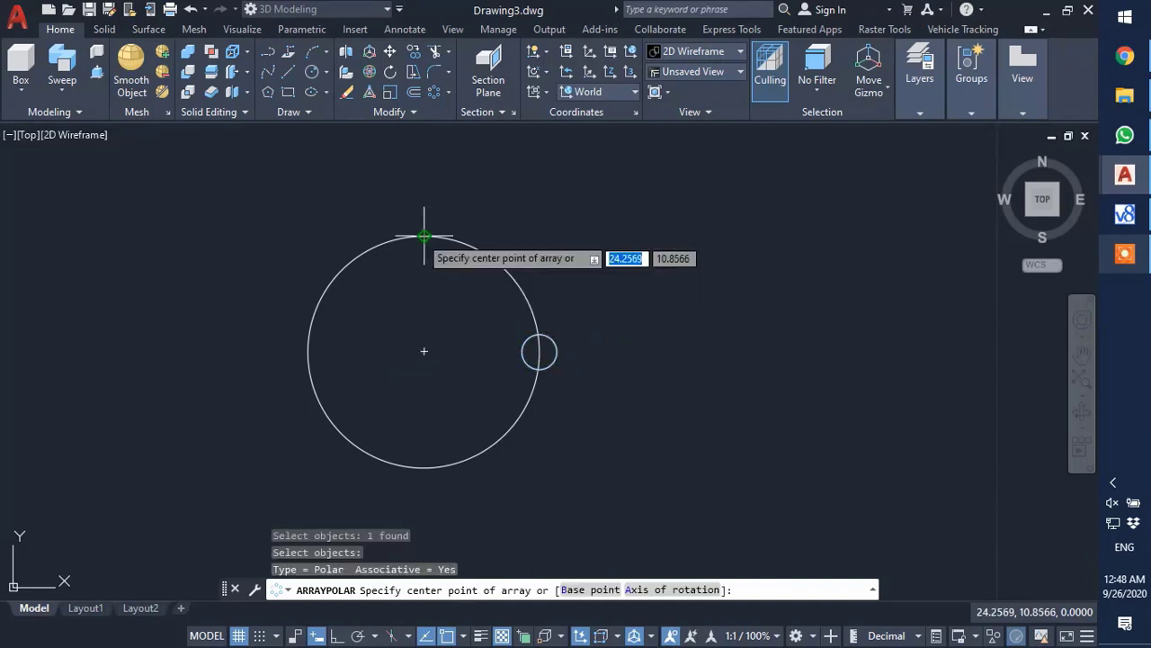
pyautogui.click(427, 353)
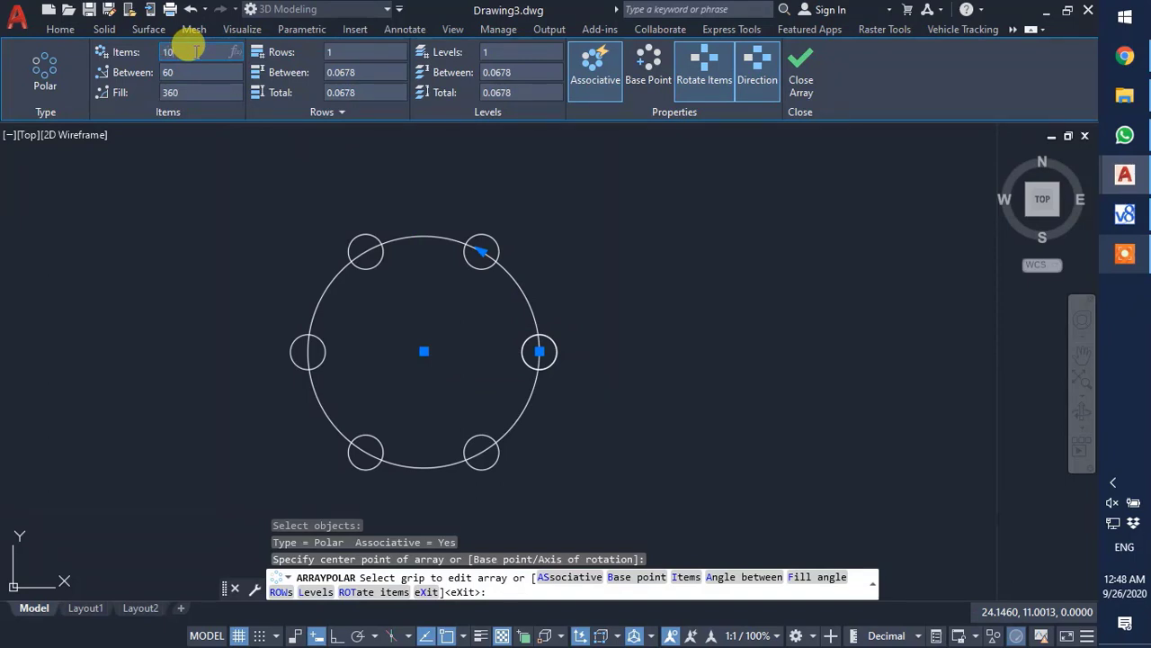
pyautogui.click(195, 52)
pyautogui.write('10')
pyautogui.press('Return')
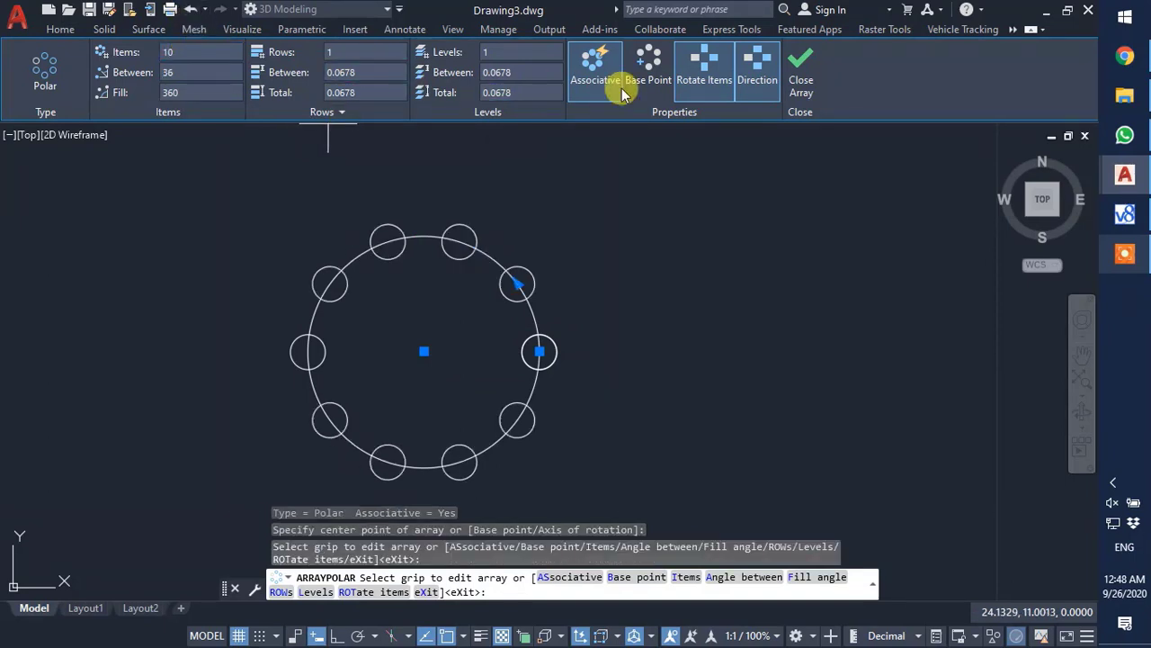
pyautogui.click(800, 68)
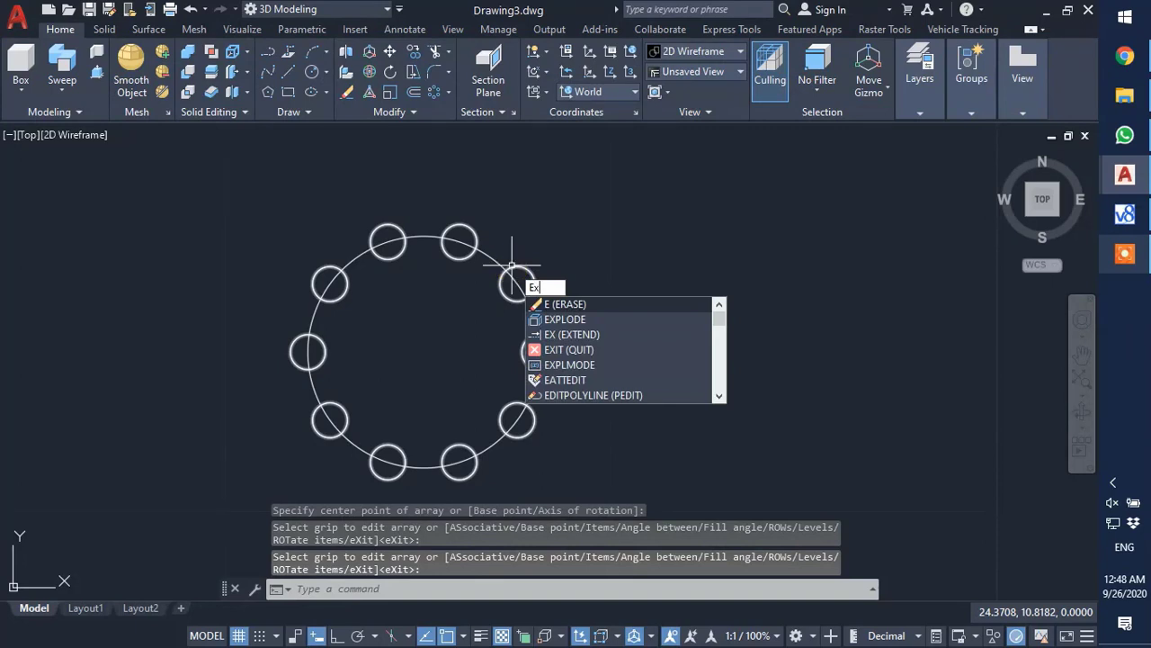
# - Explode the polar array of small circles into separate objects
pyautogui.write('p')
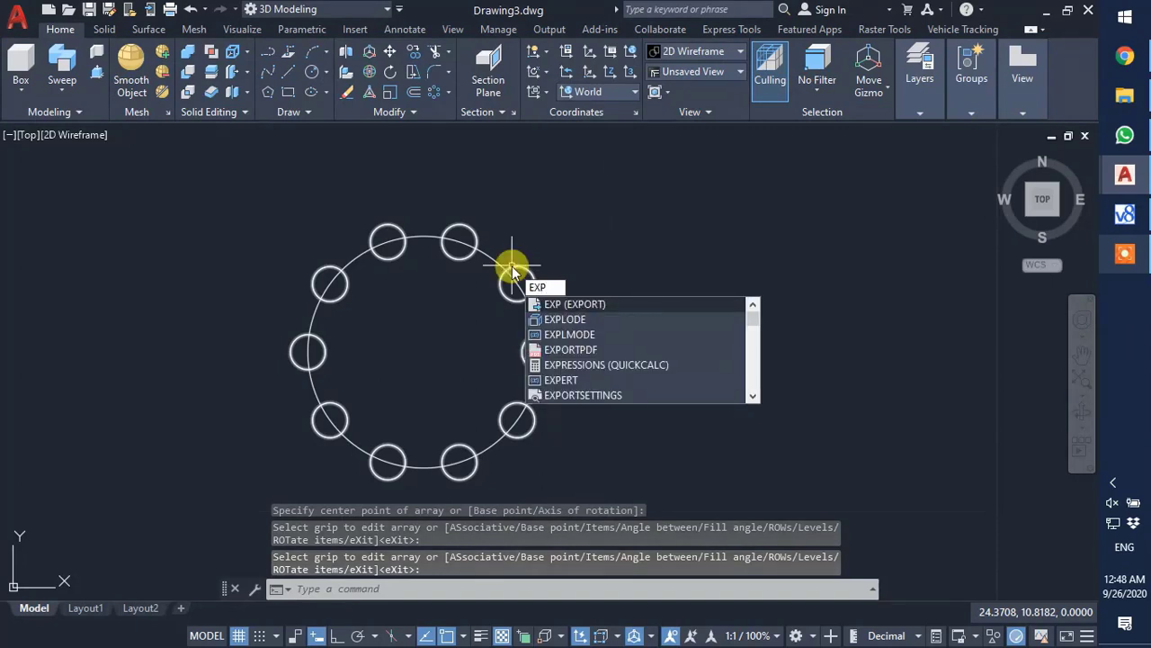
pyautogui.press('Down')
pyautogui.press('Return')
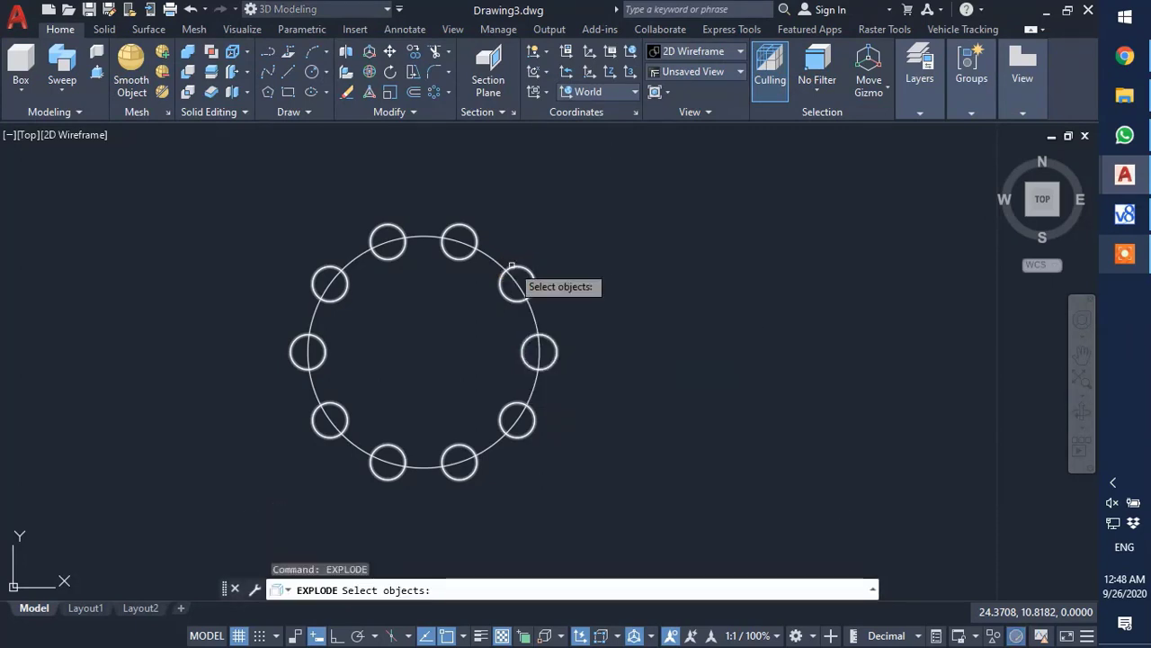
pyautogui.click(510, 267)
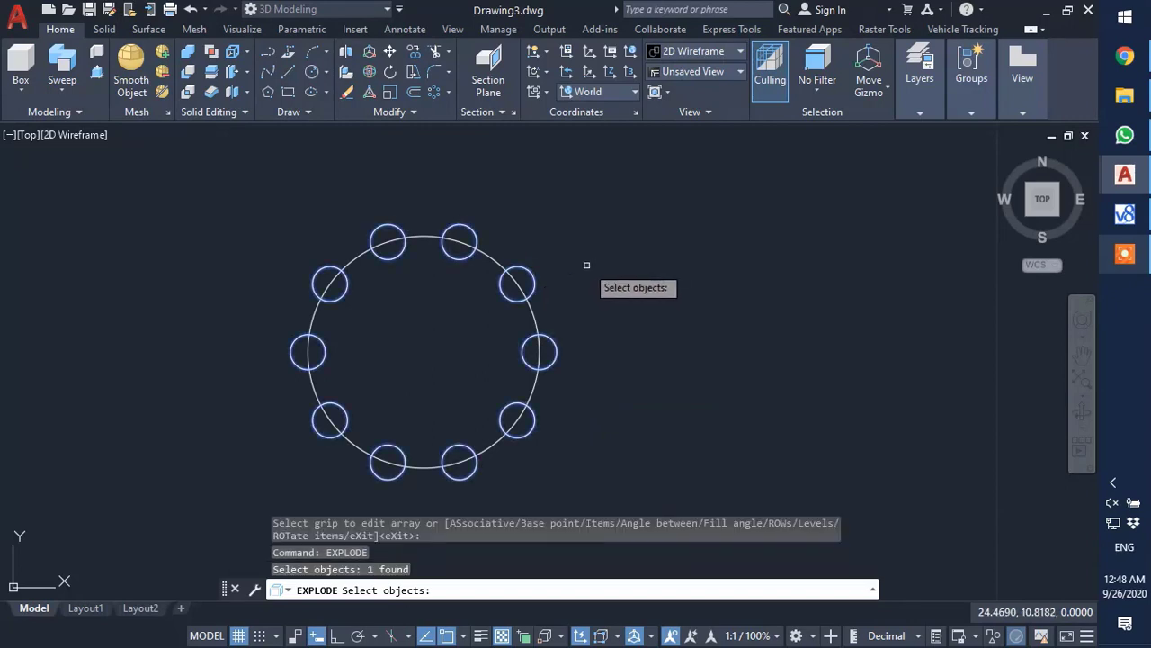
pyautogui.press('Return')
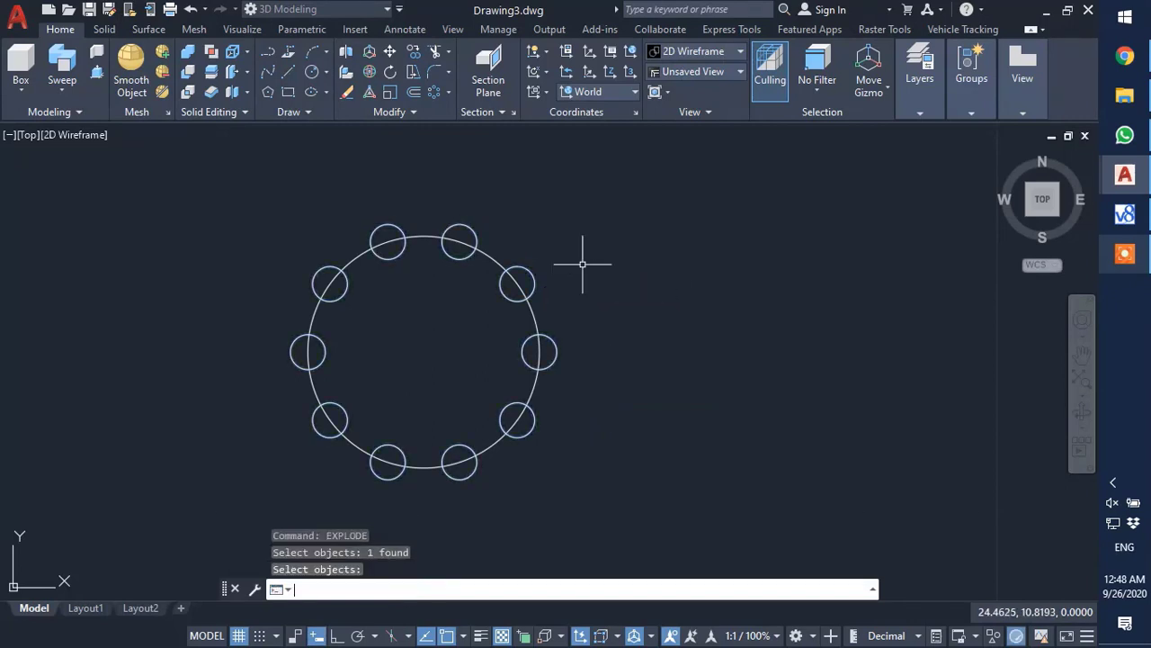
# - Trim the outer halves of all ten small circles and the base circle arcs inside them to leave a notched profile
pyautogui.click(435, 52)
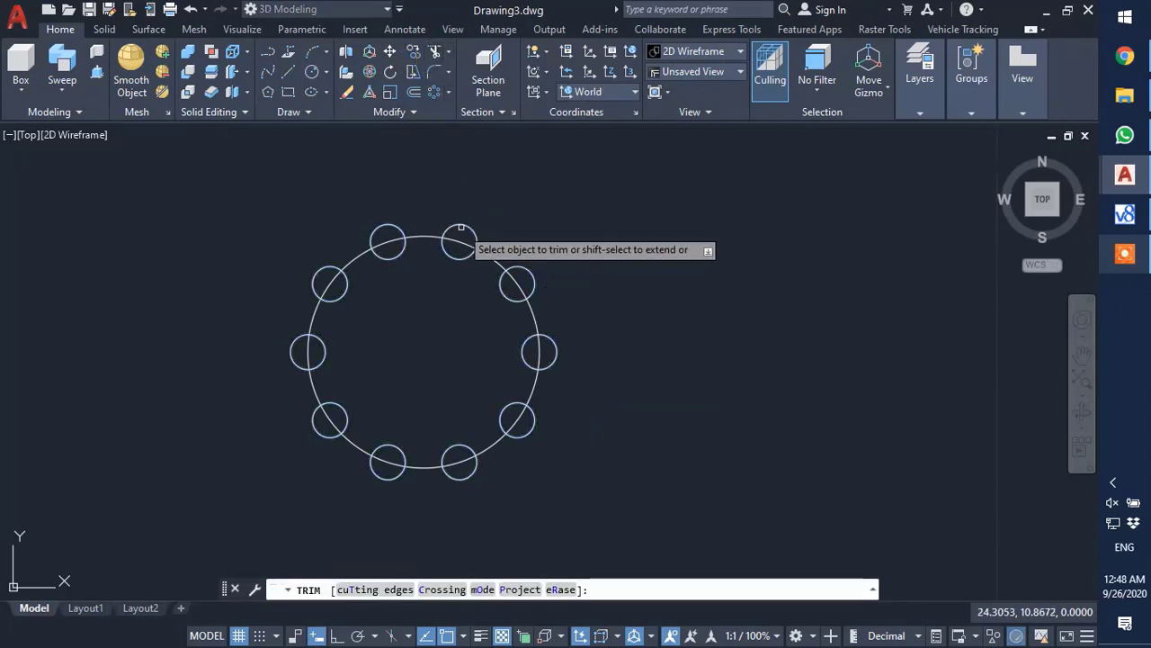
pyautogui.click(461, 226)
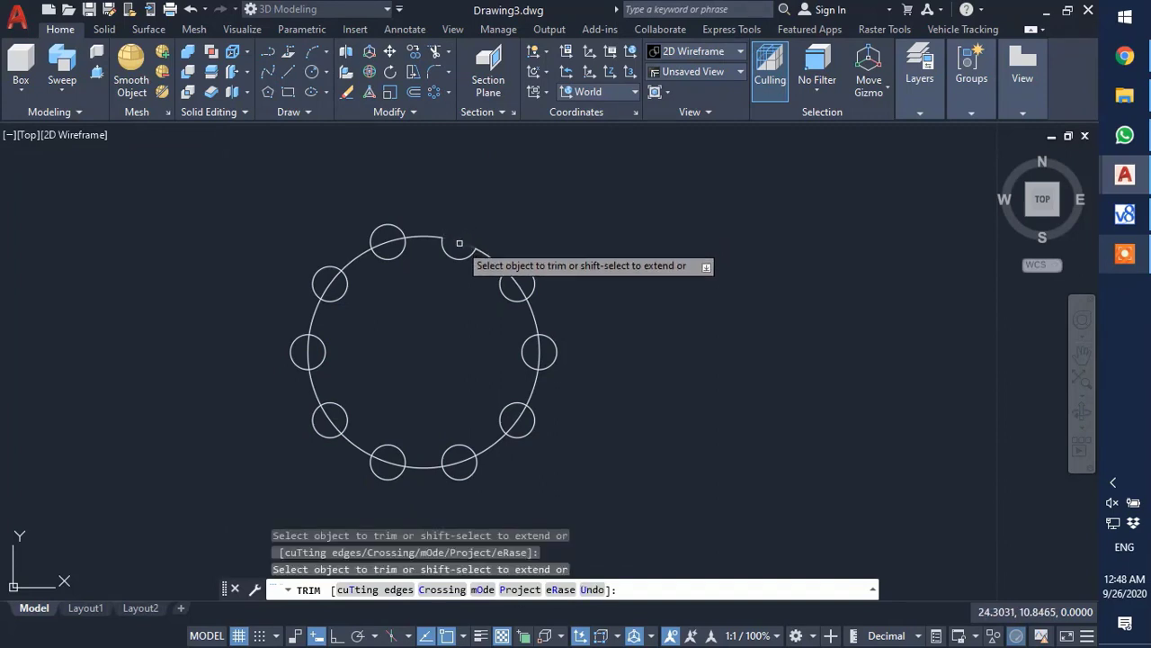
pyautogui.click(391, 214)
pyautogui.click(386, 224)
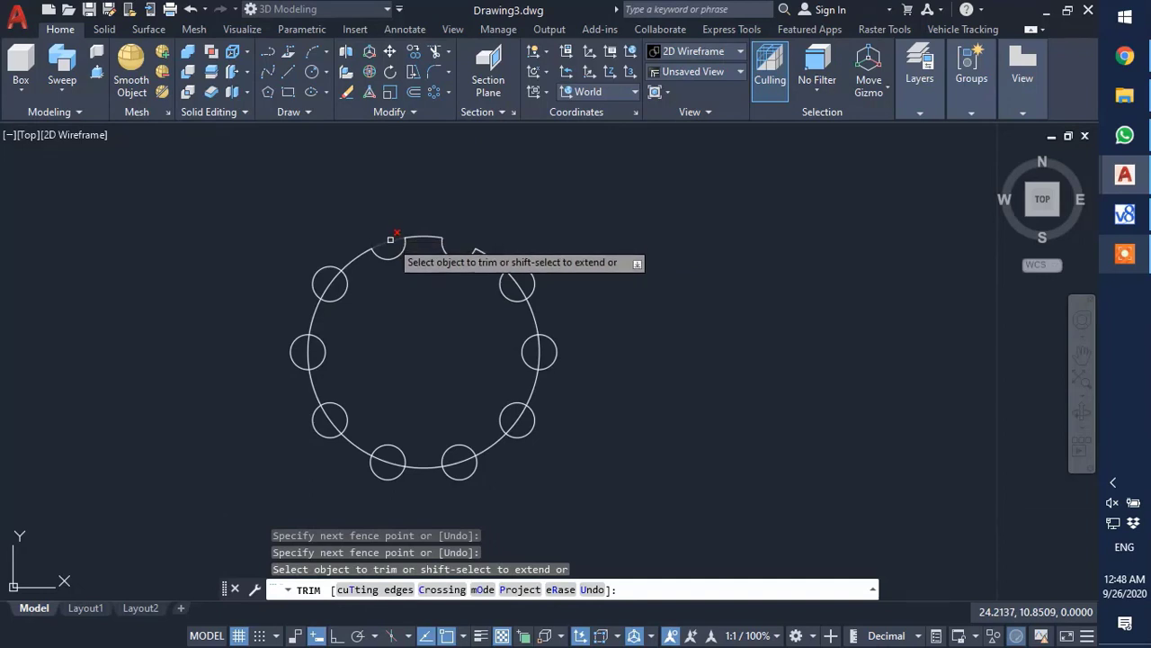
pyautogui.click(389, 240)
pyautogui.click(319, 270)
pyautogui.click(331, 282)
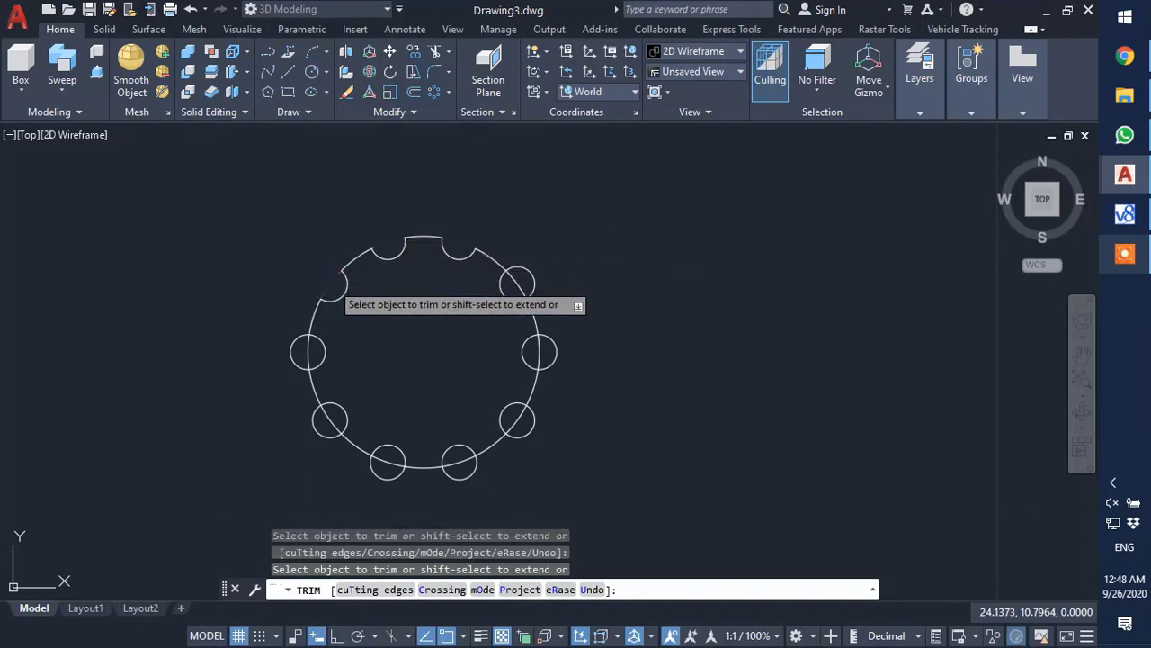
pyautogui.click(297, 342)
pyautogui.click(308, 353)
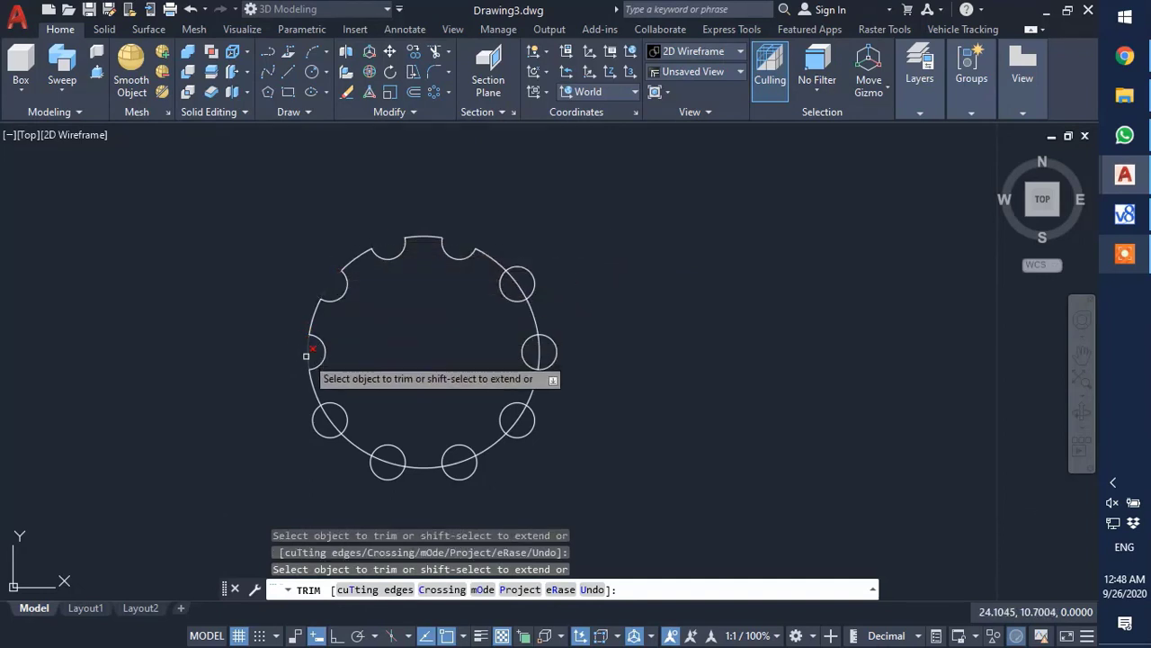
pyautogui.click(309, 425)
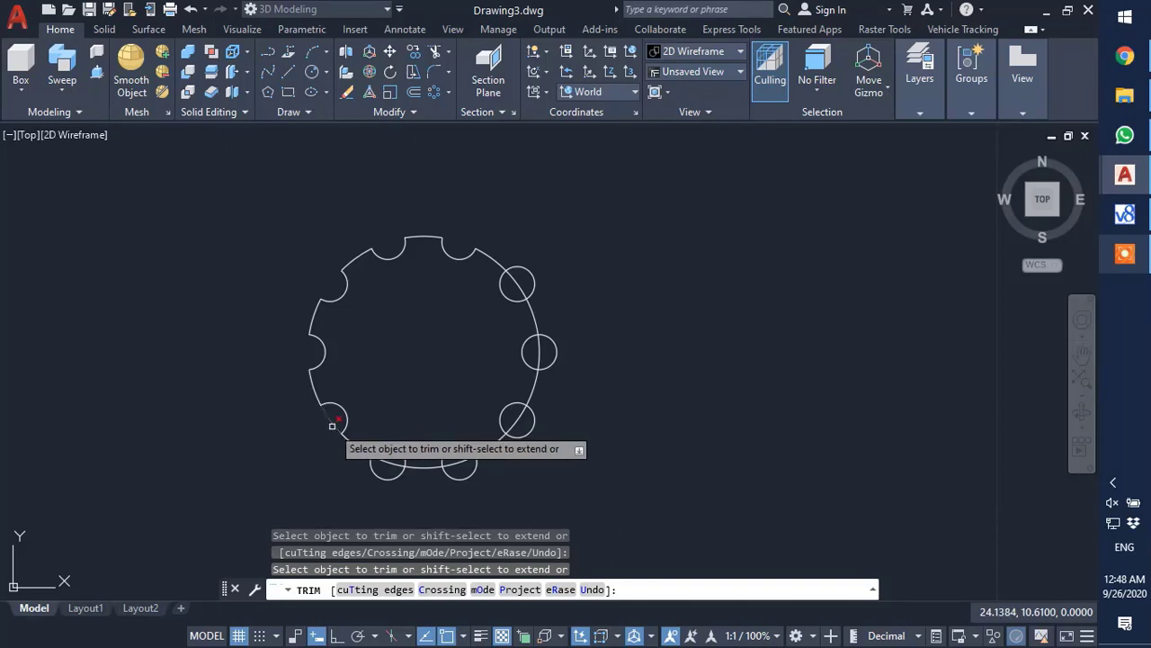
pyautogui.click(384, 475)
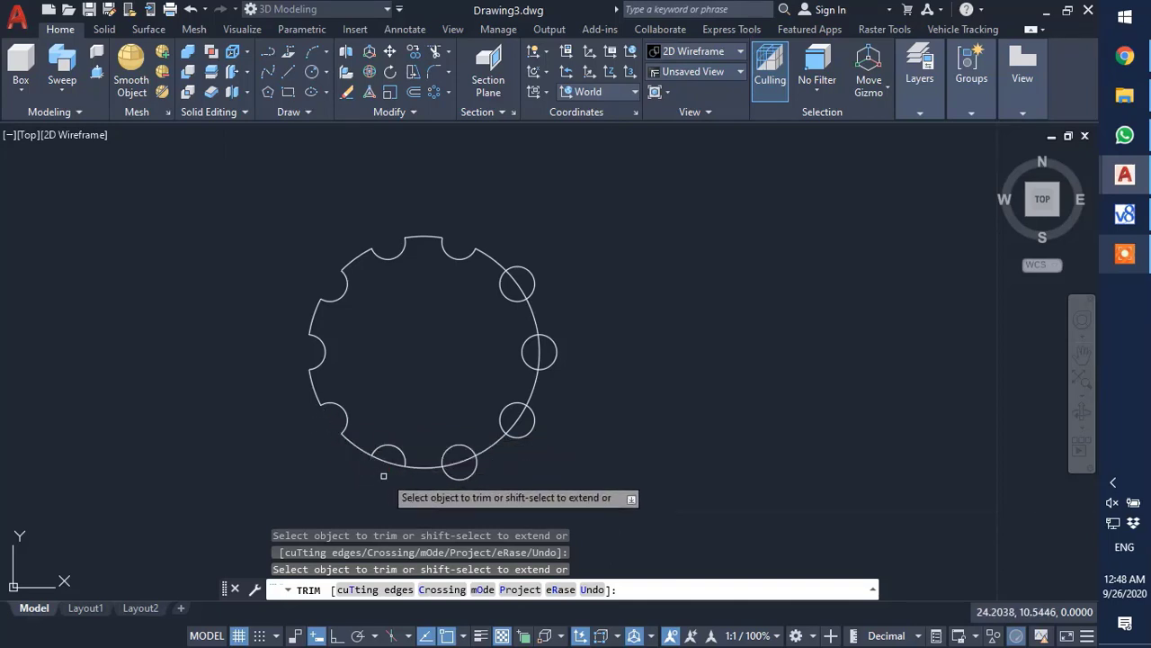
pyautogui.click(465, 471)
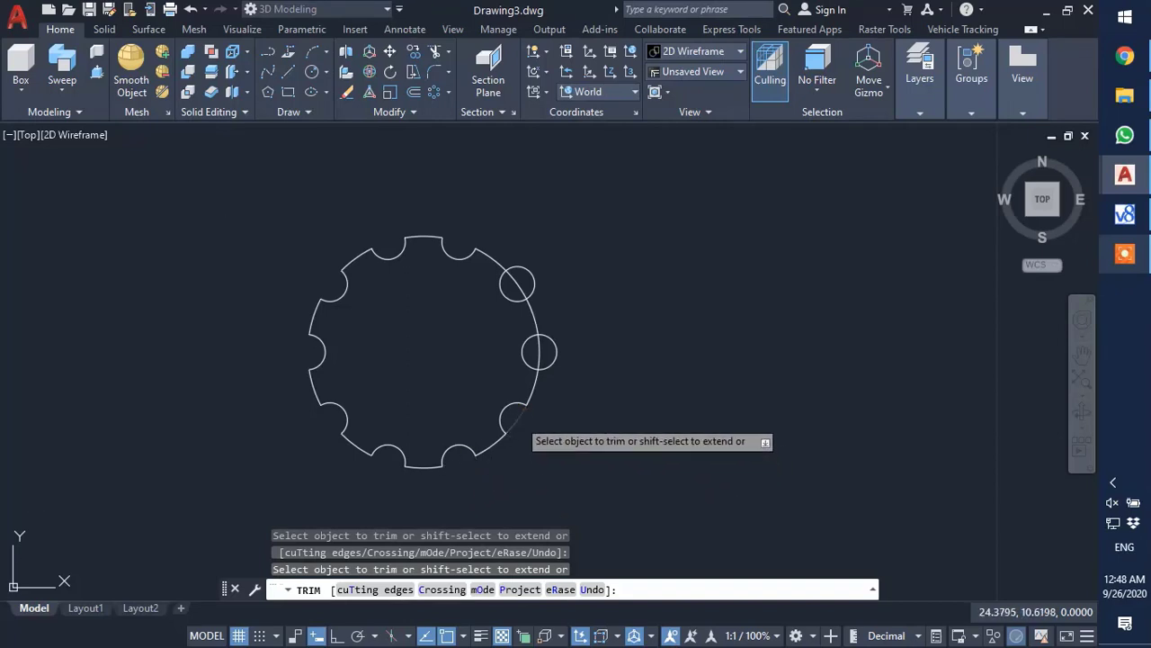
pyautogui.click(517, 419)
pyautogui.click(556, 350)
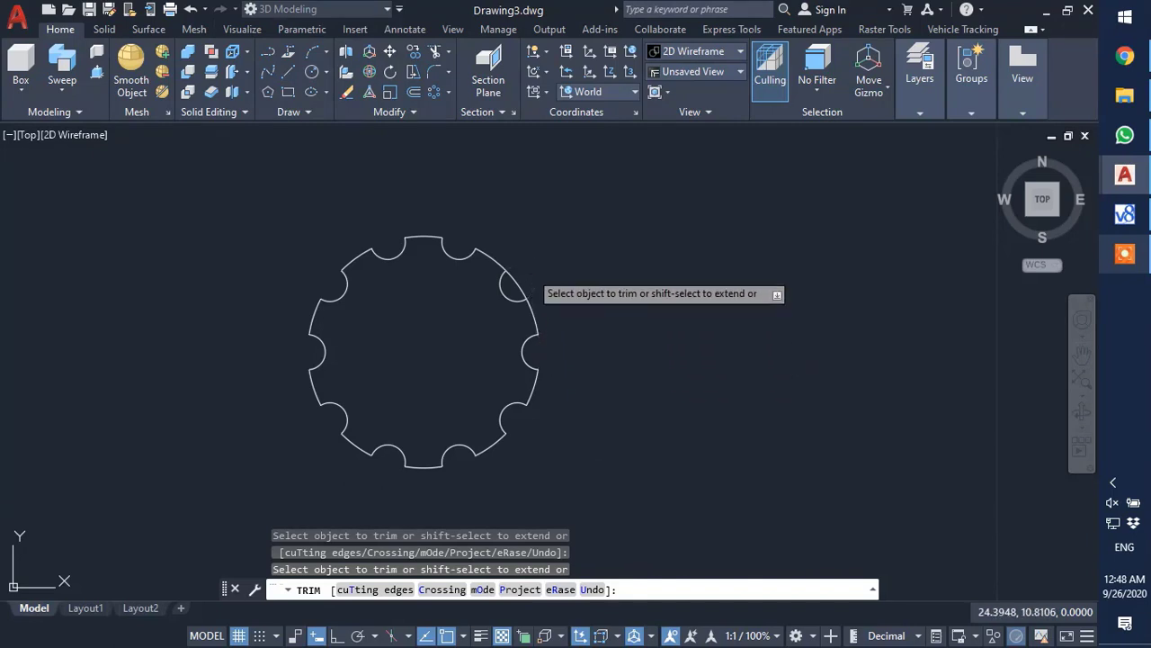
pyautogui.click(518, 284)
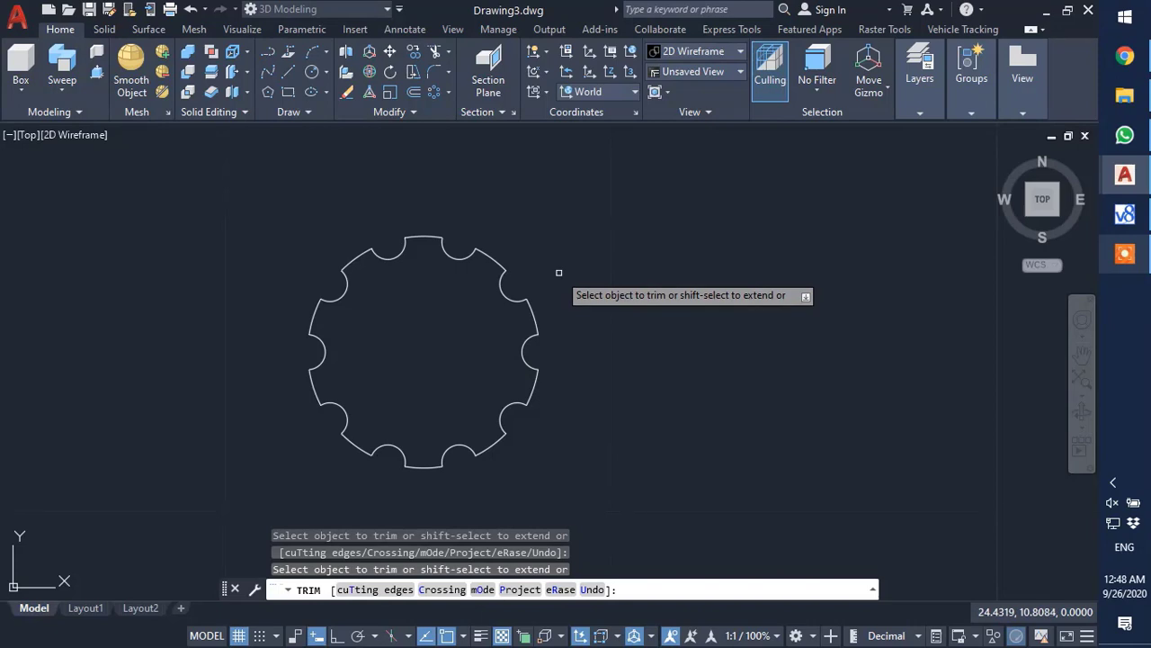
pyautogui.press('Return')
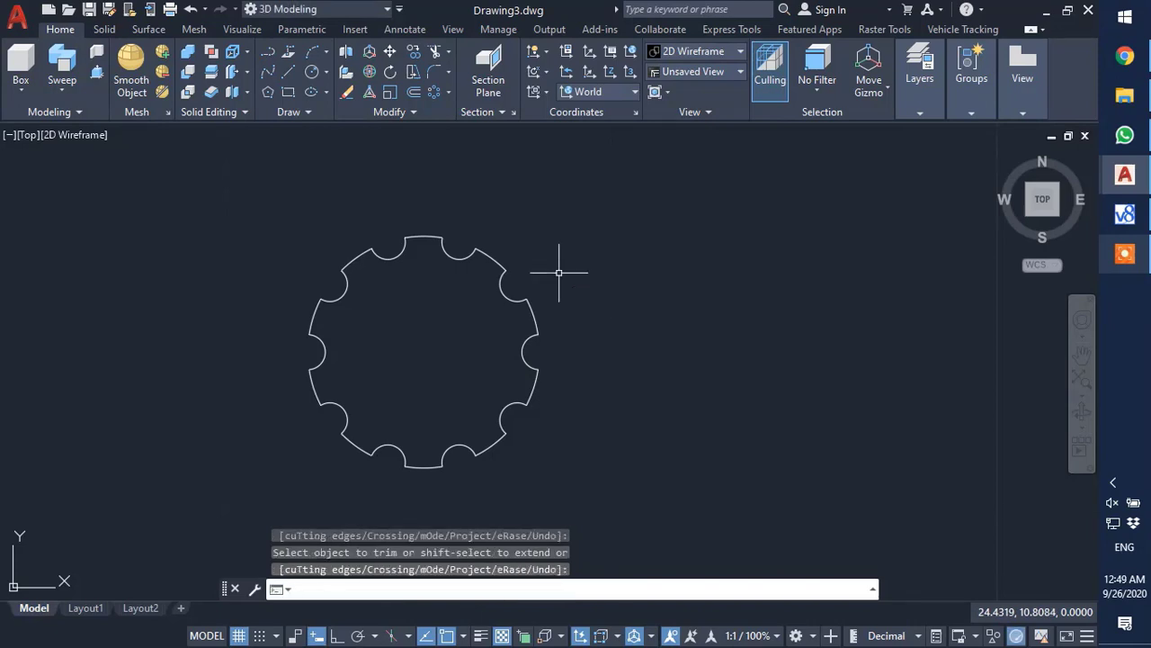
# - Draw a circle with a radius of 1.5 concentric with the notched profile
pyautogui.click(310, 72)
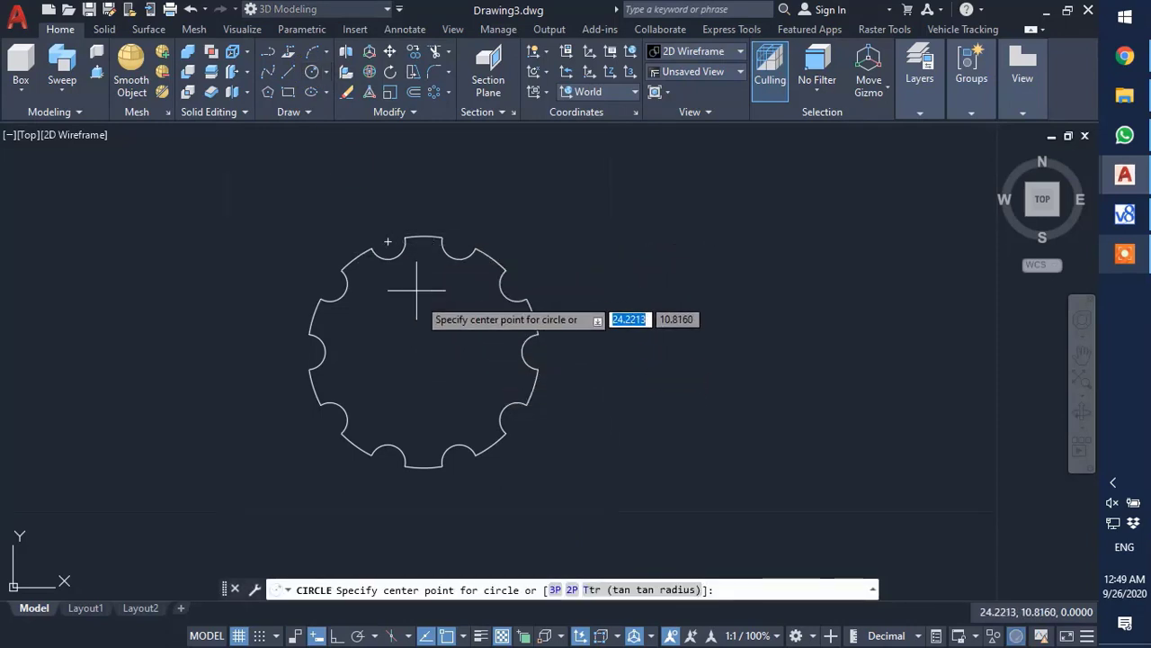
pyautogui.click(424, 351)
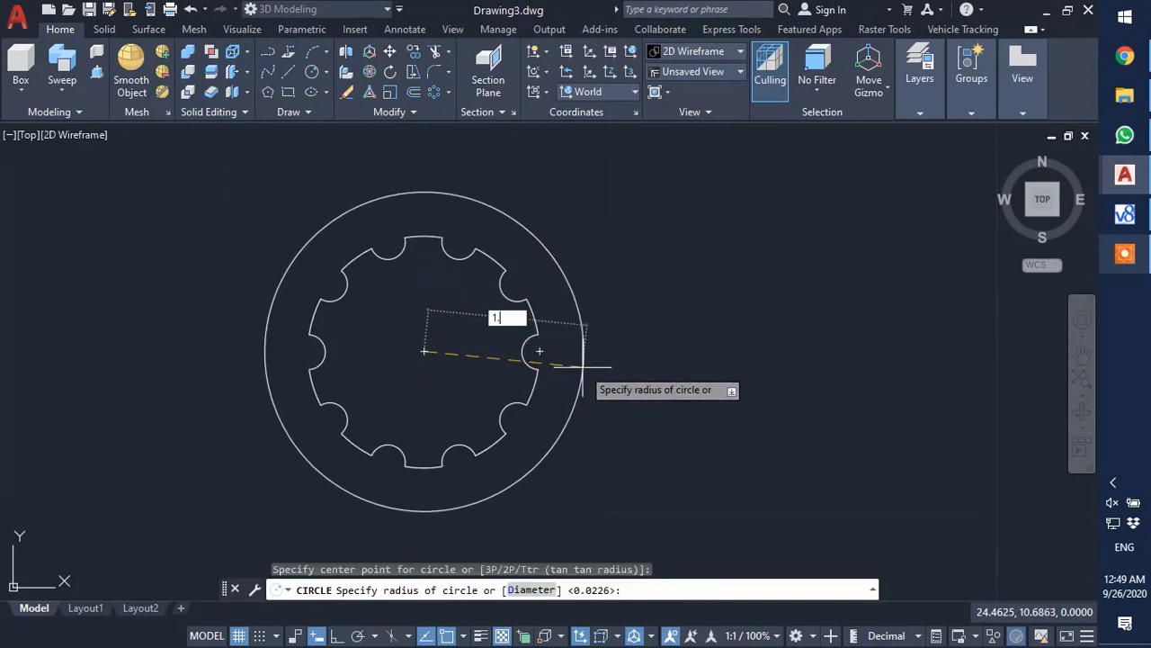
pyautogui.press('Return')
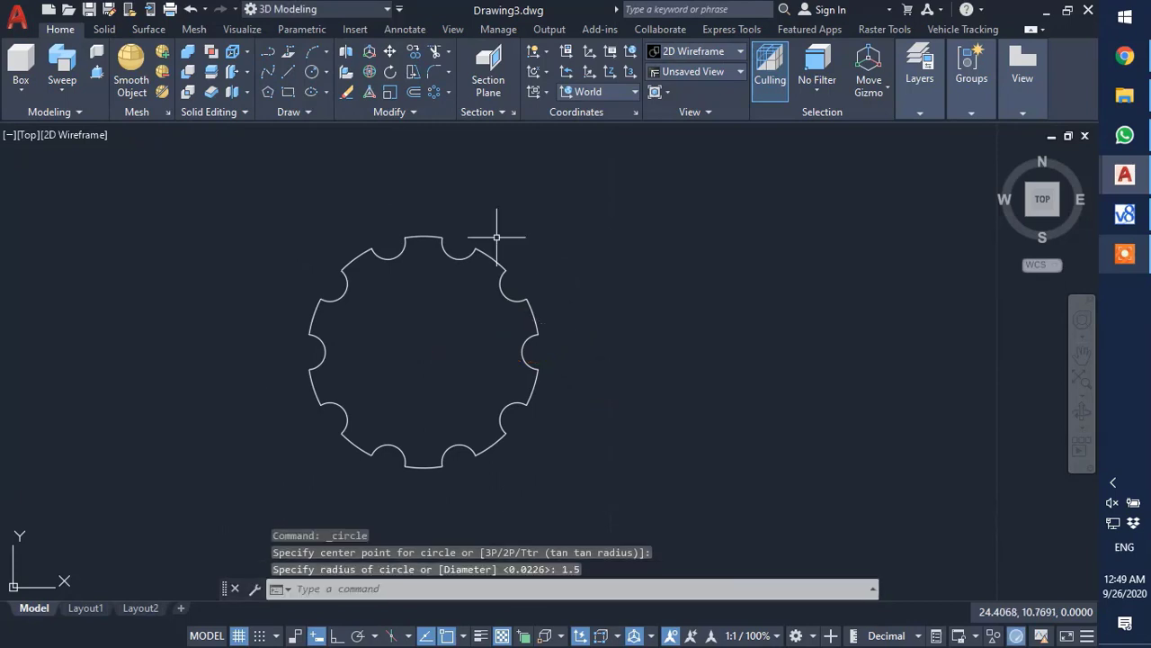
# - Draw a horizontal line from the circles' common centre to the outer circle's right quadrant
pyautogui.scroll(-4, 445, 156)
pyautogui.scroll(-3, 466, 267)
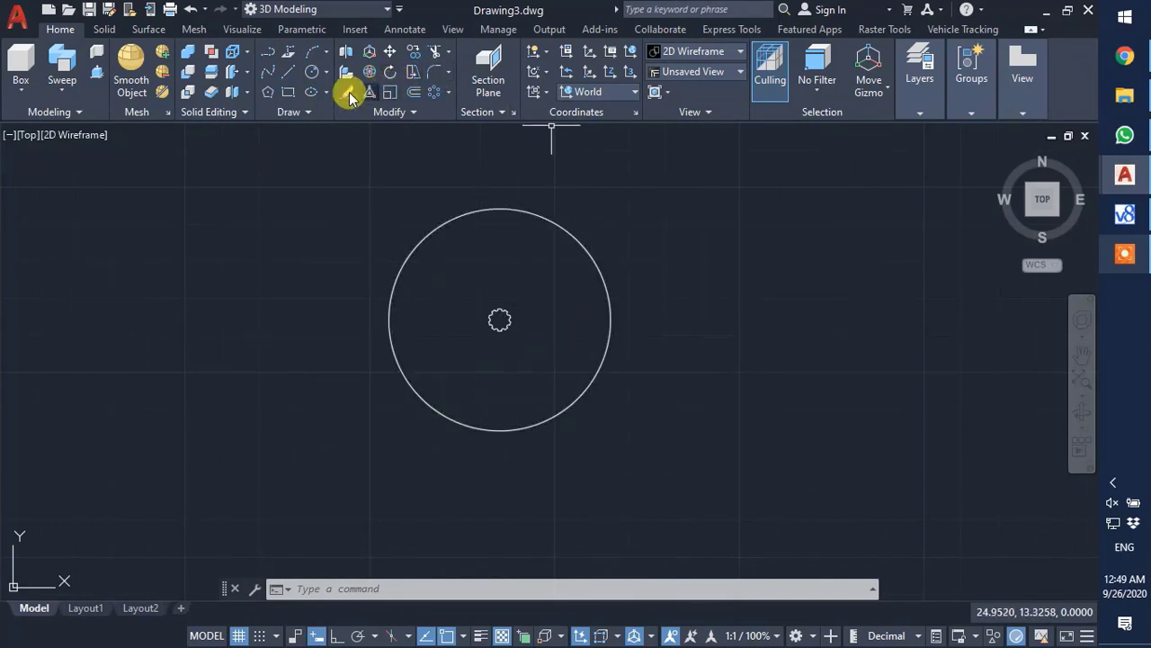
pyautogui.write('l')
pyautogui.press('Return')
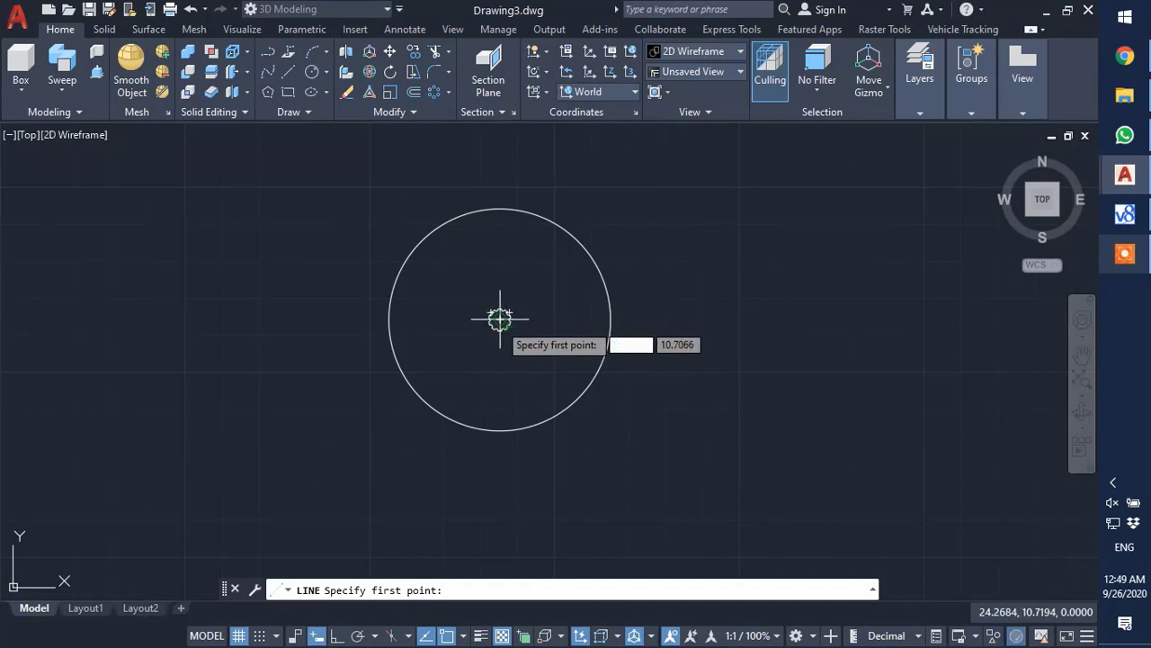
pyautogui.click(500, 319)
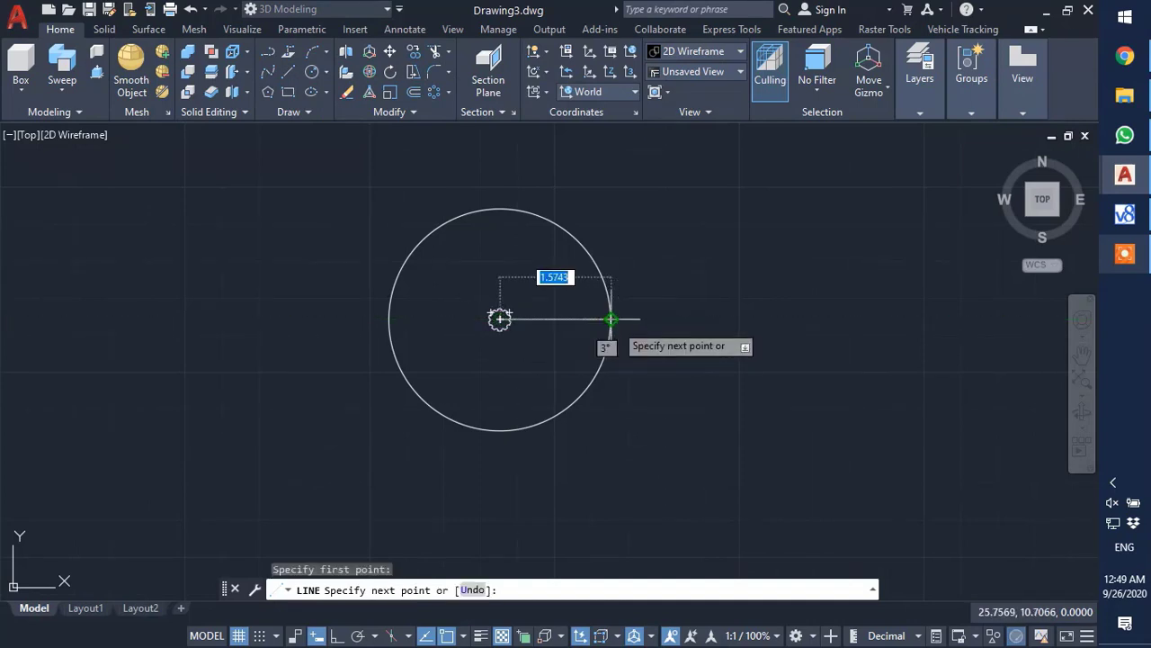
pyautogui.click(611, 318)
pyautogui.press('Escape')
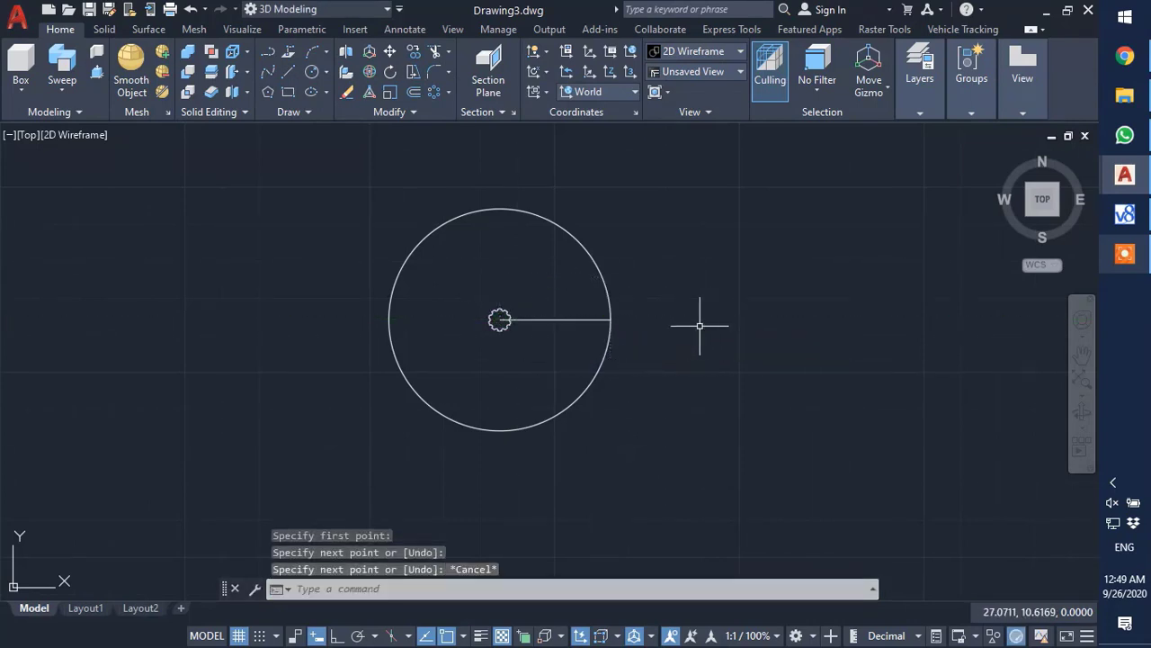
# - Create a polar array of the radial line around the circle's centre with 15 items over 360 degrees
pyautogui.scroll(2, 602, 319)
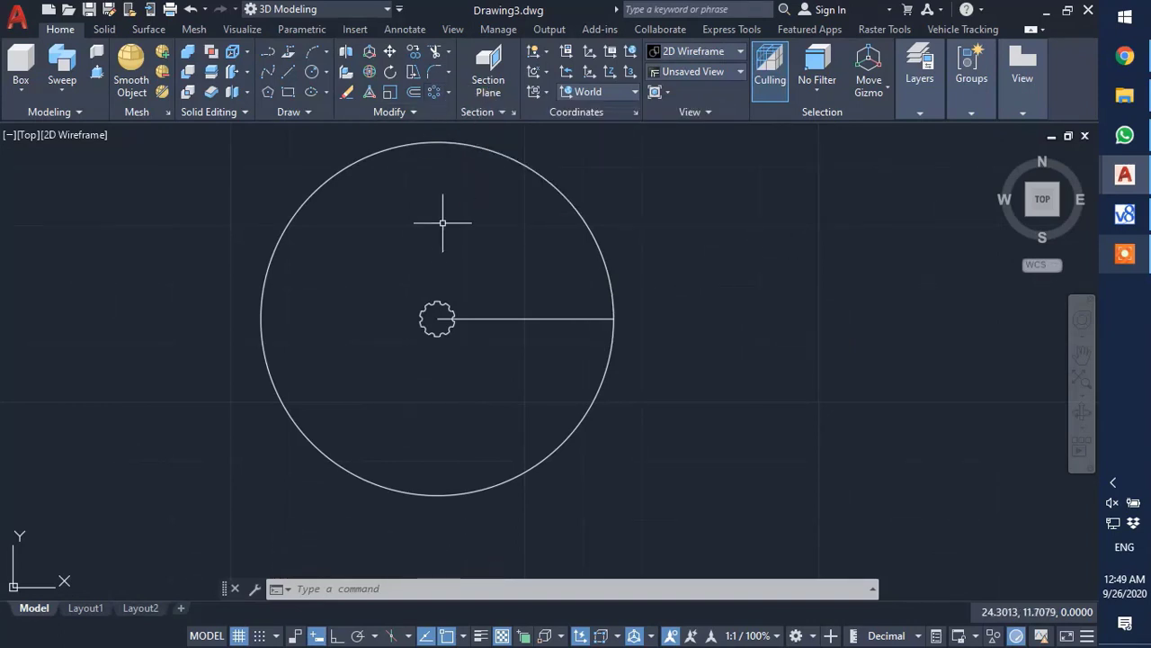
pyautogui.click(448, 93)
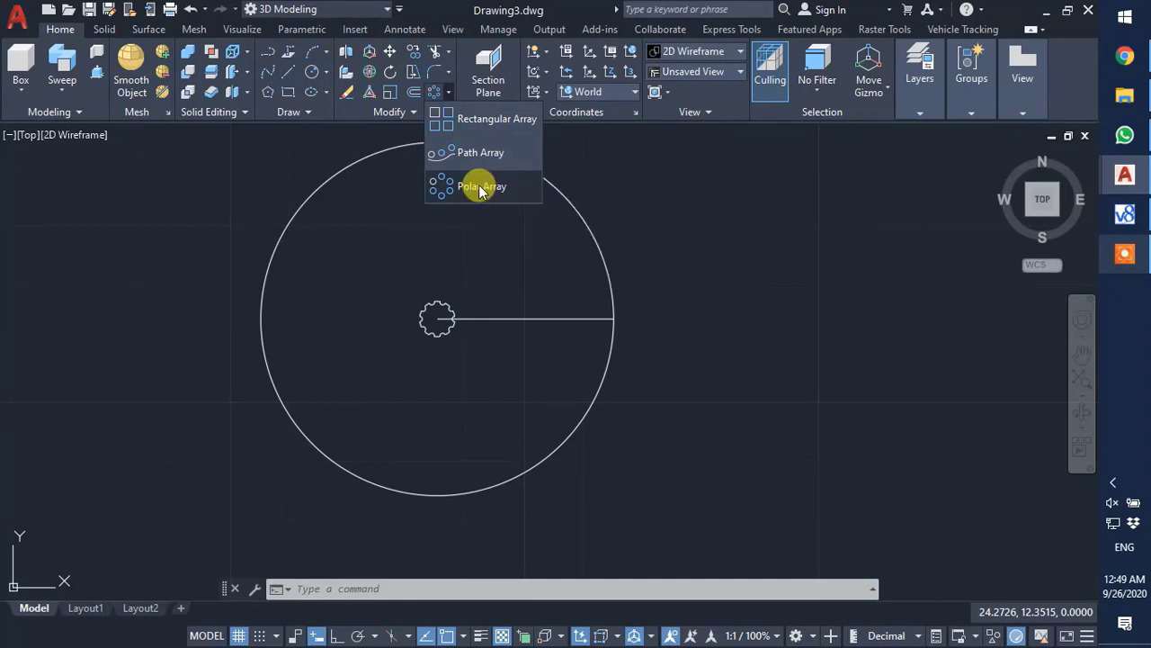
pyautogui.click(479, 186)
pyautogui.click(541, 318)
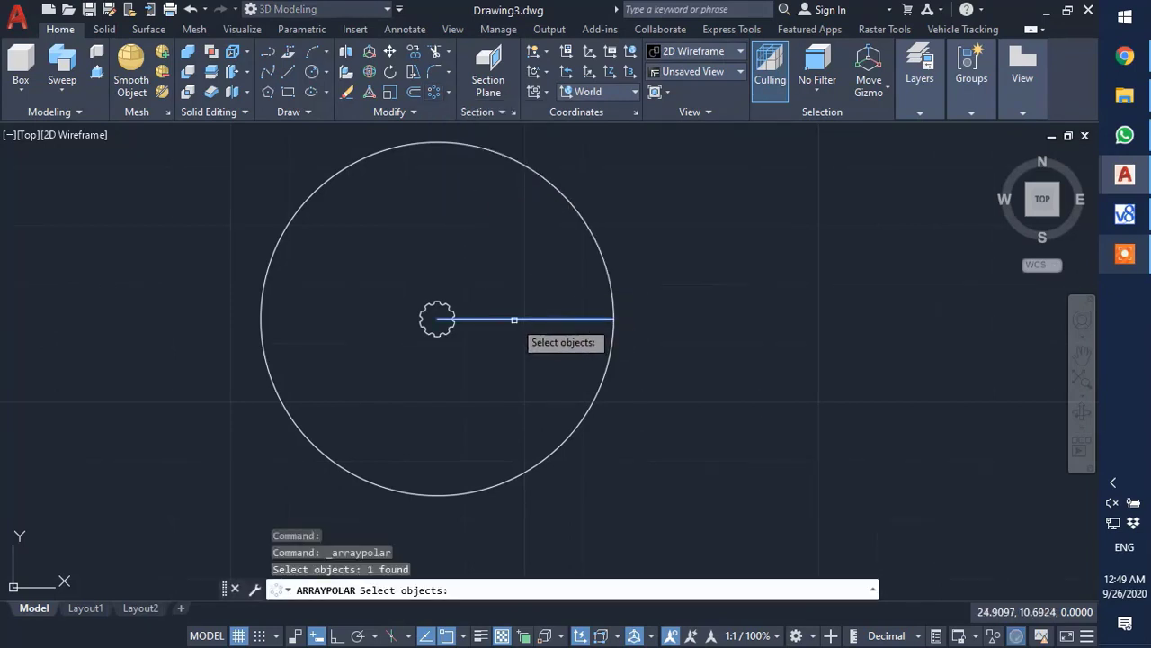
pyautogui.press('Return')
pyautogui.click(437, 318)
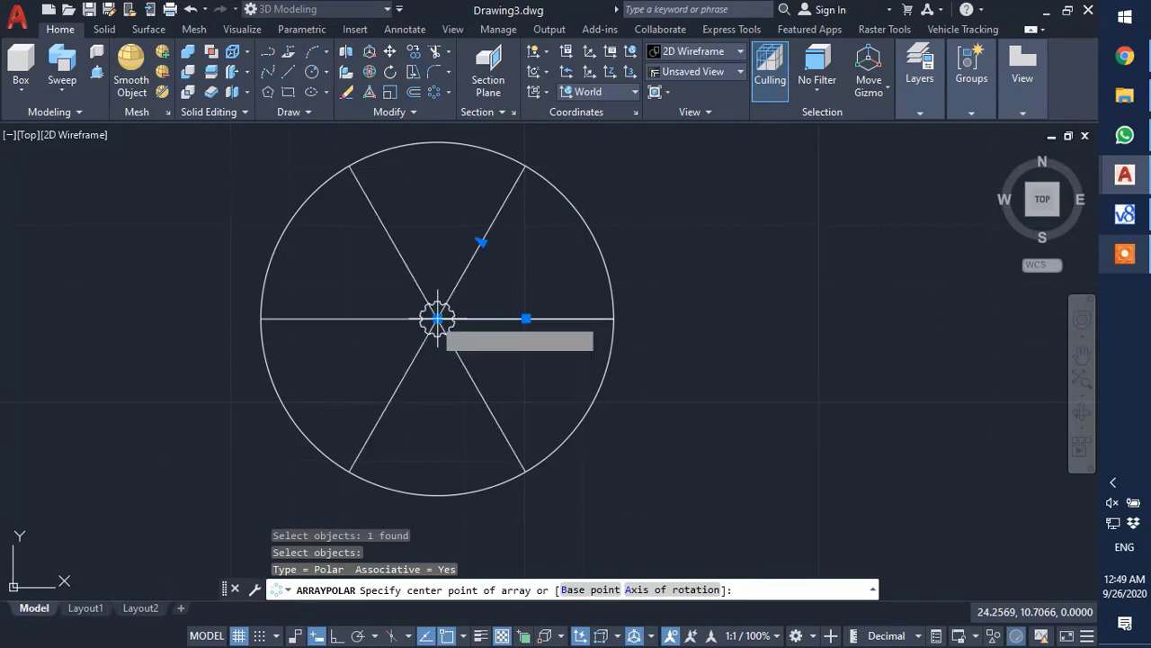
pyautogui.click(167, 71)
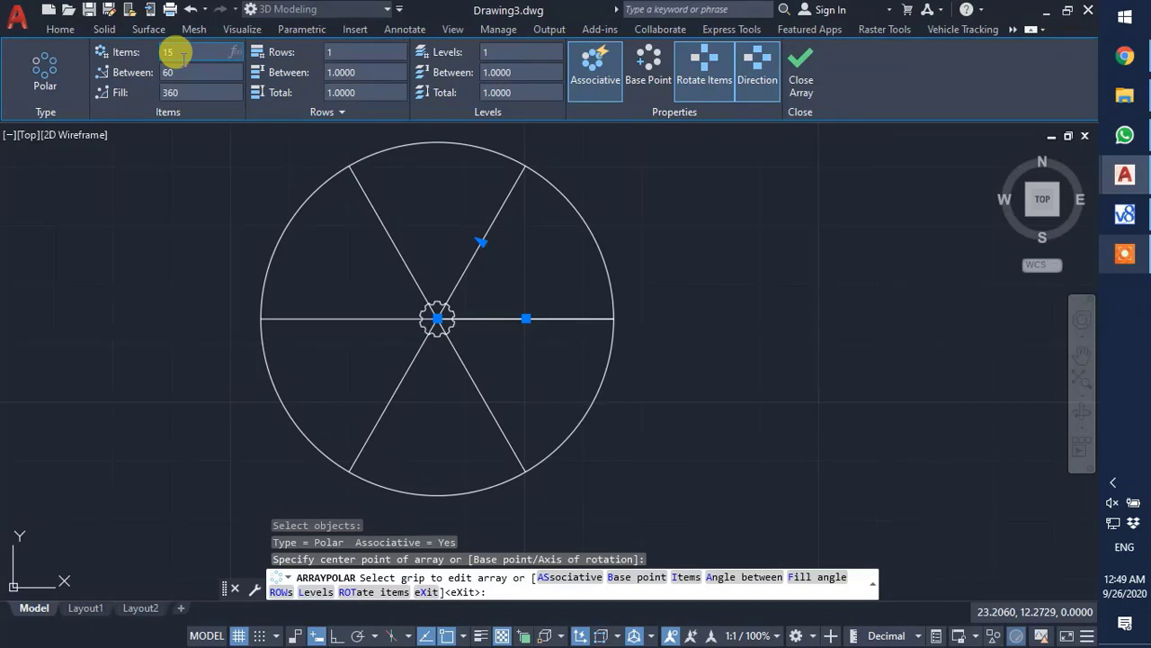
pyautogui.press('Return')
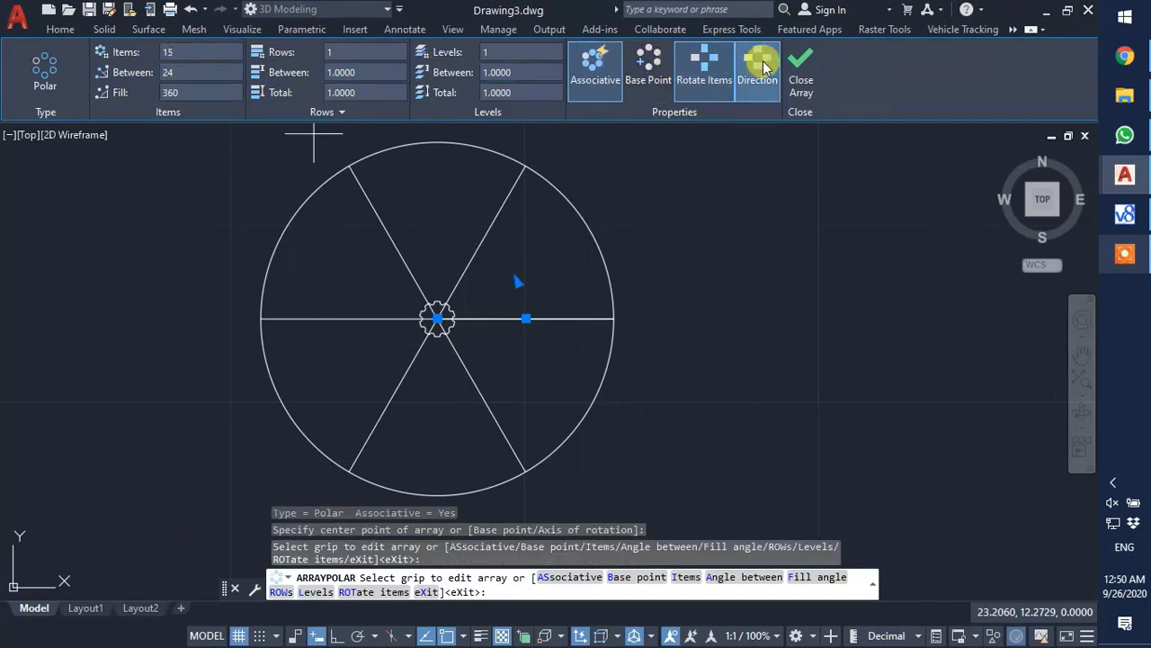
pyautogui.click(796, 83)
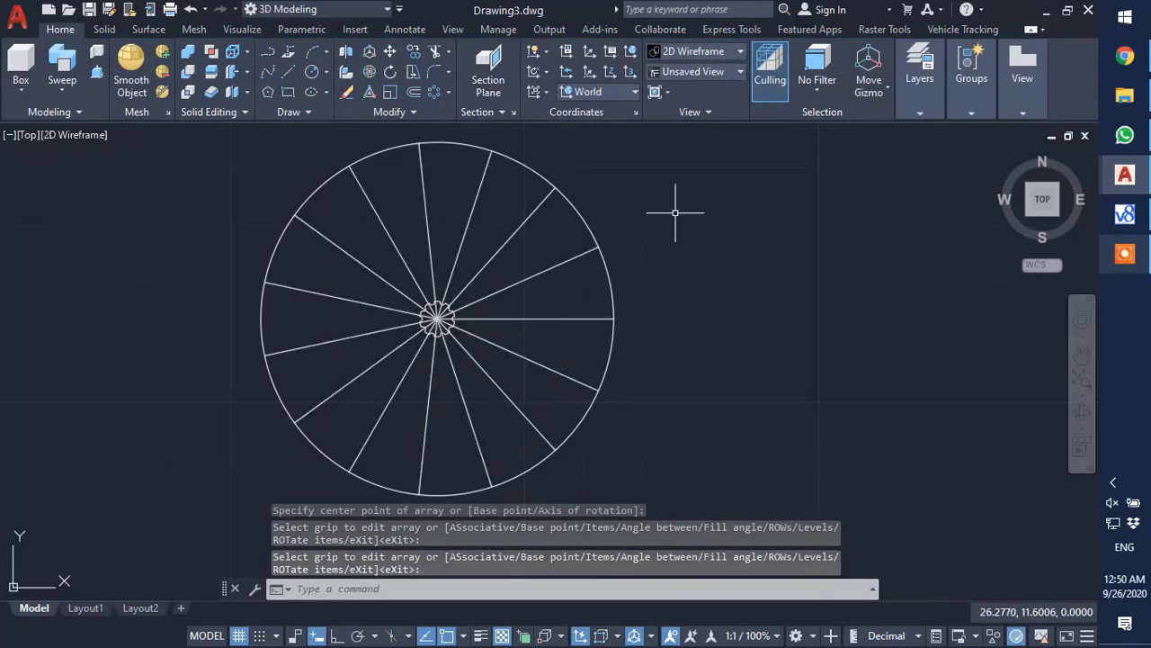
# - Explode the polar array of radial lines into separate objects
pyautogui.write('EX')
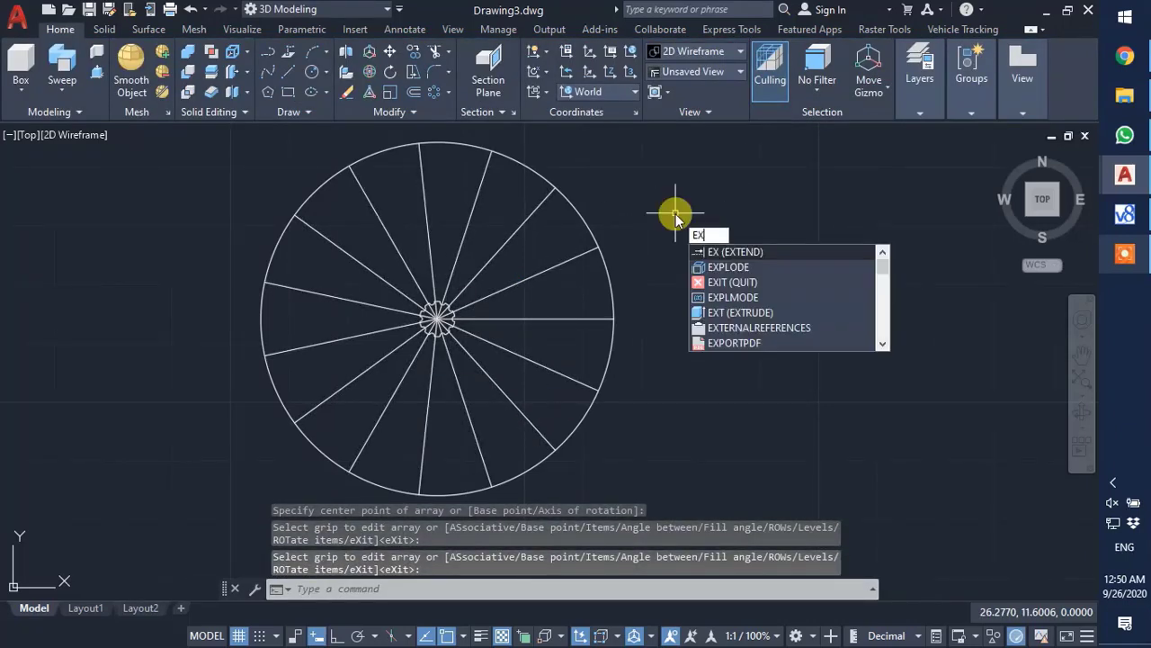
pyautogui.write('PLODE')
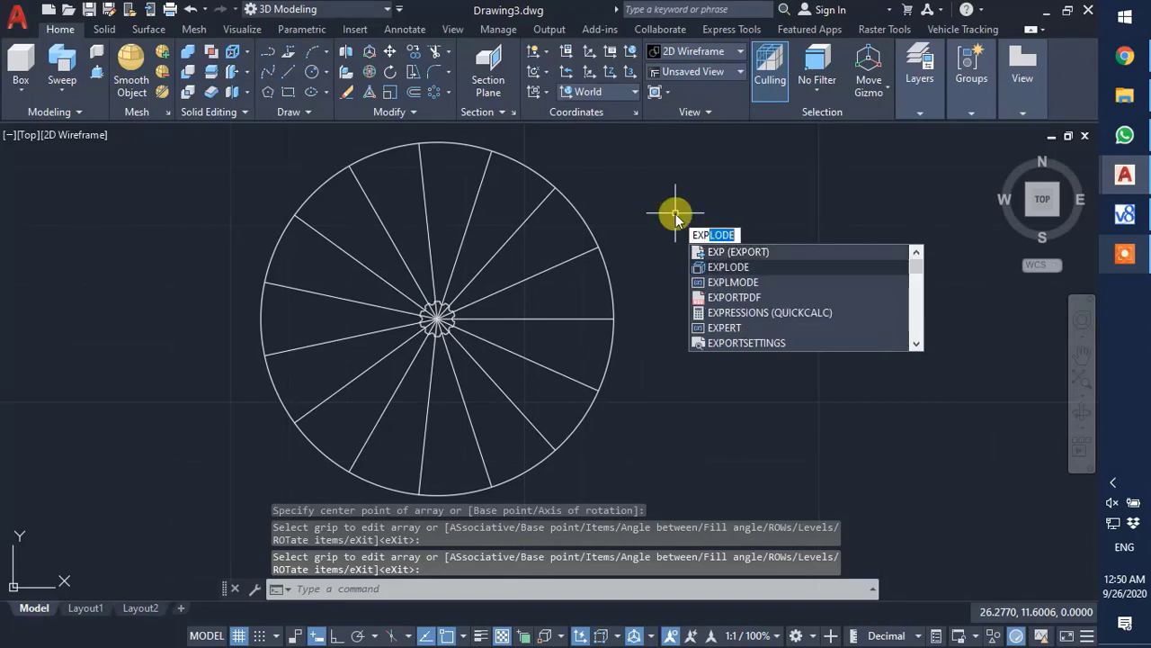
pyautogui.press('Return')
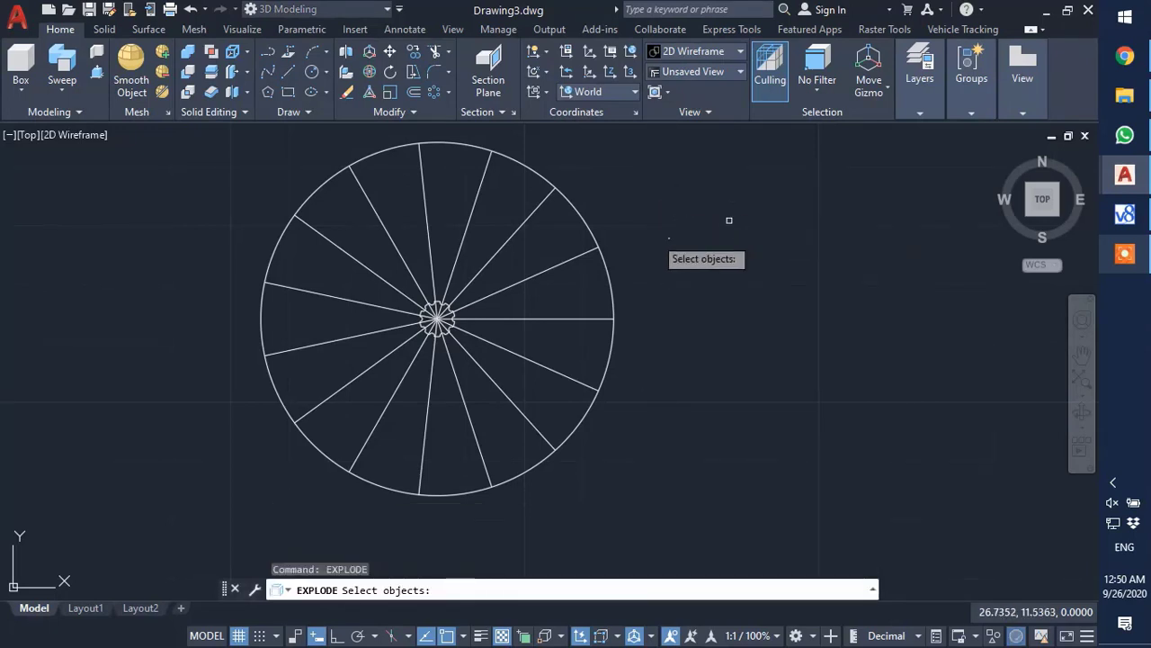
pyautogui.click(529, 357)
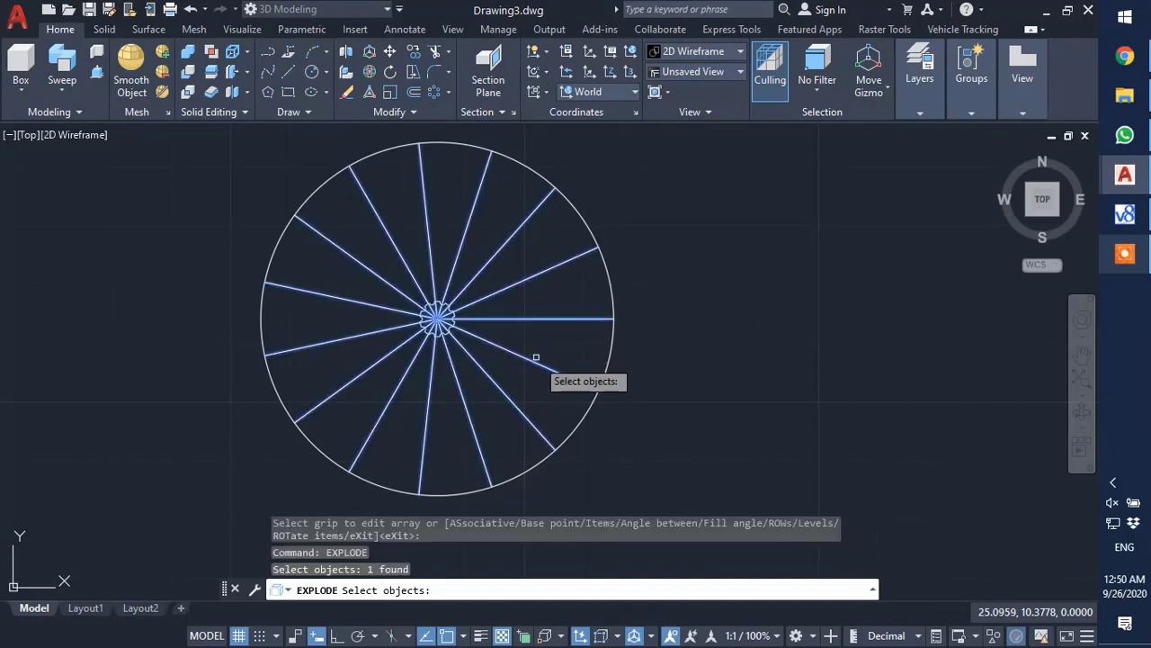
pyautogui.press('Return')
# - Erase all radial lines except the horizontal one to the right and its neighbour directly above
pyautogui.moveTo(534, 389); pyautogui.dragTo(414, 404)
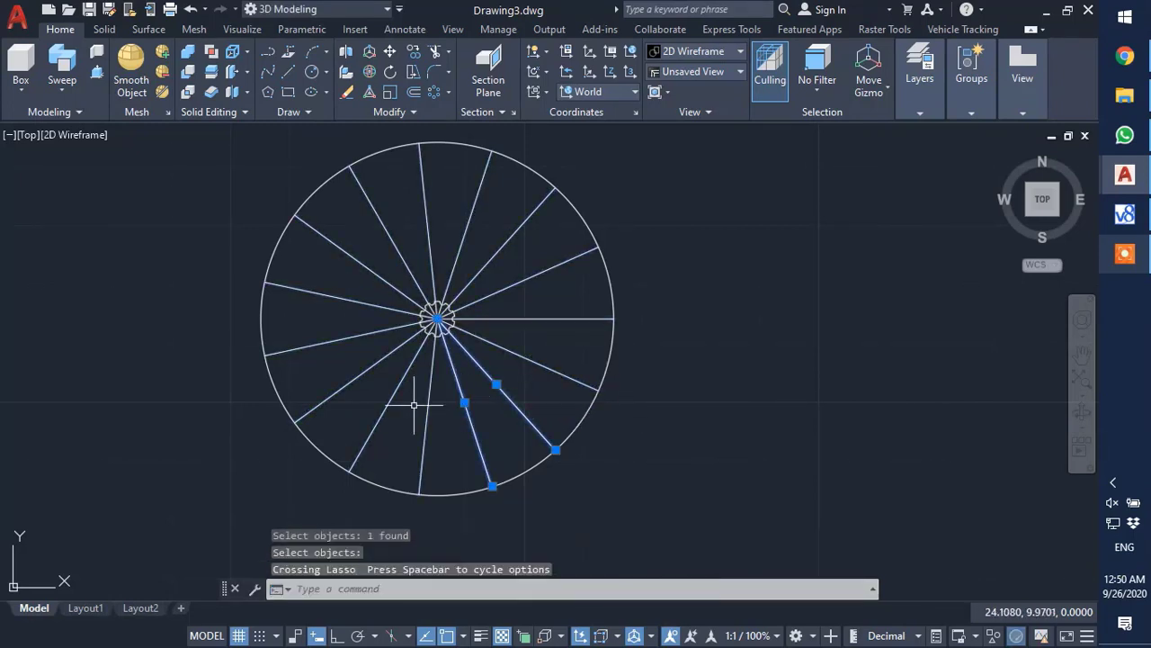
pyautogui.press('Delete')
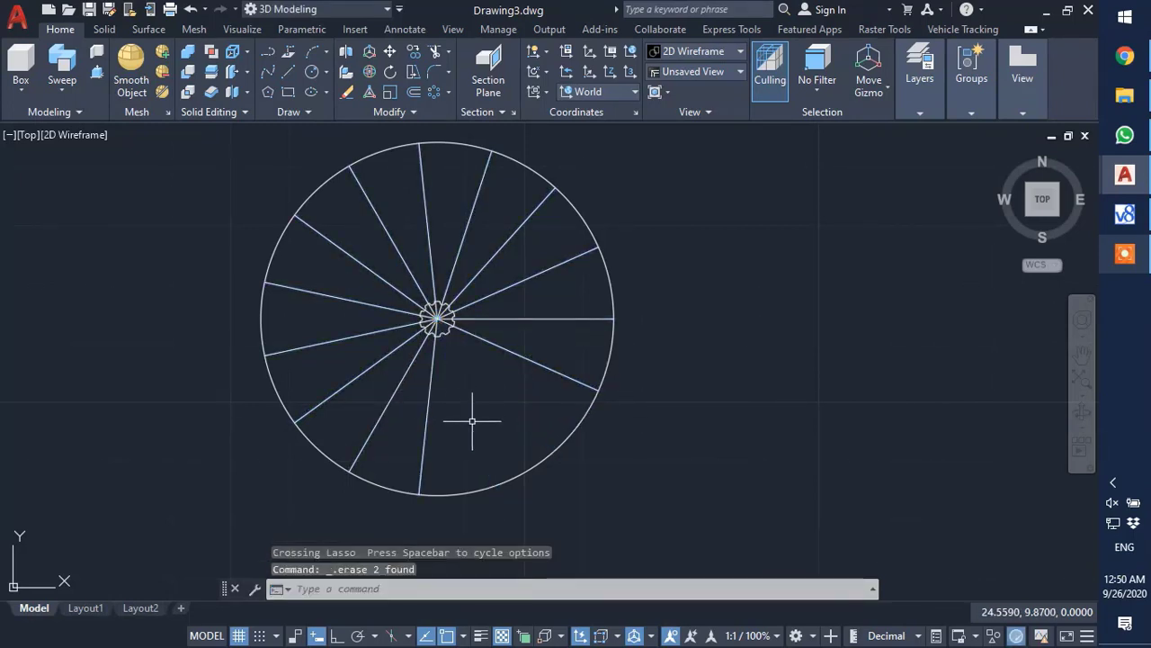
pyautogui.click(481, 412)
pyautogui.click(314, 337)
pyautogui.press('Delete')
pyautogui.click(327, 333)
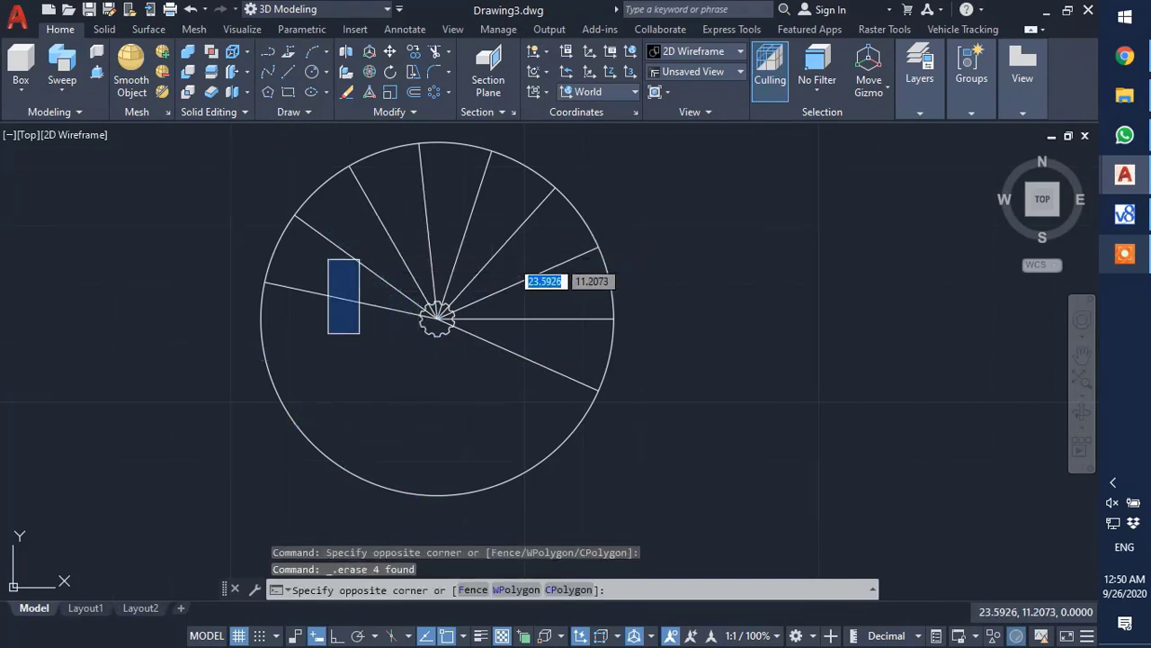
pyautogui.click(356, 261)
pyautogui.click(379, 330)
pyautogui.click(358, 209)
pyautogui.press('Delete')
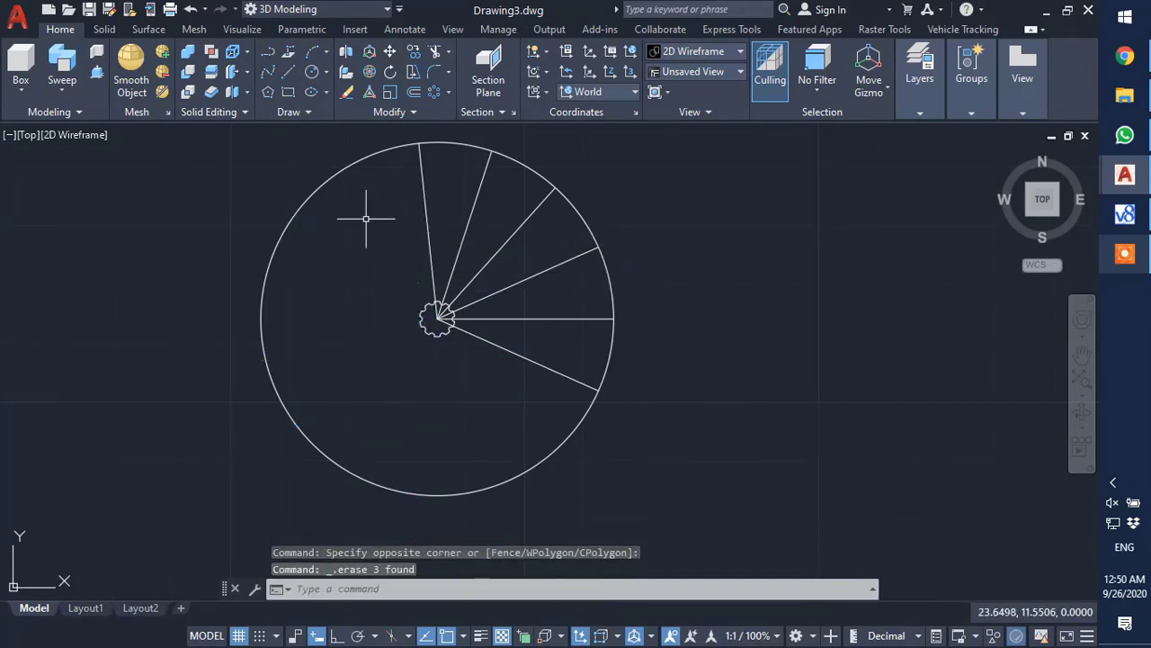
pyautogui.click(544, 241)
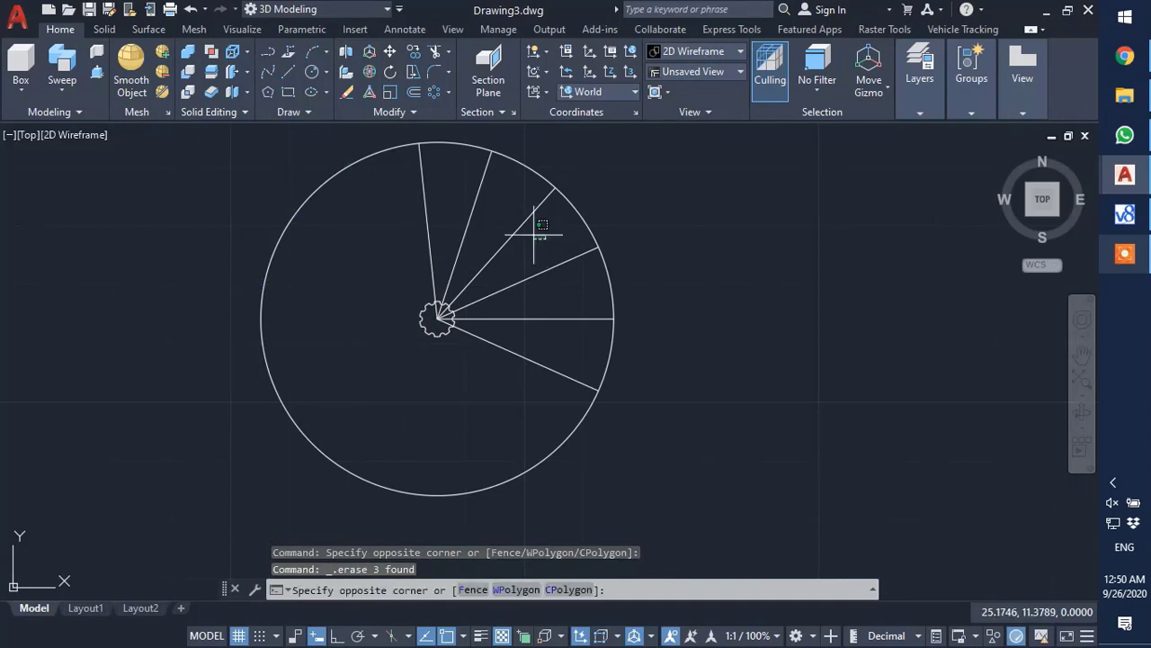
pyautogui.click(383, 180)
pyautogui.press('Delete')
pyautogui.click(536, 393)
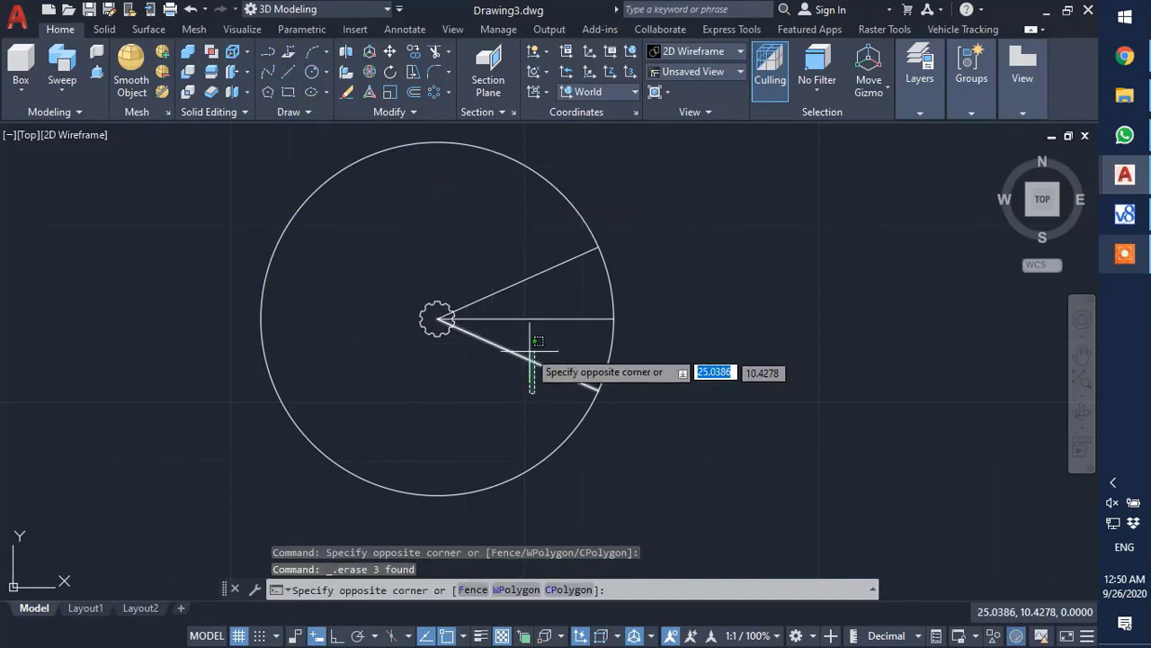
pyautogui.click(530, 350)
pyautogui.press('Delete')
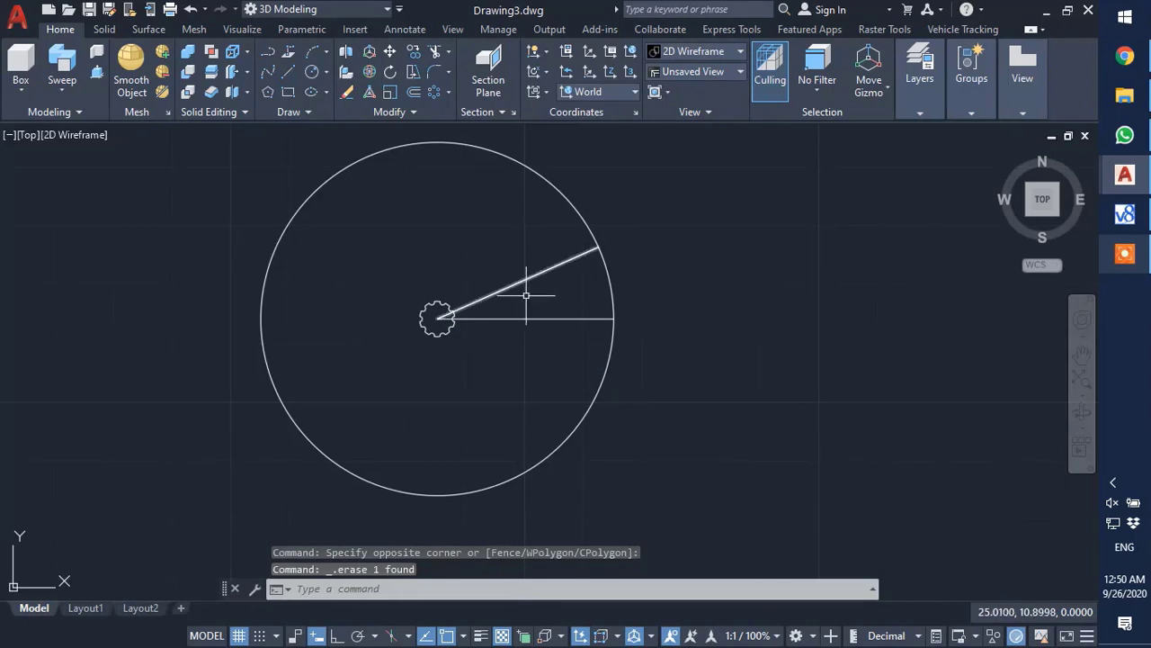
# - Trim the portions of the two remaining radial lines that lie inside the notched profile
pyautogui.click(434, 52)
pyautogui.scroll(5, 427, 340)
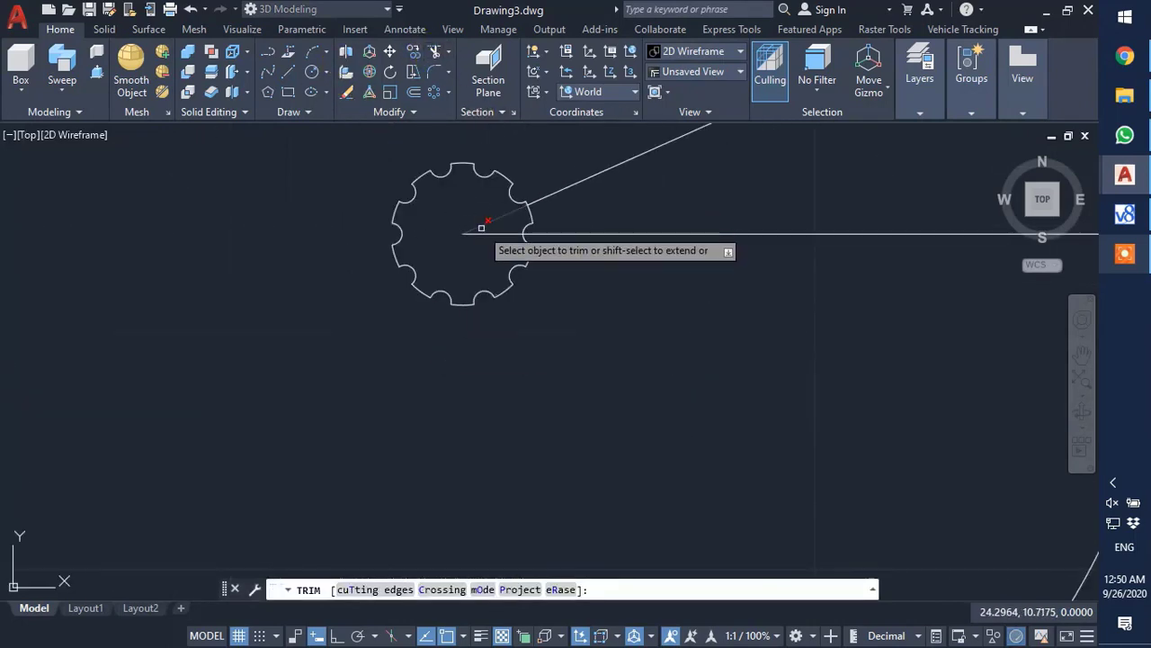
pyautogui.click(475, 234)
pyautogui.scroll(-5, 465, 349)
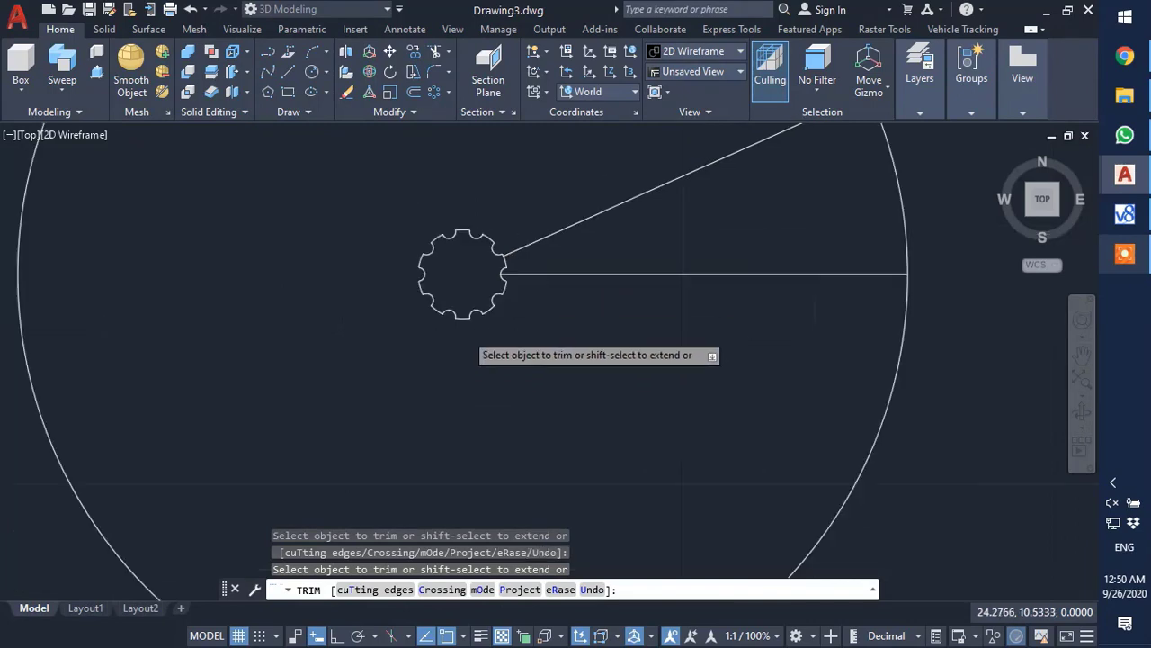
pyautogui.rightClick(494, 358)
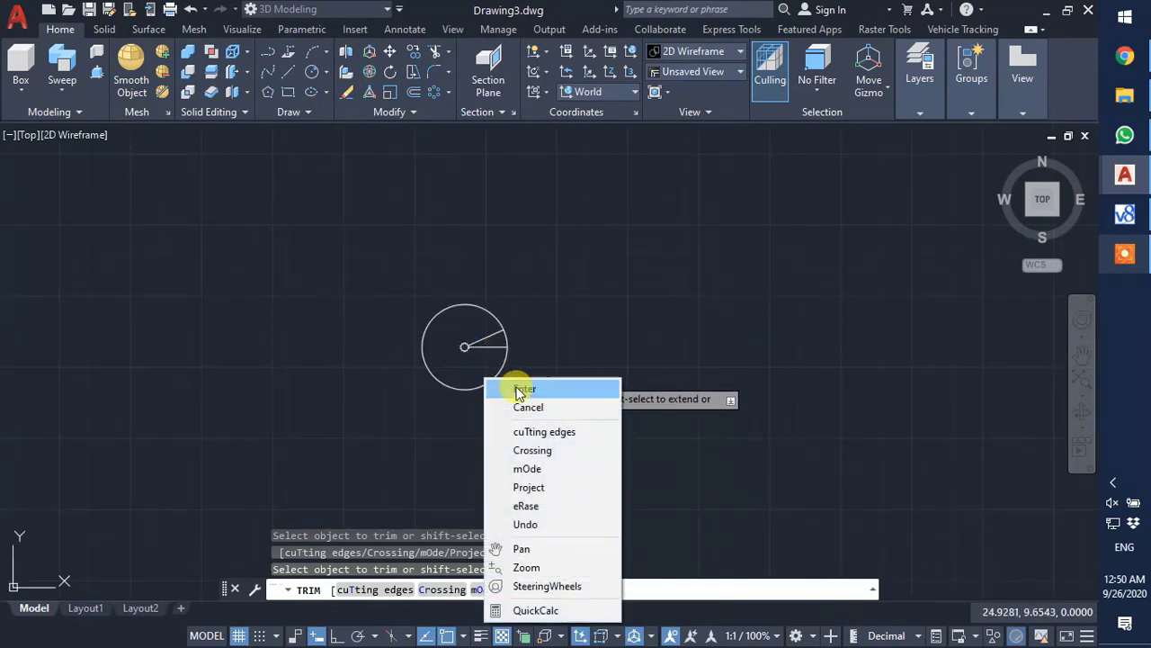
pyautogui.click(522, 389)
# - Try to extrude the narrow sector between the two radial lines with Presspull
pyautogui.scroll(5, 503, 345)
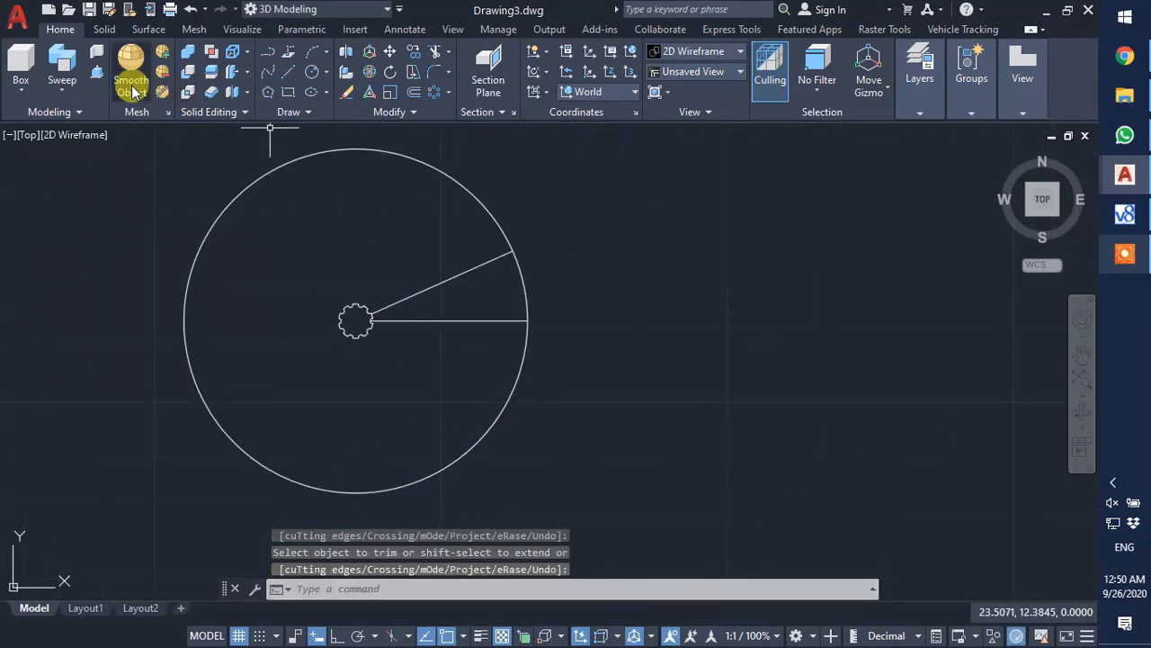
pyautogui.click(97, 70)
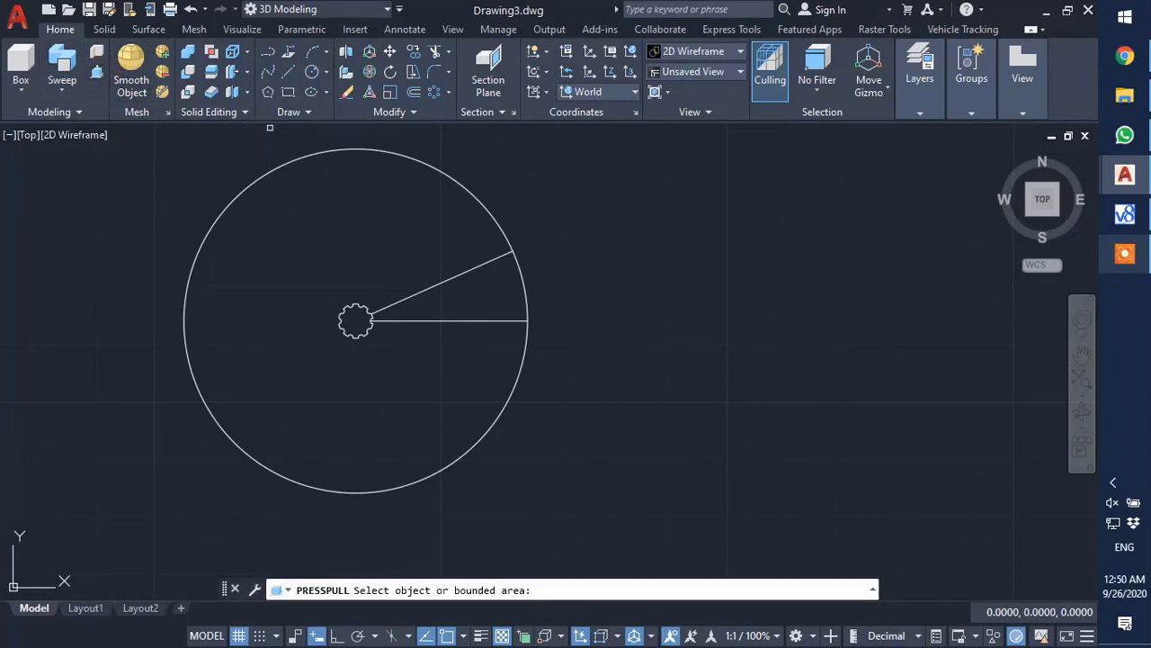
pyautogui.click(474, 299)
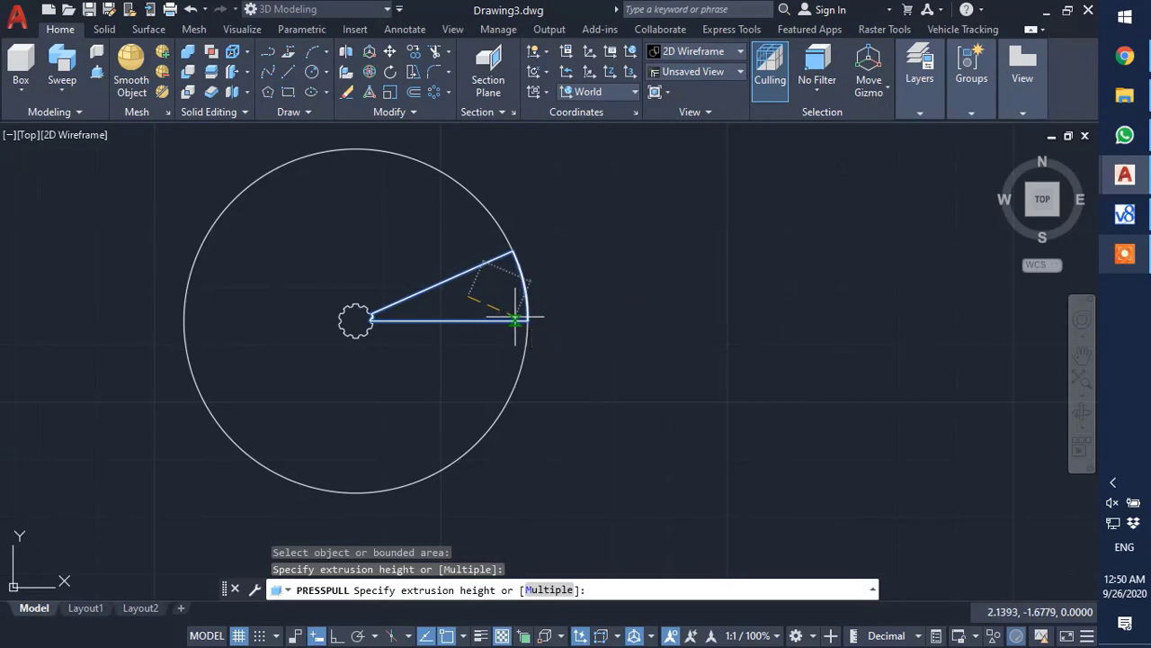
pyautogui.press('Escape')
# - Switch to an angled 3D view from above and set the visual style to Shades of Gray
pyautogui.moveTo(999, 150); pyautogui.dragTo(664, 306)
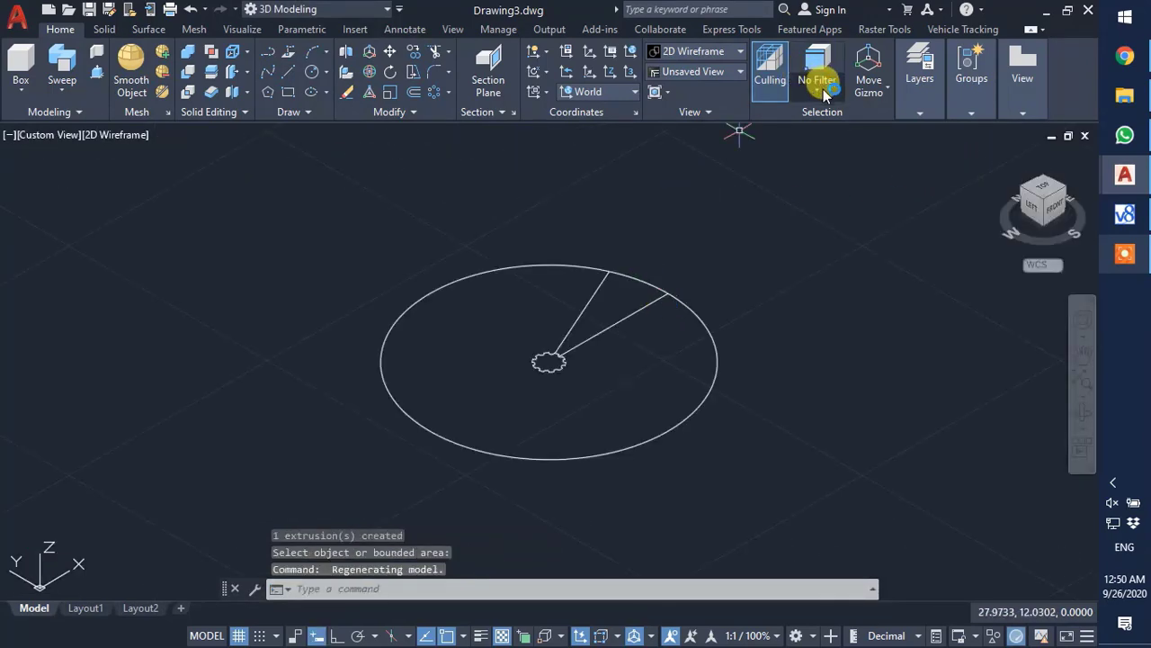
pyautogui.click(730, 51)
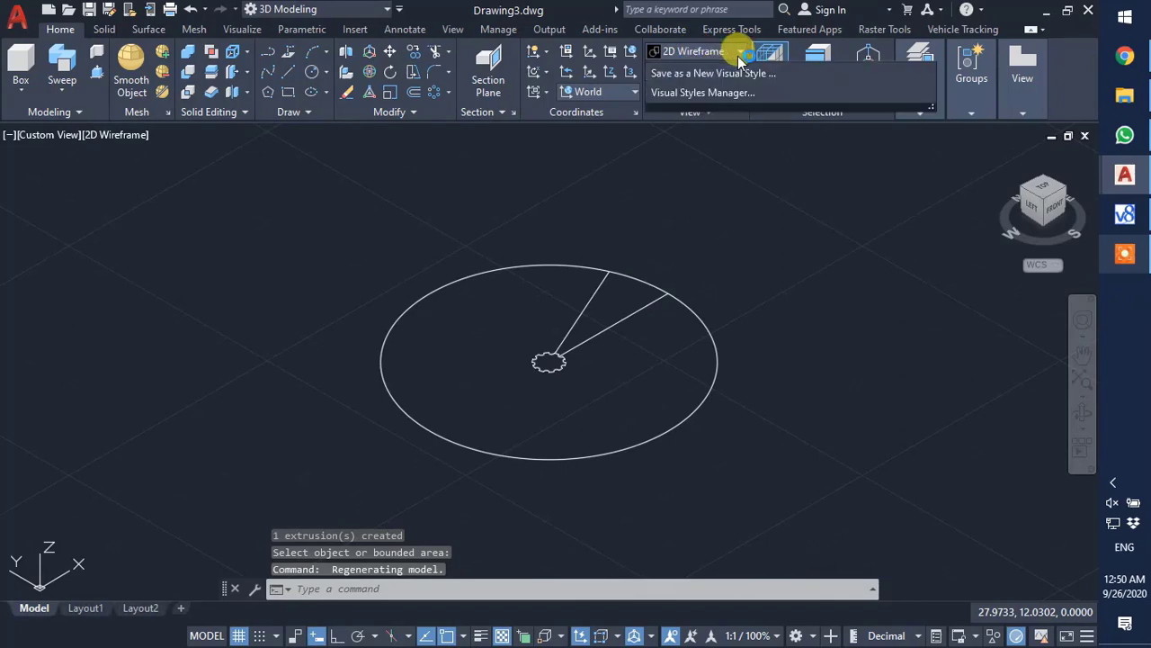
pyautogui.click(811, 151)
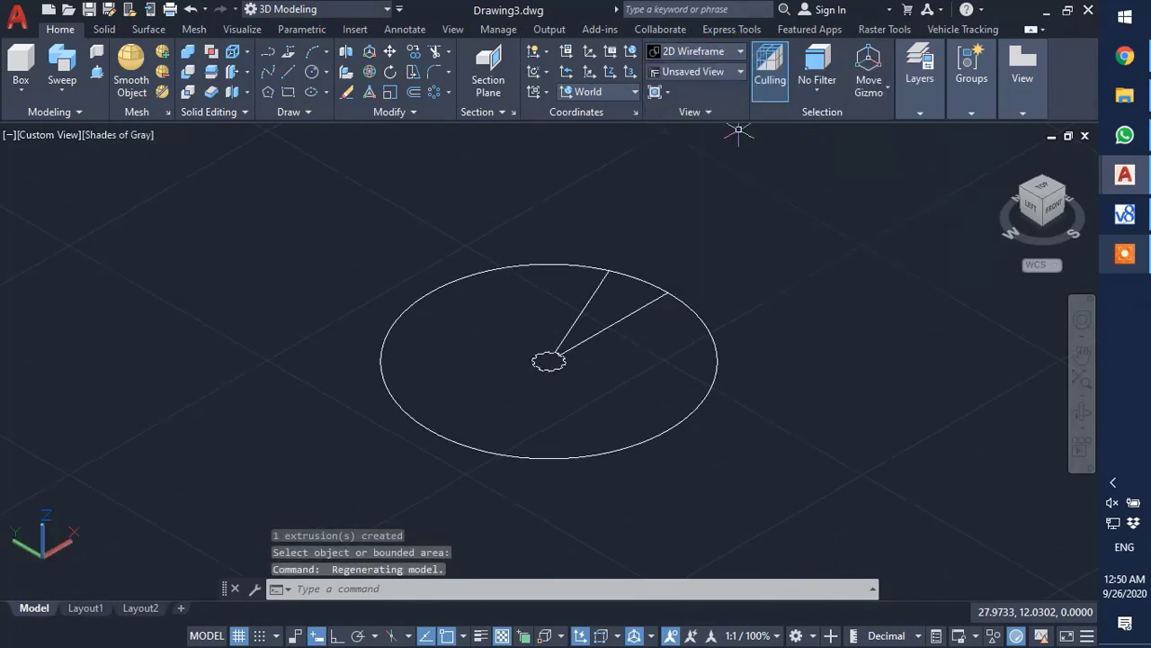
pyautogui.scroll(2, 681, 275)
# - Undo the earlier Presspull extrusion and extrude the narrow sector between the two radial lines 0.03 high with Presspull
pyautogui.hotkey('ctrl', 'z')
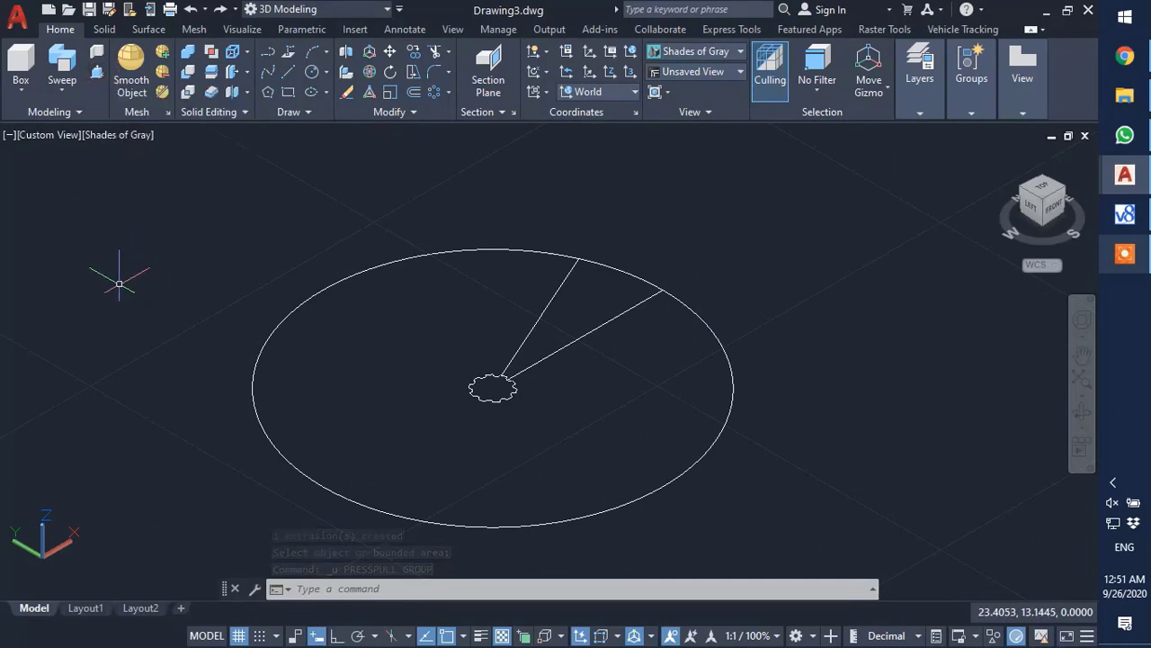
pyautogui.click(96, 70)
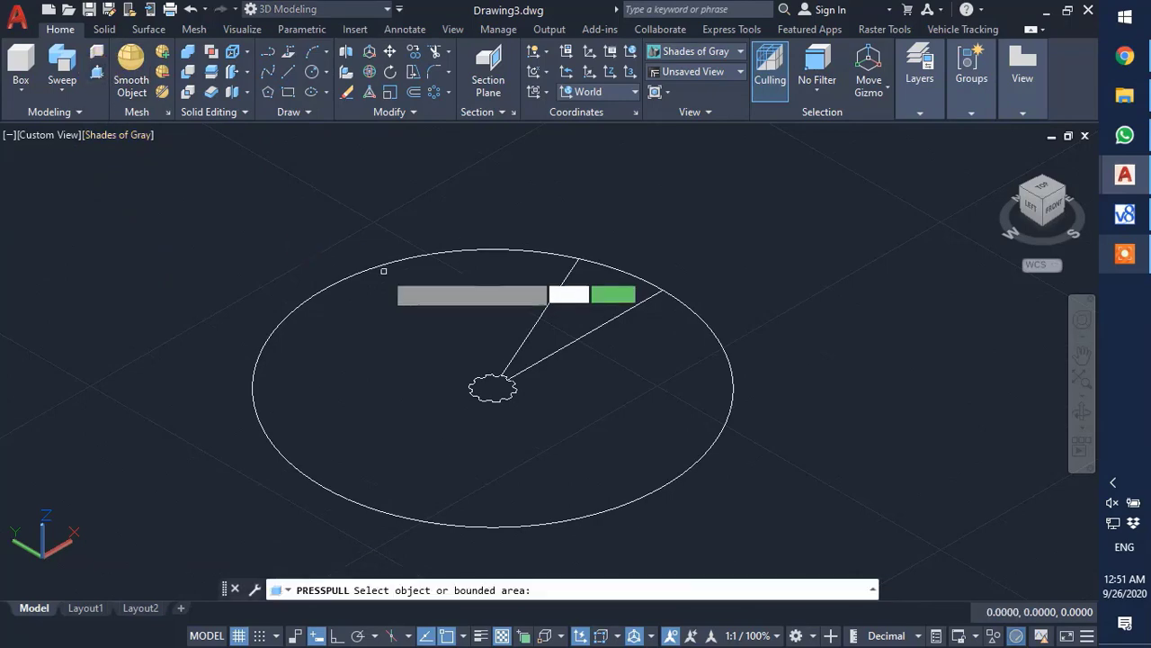
pyautogui.click(562, 325)
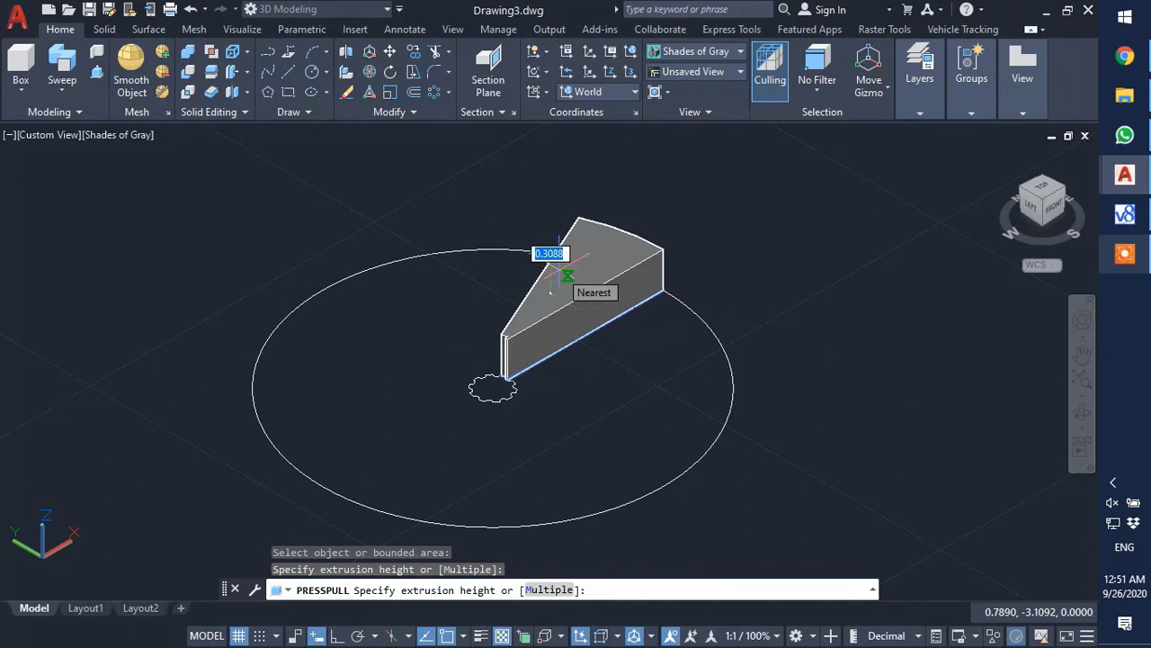
pyautogui.write('0')
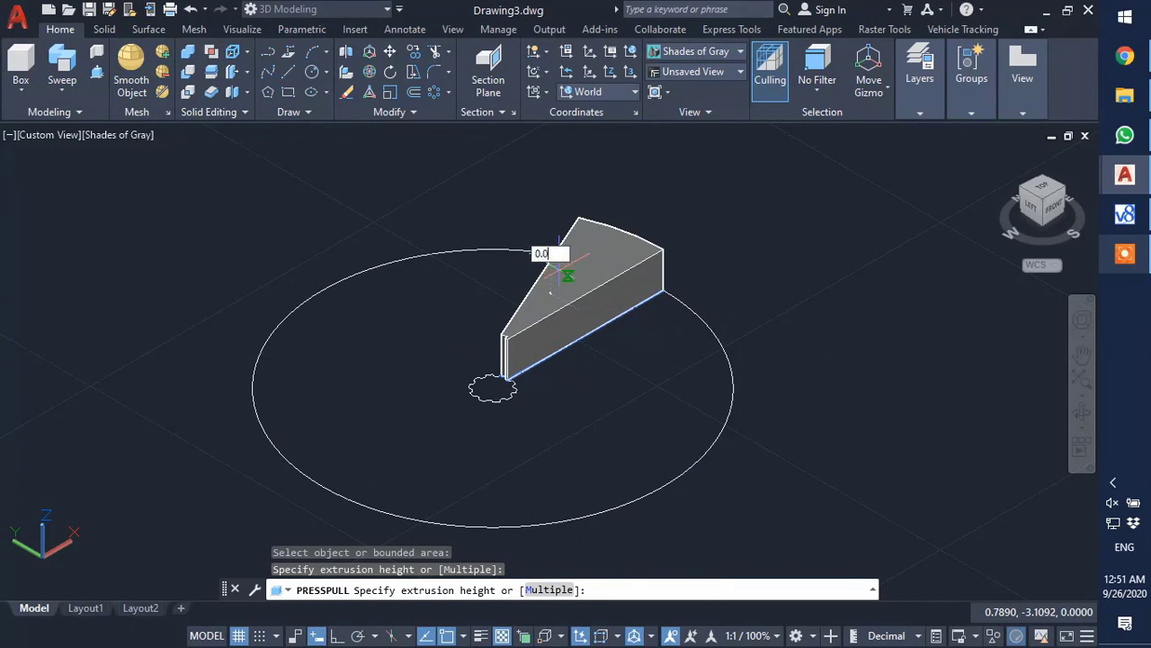
pyautogui.press('Return')
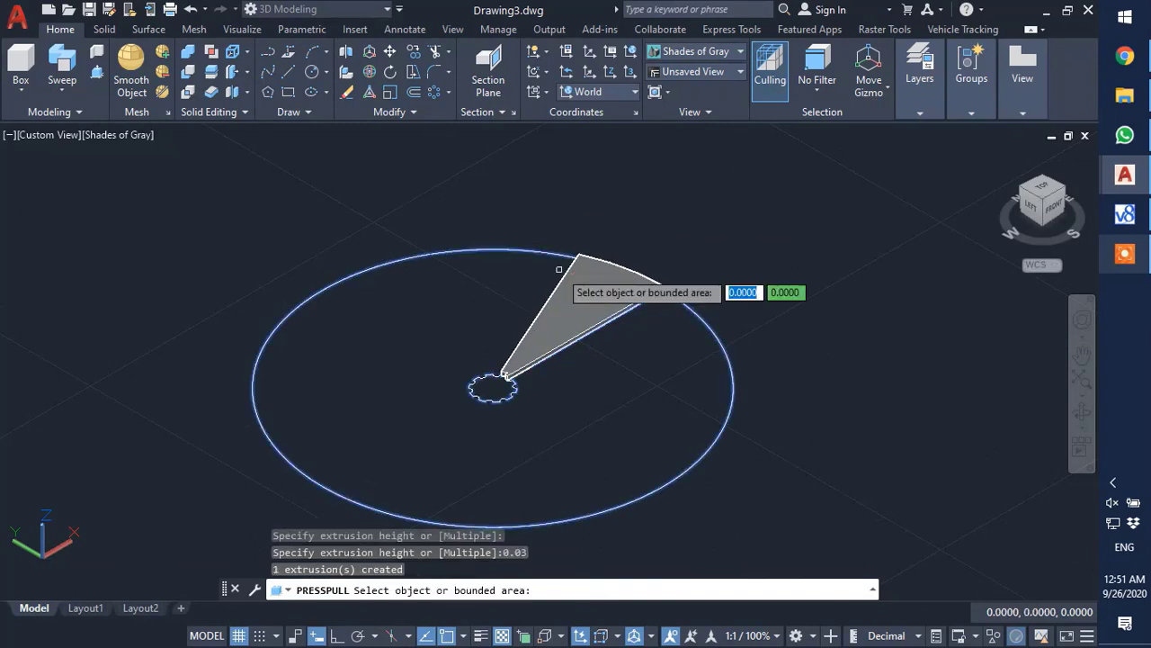
pyautogui.press('Return')
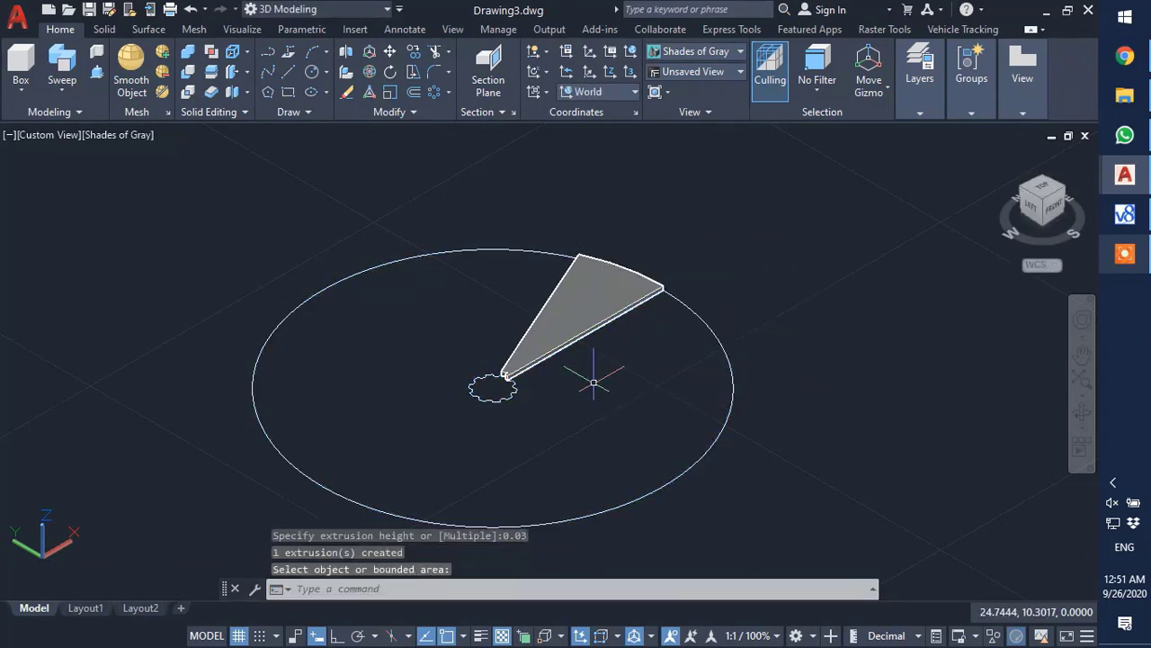
# - Begin a helix centred on the notched profile, with base and top radii of 1.5 matching the outer circle
pyautogui.click(325, 93)
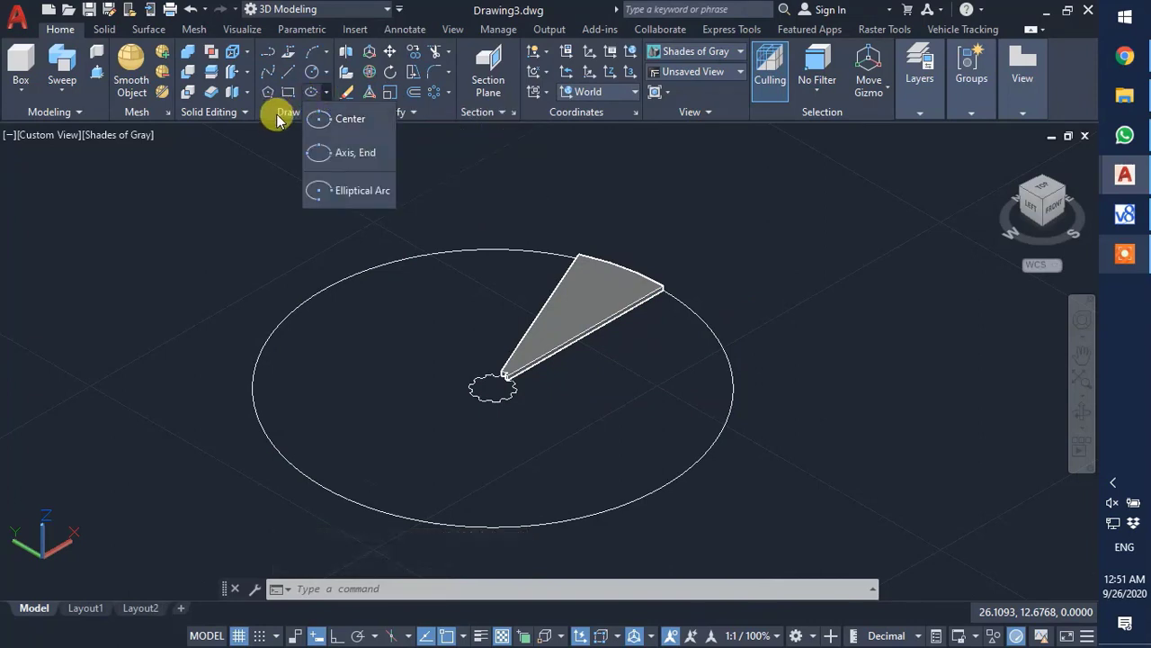
pyautogui.click(286, 114)
pyautogui.click(305, 115)
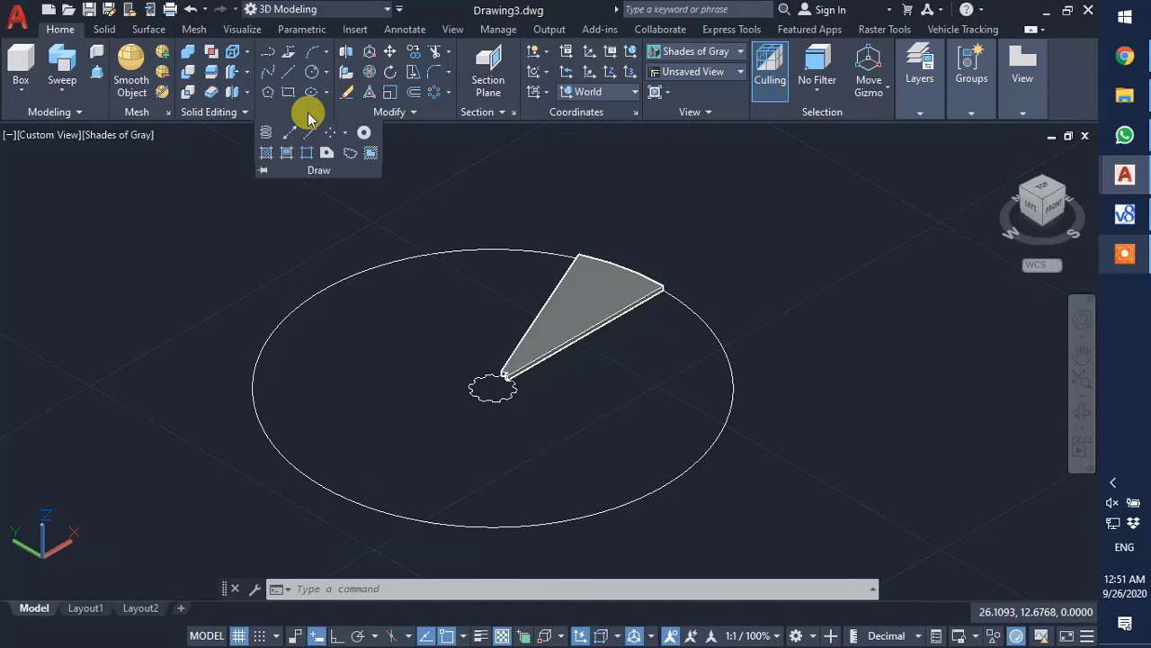
pyautogui.click(267, 132)
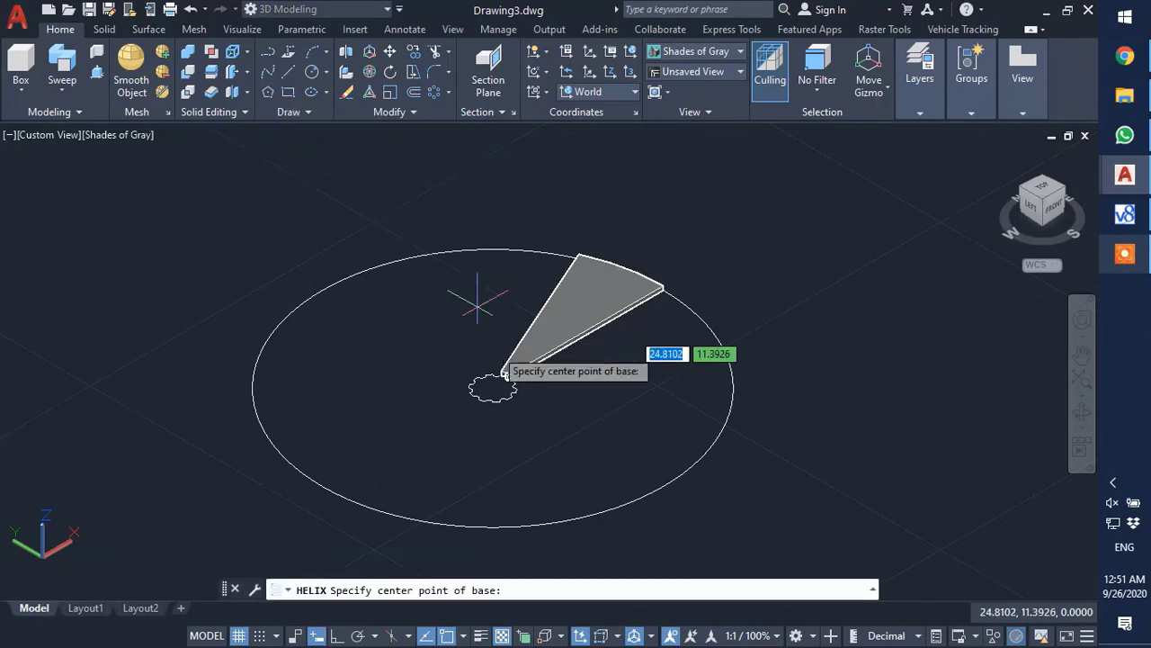
pyautogui.click(493, 387)
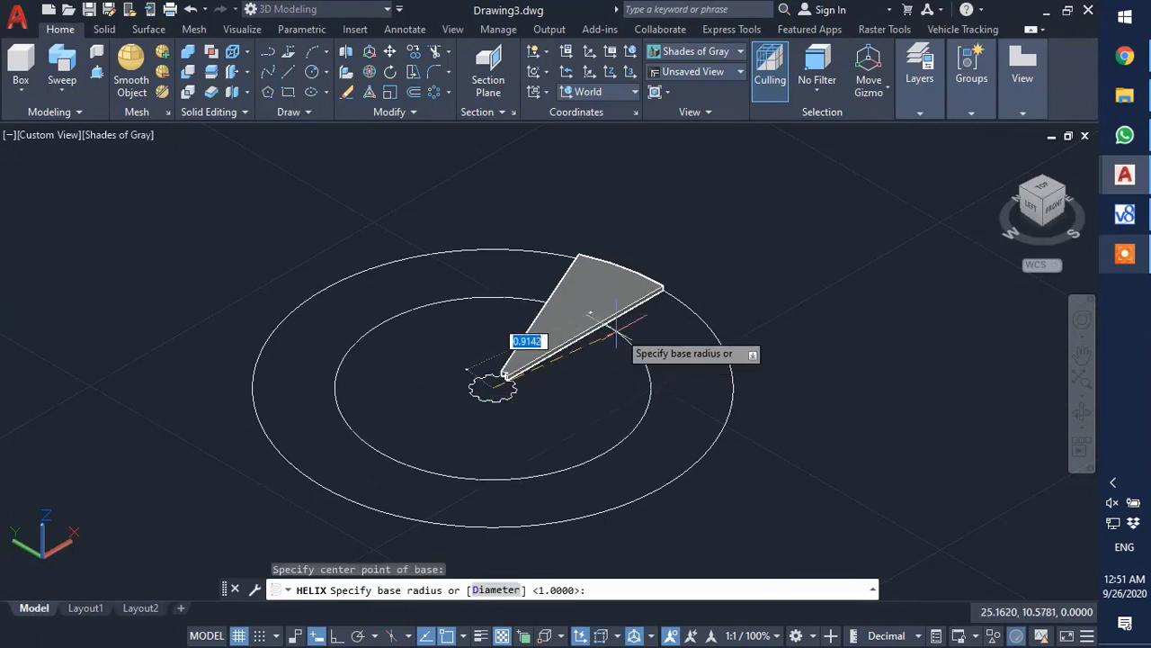
pyautogui.click(662, 290)
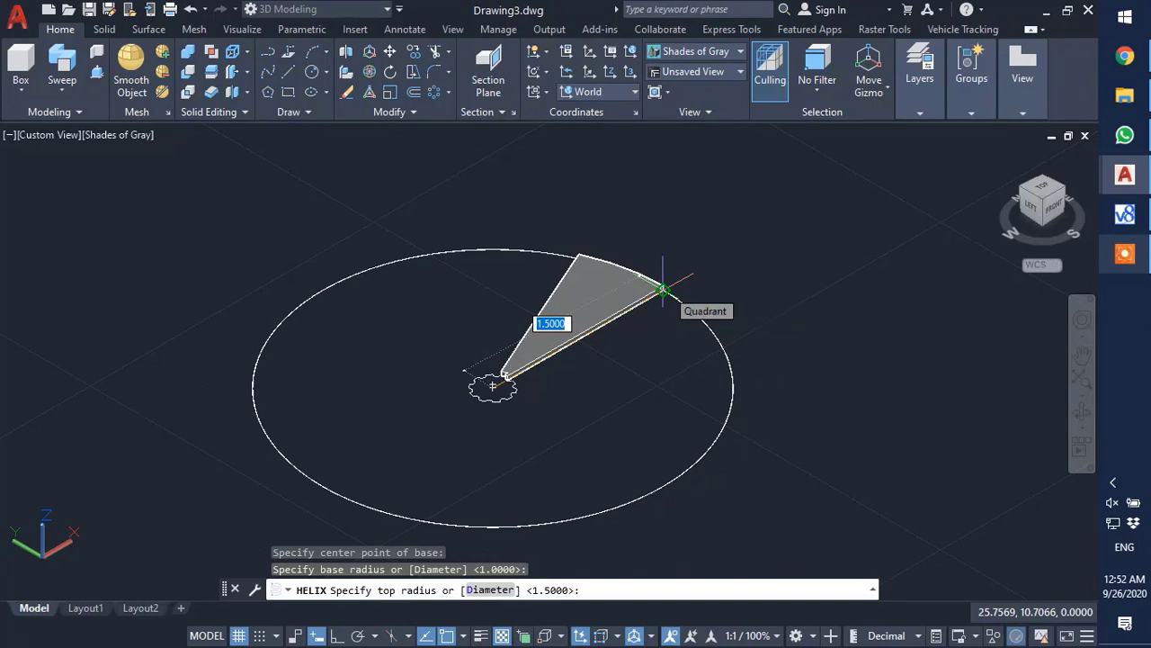
pyautogui.click(663, 290)
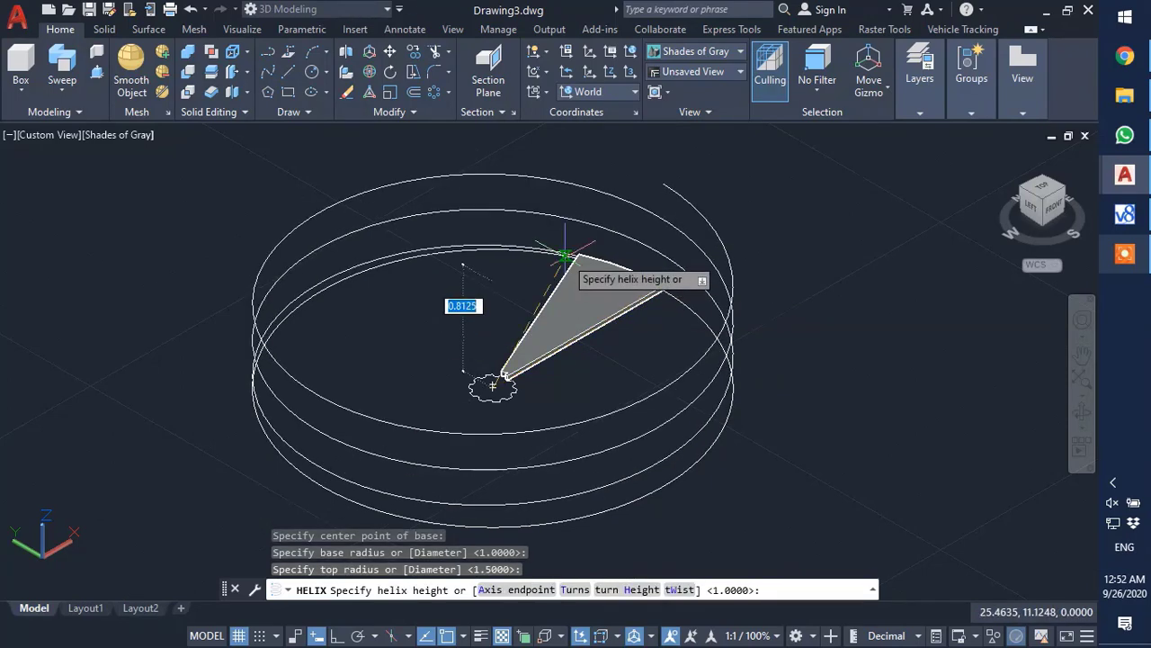
# - Set the helix to 1 turn and finish it with a height of 3
pyautogui.scroll(-3, 477, 376)
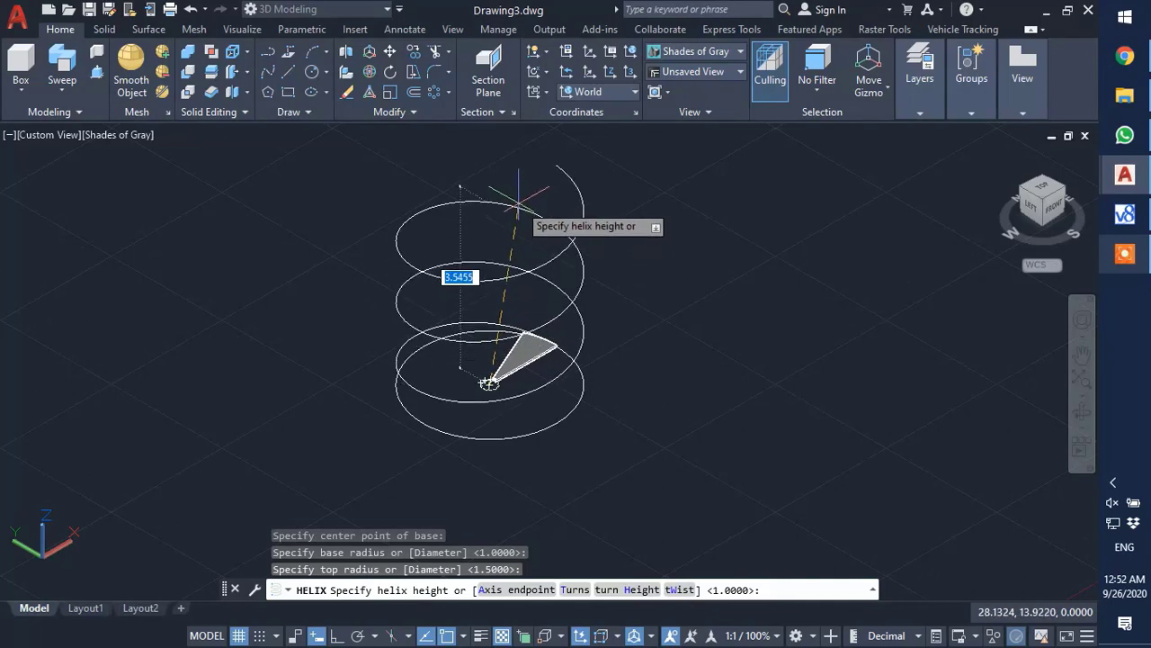
pyautogui.write('t')
pyautogui.press('Return')
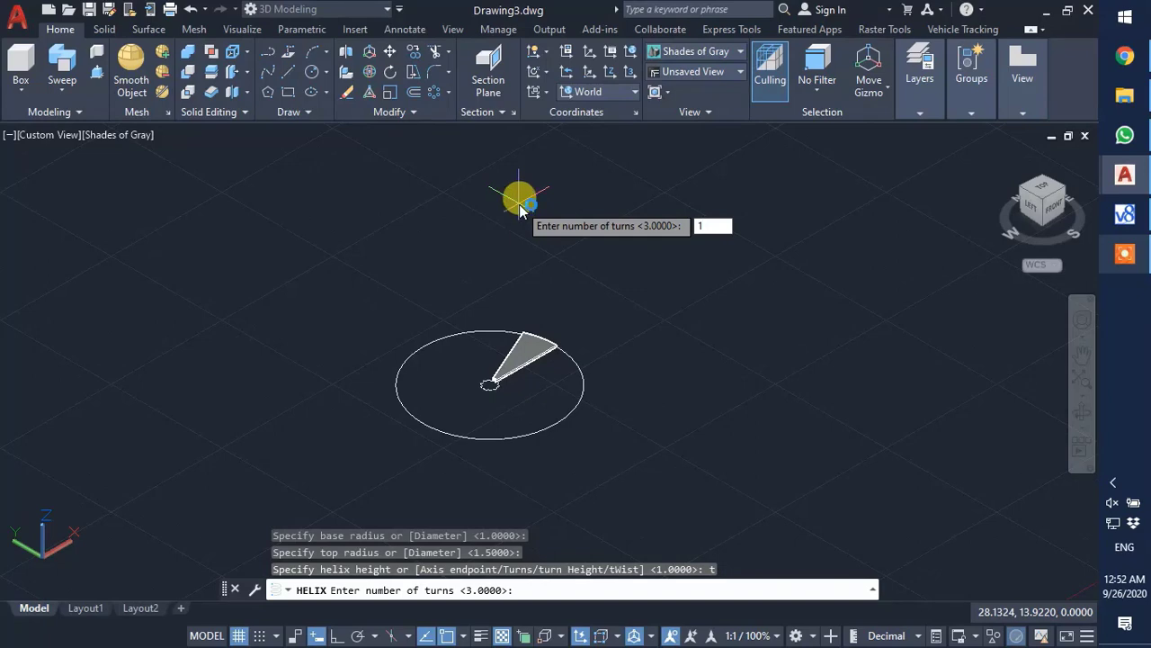
pyautogui.press('Return')
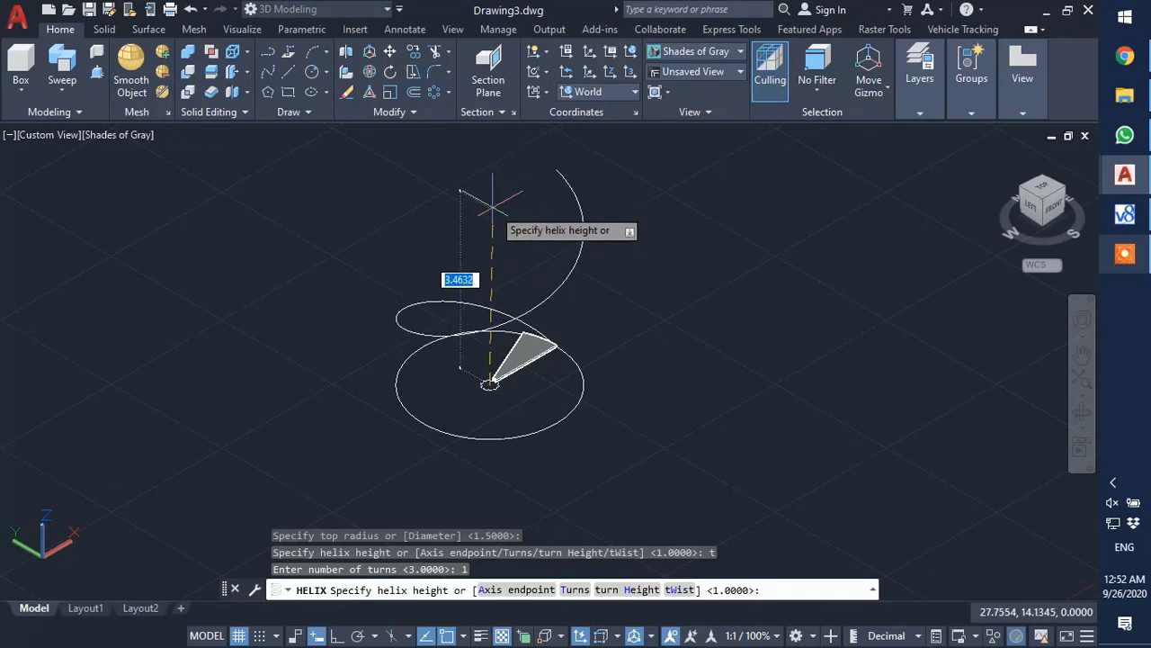
pyautogui.write('3')
pyautogui.press('Return')
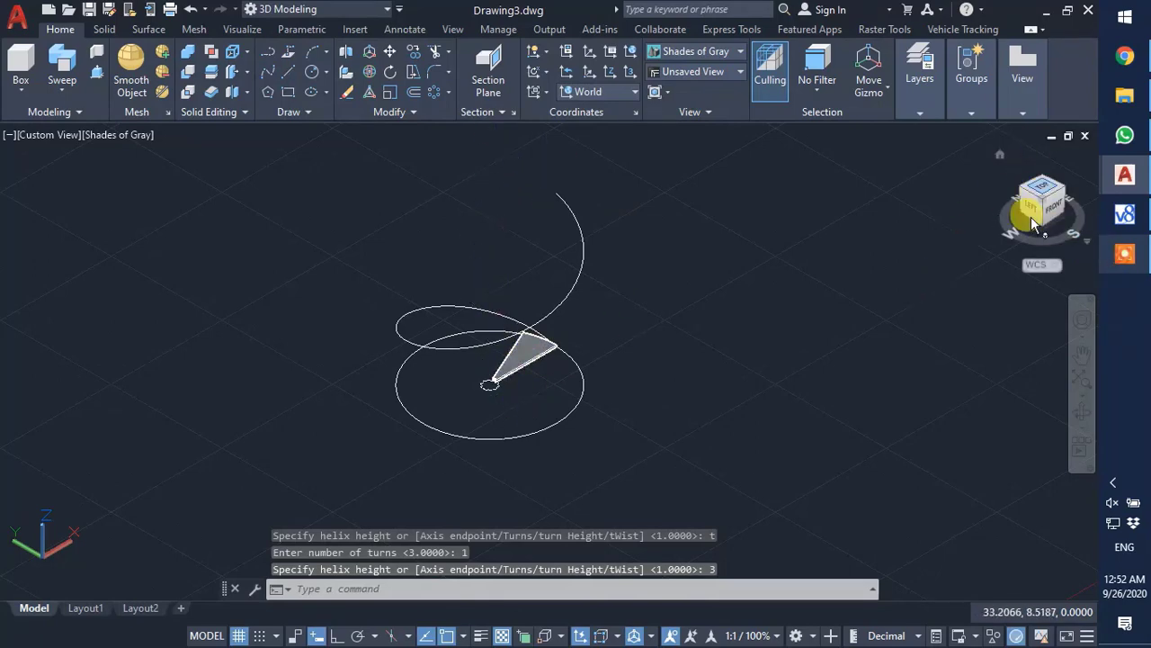
# - Extrude the notched central profile 5 units upward with Presspull to form the central column
pyautogui.click(1082, 412)
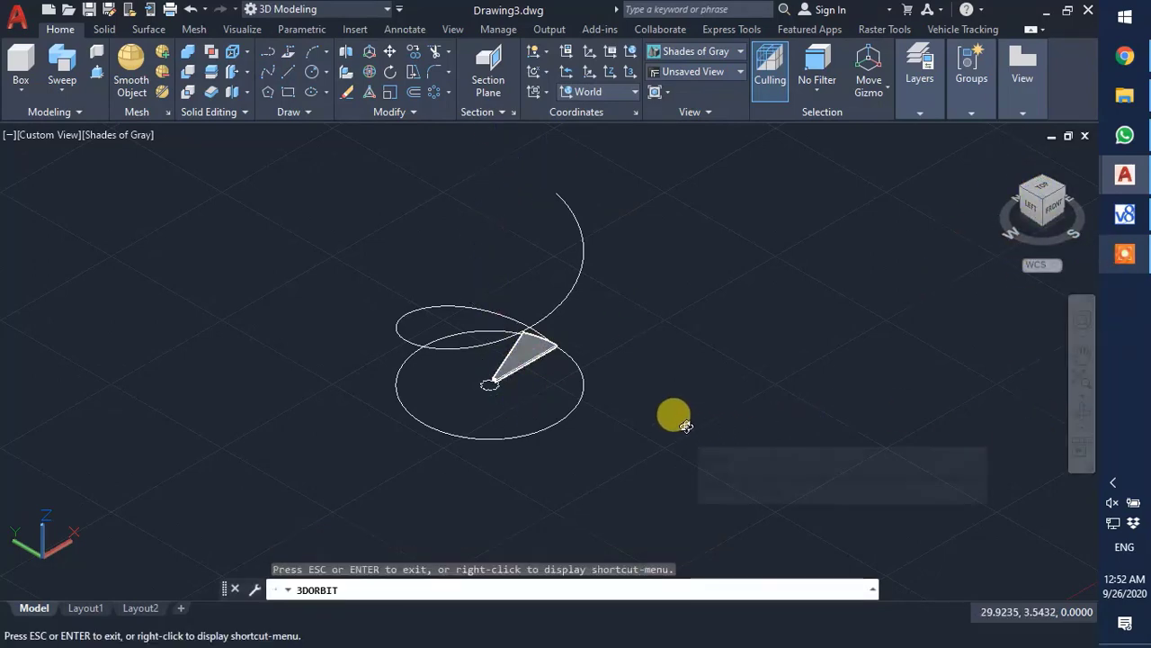
pyautogui.moveTo(673, 414); pyautogui.dragTo(522, 381)
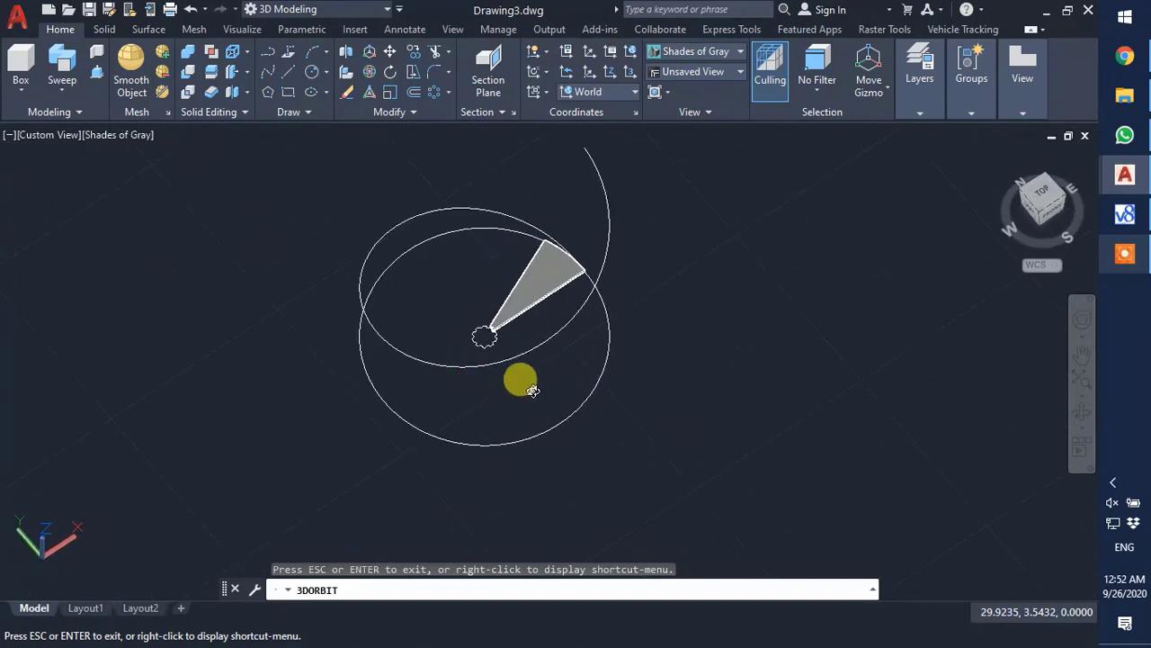
pyautogui.press('Escape')
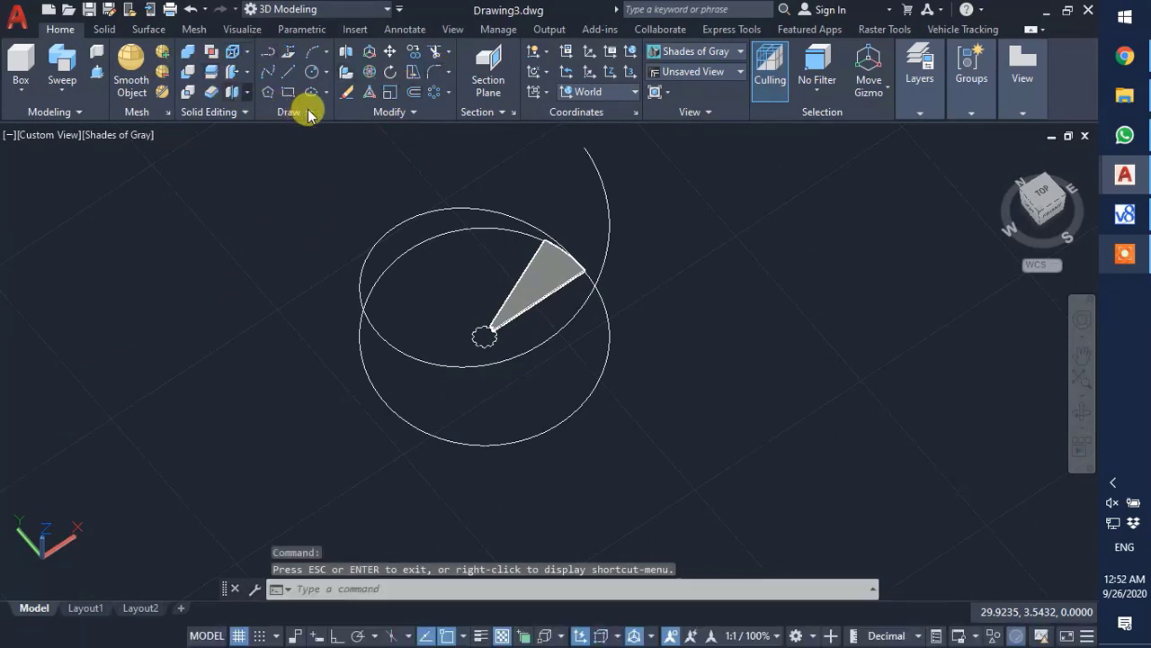
pyautogui.press('Escape')
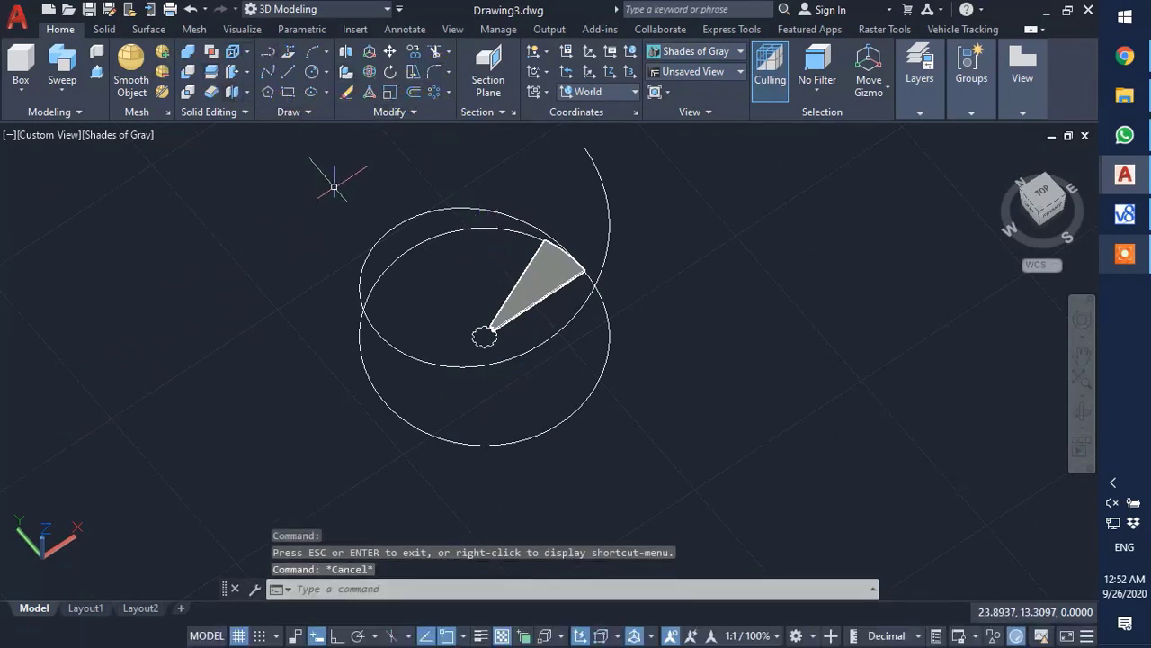
pyautogui.click(95, 75)
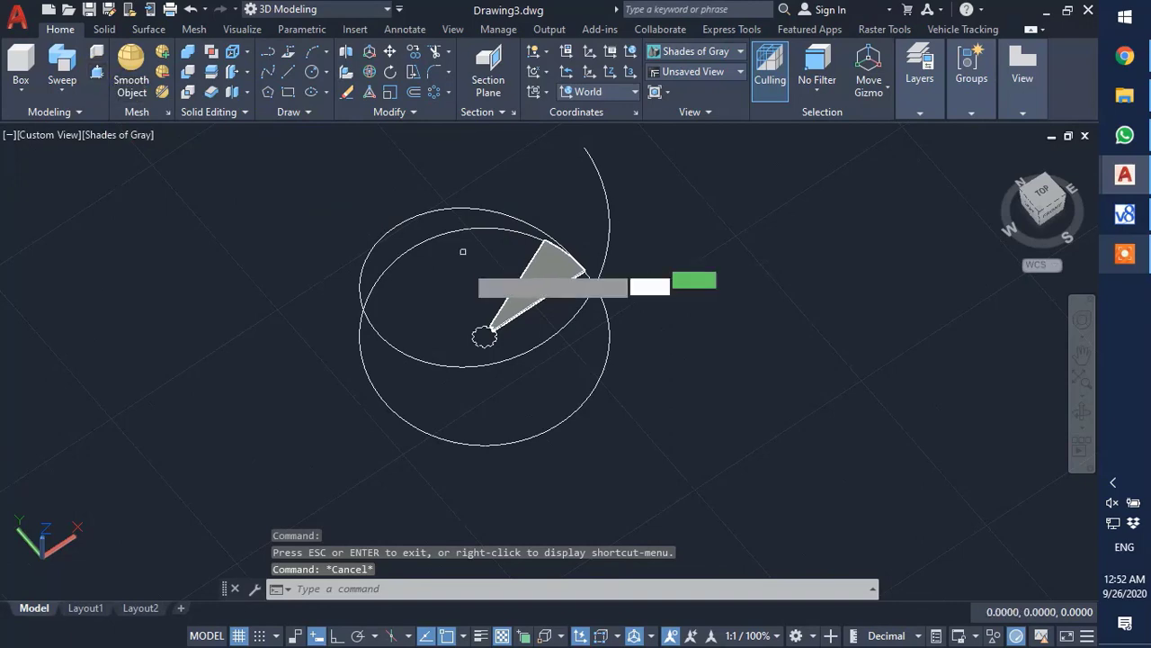
pyautogui.scroll(3, 486, 339)
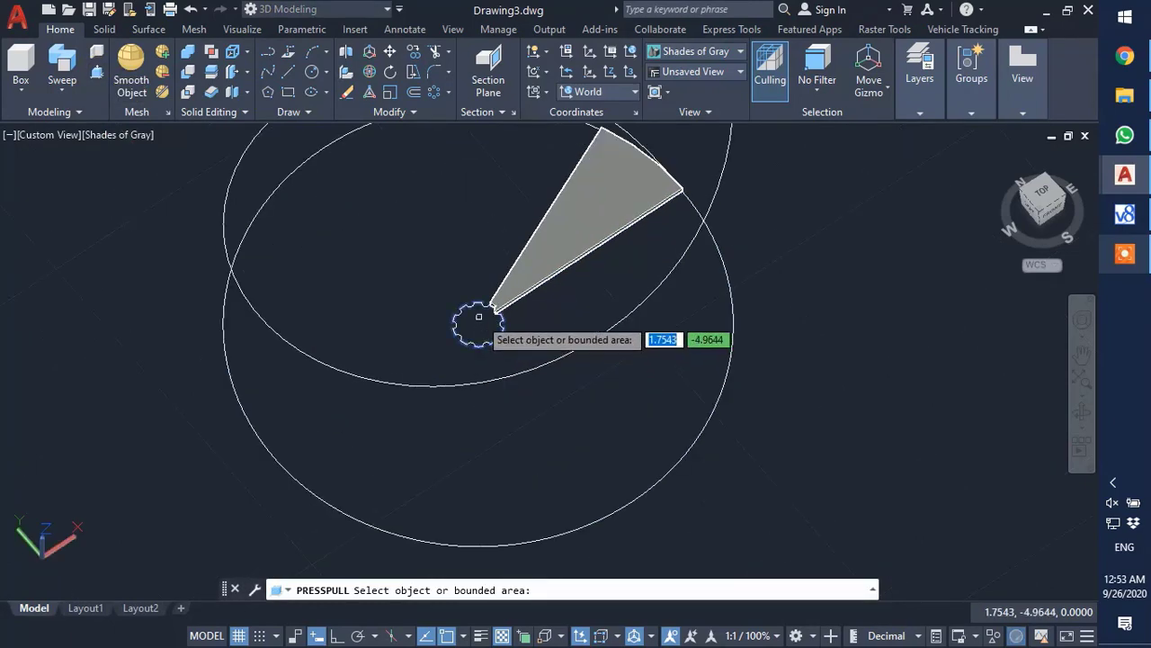
pyautogui.click(481, 331)
pyautogui.scroll(-5, 473, 319)
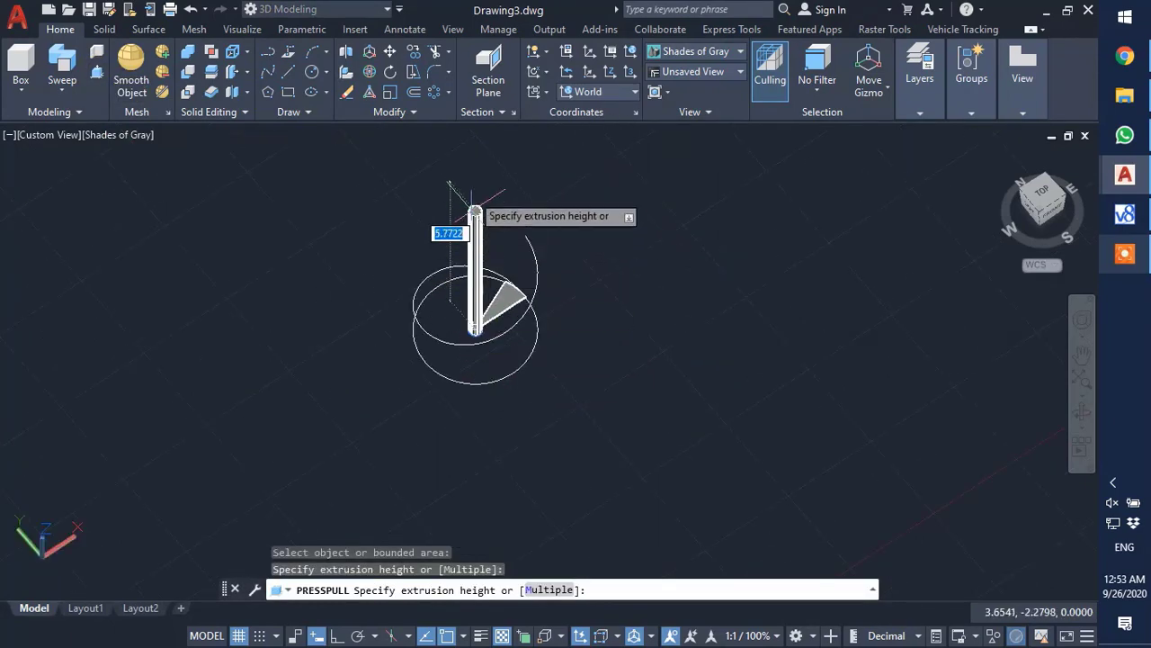
pyautogui.write('5')
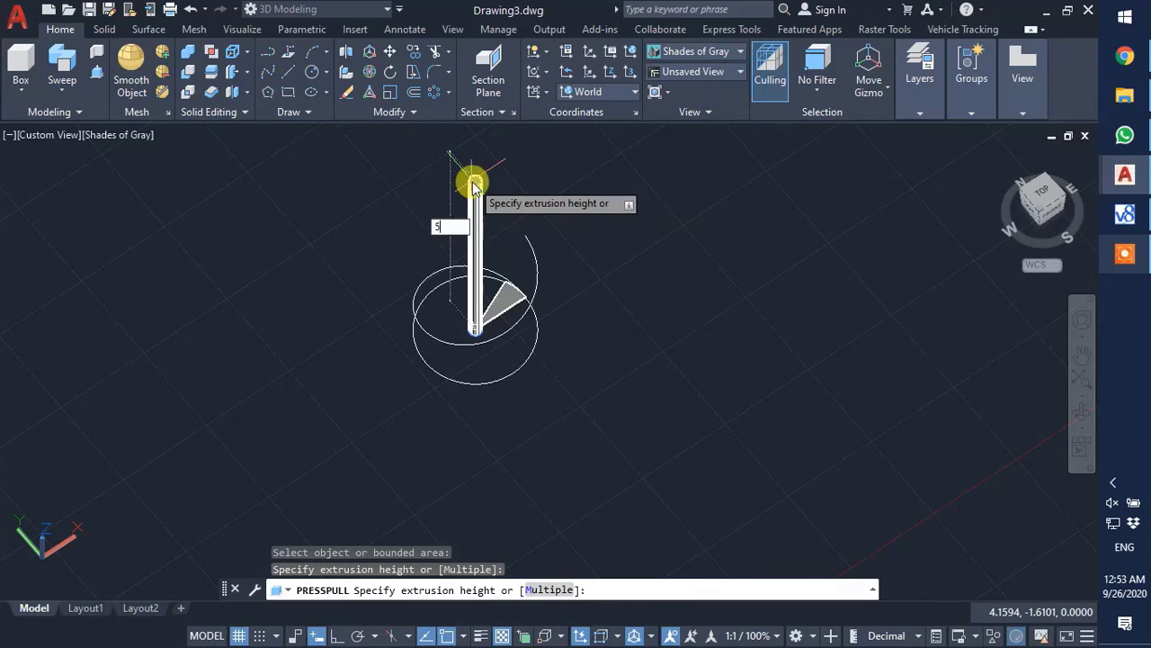
pyautogui.press('Return')
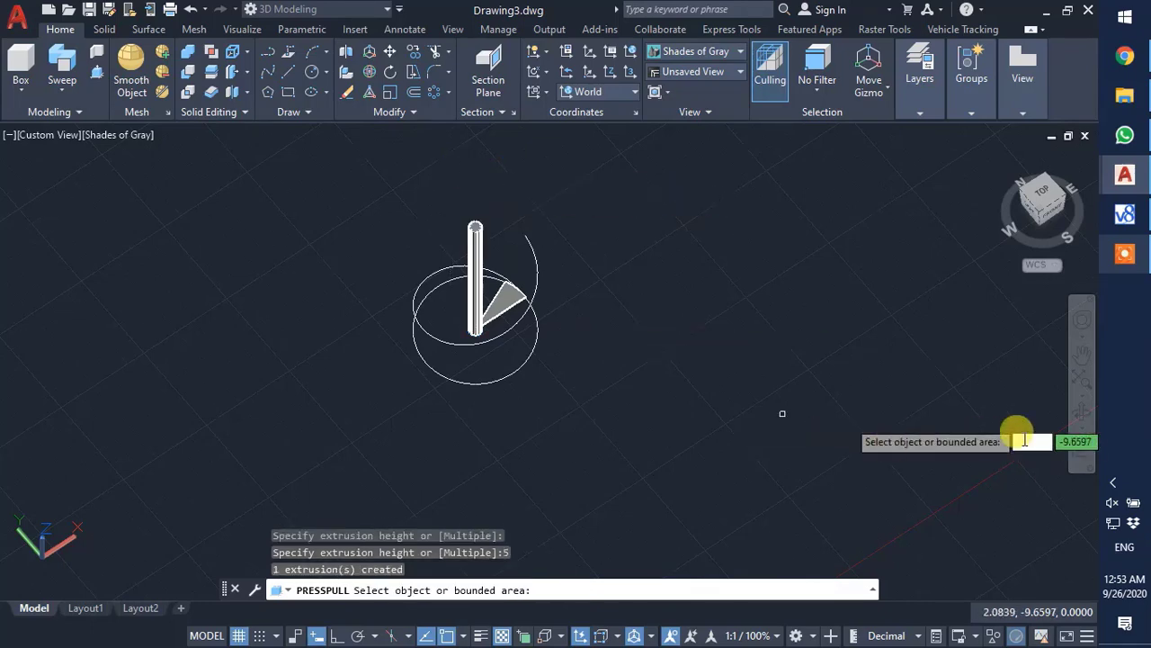
pyautogui.click(1083, 409)
pyautogui.moveTo(648, 377); pyautogui.dragTo(483, 248)
pyautogui.scroll(5, 473, 195)
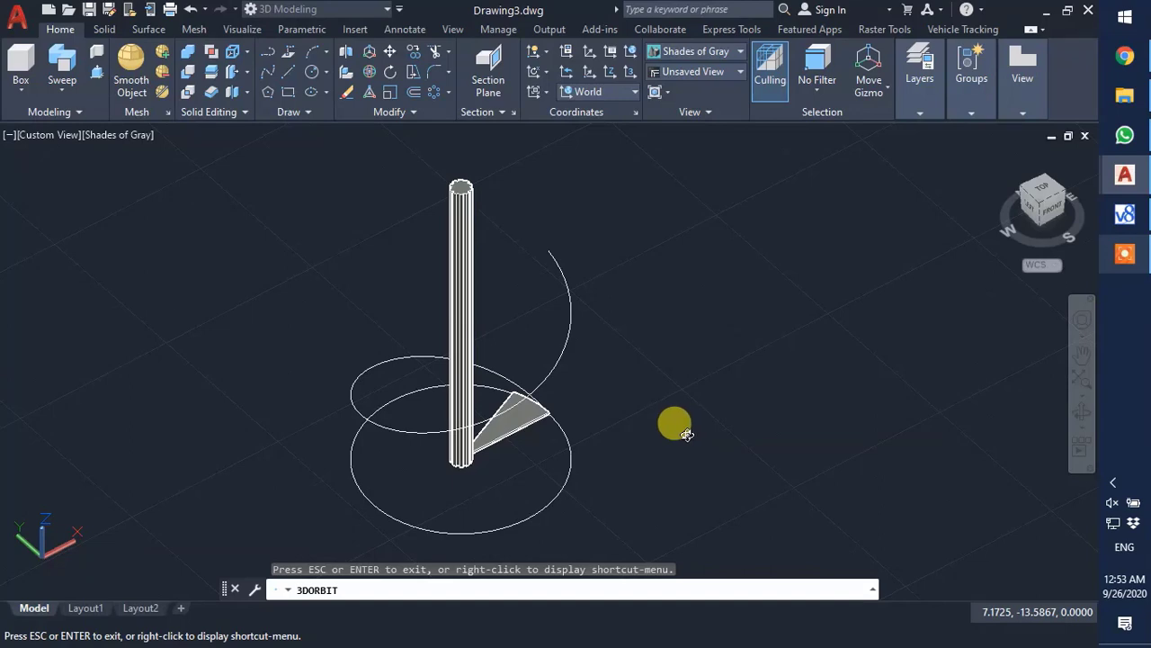
pyautogui.press('Escape')
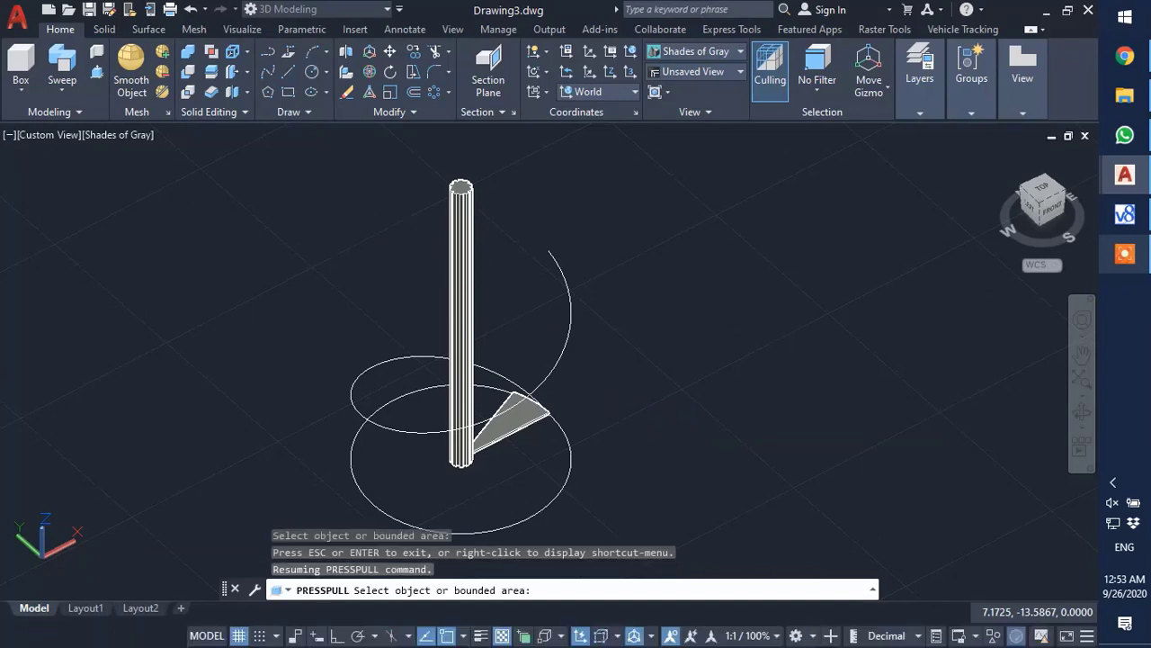
pyautogui.press('Return')
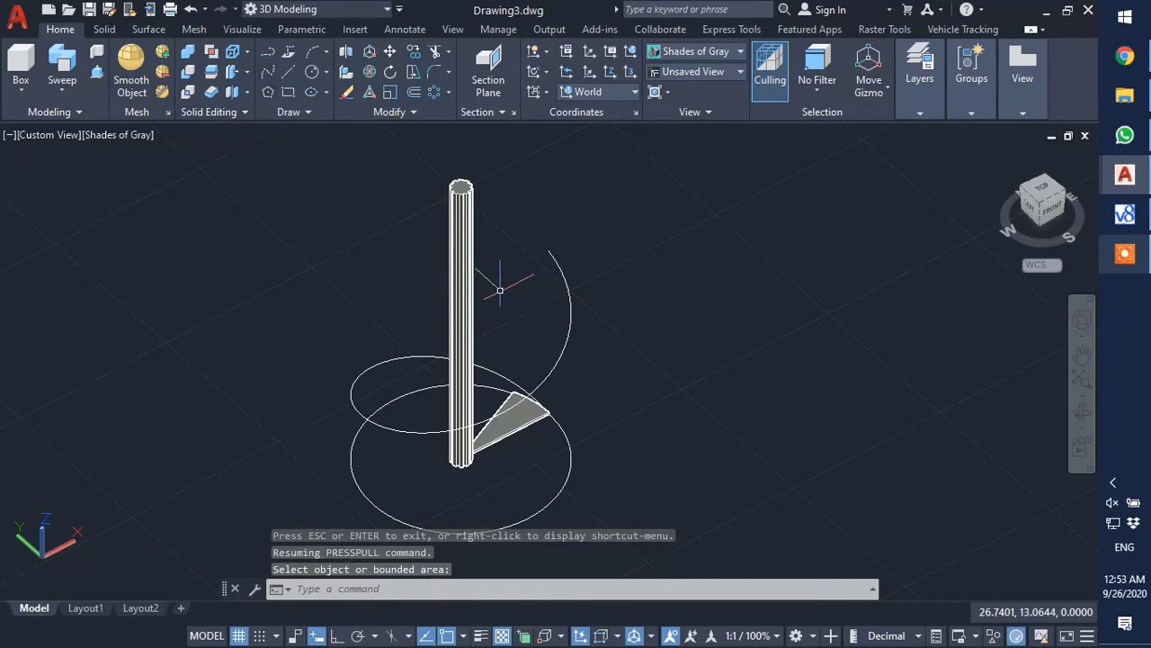
pyautogui.press('Return')
# - Create a path array of the extruded sector along the helix
pyautogui.click(526, 408)
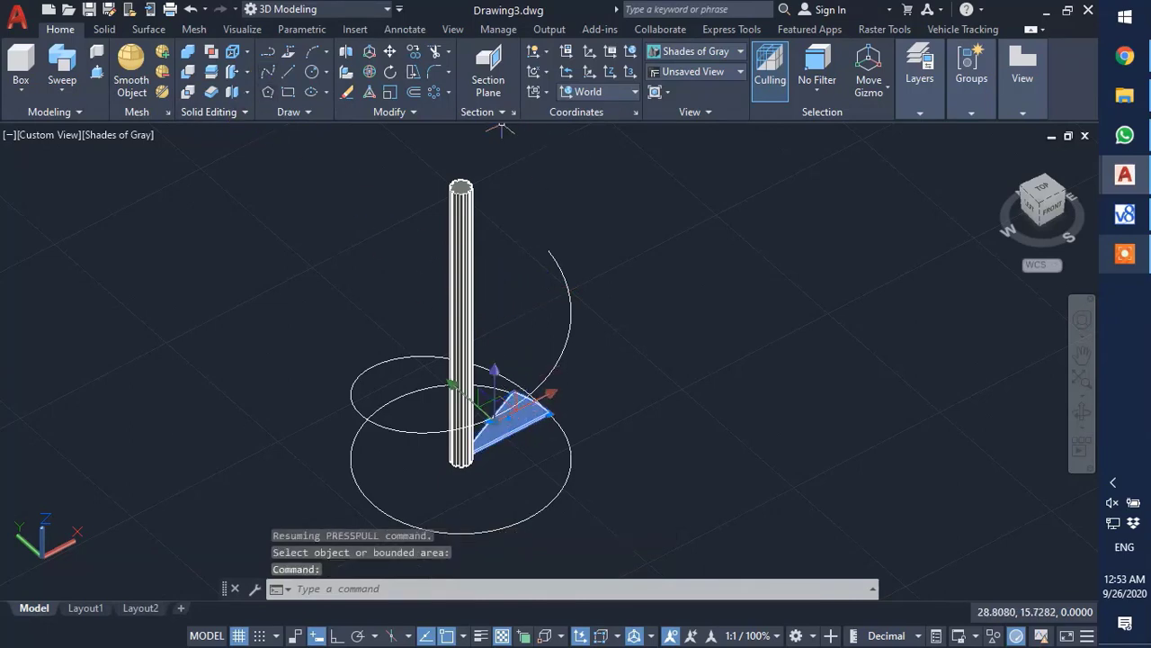
pyautogui.click(447, 94)
pyautogui.click(485, 154)
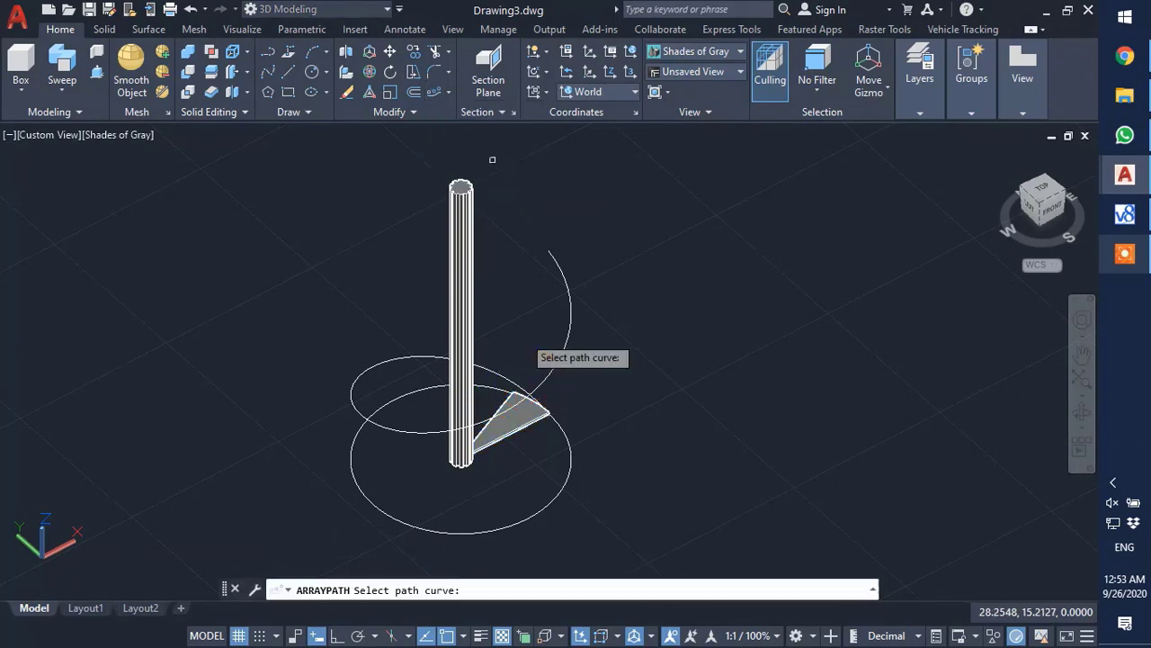
pyautogui.click(548, 376)
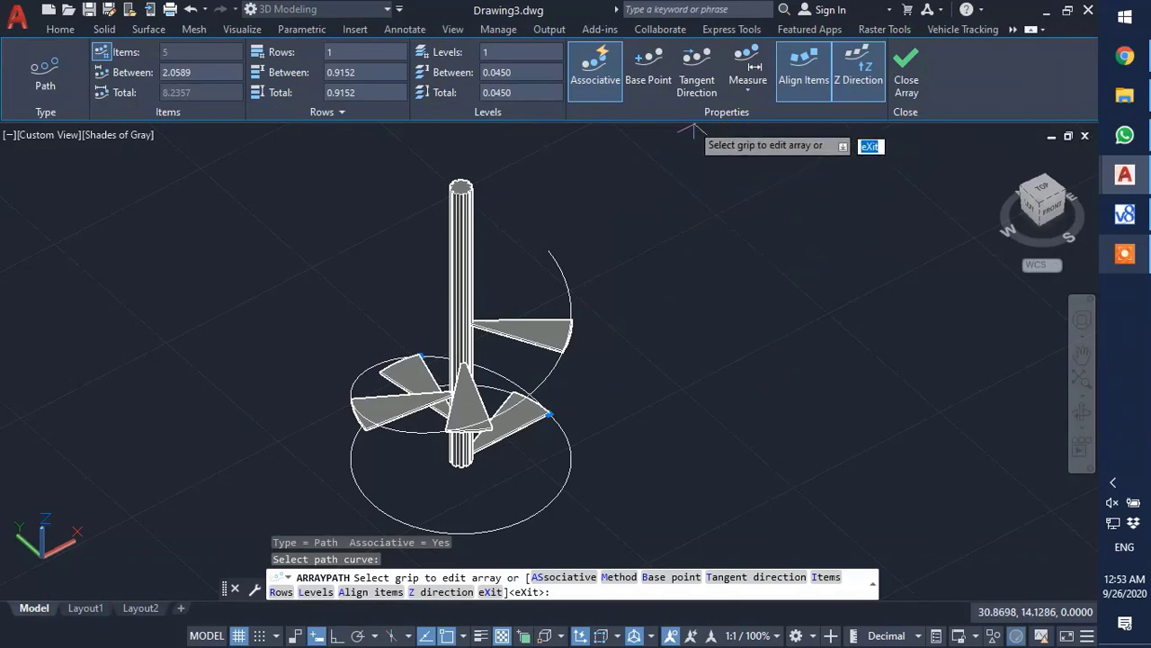
# - Switch the path array to the Divide method with 15 items, check it from above, and finish the array
pyautogui.click(760, 127)
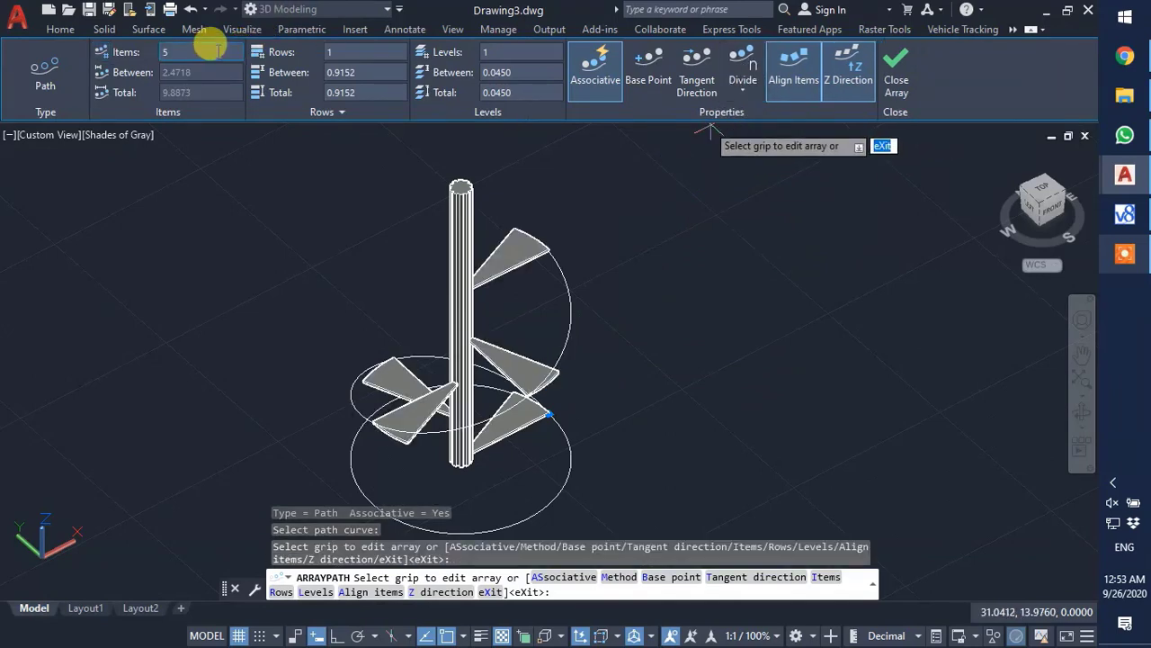
pyautogui.click(218, 51)
pyautogui.press('Return')
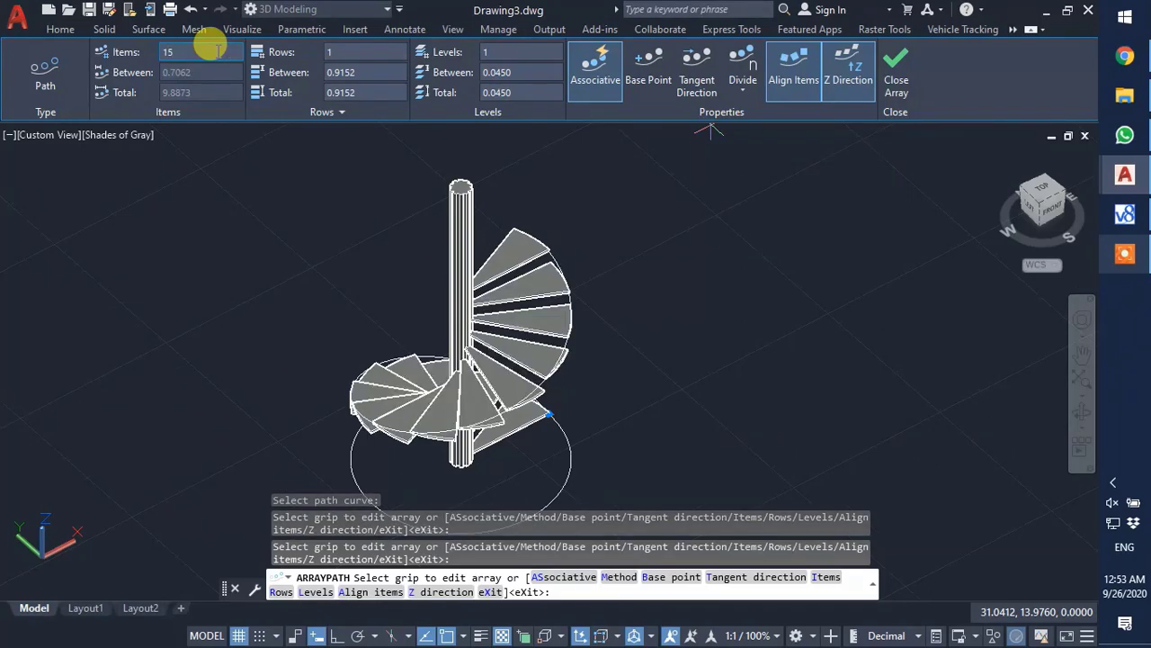
pyautogui.click(1044, 196)
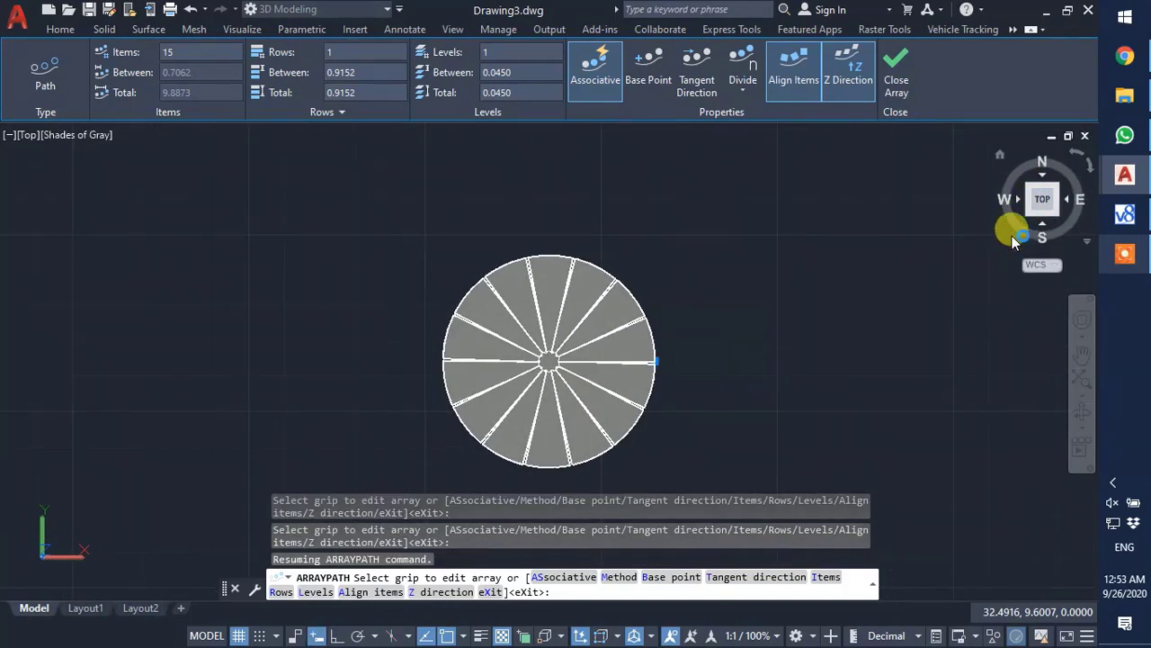
pyautogui.click(902, 72)
pyautogui.keyDown('shift'); pyautogui.moveTo(648, 378); pyautogui.dragTo(601, 478, button='middle'); pyautogui.keyUp('shift')
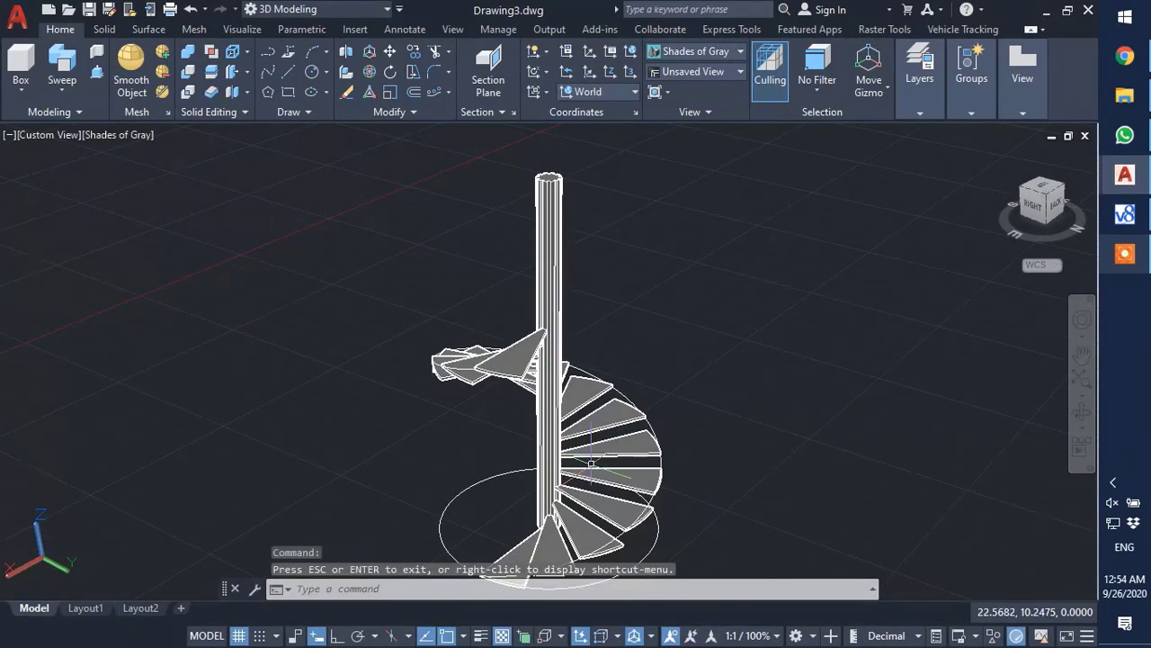
# - Inspect the arrayed wedge steps around the central column, both as a whole and up close at the base
pyautogui.scroll(-4, 582, 396)
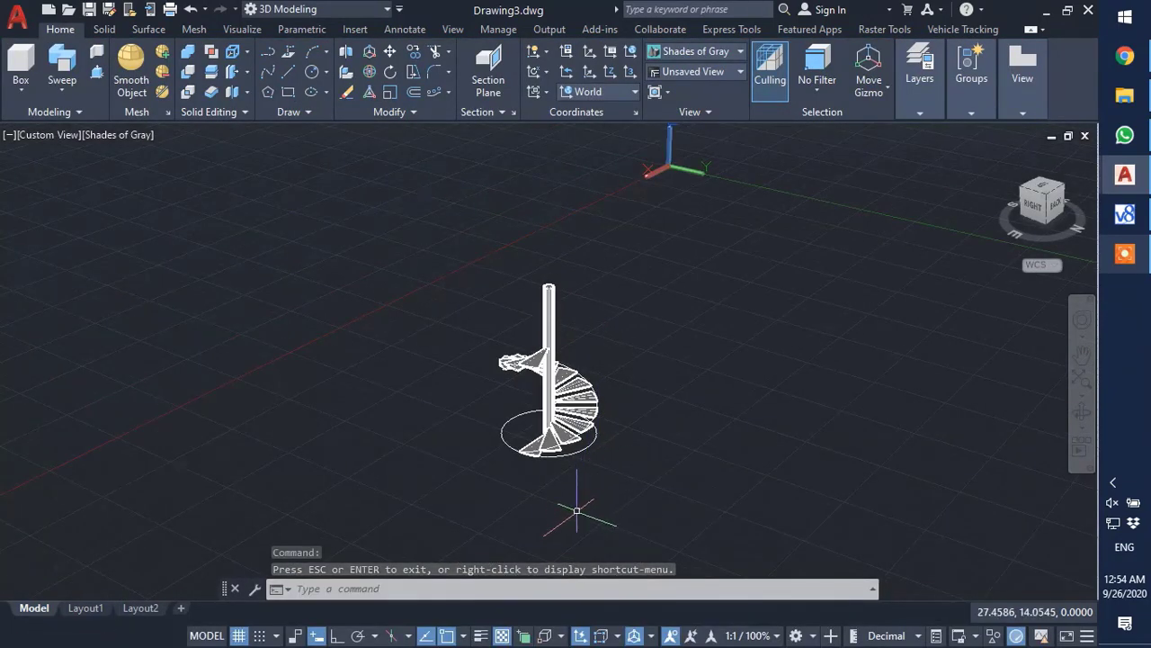
pyautogui.scroll(5, 551, 383)
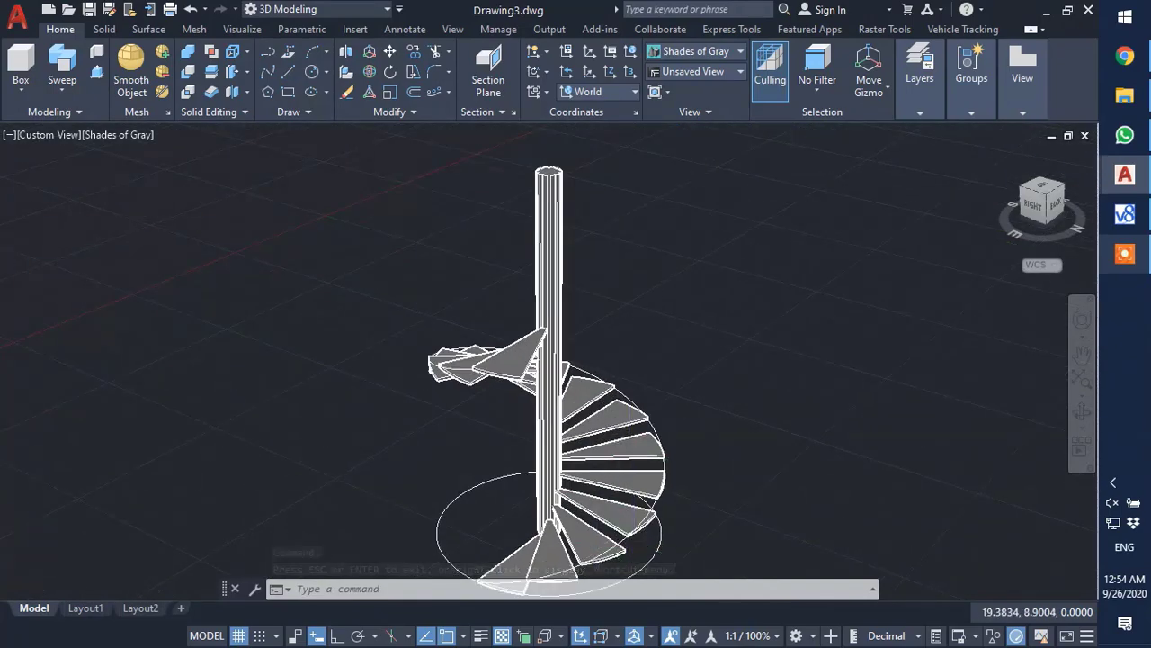
pyautogui.scroll(-4, 551, 386)
pyautogui.click(1082, 358)
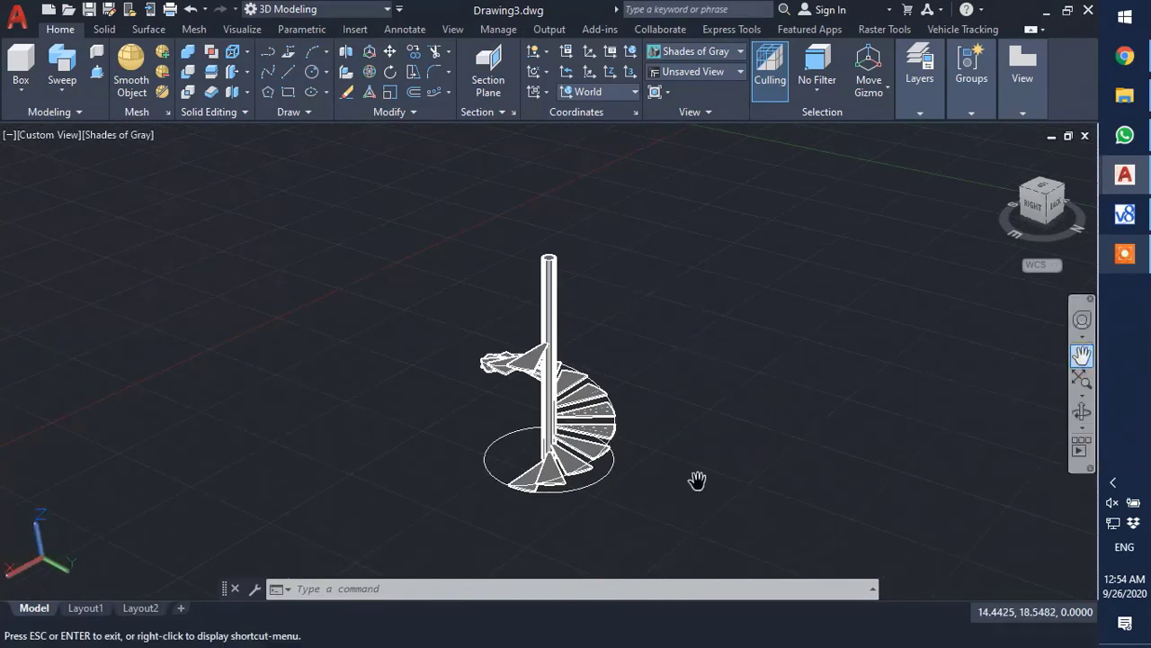
pyautogui.moveTo(453, 545); pyautogui.dragTo(480, 495)
pyautogui.scroll(3, 585, 450)
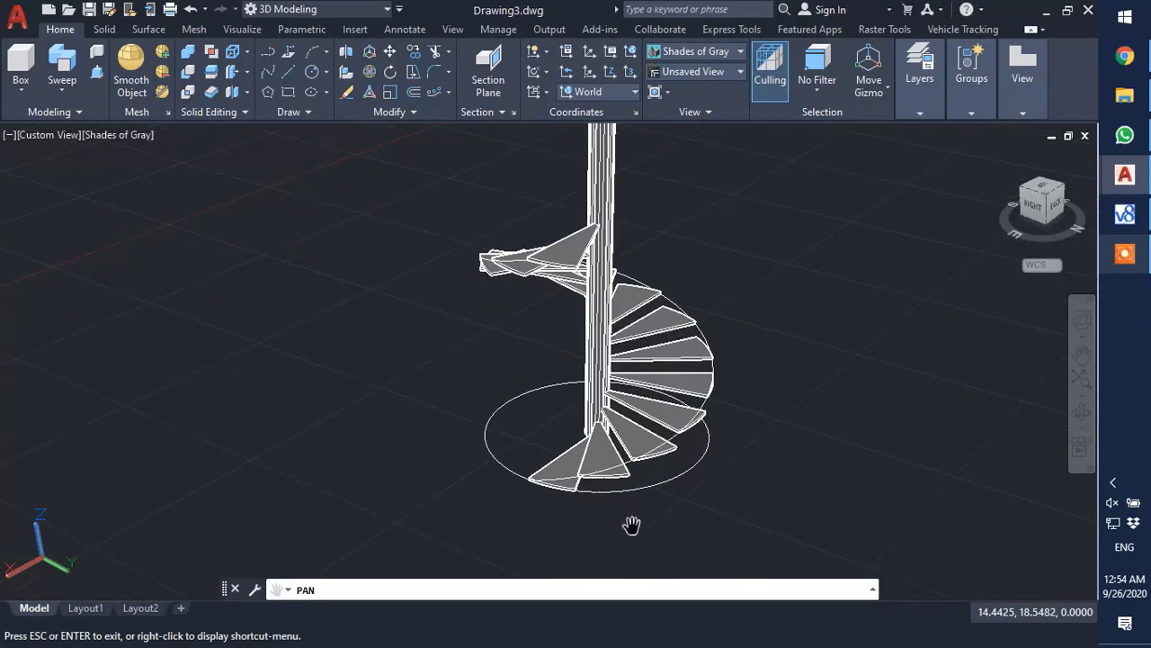
pyautogui.scroll(2, 589, 486)
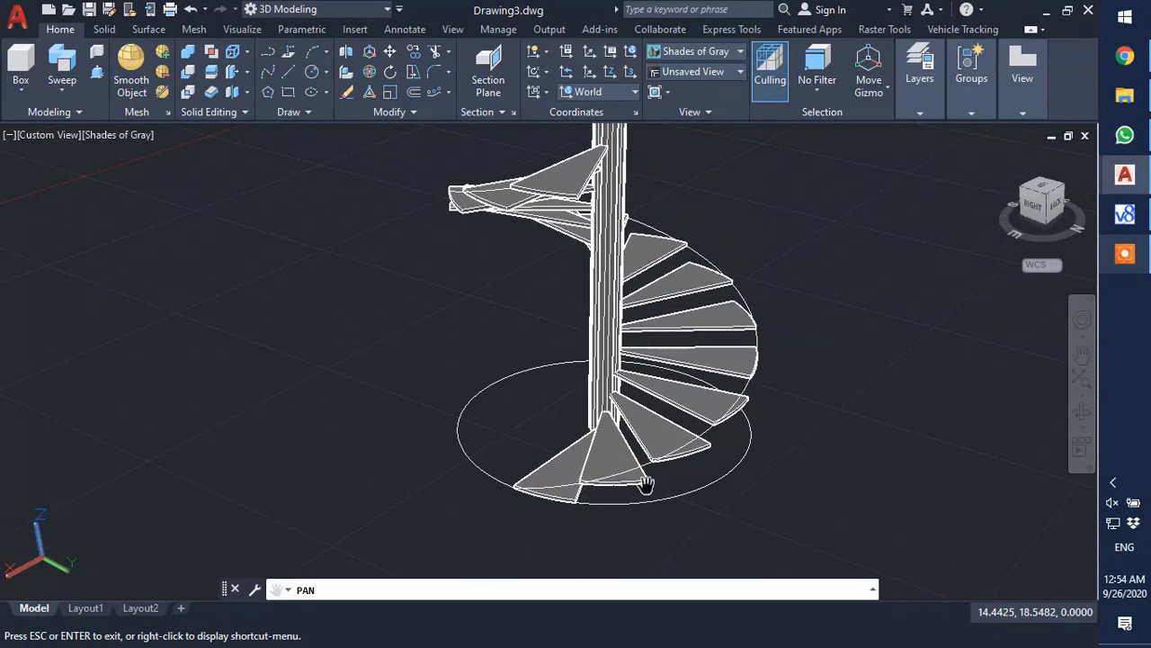
pyautogui.press('Escape')
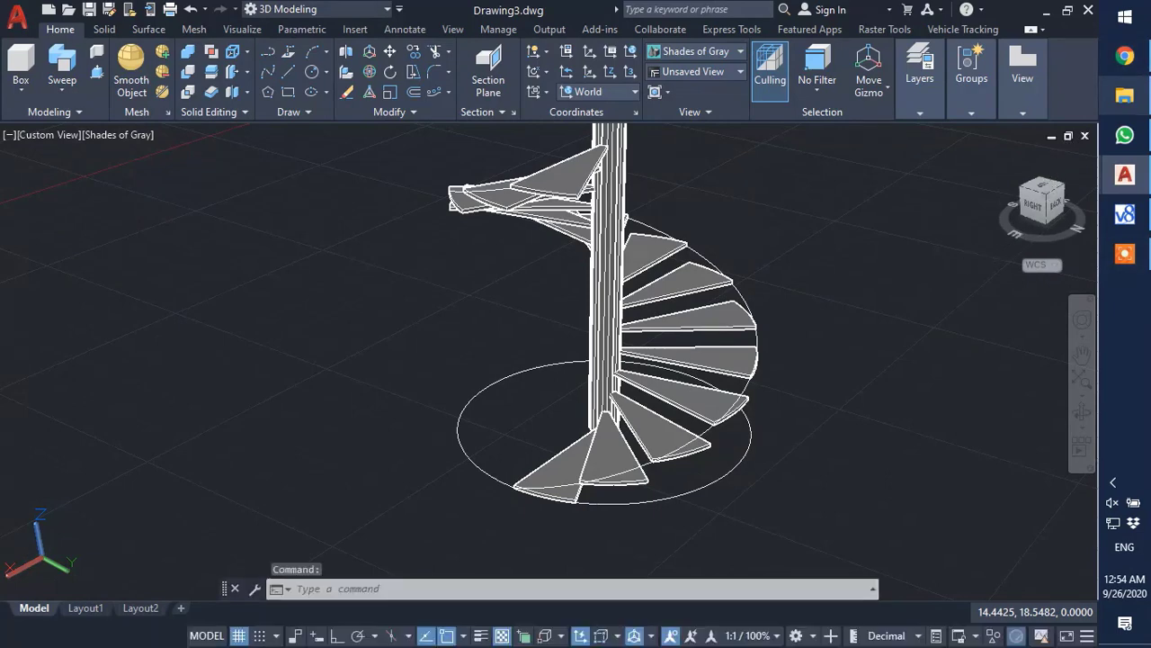
pyautogui.scroll(2, 546, 360)
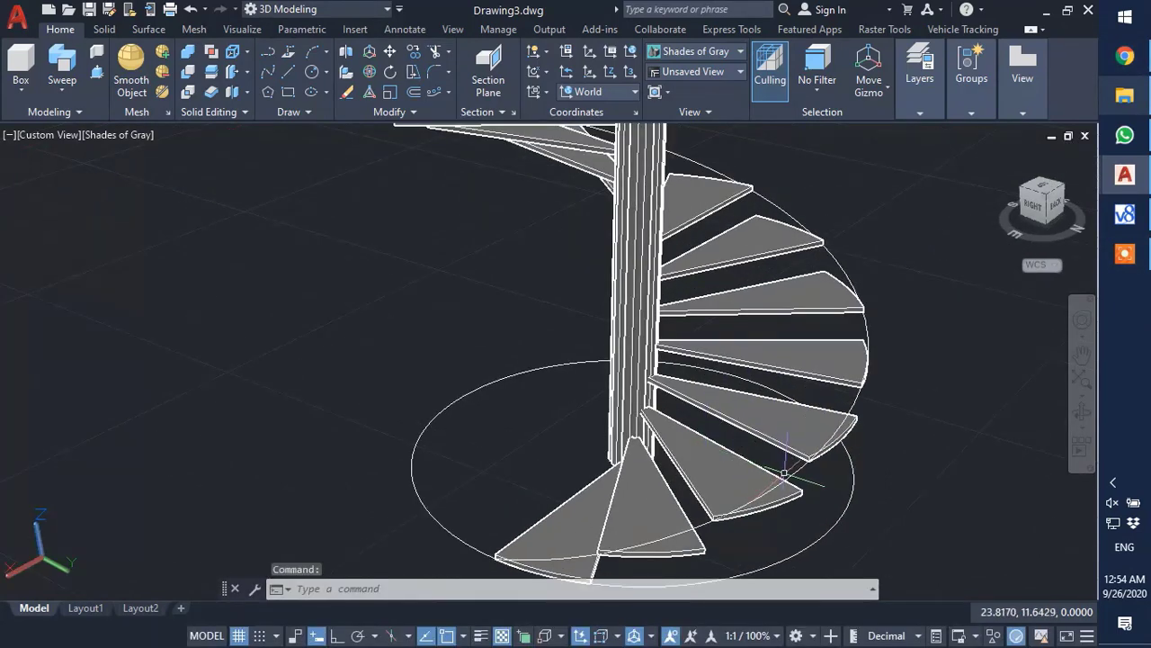
pyautogui.click(784, 472)
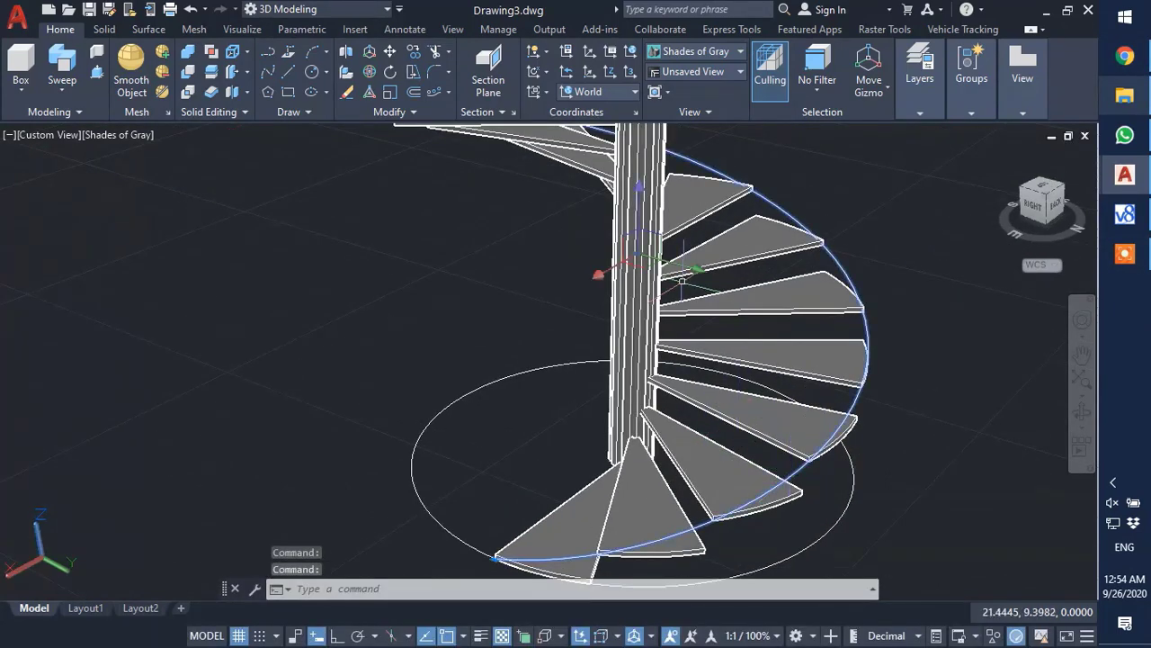
pyautogui.click(413, 55)
pyautogui.hotkey('ctrl', 'z')
pyautogui.hotkey('ctrl', 'z')
pyautogui.hotkey('ctrl', 'z')
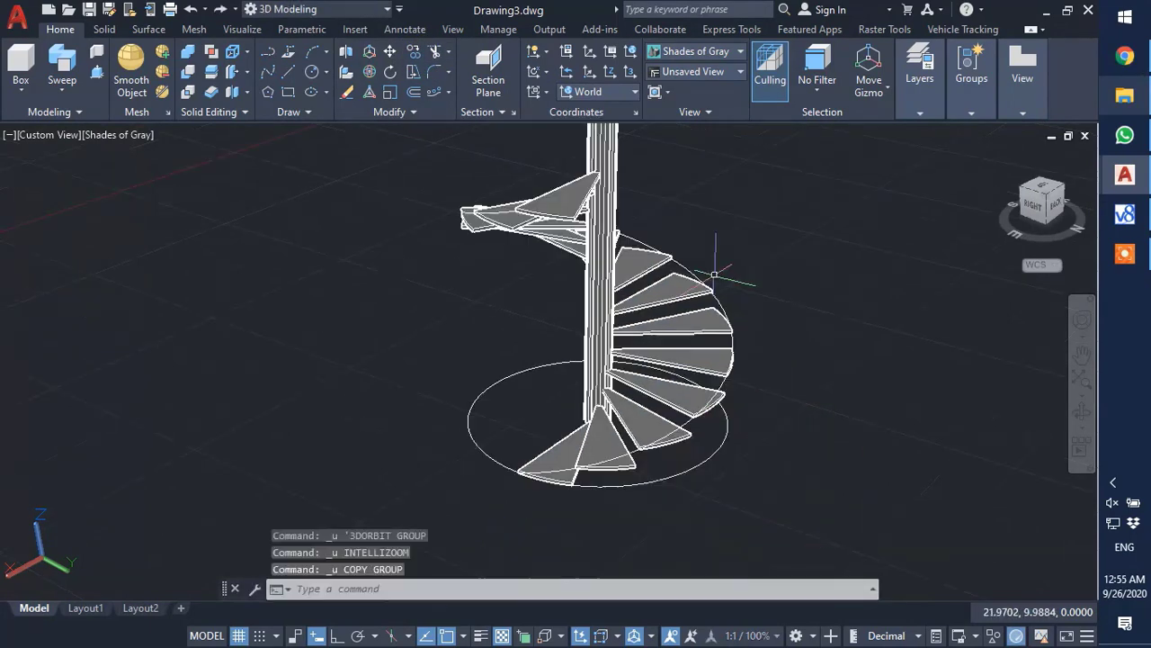
# - Turn on Ortho mode while viewing the staircase from a lower angle
pyautogui.scroll(3, 633, 432)
pyautogui.scroll(-3, 799, 291)
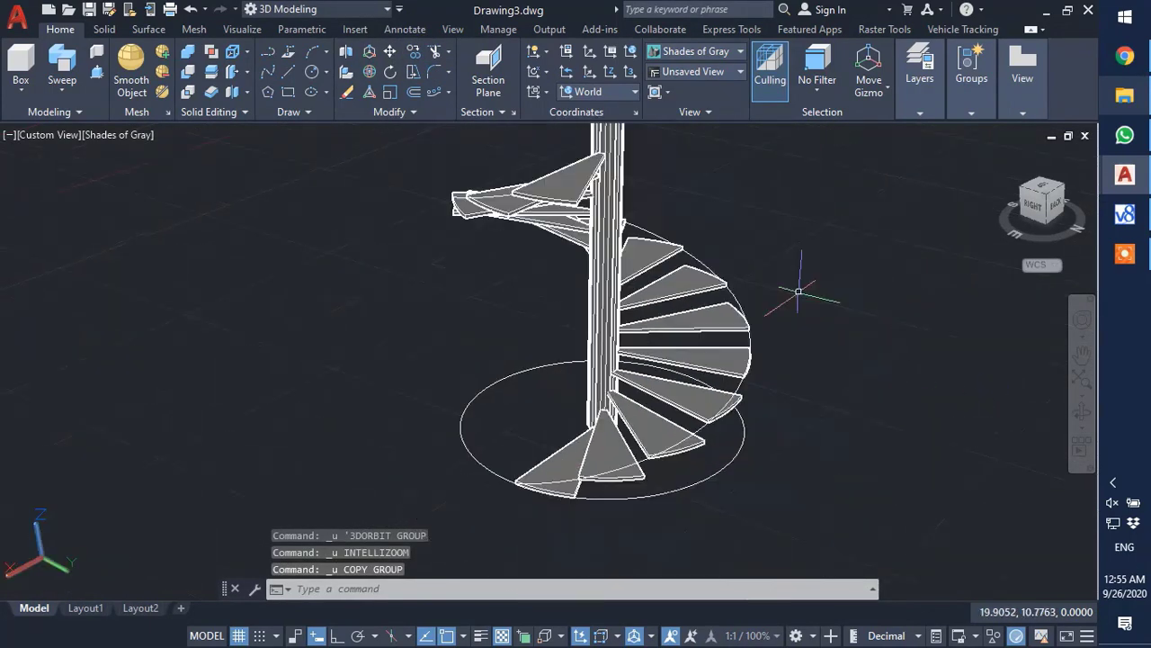
pyautogui.scroll(-1, 799, 292)
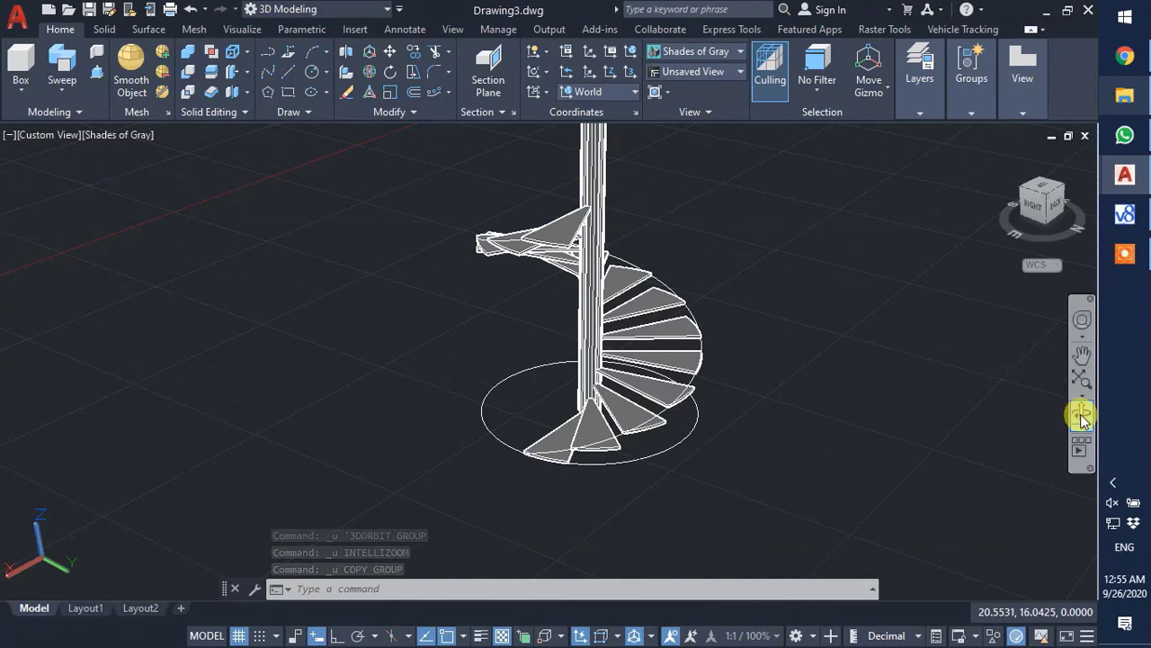
pyautogui.click(1082, 414)
pyautogui.moveTo(555, 453)
pyautogui.mouseDown()
pyautogui.moveTo(596, 462)
pyautogui.moveTo(566, 465)
pyautogui.mouseUp()
pyautogui.scroll(2, 580, 486)
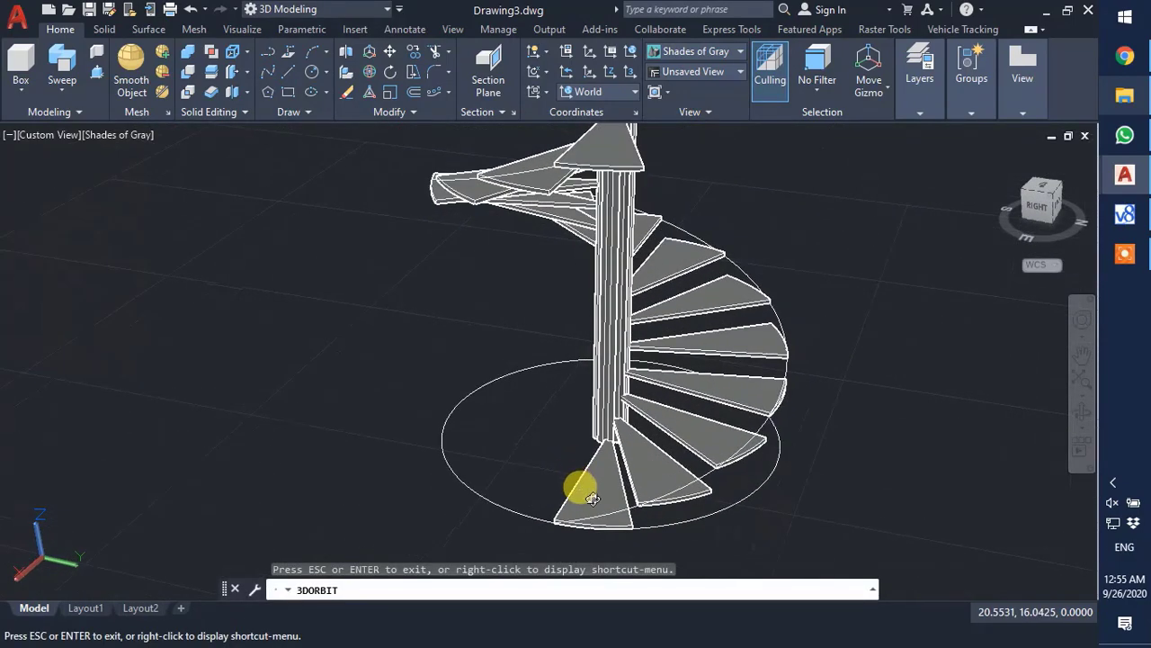
pyautogui.moveTo(662, 537)
pyautogui.mouseDown()
pyautogui.moveTo(673, 516)
pyautogui.moveTo(680, 524)
pyautogui.mouseUp()
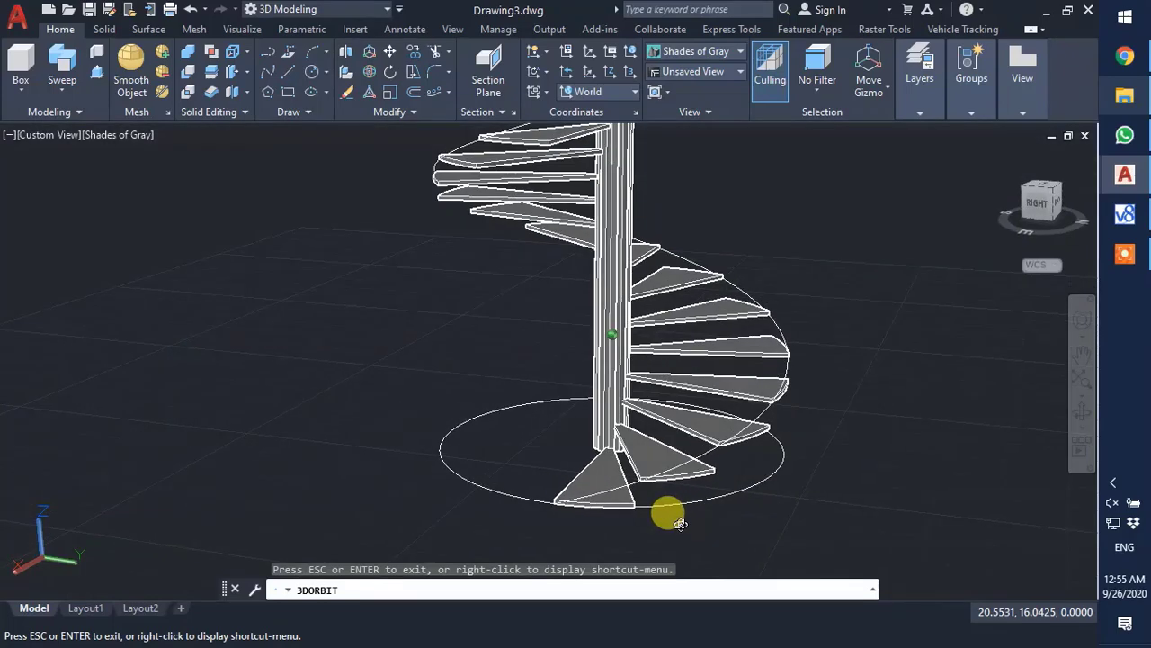
pyautogui.press('Escape')
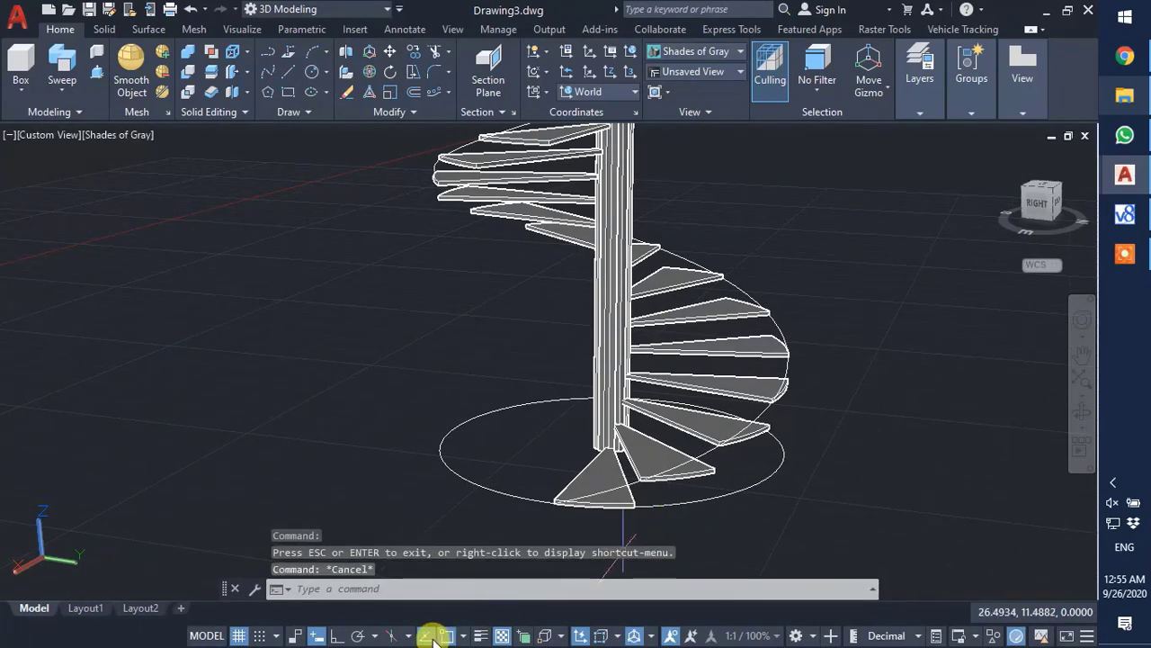
pyautogui.click(337, 636)
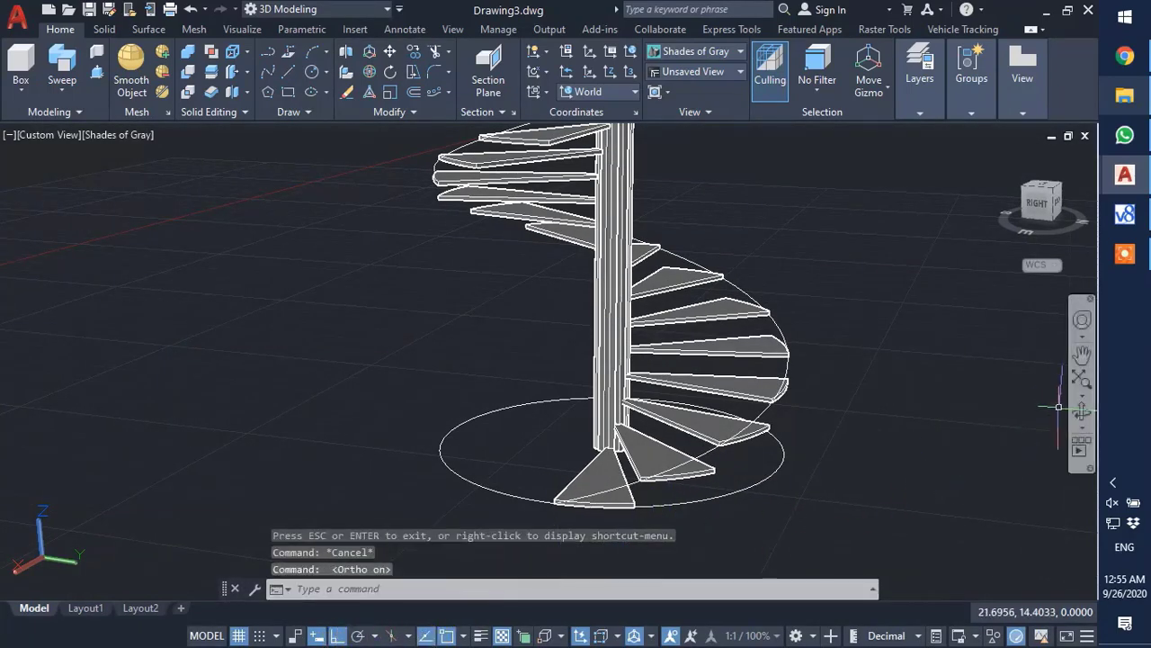
# - Copy the helix 0.9 units straight up in Z, using its lower endpoint as the base point
pyautogui.click(412, 52)
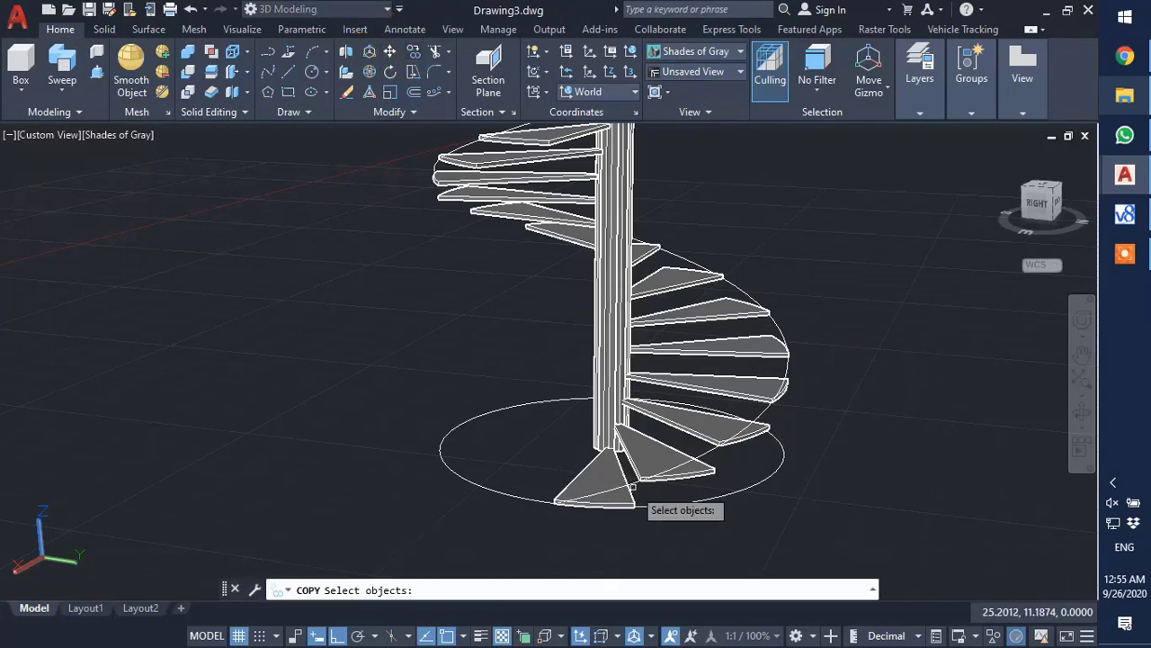
pyautogui.press('Return')
pyautogui.click(555, 501)
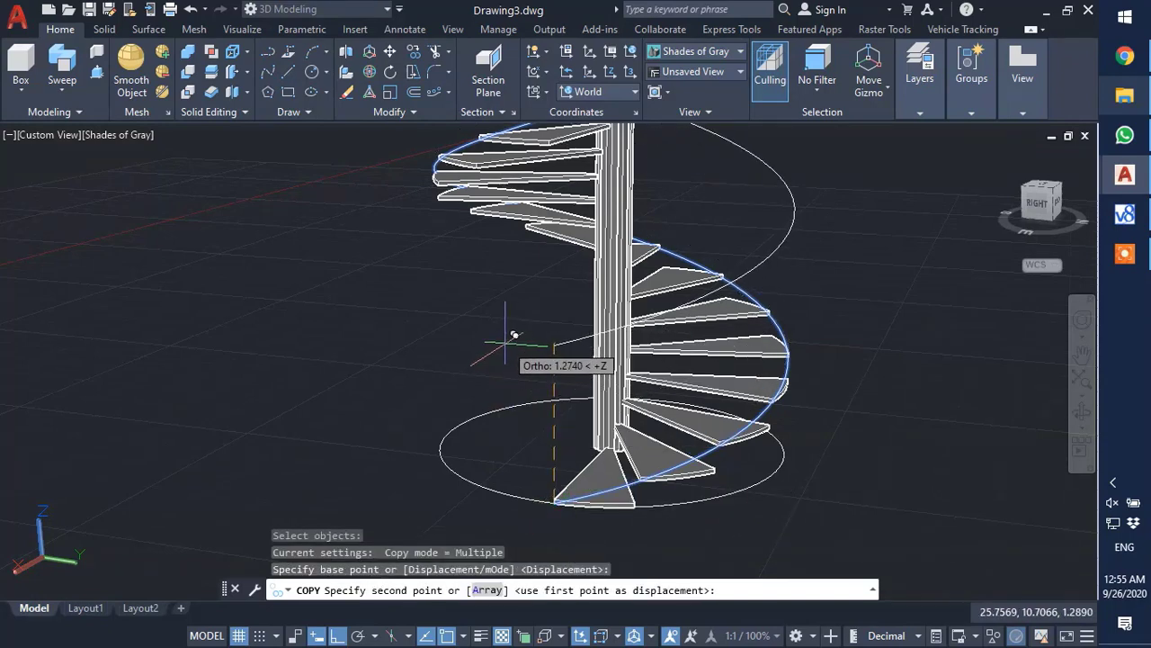
pyautogui.write('.9')
pyautogui.press('Return')
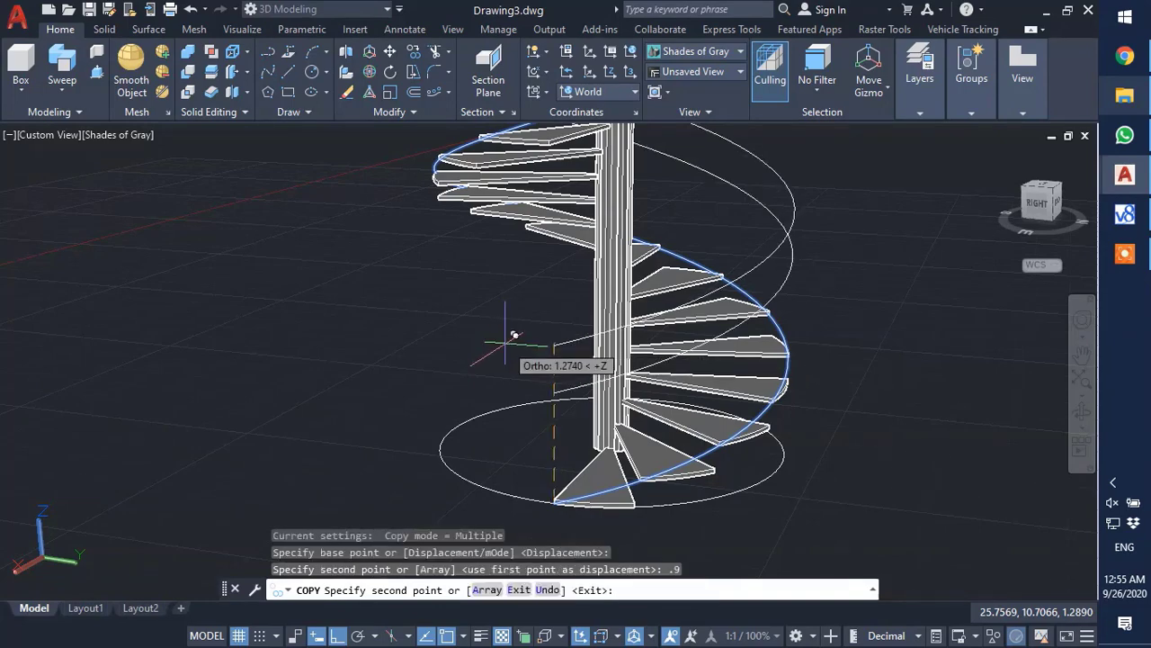
pyautogui.press('Escape')
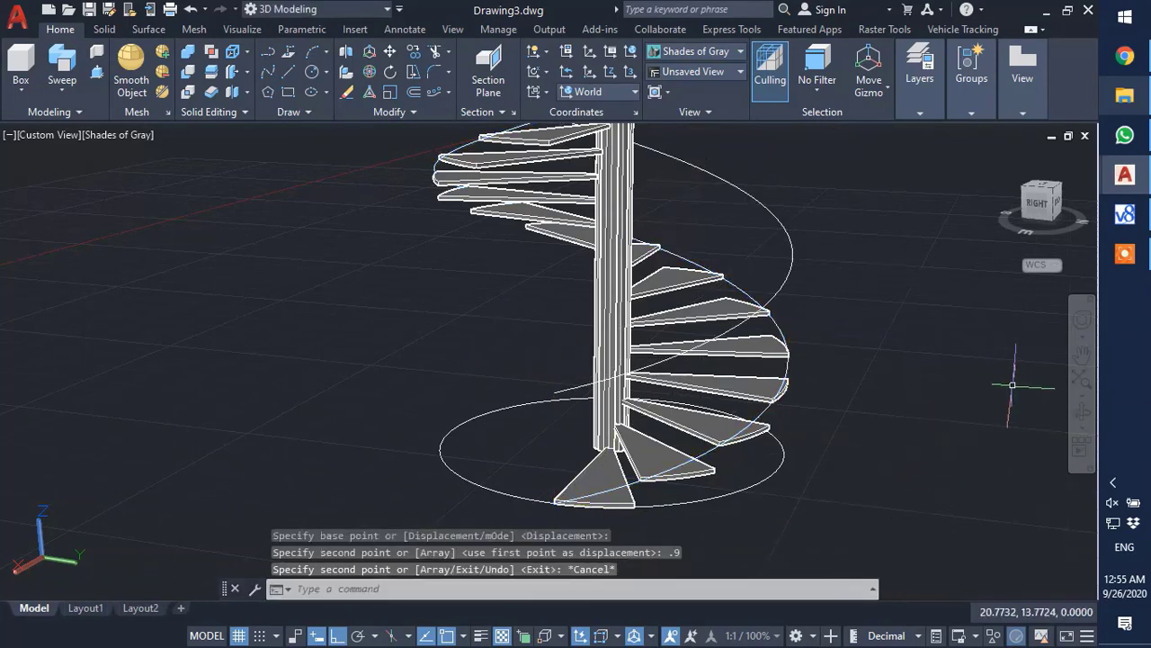
# - Copy the complete staircase, including the column, steps and both helices, to a free spot along the Y direction
pyautogui.click(1079, 416)
pyautogui.moveTo(737, 476); pyautogui.dragTo(655, 545)
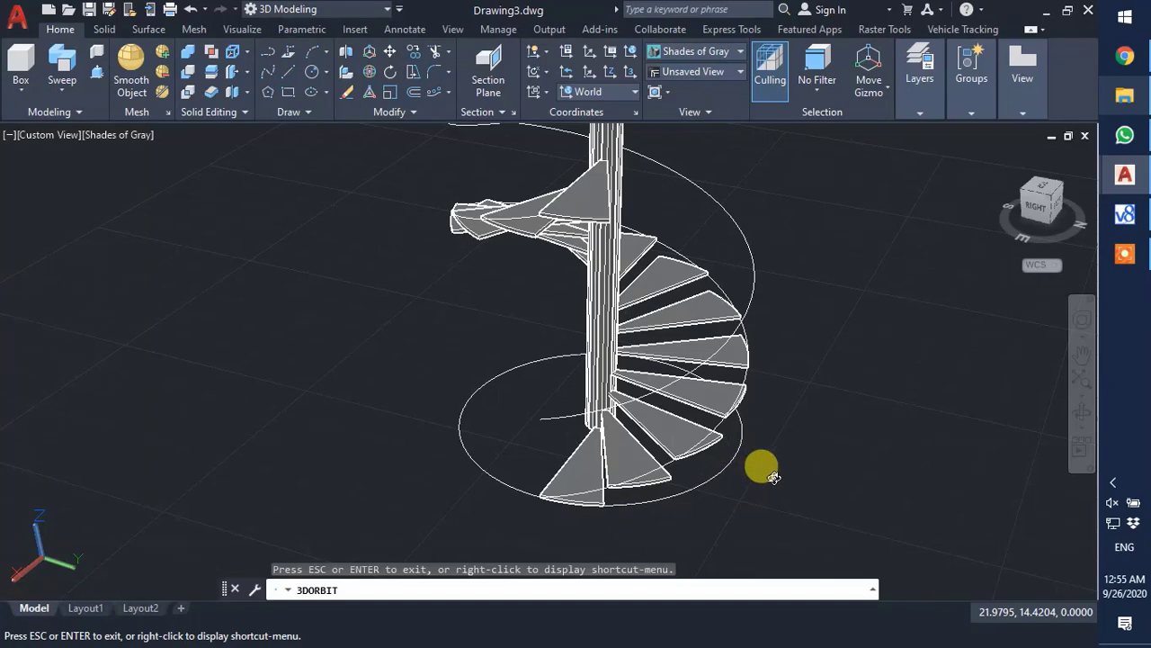
pyautogui.press('Escape')
pyautogui.scroll(-4, 595, 421)
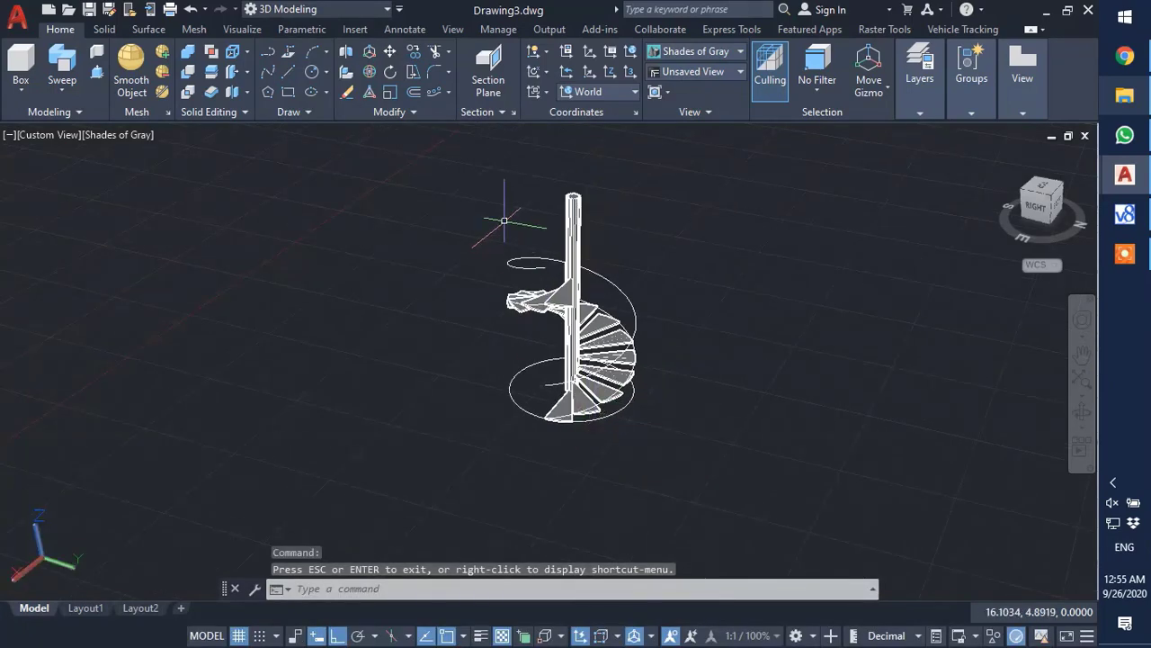
pyautogui.click(480, 181)
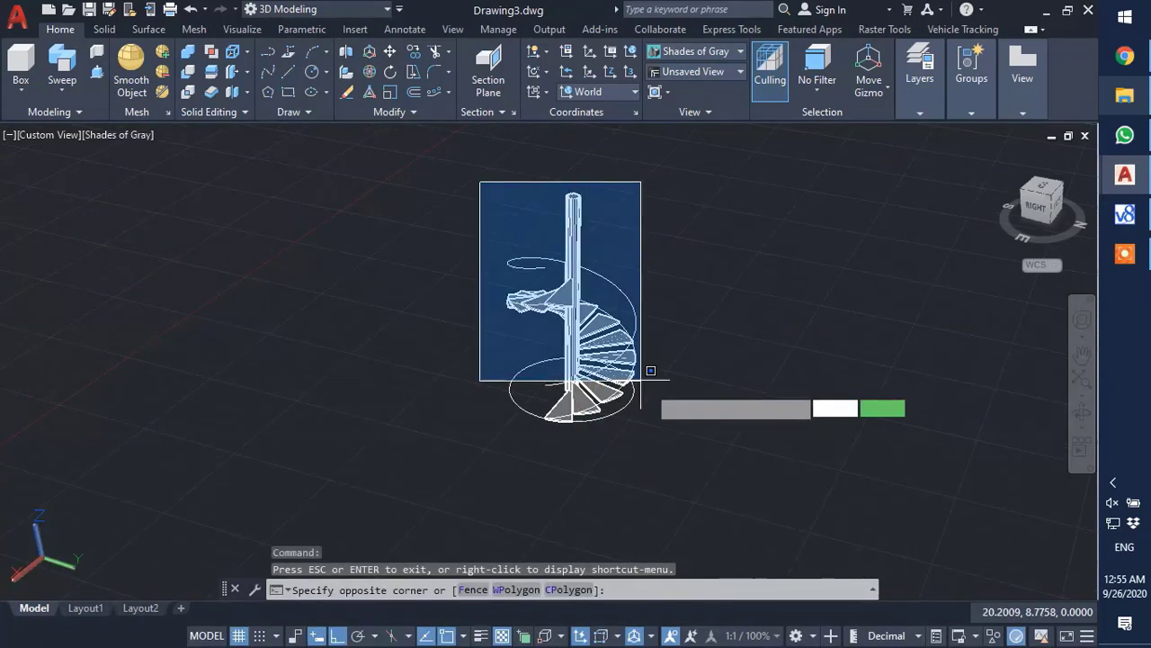
pyautogui.click(675, 439)
pyautogui.click(414, 51)
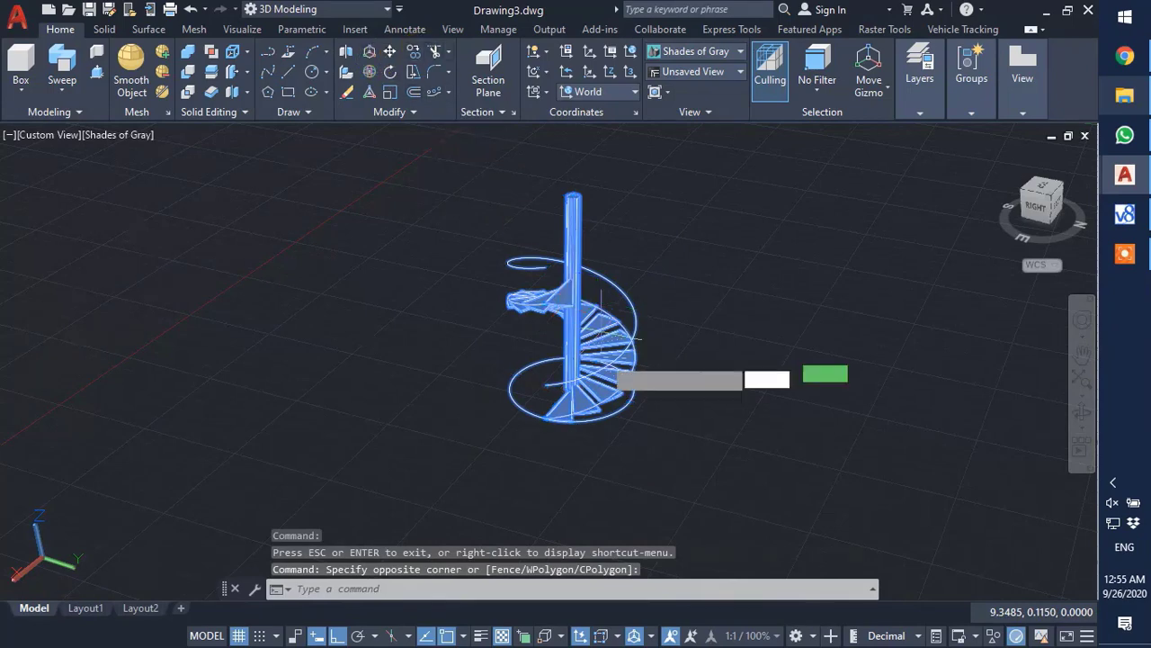
pyautogui.scroll(-2, 576, 360)
pyautogui.click(561, 354)
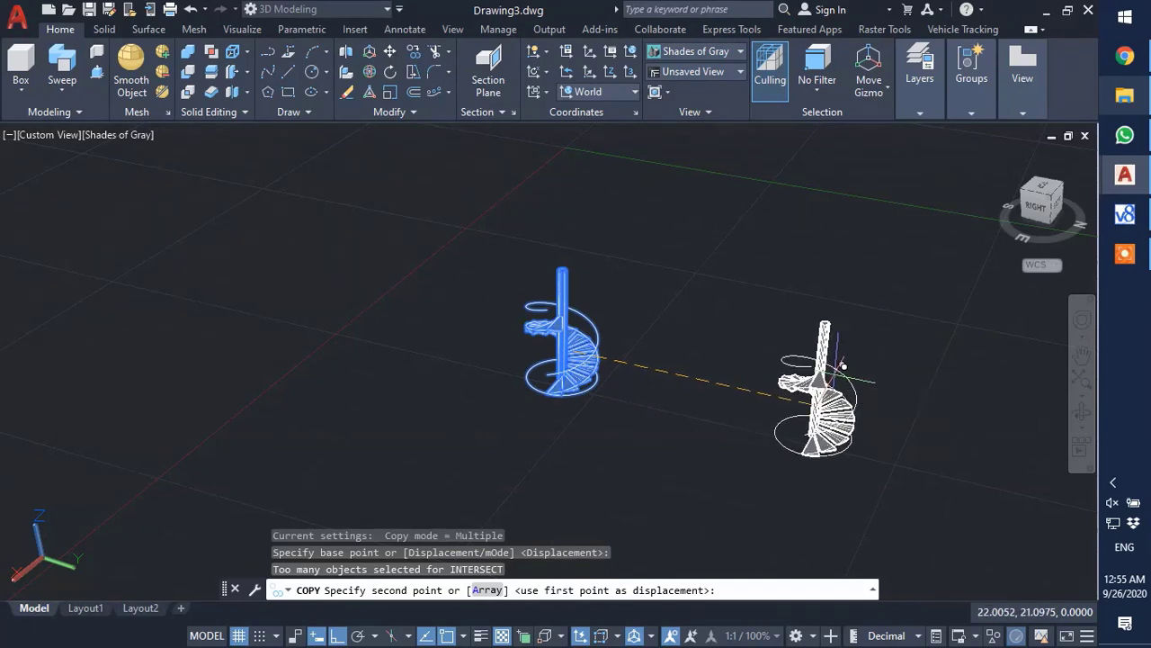
pyautogui.click(844, 365)
pyautogui.press('Escape')
# - Draw a circle with radius 0.025 centred on the lower endpoint of the original staircase's raised helix
pyautogui.scroll(4, 558, 402)
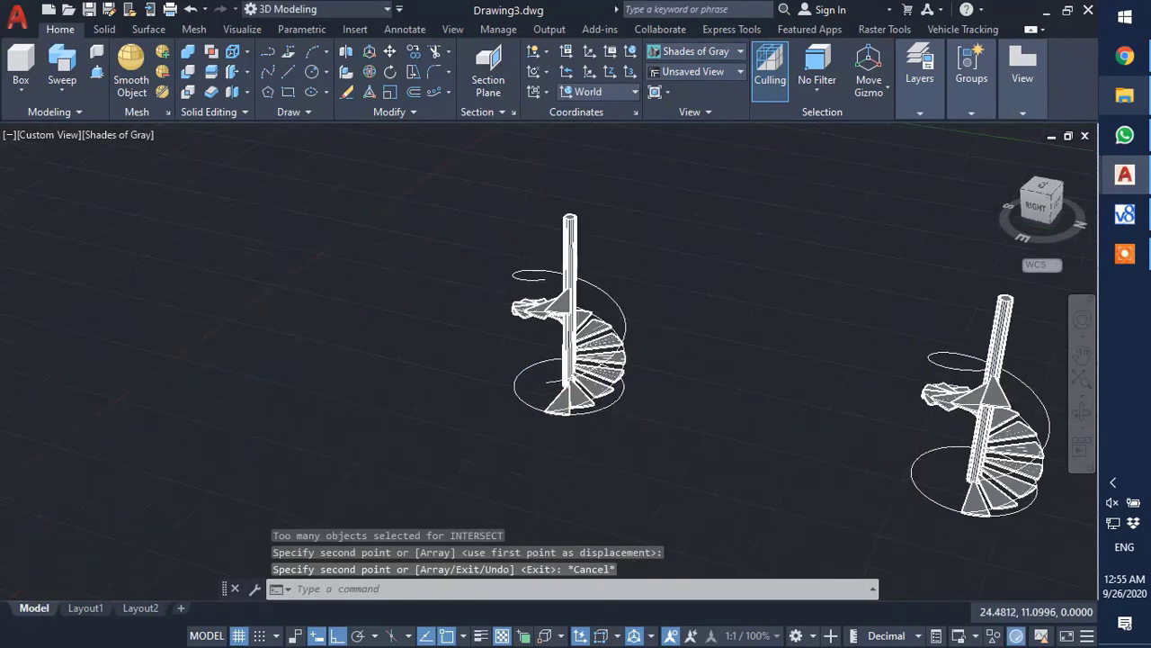
pyautogui.scroll(2, 614, 493)
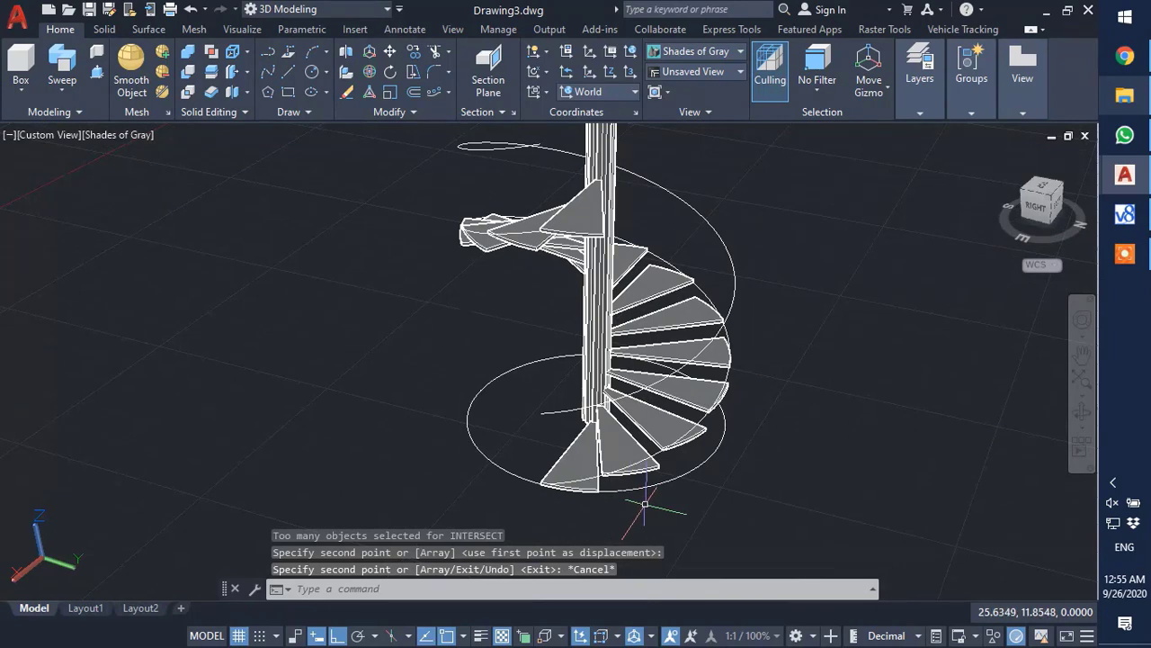
pyautogui.scroll(1, 646, 509)
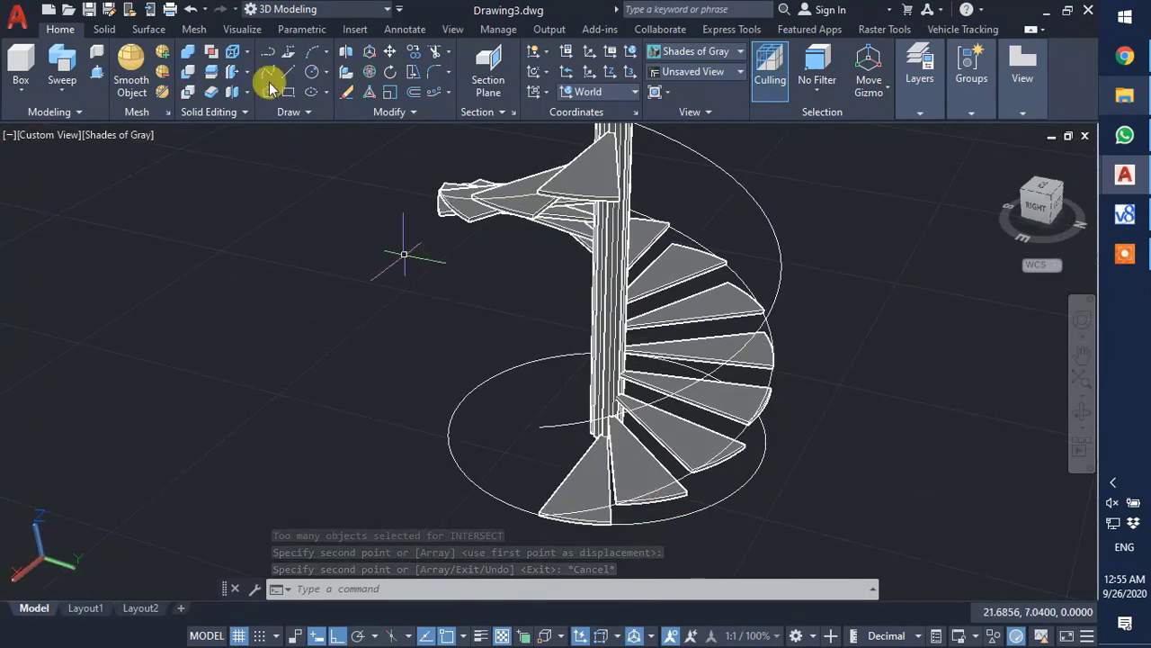
pyautogui.click(311, 72)
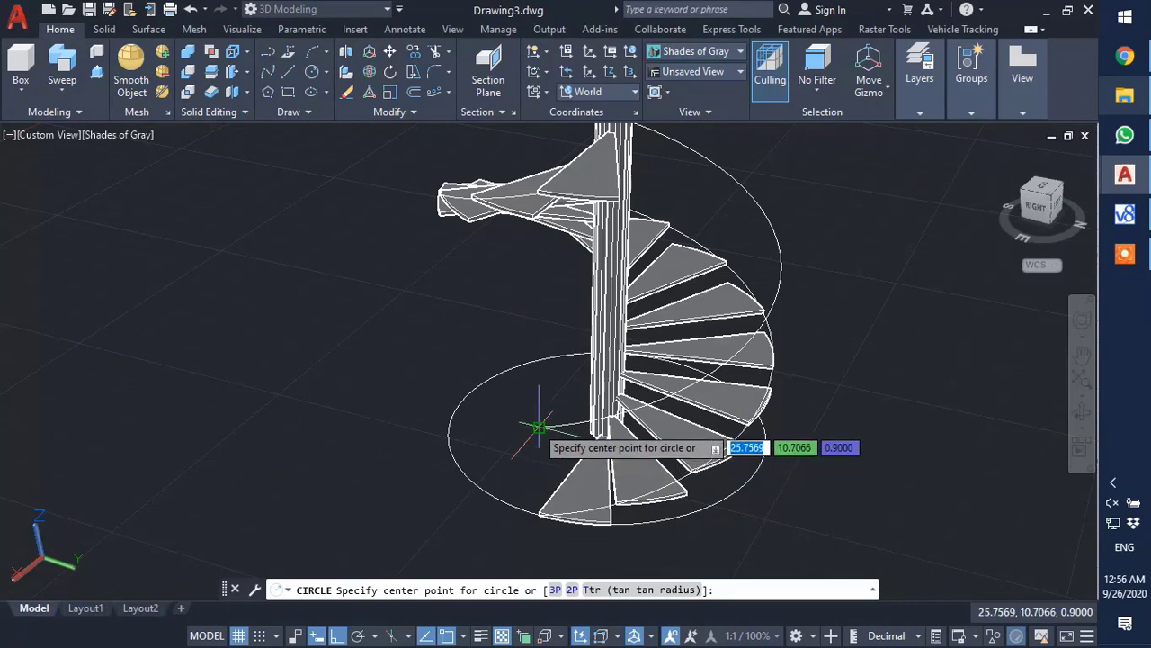
pyautogui.click(539, 427)
pyautogui.click(538, 428)
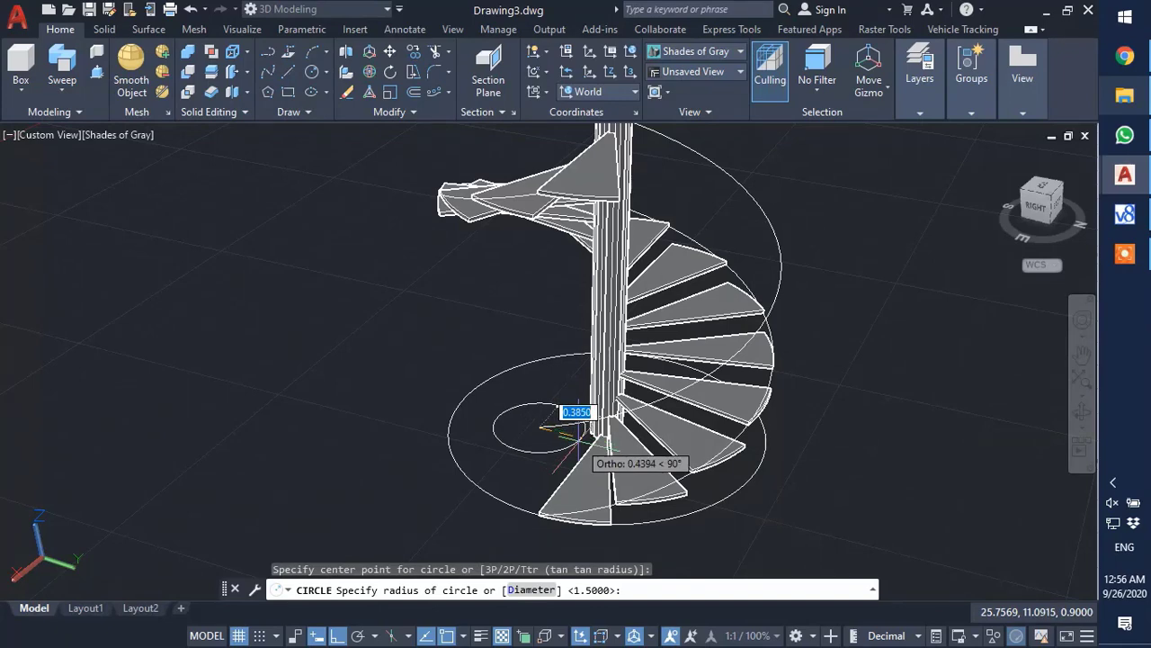
pyautogui.write('02')
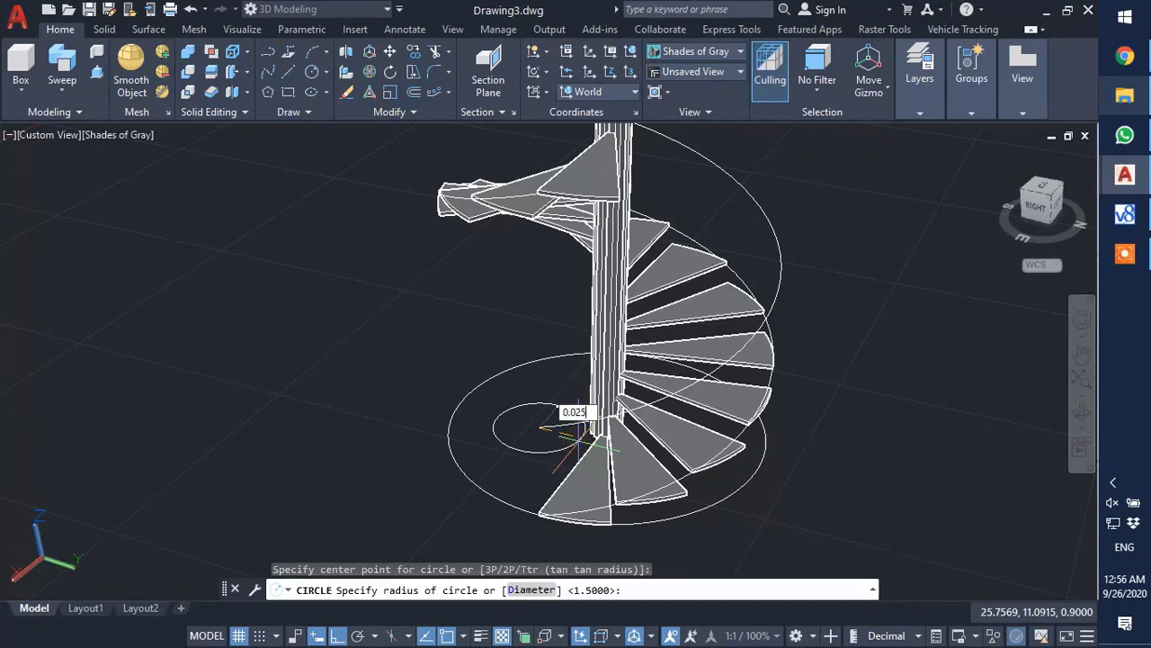
pyautogui.write('.025')
pyautogui.press('Return')
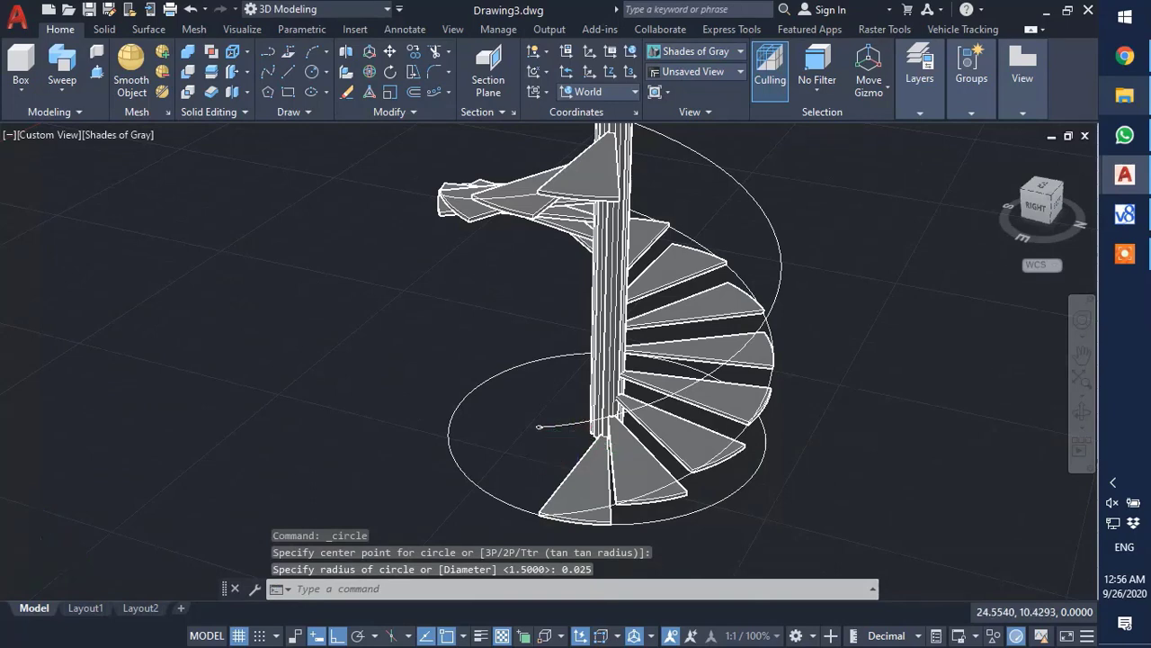
# - Copy the raised helix 0.2 units straight down in Z, using its lower endpoint as the base point
pyautogui.scroll(3, 550, 345)
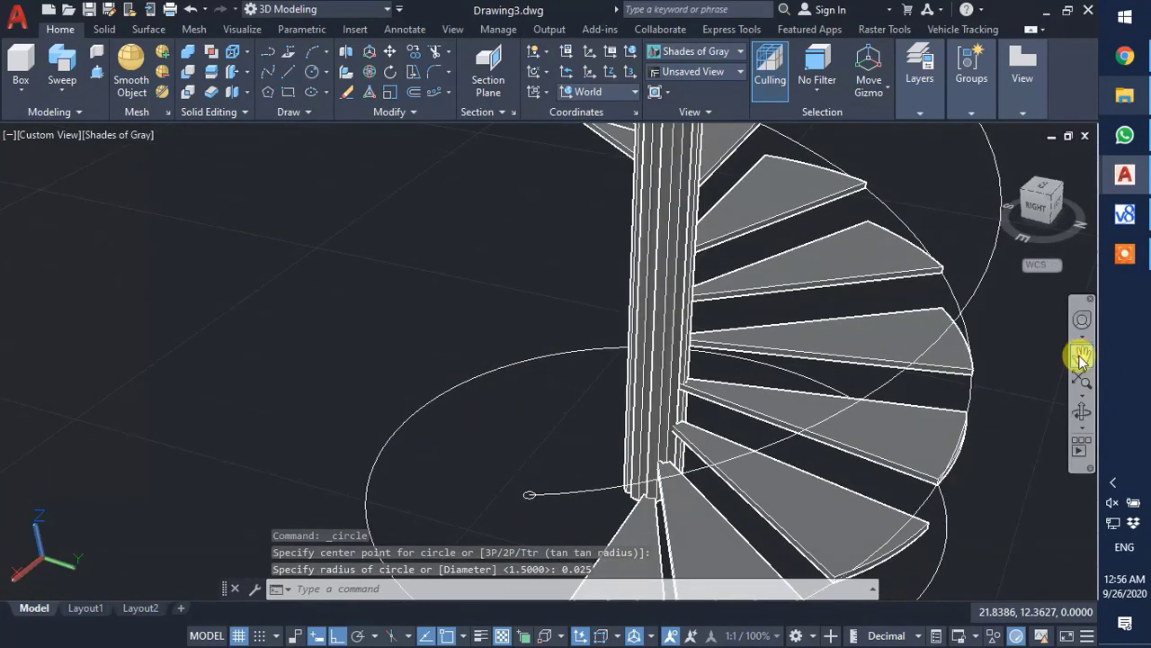
pyautogui.click(1081, 358)
pyautogui.moveTo(761, 465); pyautogui.dragTo(742, 280)
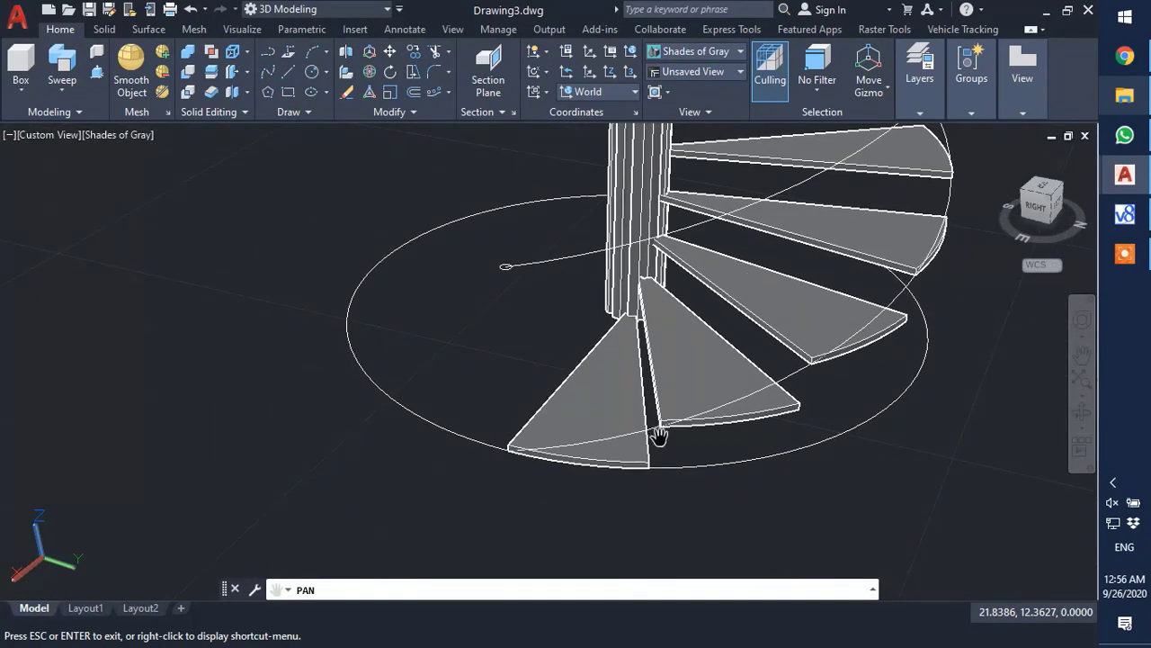
pyautogui.press('Escape')
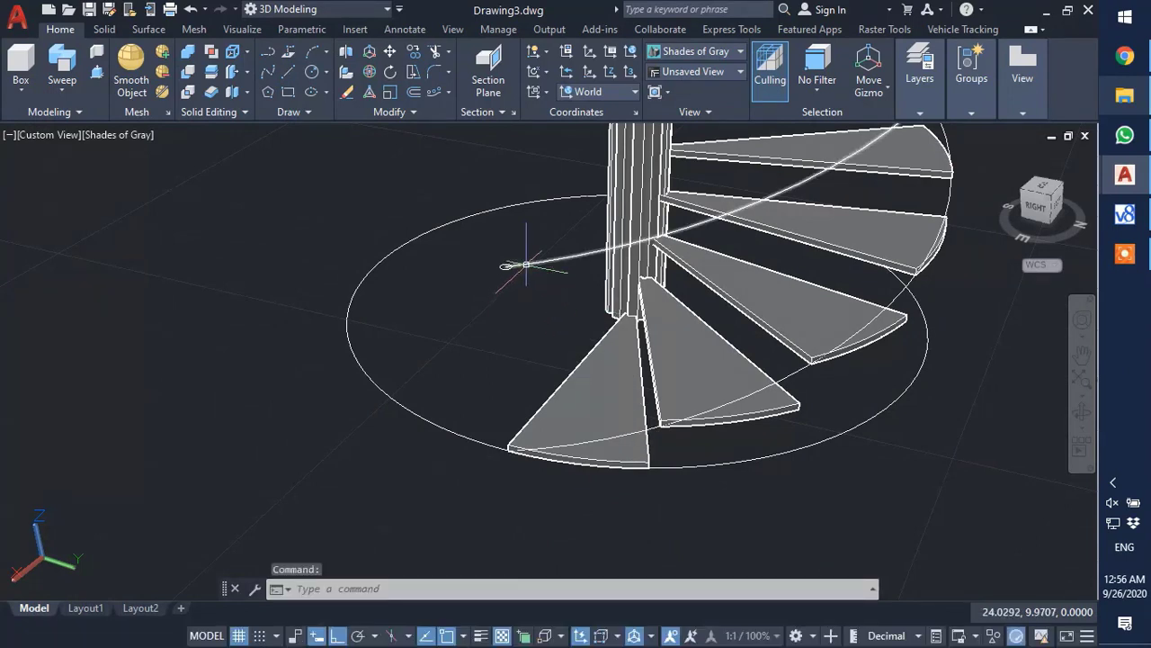
pyautogui.click(413, 51)
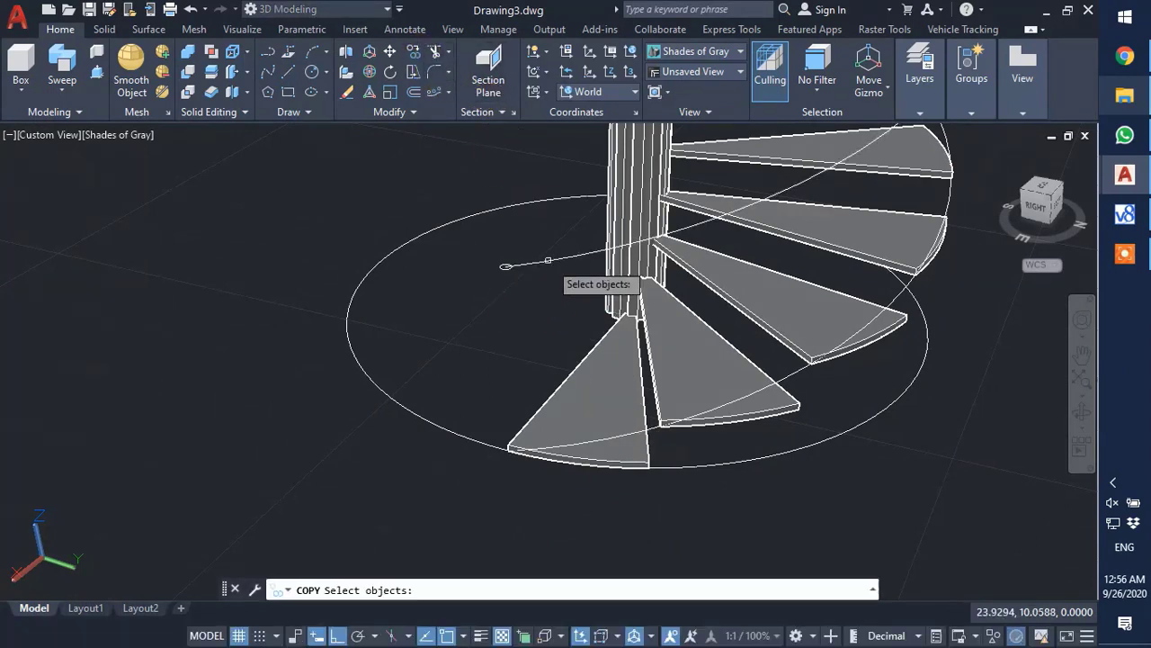
pyautogui.click(551, 261)
pyautogui.press('Return')
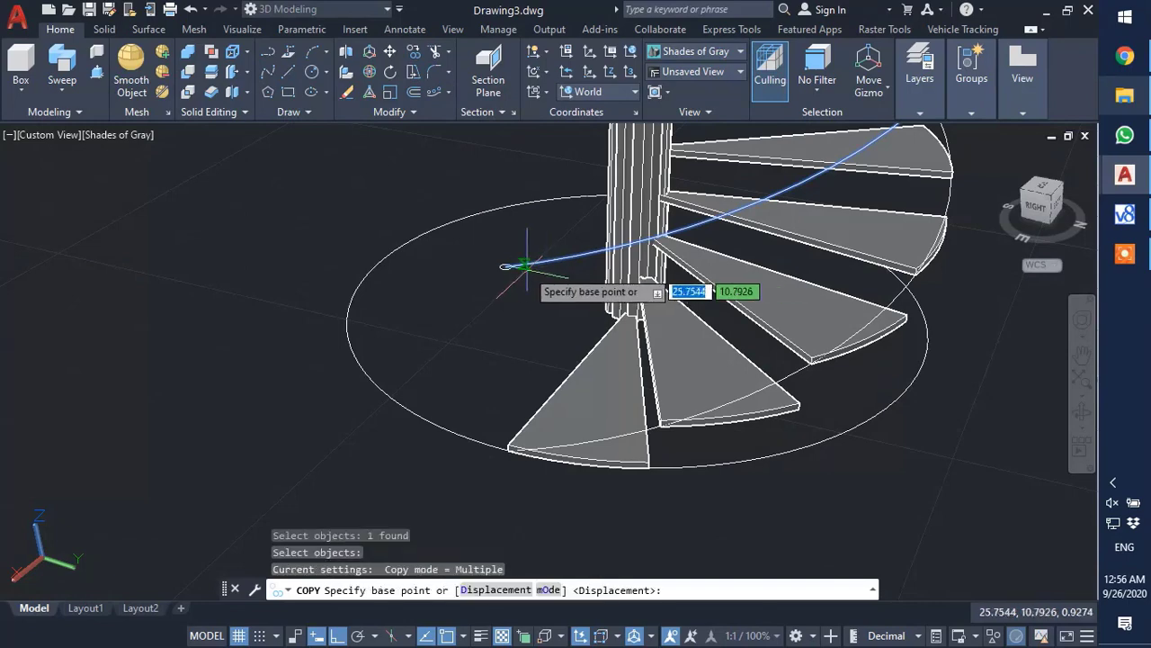
pyautogui.scroll(2, 507, 264)
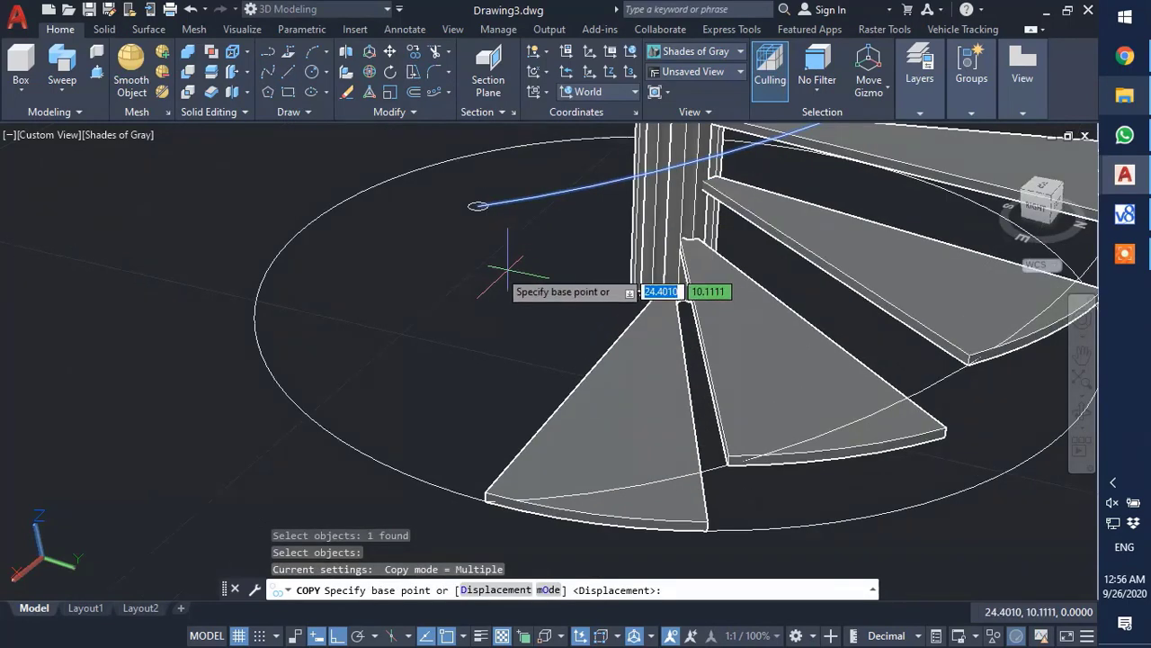
pyautogui.click(479, 205)
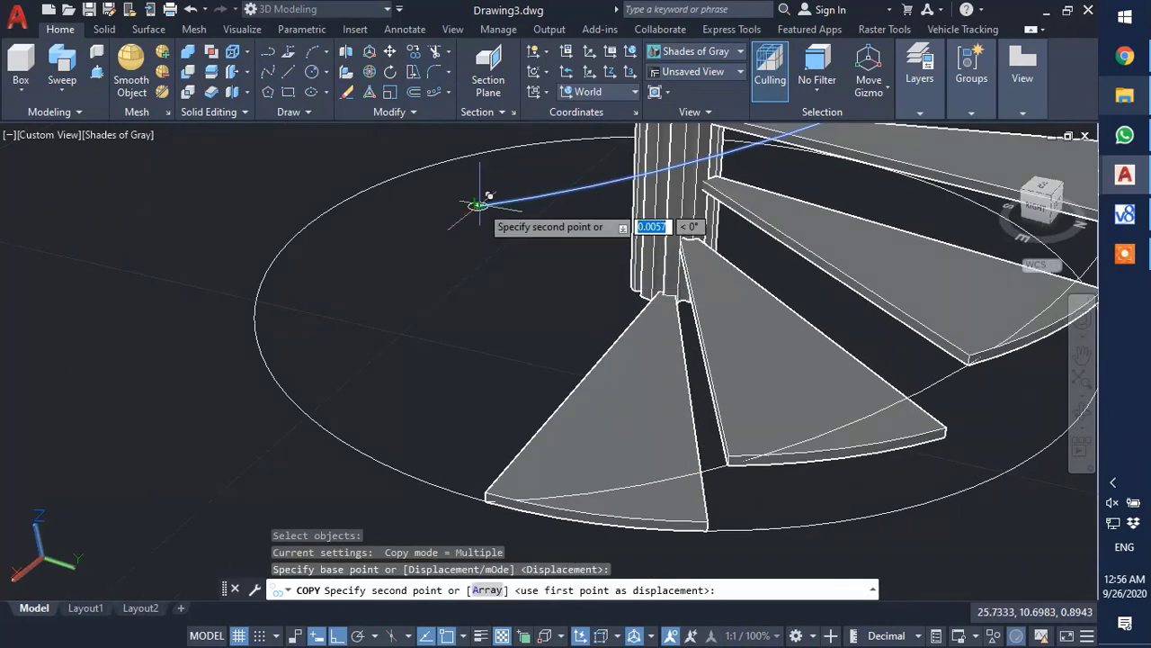
pyautogui.click(501, 325)
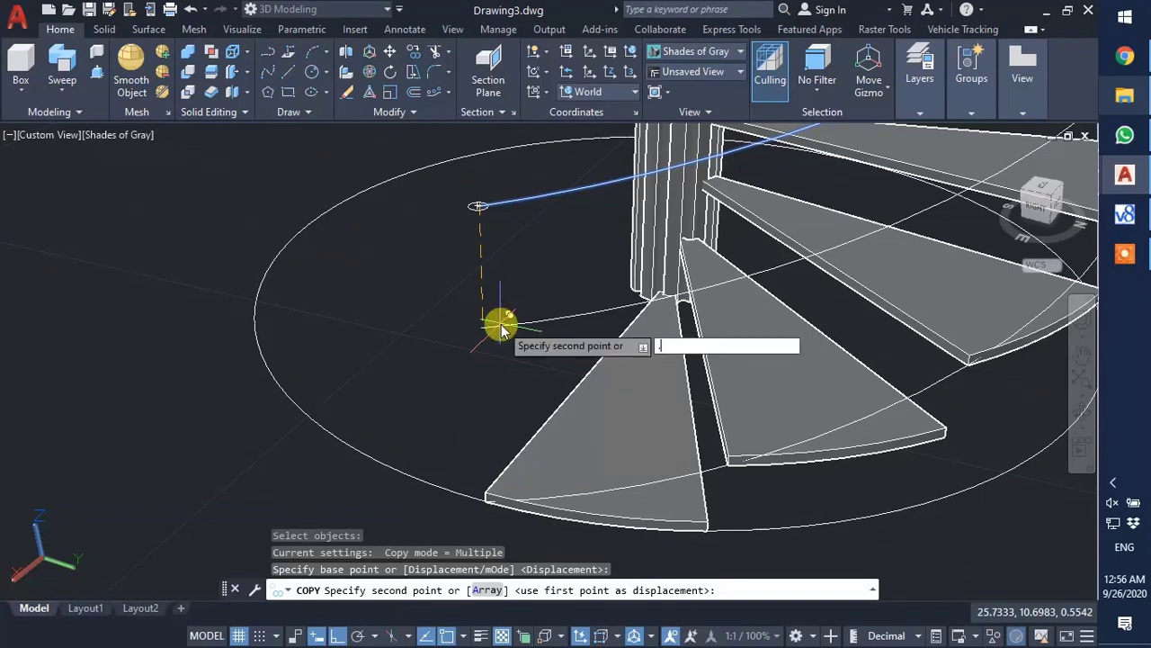
pyautogui.press('Return')
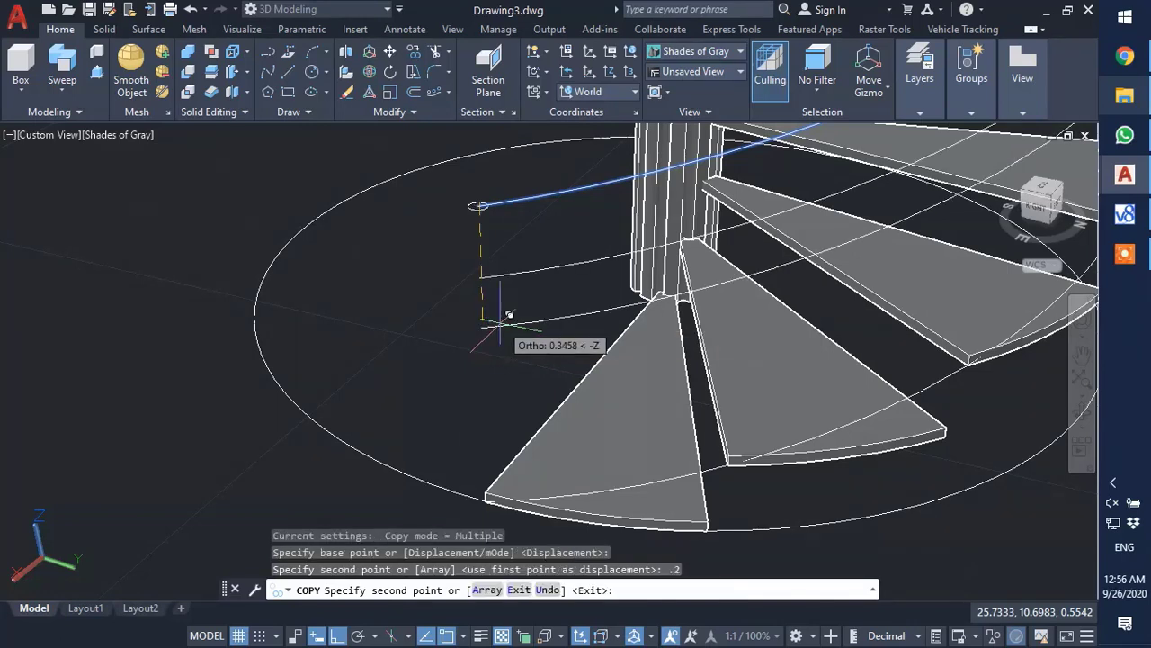
pyautogui.press('Escape')
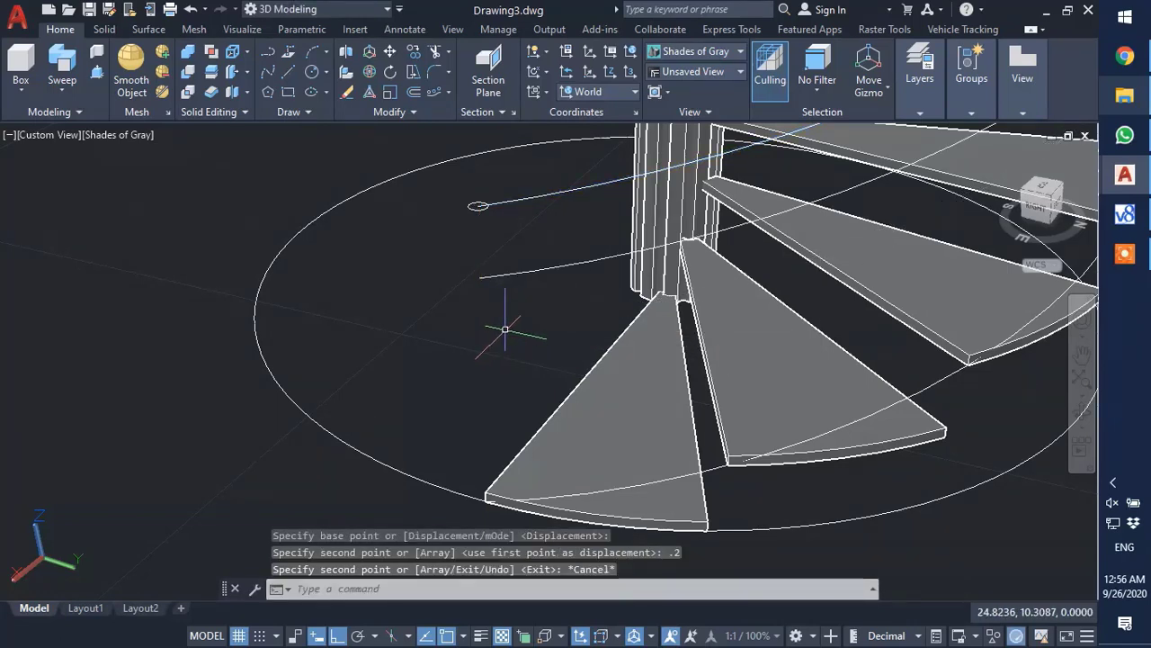
# - Sweep the 0.025-radius circle along the uppermost helix to form the solid handrail
pyautogui.click(394, 101)
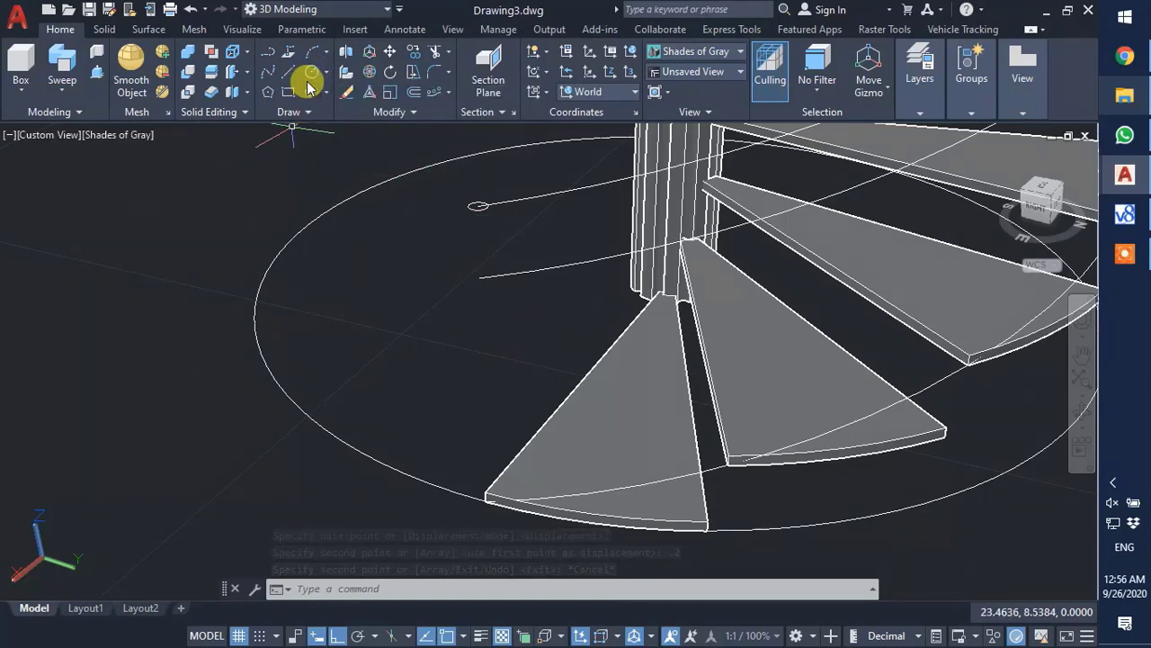
pyautogui.click(66, 91)
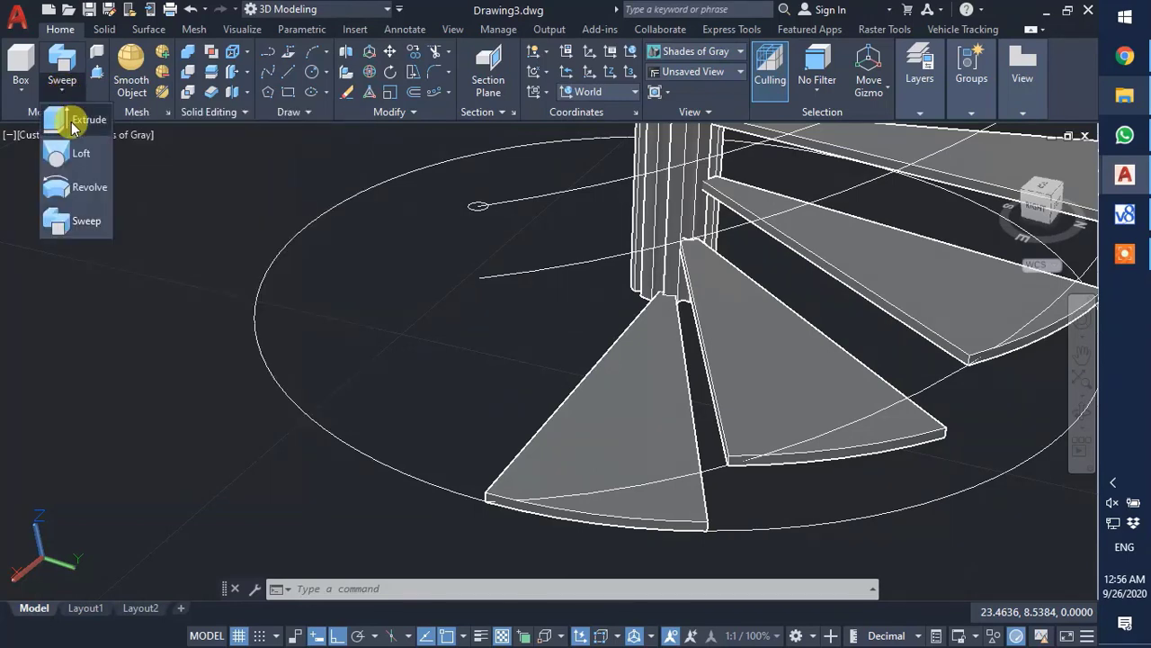
pyautogui.click(85, 219)
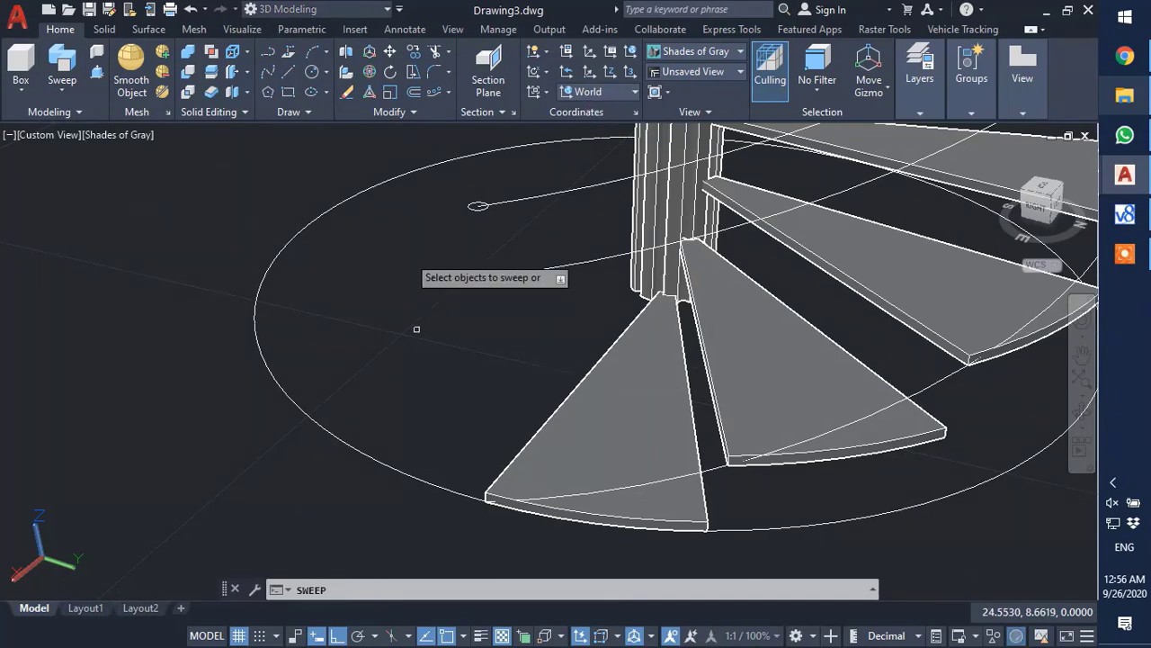
pyautogui.scroll(5, 457, 177)
pyautogui.scroll(-5, 456, 177)
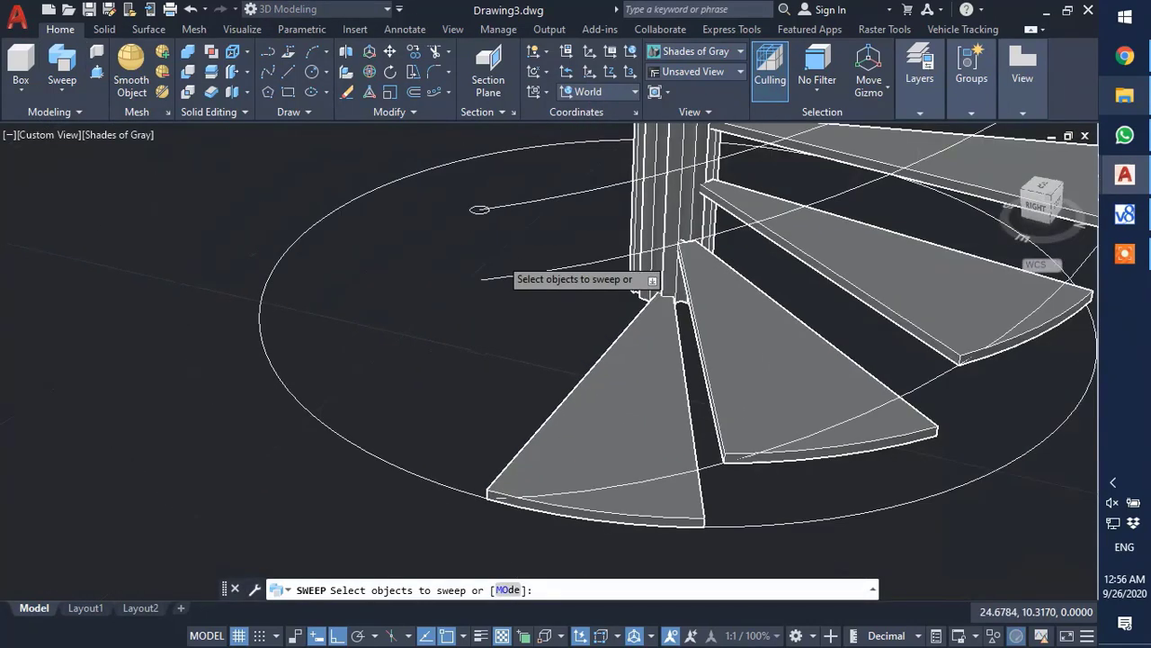
pyautogui.click(478, 210)
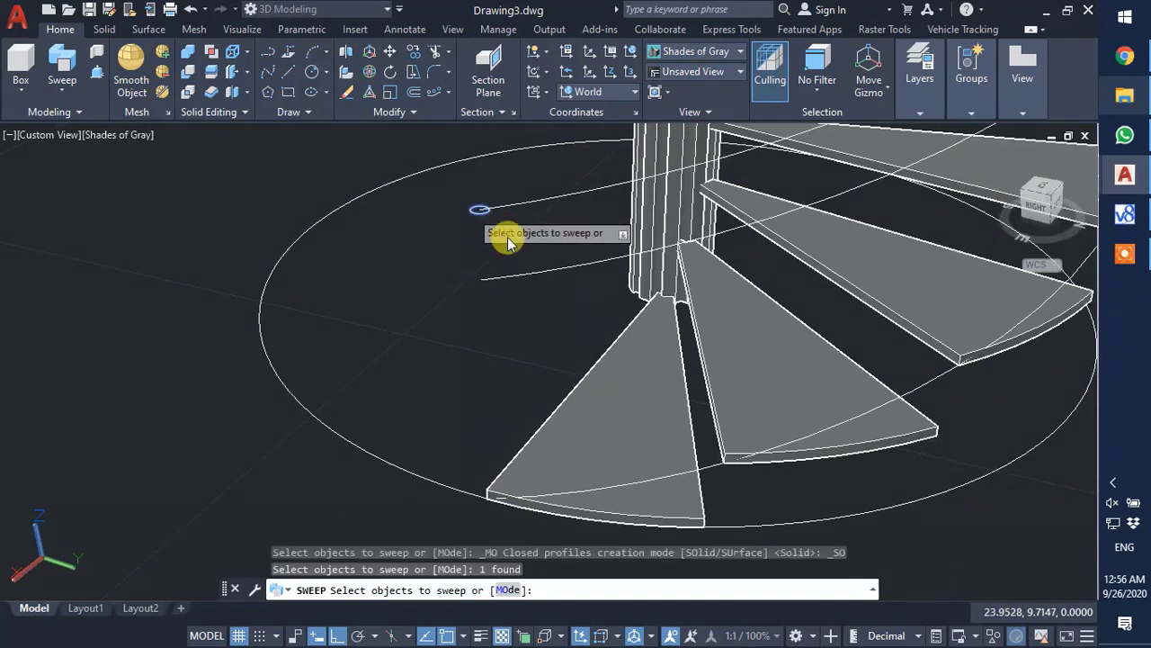
pyautogui.press('Return')
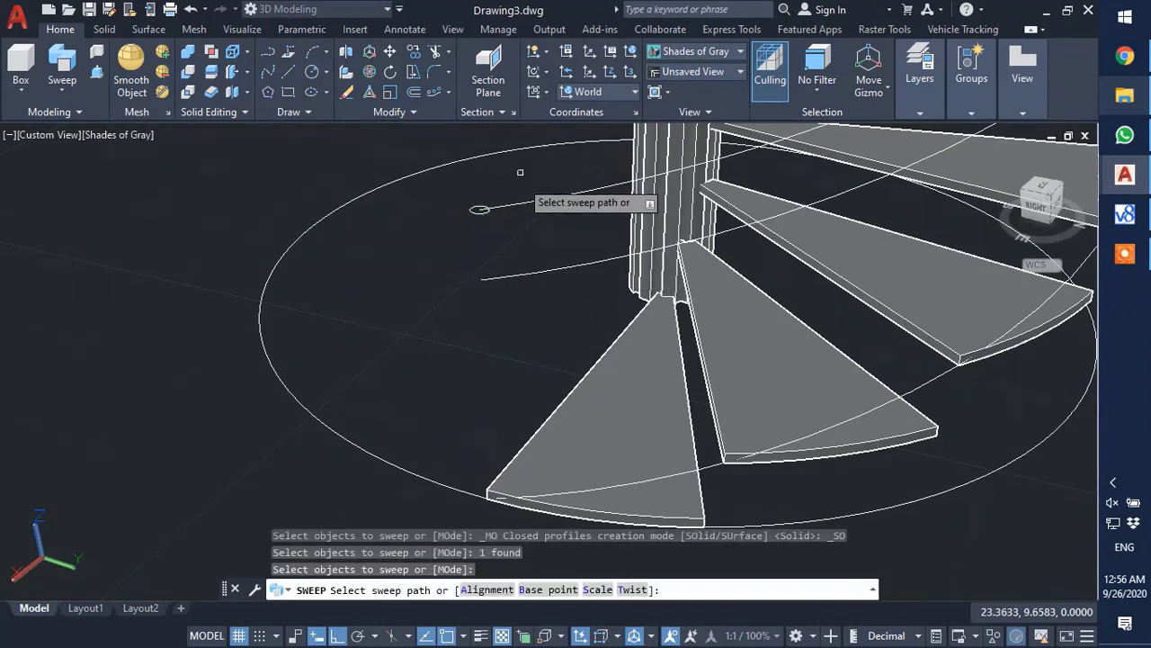
pyautogui.click(521, 180)
pyautogui.scroll(-3, 544, 230)
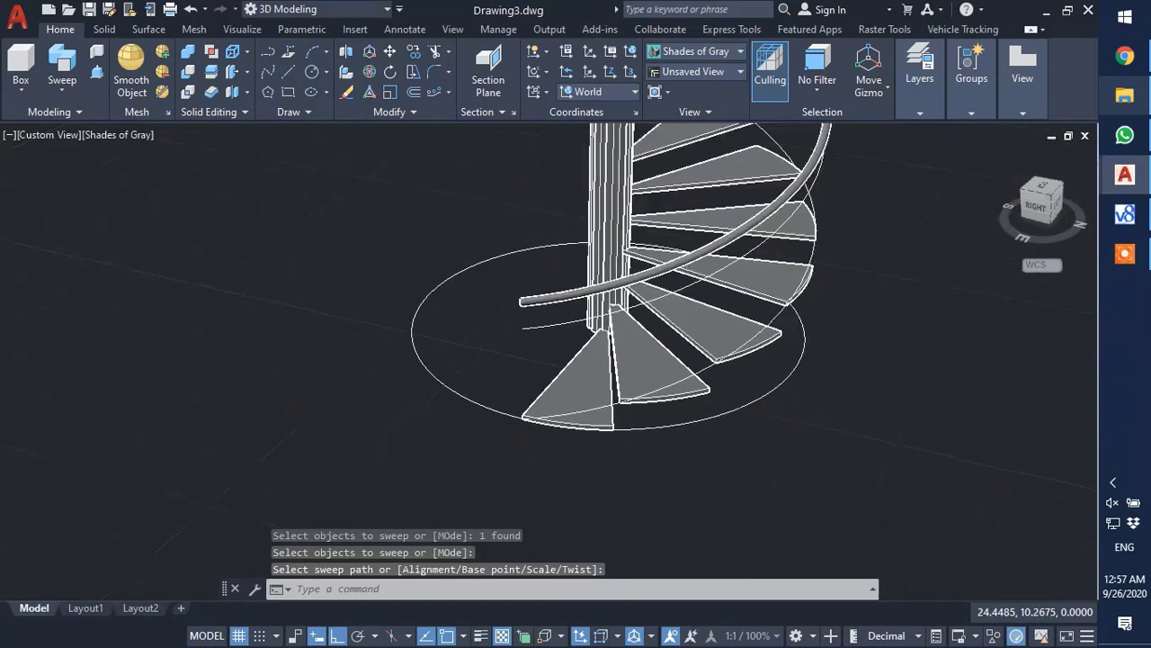
# - Draw a circle with radius 0.01 centred on the lower endpoint of the helix copy just below the handrail
pyautogui.scroll(-4, 522, 162)
pyautogui.scroll(2, 536, 166)
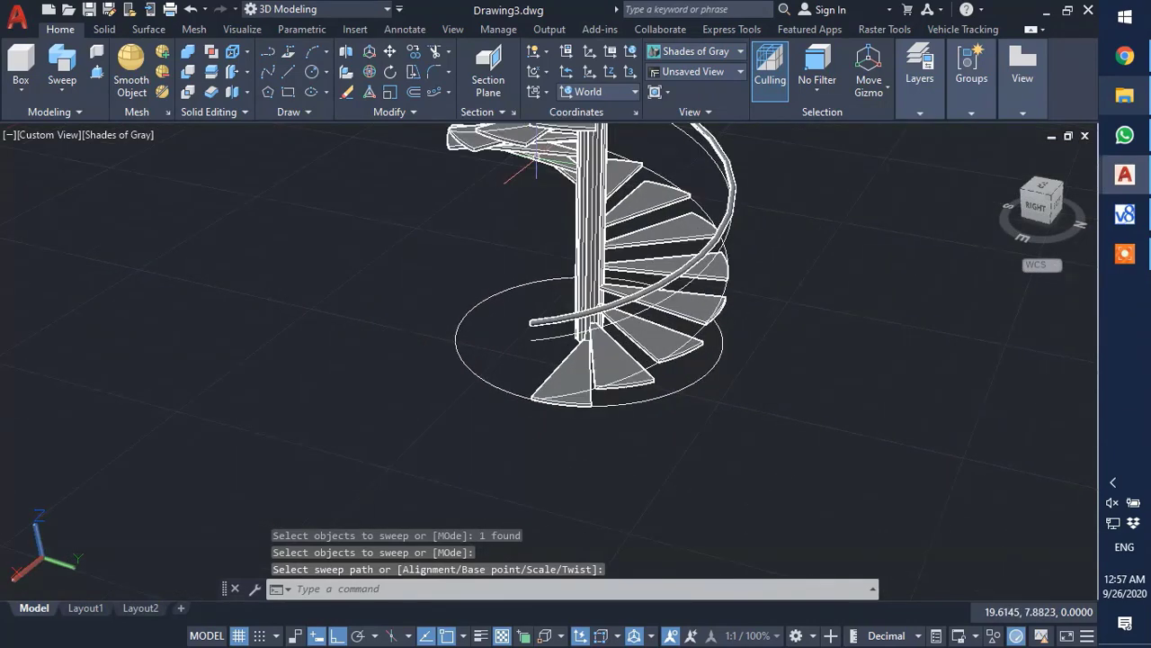
pyautogui.click(1050, 370)
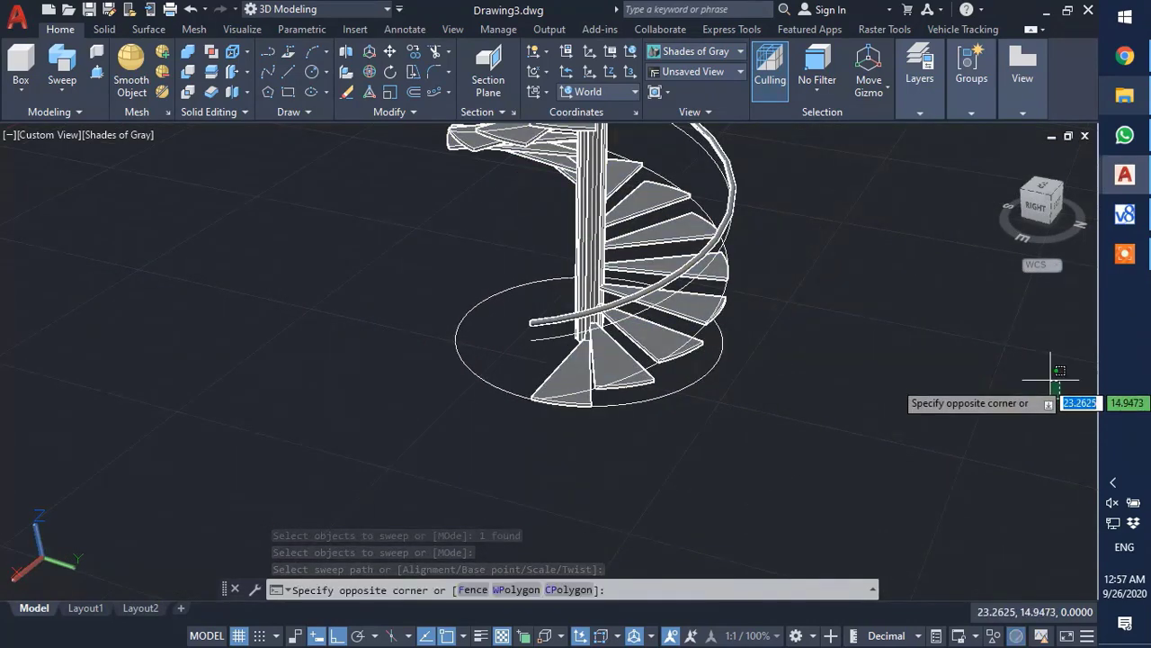
pyautogui.press('Escape')
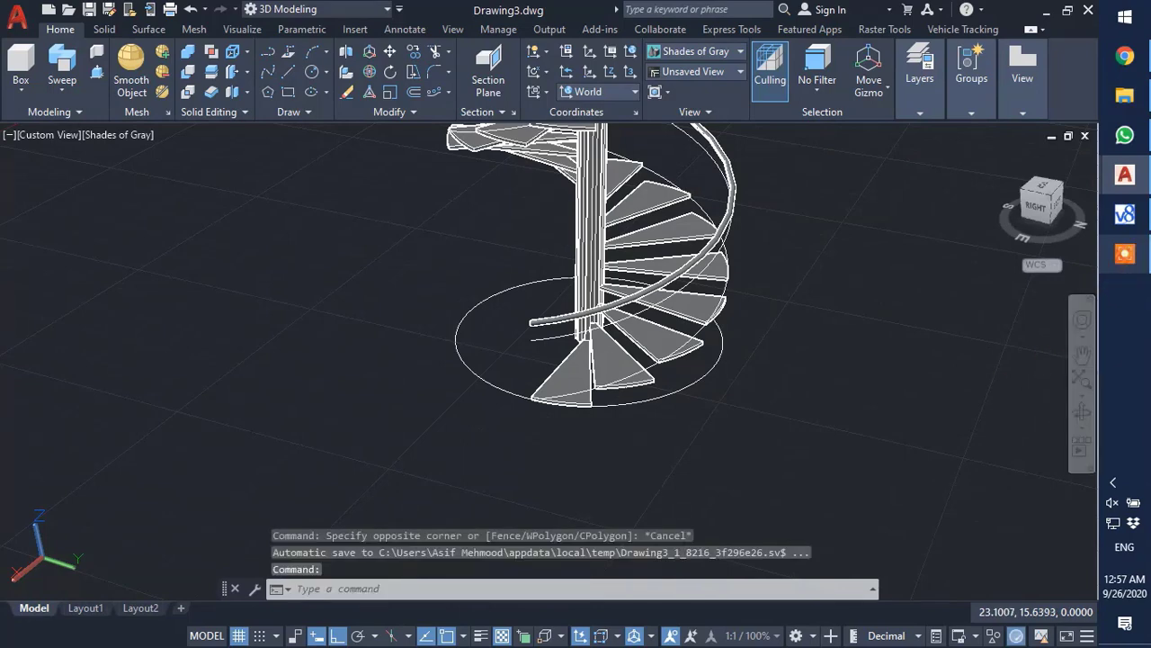
pyautogui.moveTo(657, 349); pyautogui.dragTo(663, 468, button='middle')
pyautogui.scroll(3, 661, 465)
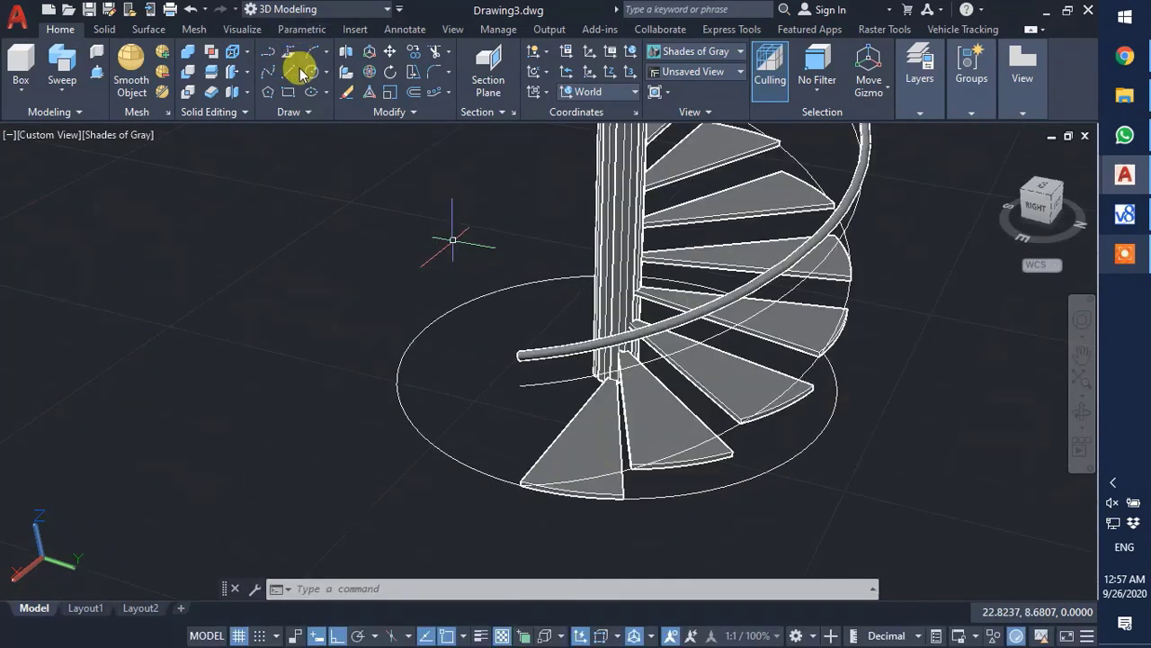
pyautogui.click(312, 75)
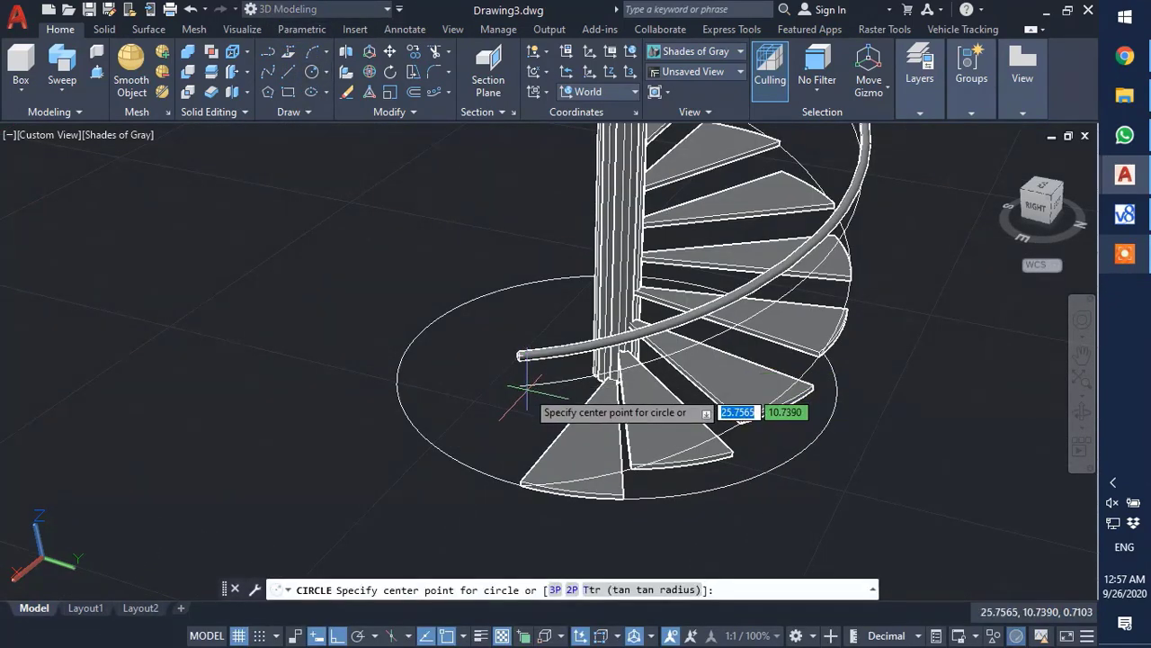
pyautogui.click(519, 386)
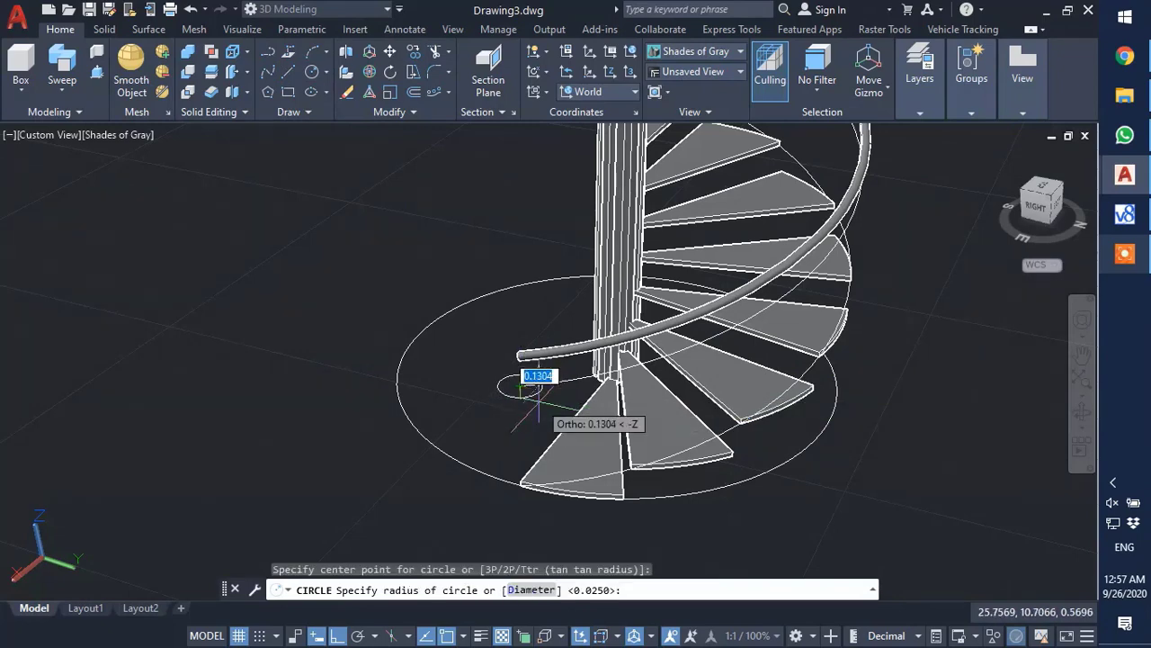
pyautogui.write('0')
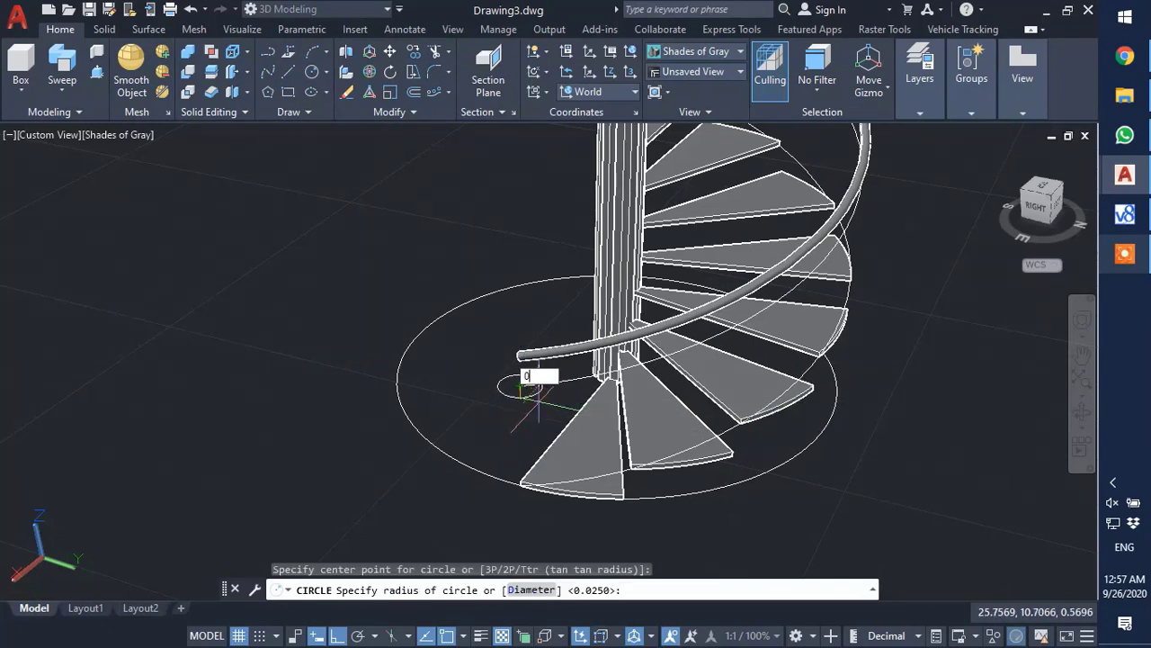
pyautogui.press('Return')
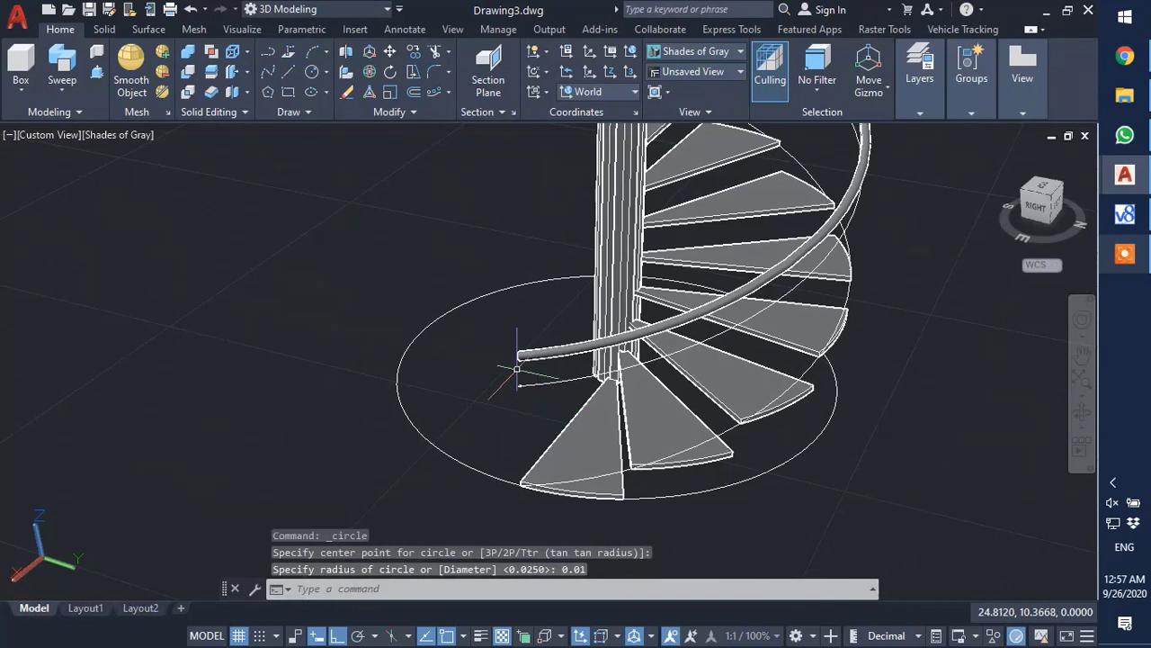
# - Sweep the 0.01-radius circle along the helix below the handrail to form a thin rail
pyautogui.scroll(4, 529, 382)
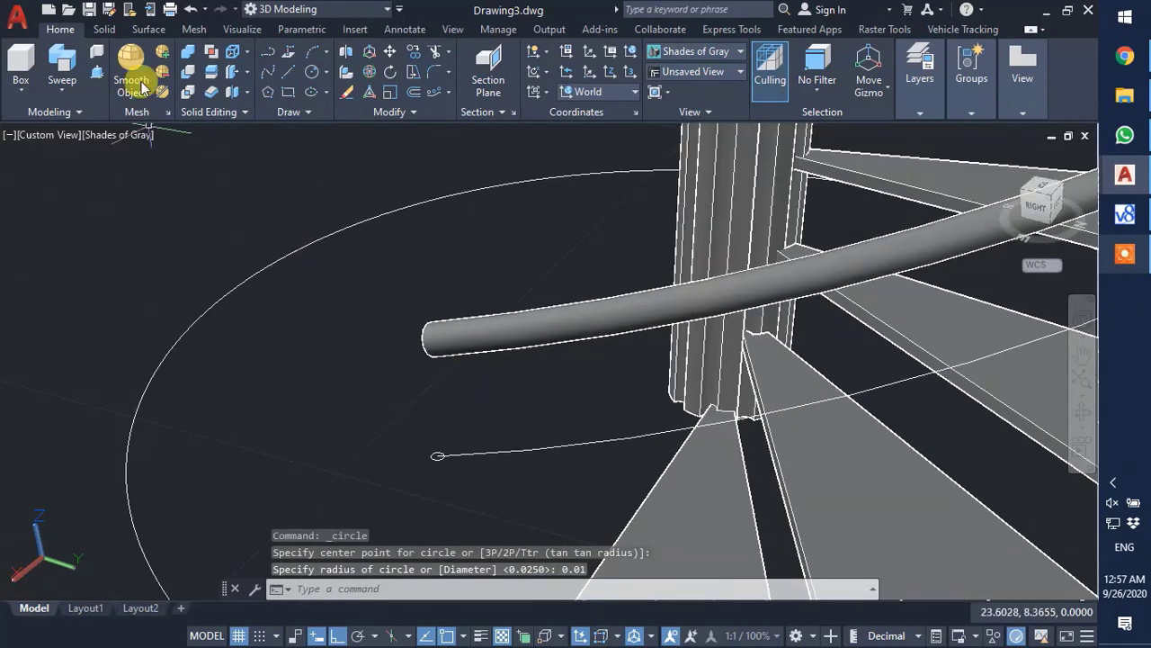
pyautogui.click(62, 63)
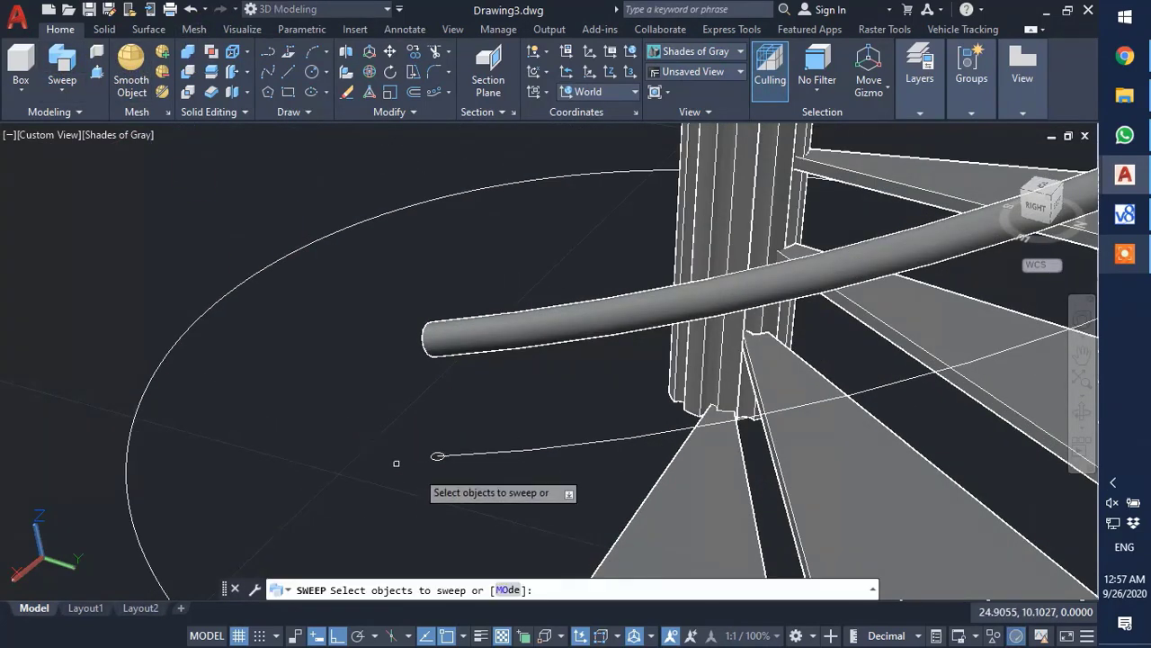
pyautogui.click(435, 457)
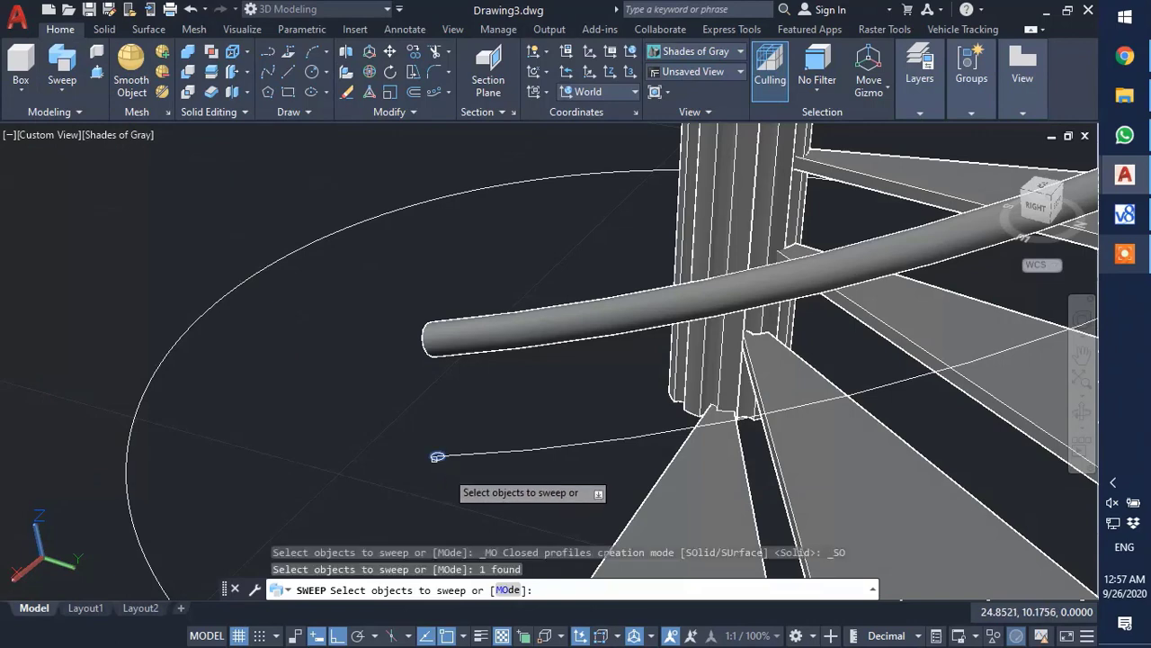
pyautogui.press('Return')
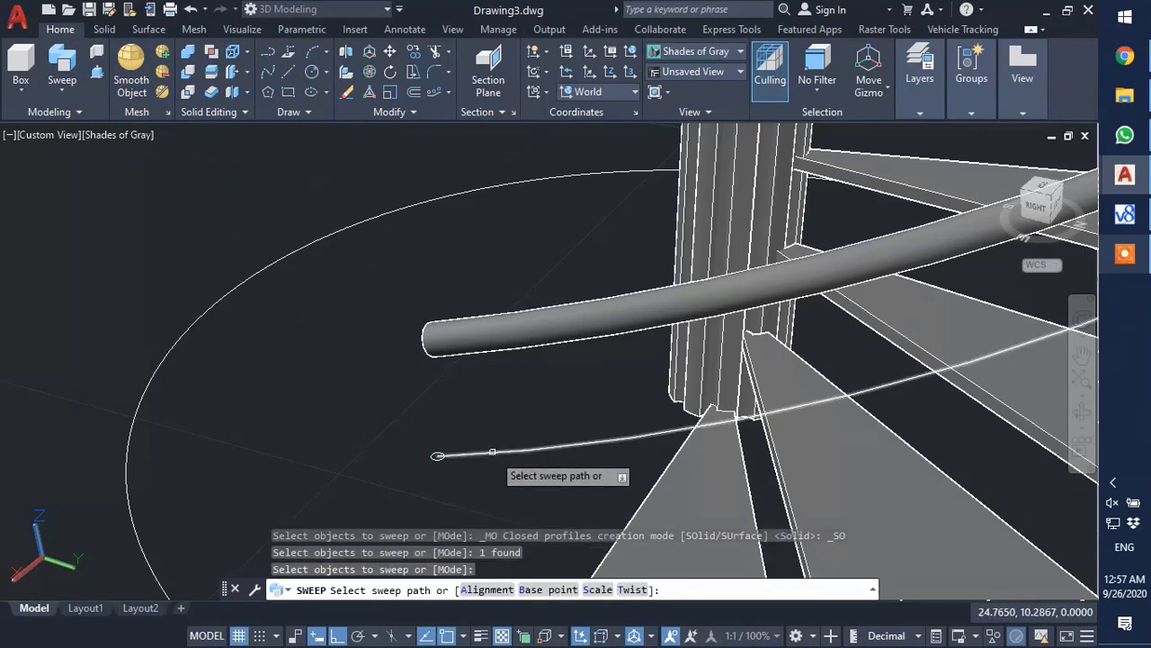
pyautogui.click(501, 451)
# - Copy the thin rail 0.1 units straight down in Z, using its lower end as the base point
pyautogui.scroll(-3, 528, 254)
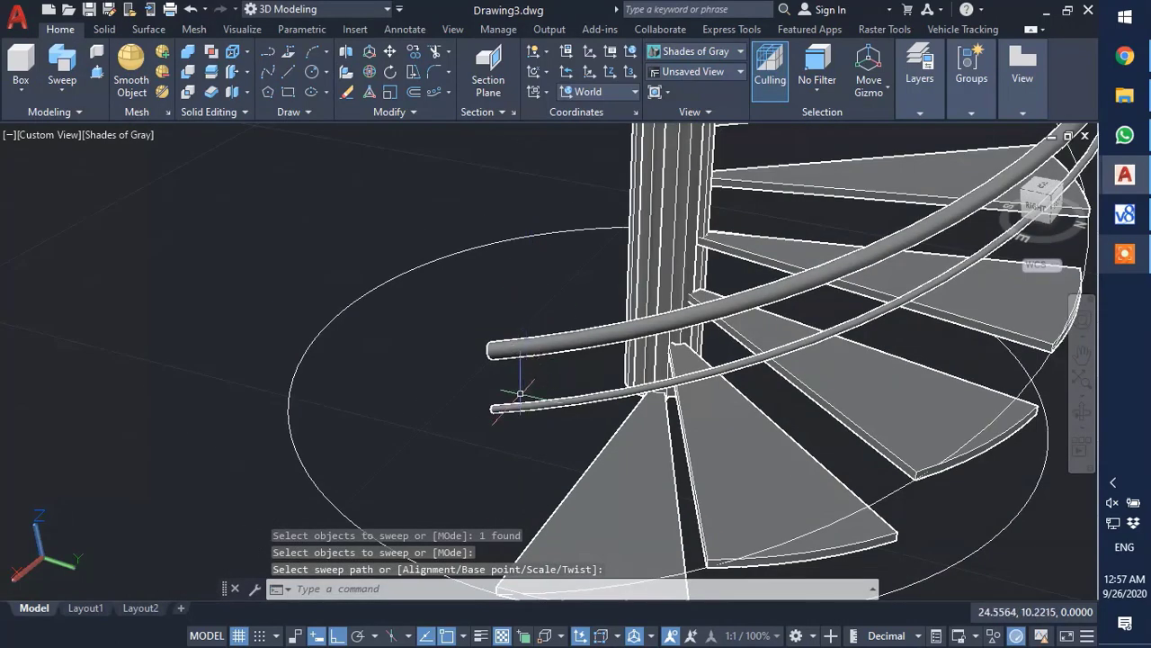
pyautogui.scroll(2, 508, 429)
pyautogui.click(497, 443)
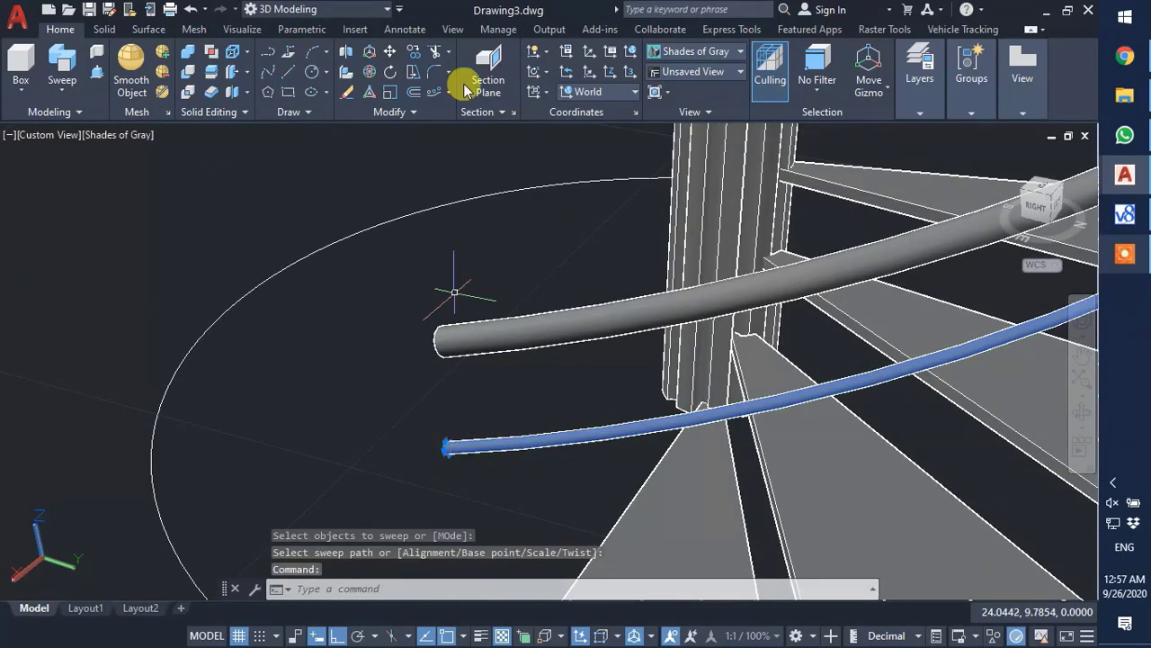
pyautogui.click(412, 52)
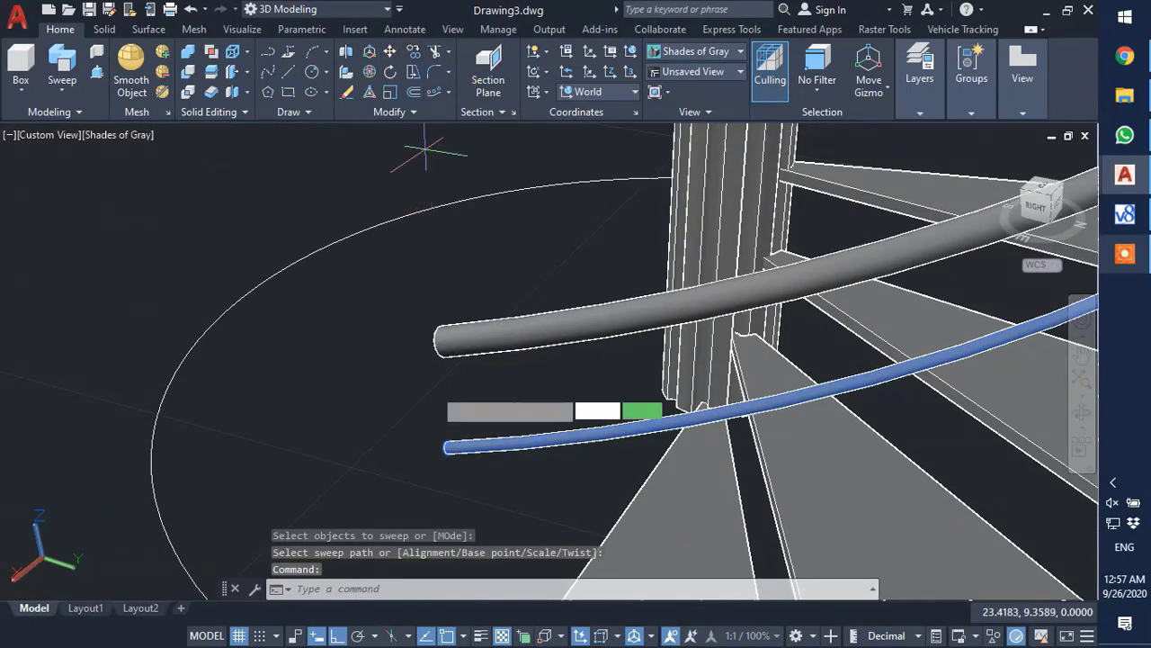
pyautogui.click(447, 447)
pyautogui.scroll(-3, 486, 360)
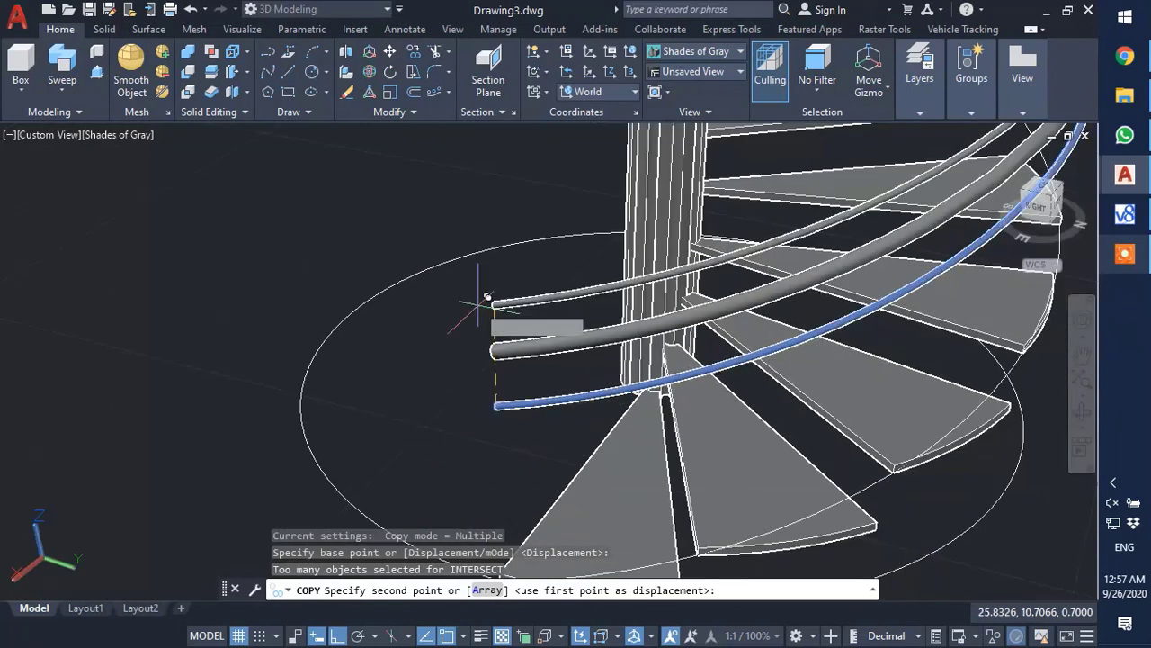
pyautogui.click(497, 487)
pyautogui.write('.1')
pyautogui.press('Return')
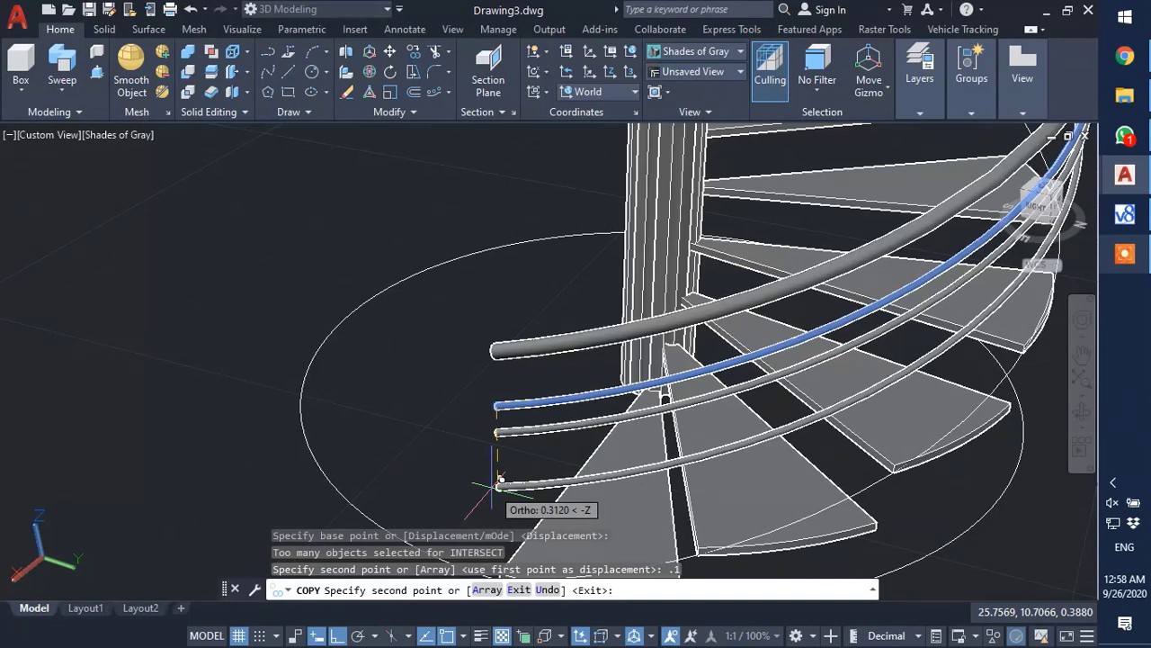
# - Place three more copies of the thin rail 0.2, 0.3 and 0.4 units straight down from the same base point
pyautogui.click(493, 486)
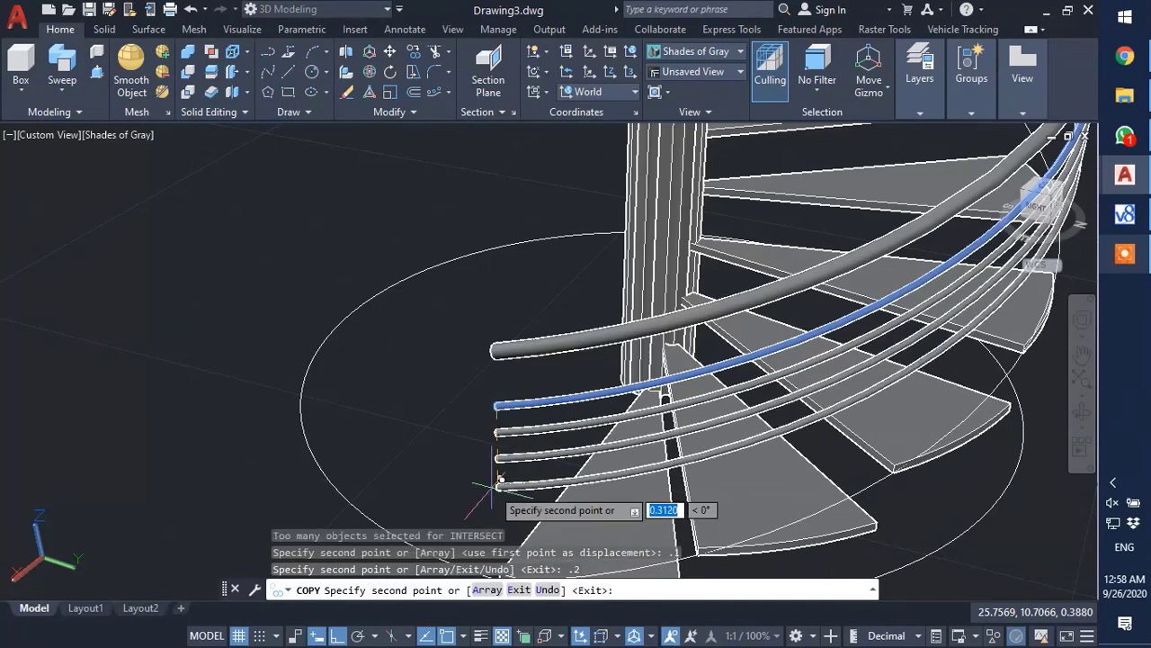
pyautogui.press('Return')
pyautogui.click(493, 488)
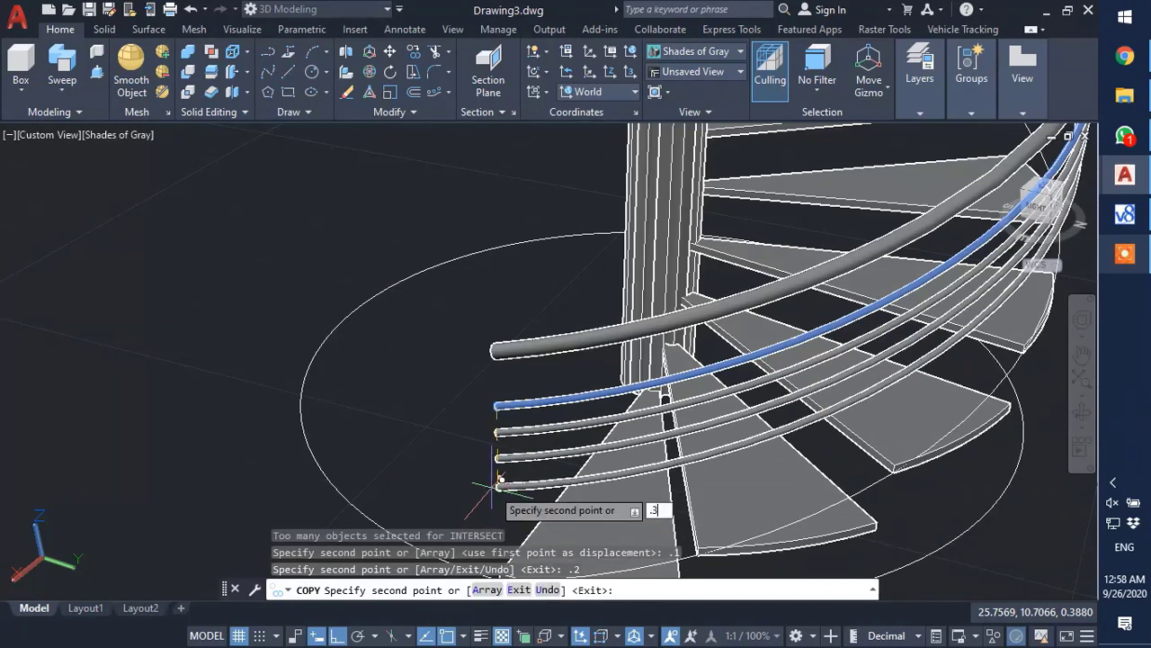
pyautogui.press('Return')
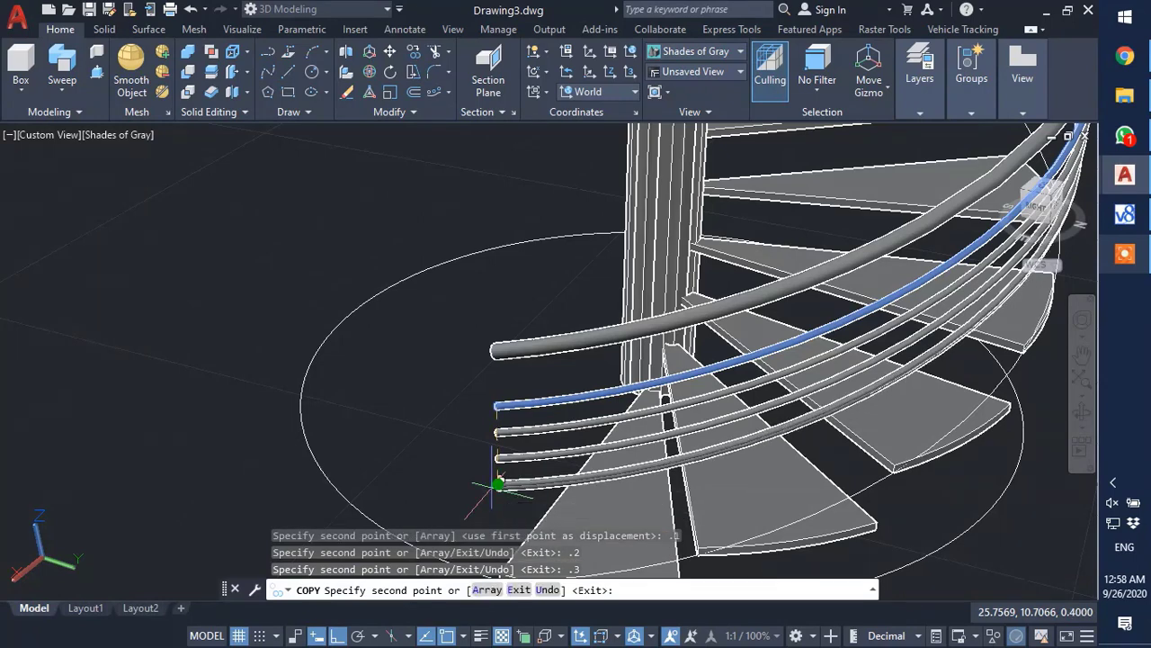
pyautogui.click(514, 560)
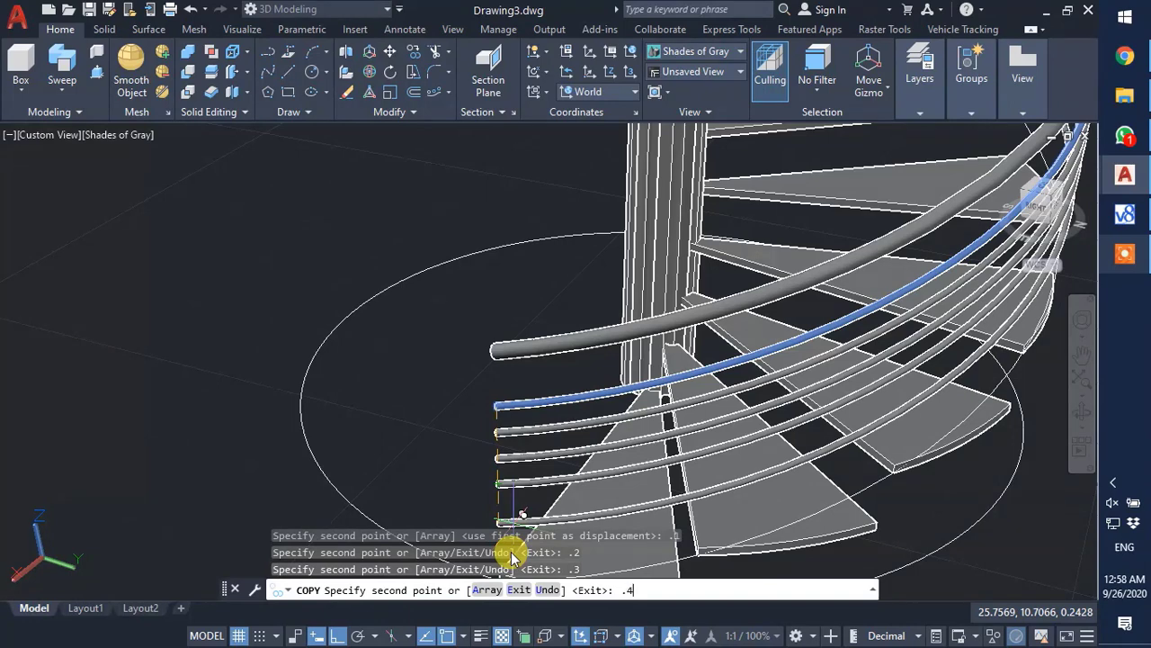
pyautogui.press('Return')
# - Try to place one more copy of the thin rail at a distance of 0.5 units, and end the copying
pyautogui.scroll(-2, 548, 357)
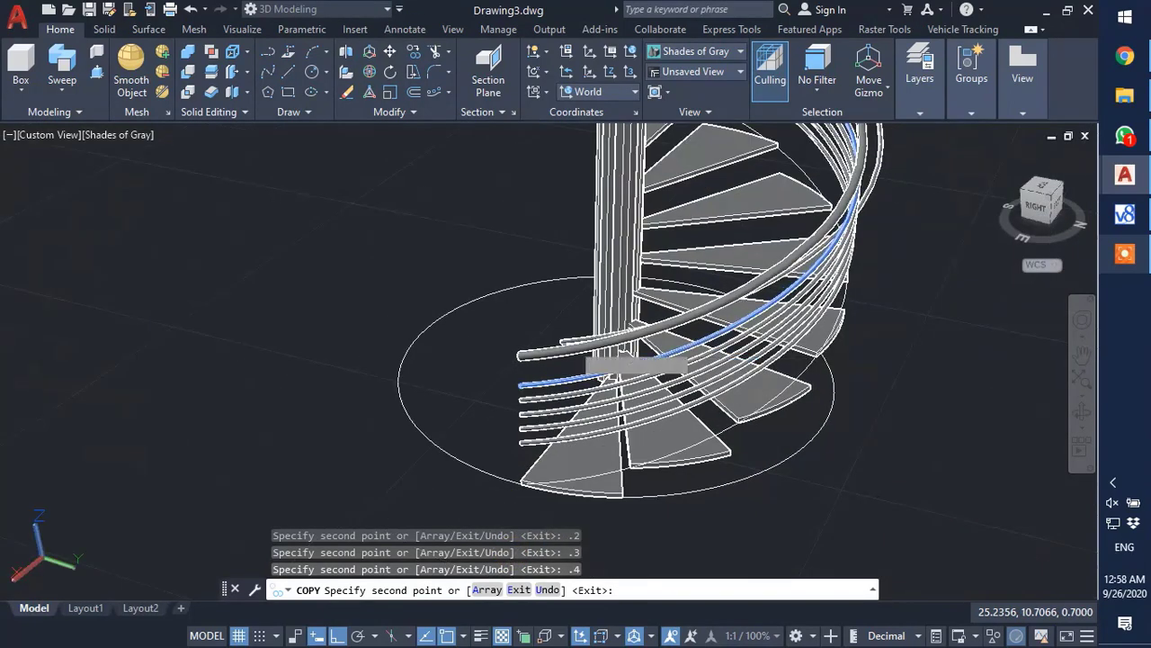
pyautogui.click(540, 467)
pyautogui.press('Return')
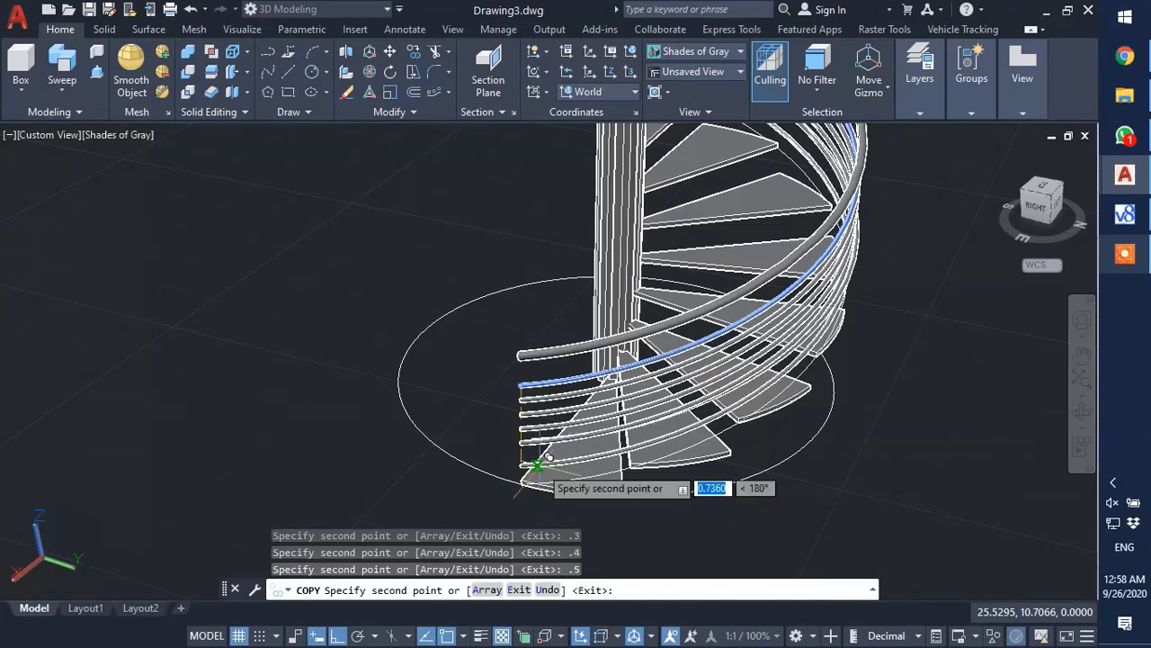
pyautogui.press('Escape')
# - Draw a circle with radius 0.015 on the ground in the empty area beside the staircase
pyautogui.scroll(-3, 441, 383)
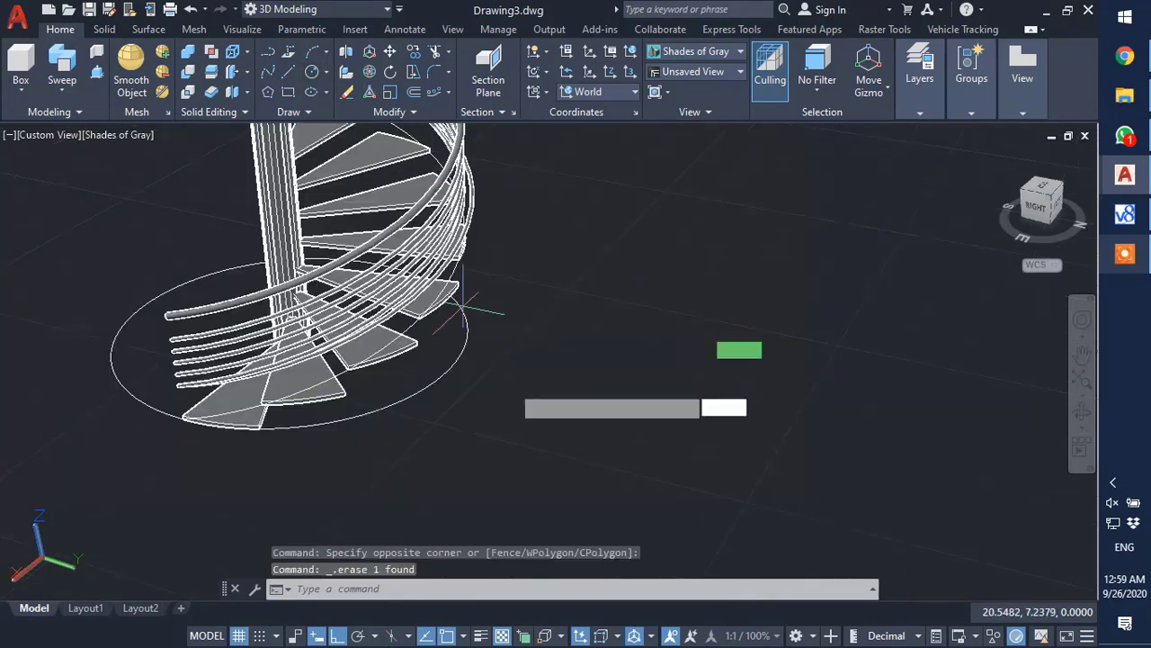
pyautogui.write('c')
pyautogui.press('Return')
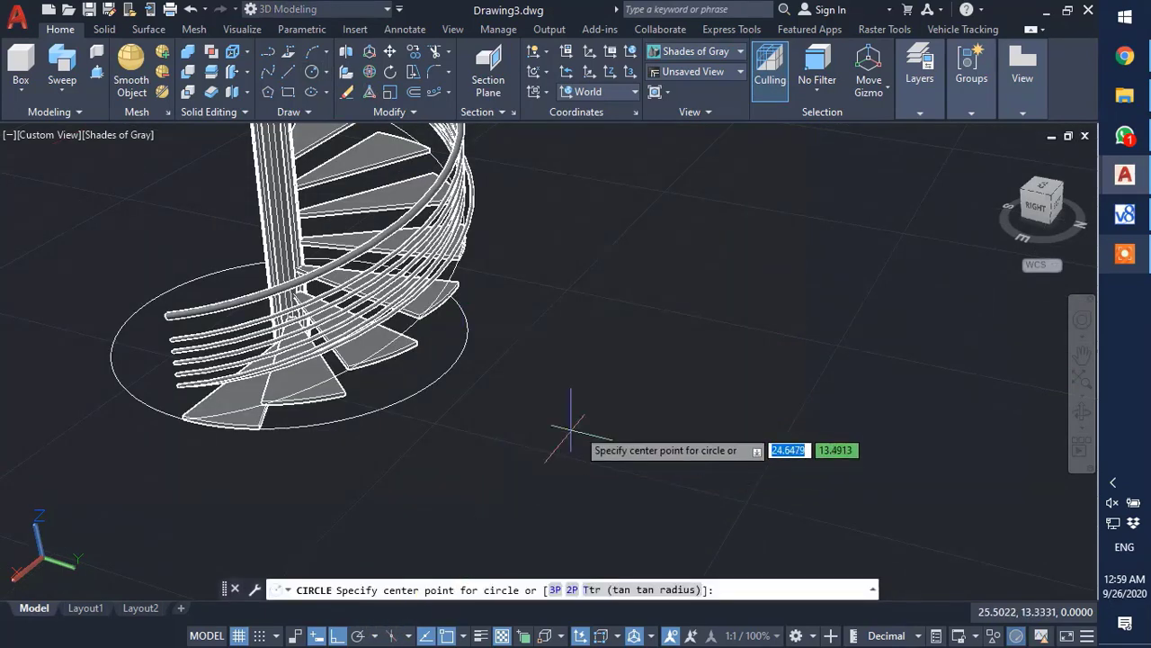
pyautogui.click(589, 422)
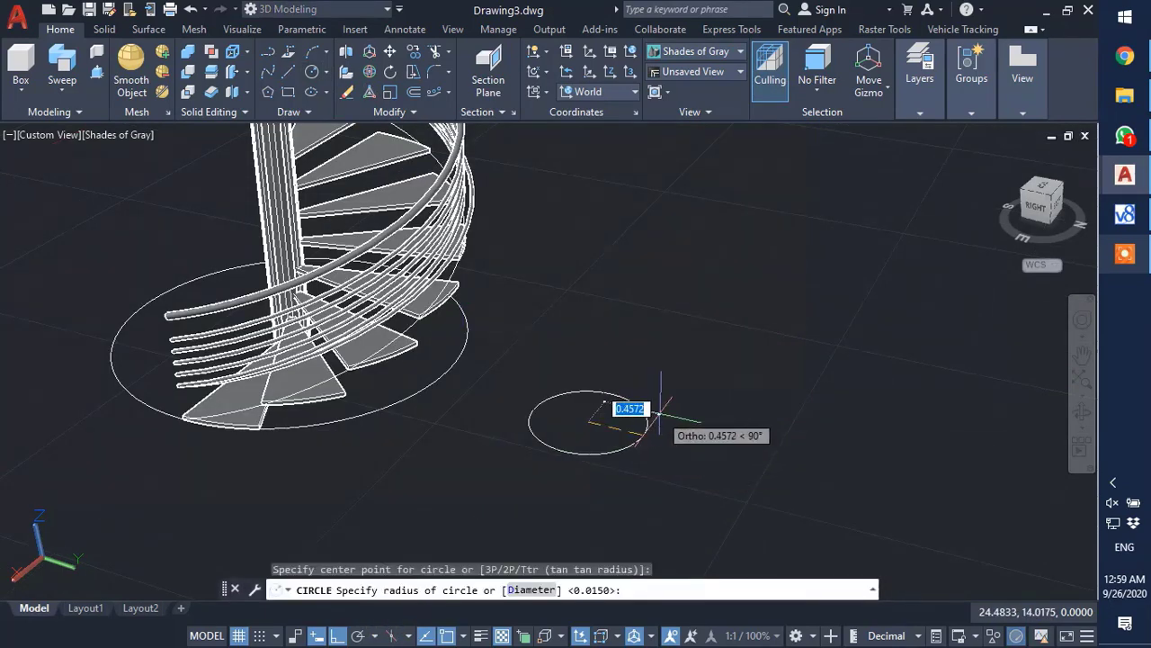
pyautogui.write('0.01')
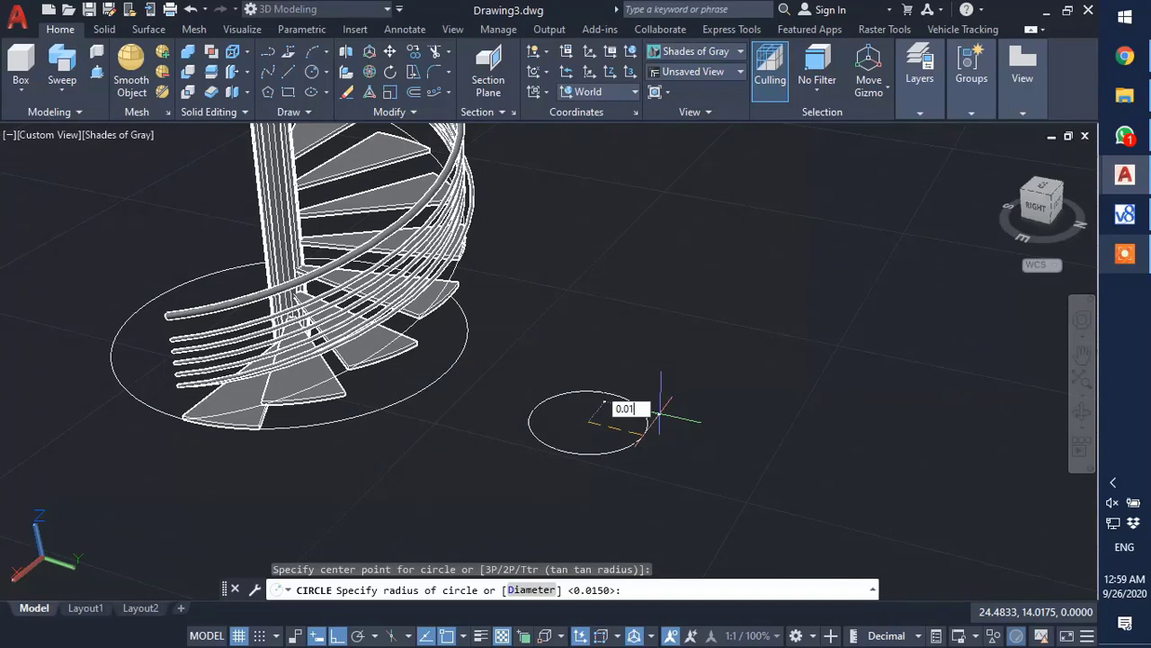
pyautogui.press('Return')
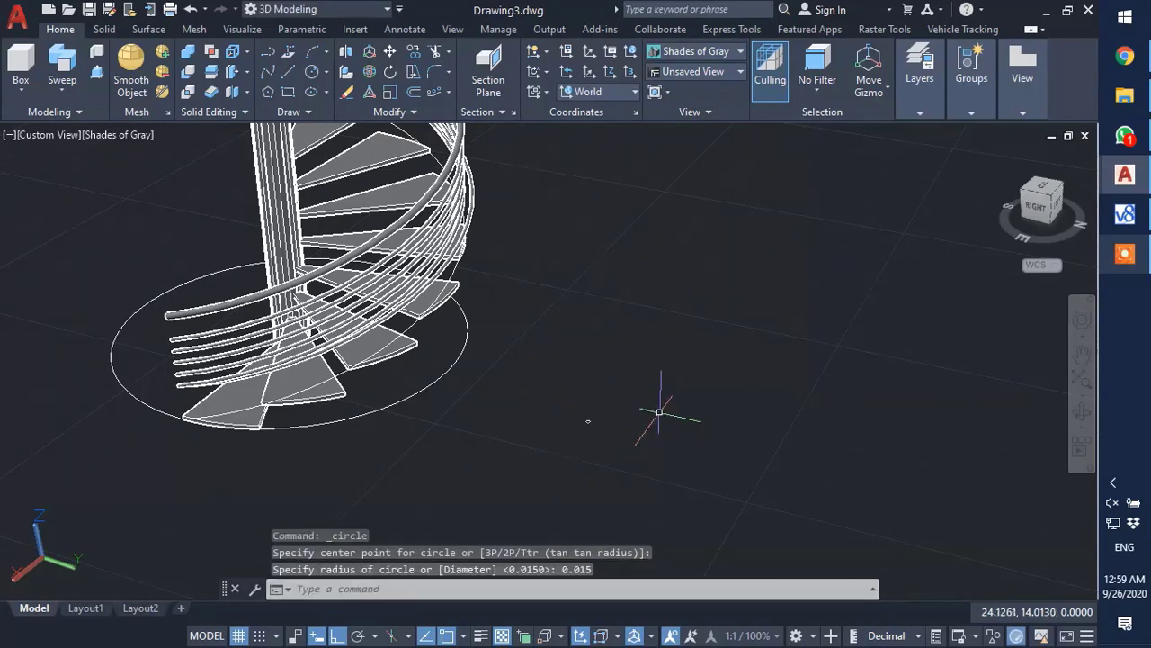
# - Presspull the 0.015-radius circle upward to a height of 0.9 to form a post
pyautogui.scroll(3, 620, 427)
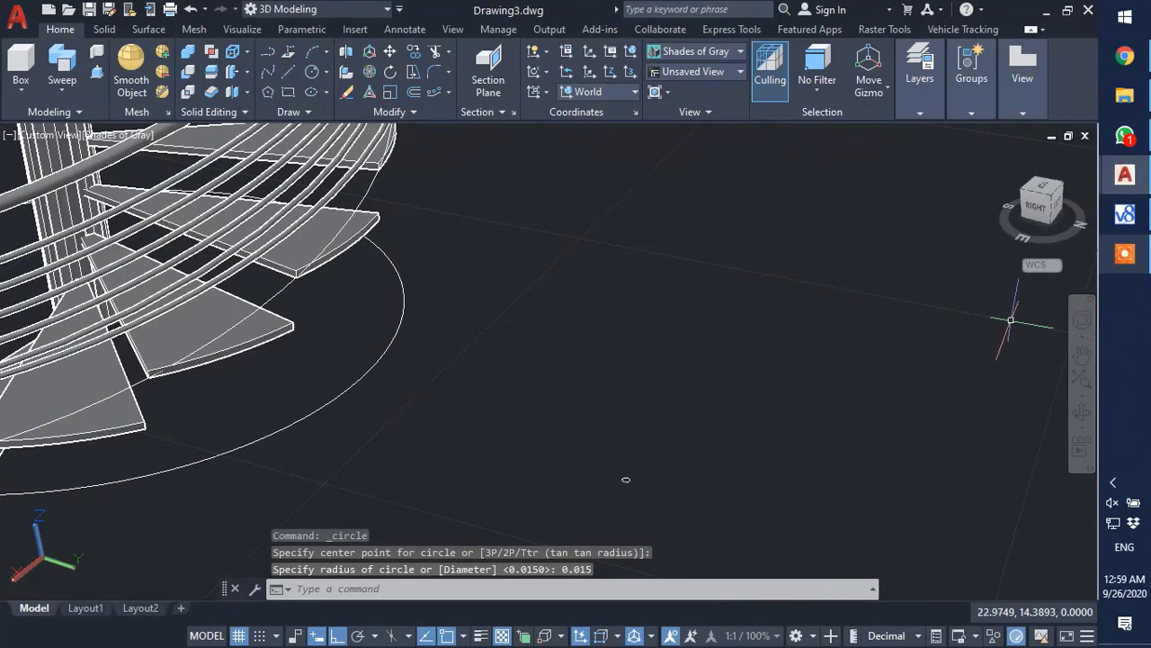
pyautogui.click(1082, 356)
pyautogui.moveTo(736, 466); pyautogui.dragTo(684, 360)
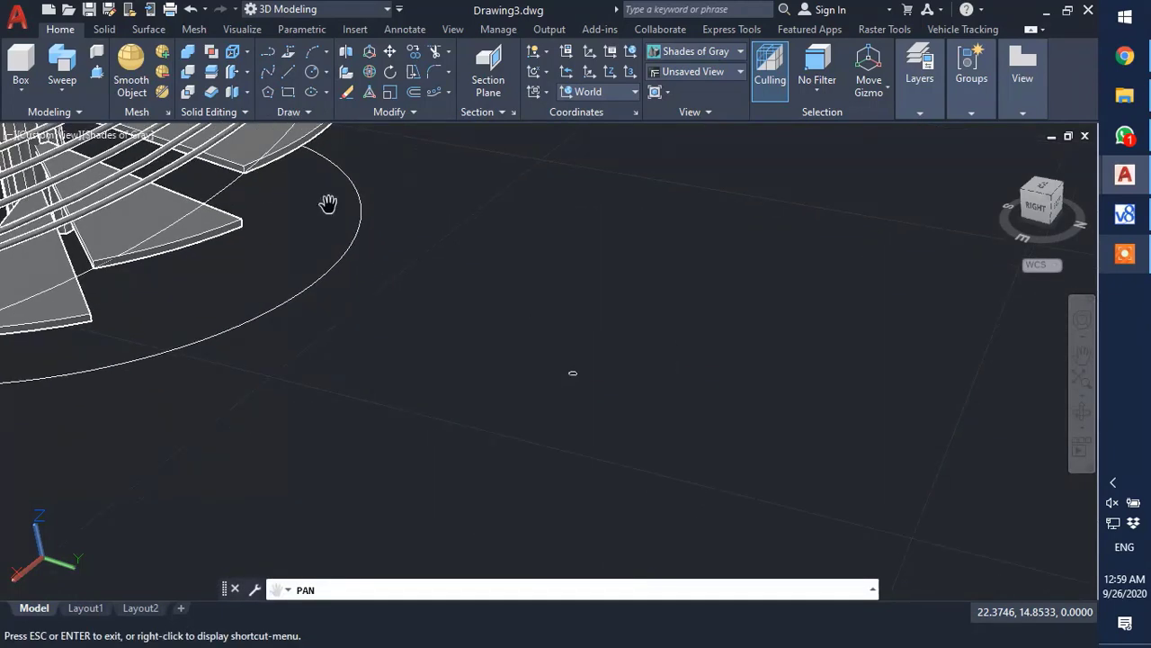
pyautogui.click(99, 72)
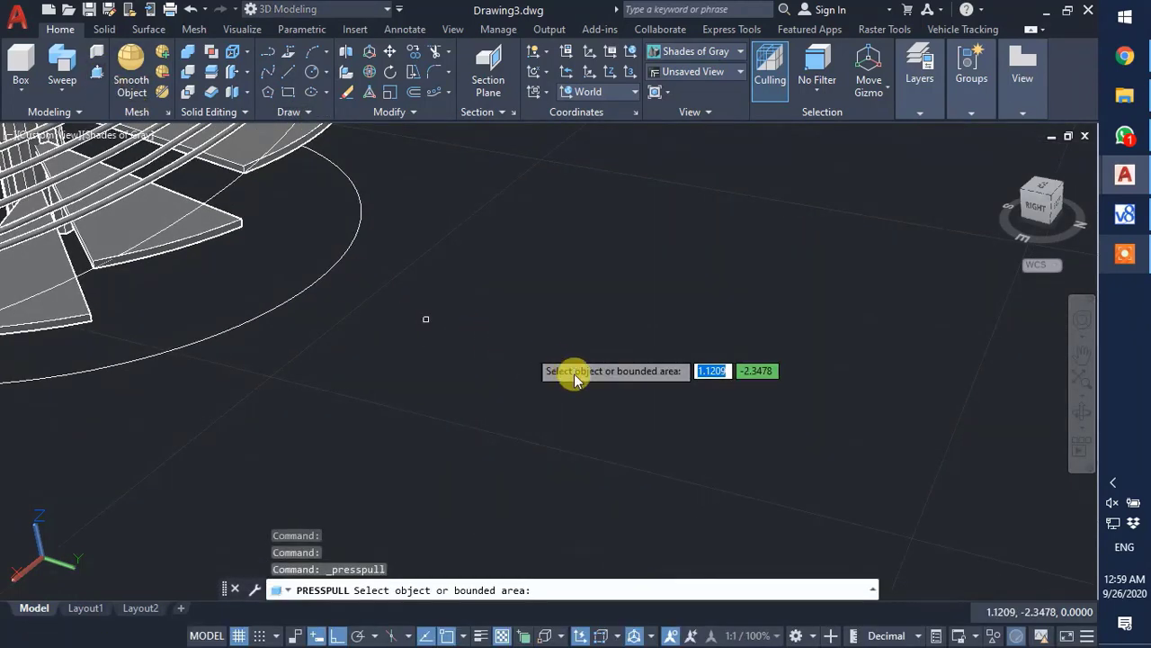
pyautogui.click(573, 372)
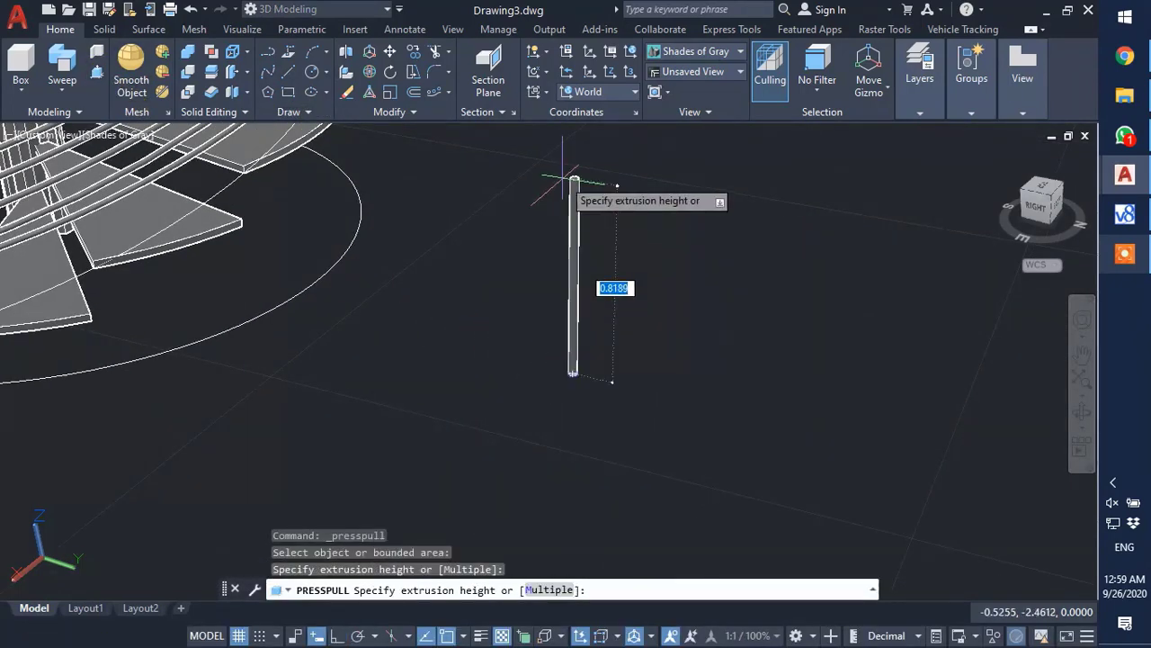
pyautogui.scroll(-3, 562, 194)
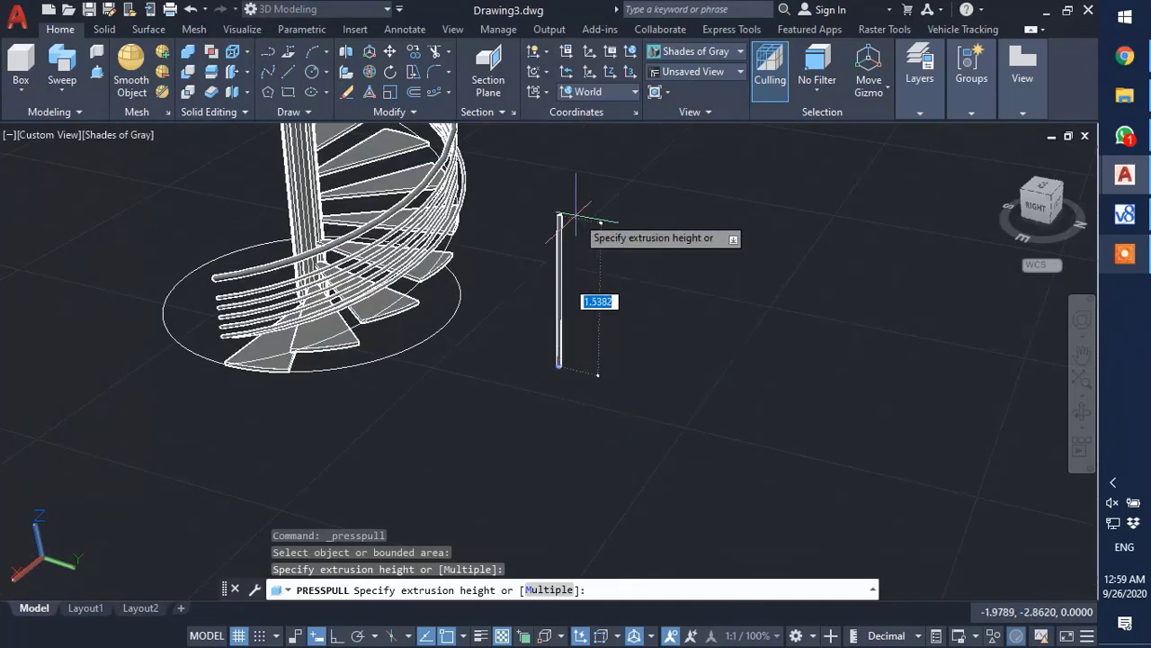
pyautogui.write('.9')
pyautogui.press('Return')
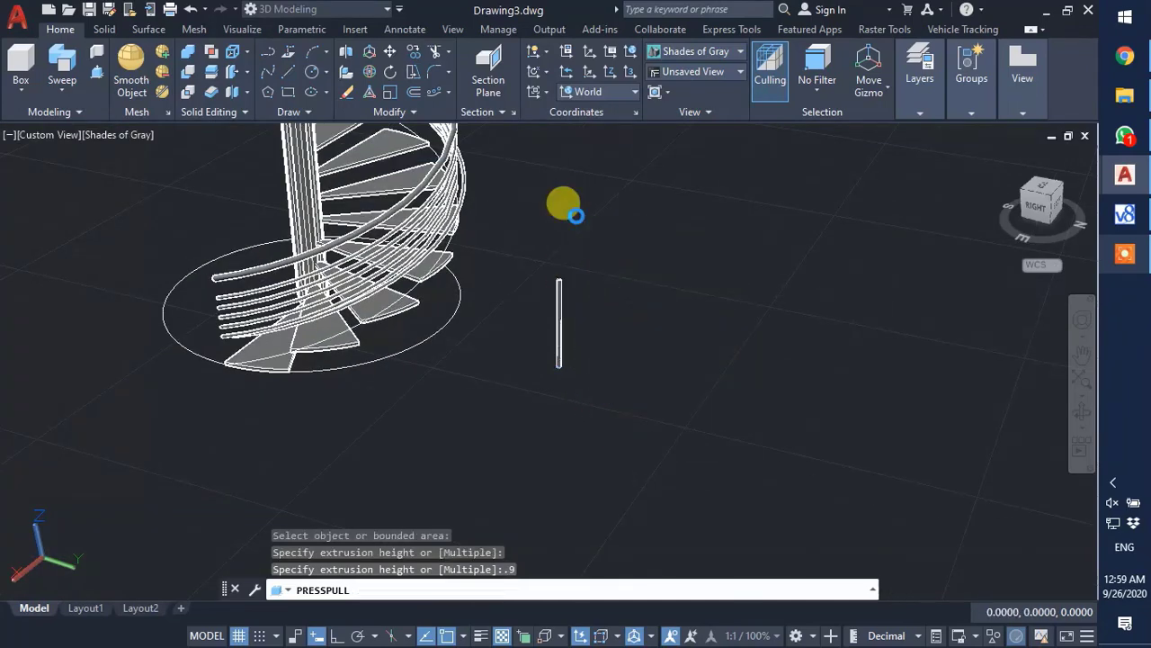
pyautogui.rightClick(560, 357)
# - Copy the post from its bottom centre to the outer corner of the lowest step, below the handrail's end, with Ortho off
pyautogui.scroll(2, 563, 364)
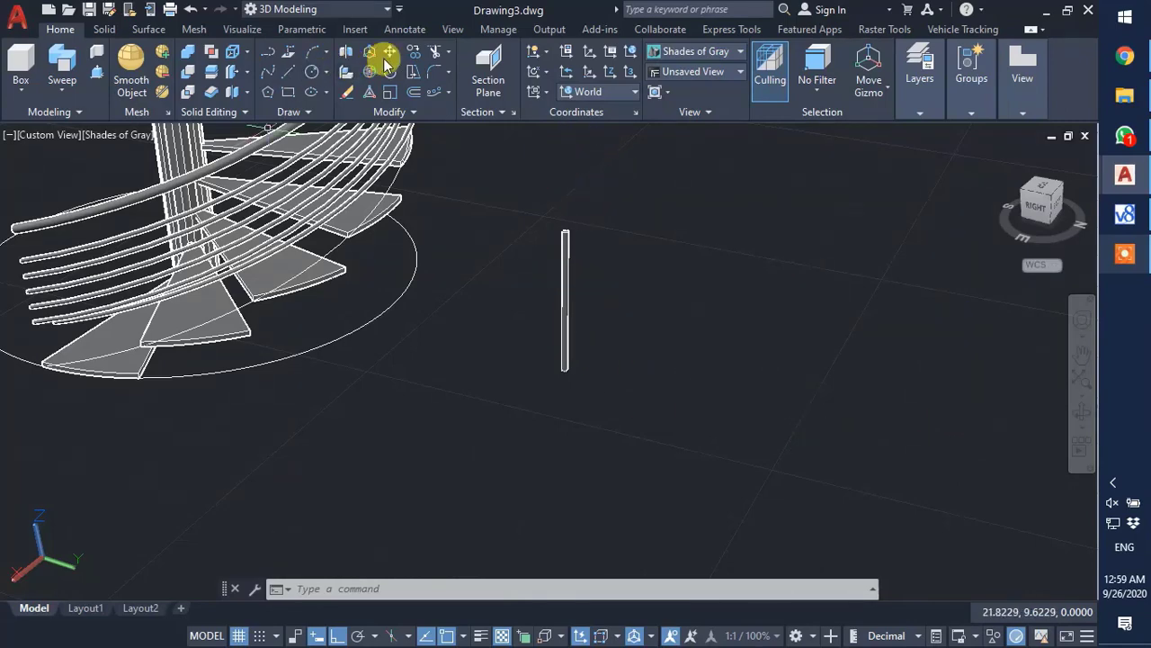
pyautogui.click(414, 52)
pyautogui.scroll(3, 594, 389)
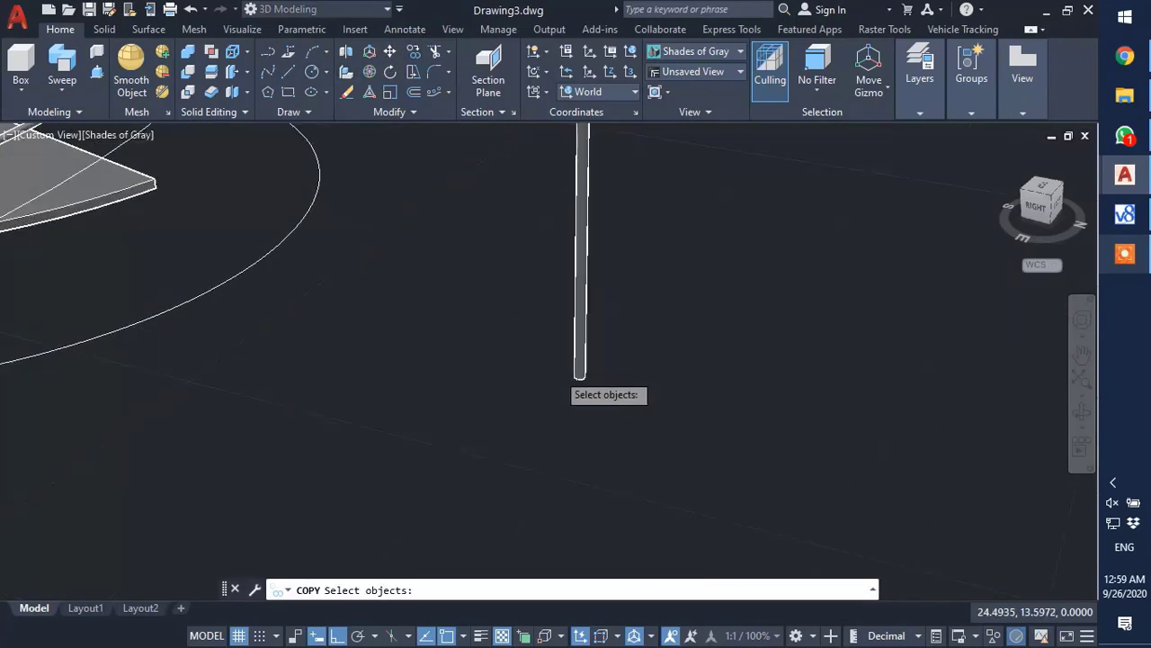
pyautogui.click(582, 373)
pyautogui.press('Return')
pyautogui.scroll(2, 598, 391)
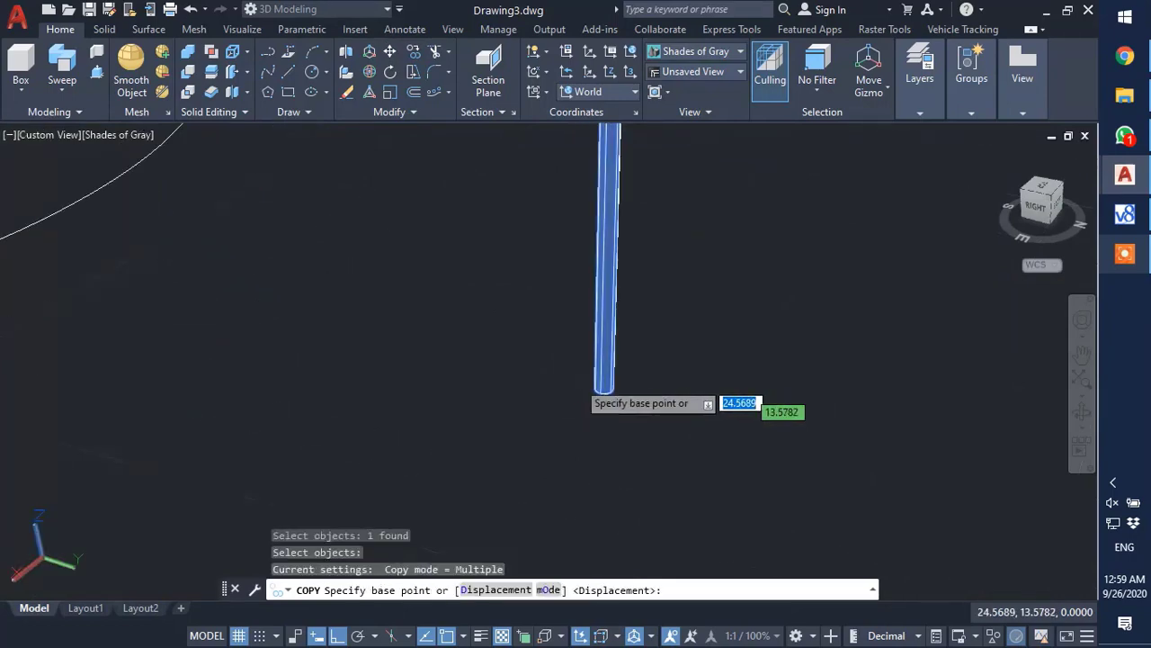
pyautogui.click(603, 387)
pyautogui.scroll(-3, 702, 387)
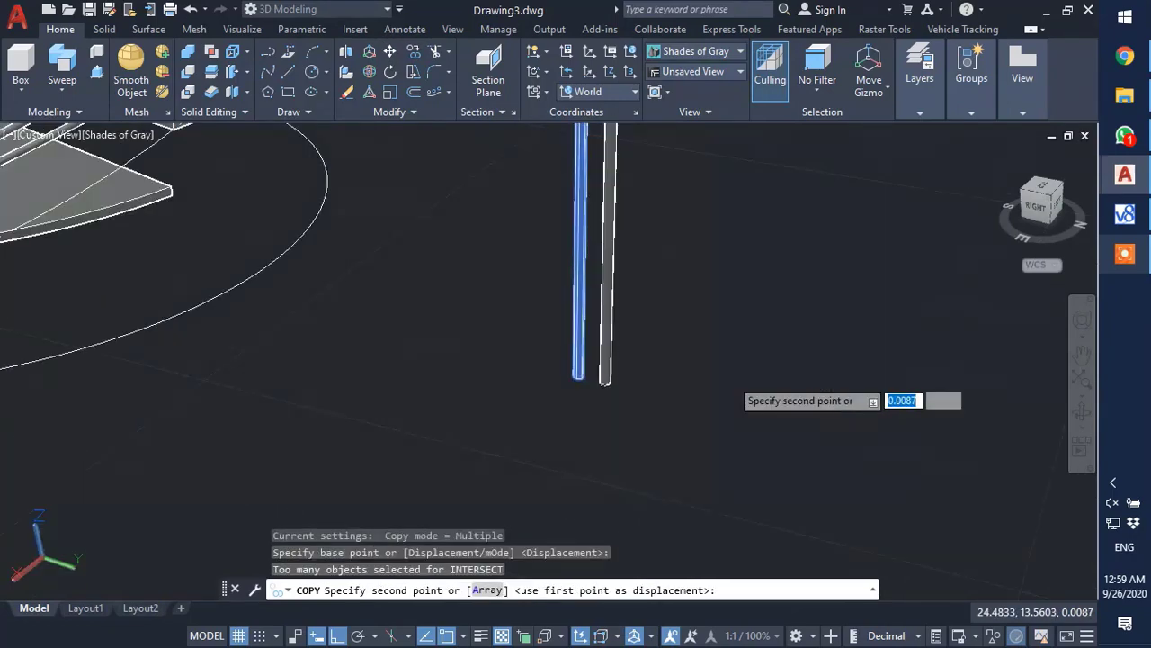
pyautogui.scroll(-3, 758, 320)
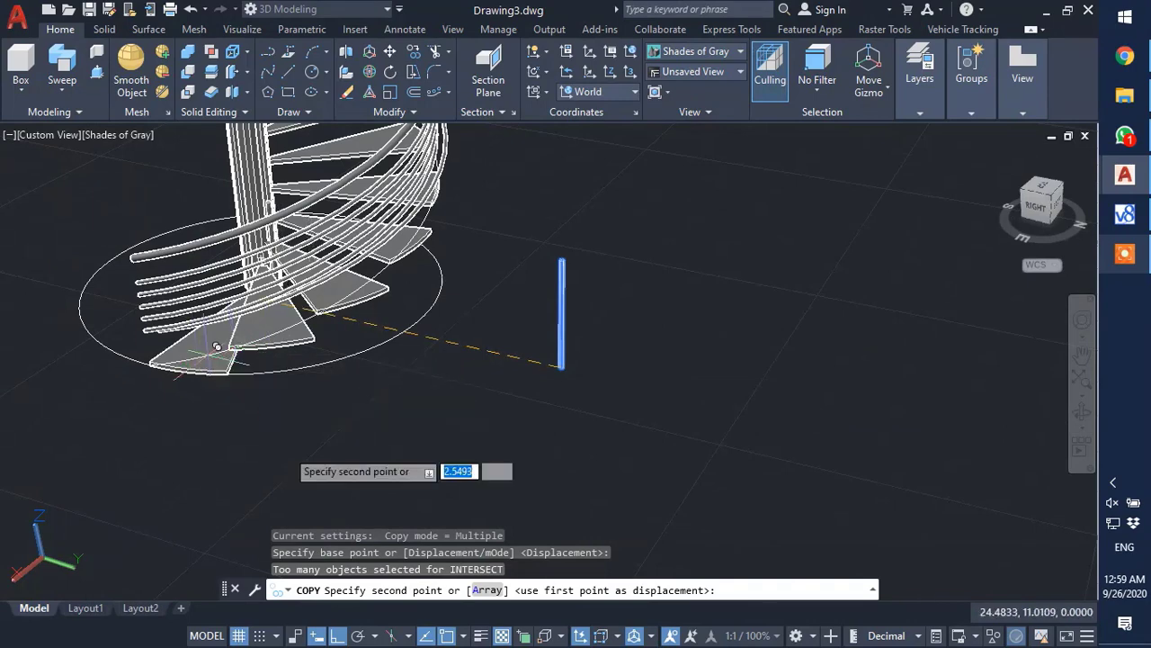
pyautogui.click(338, 636)
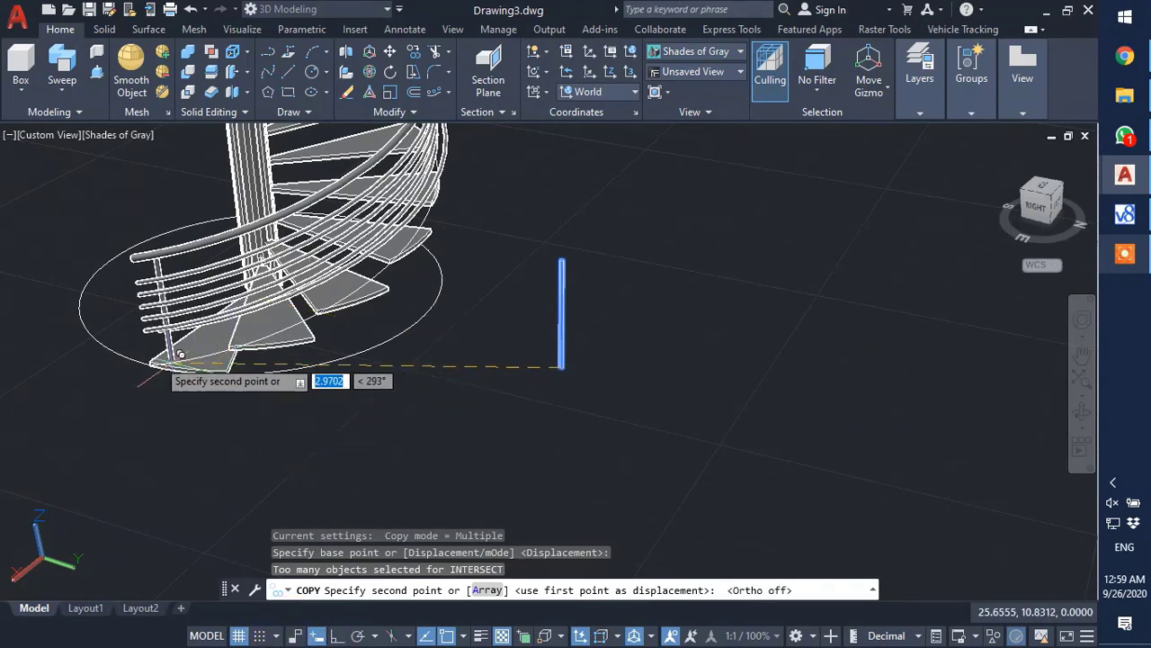
pyautogui.scroll(2, 162, 351)
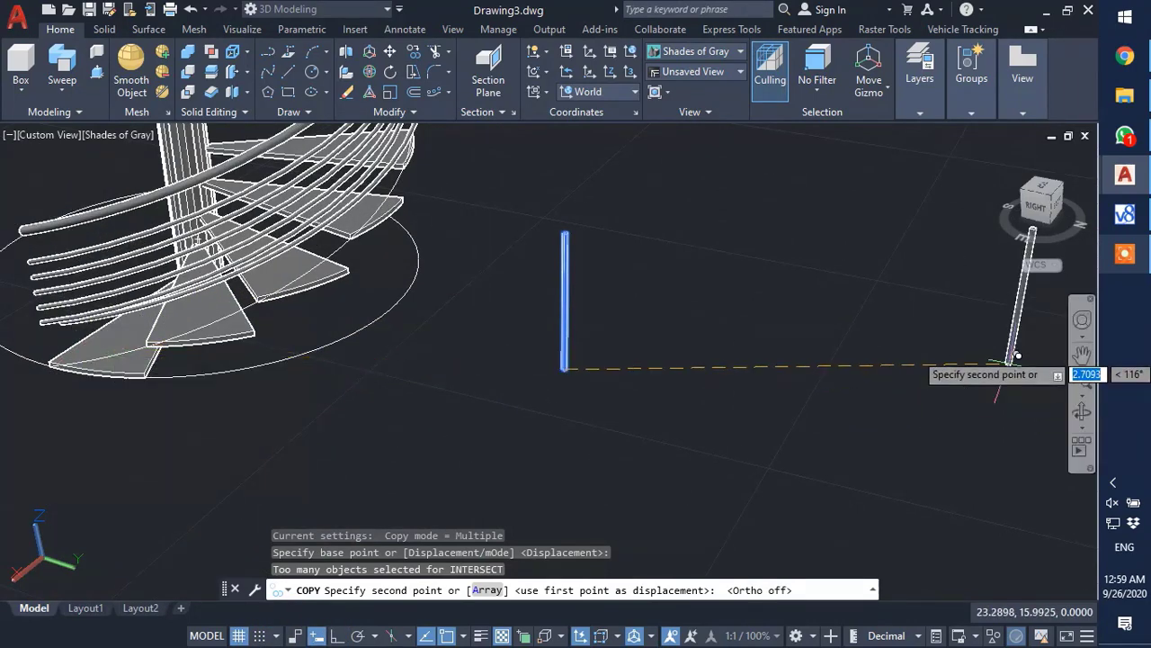
pyautogui.click(1082, 355)
pyautogui.moveTo(342, 415); pyautogui.dragTo(733, 378)
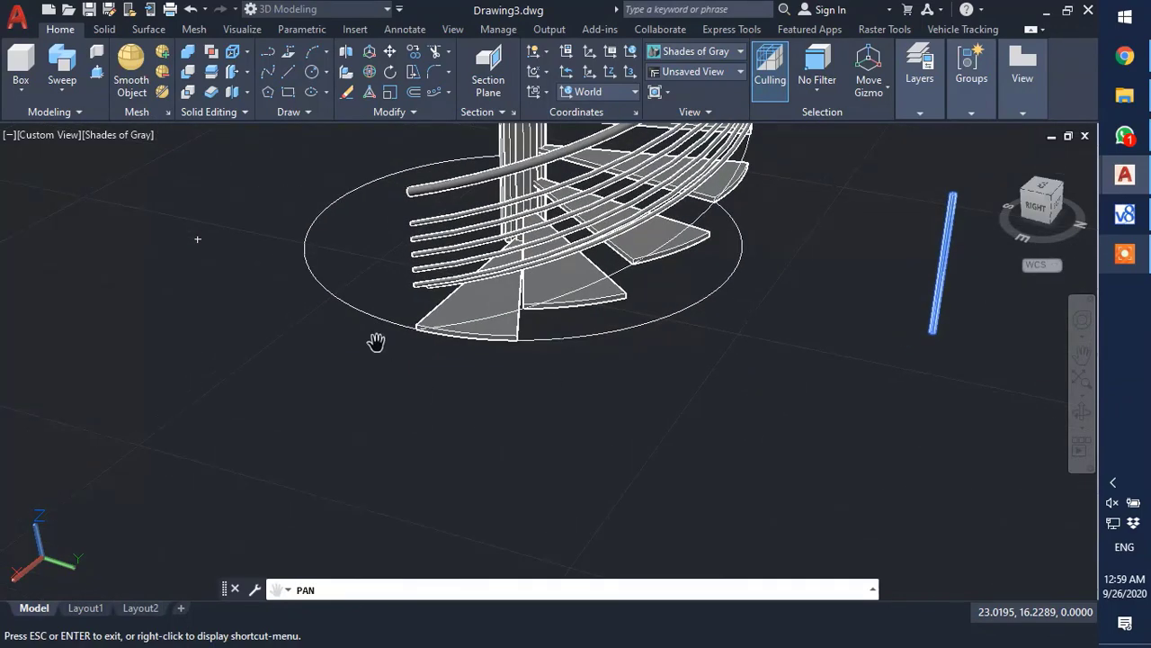
pyautogui.scroll(2, 396, 267)
pyautogui.scroll(2, 530, 361)
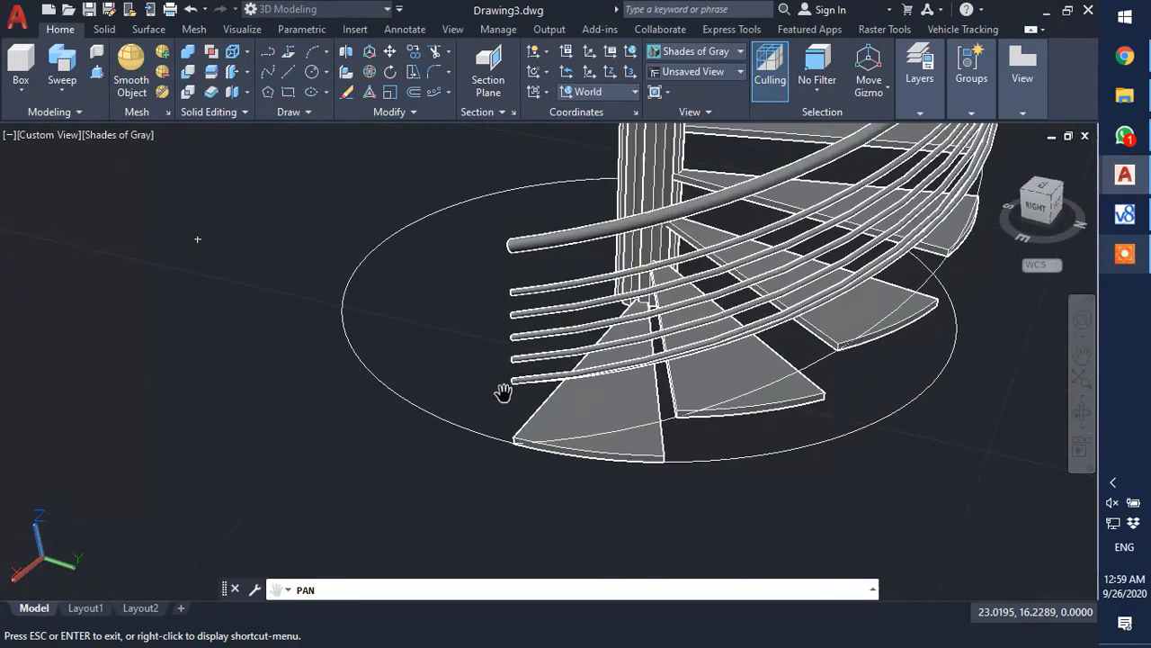
pyautogui.scroll(2, 521, 414)
pyautogui.press('Escape')
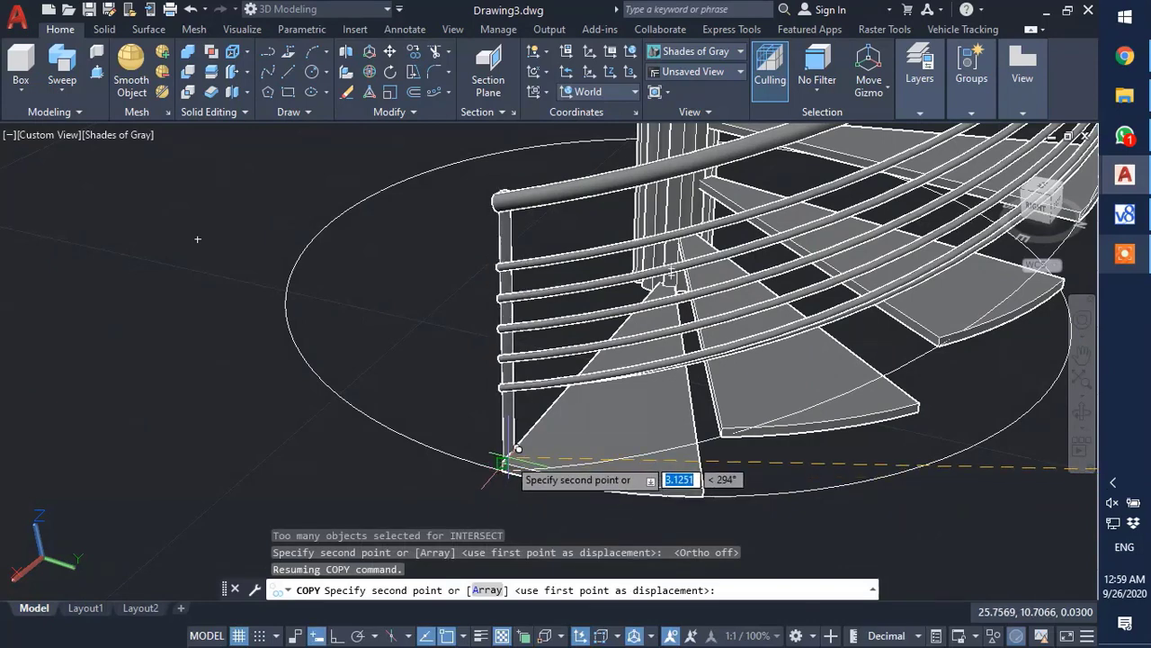
pyautogui.scroll(1, 510, 464)
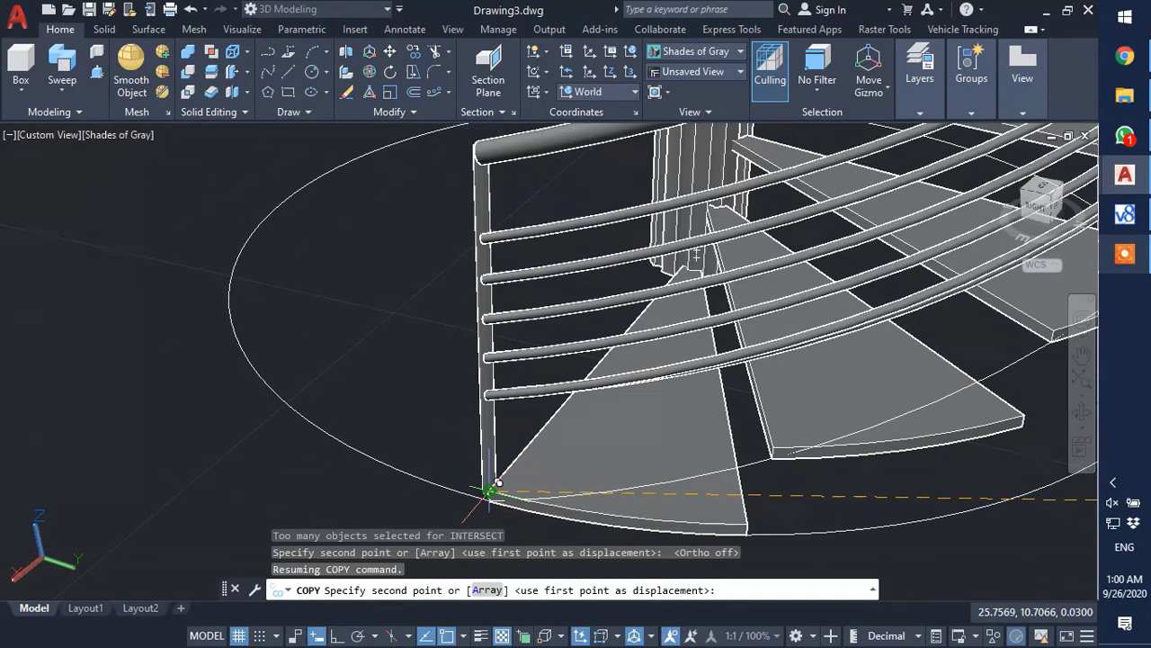
pyautogui.click(490, 490)
pyautogui.scroll(-3, 517, 467)
pyautogui.press('Escape')
# - Create a path array of the corner post along the lower helix with 0.9 between items
pyautogui.scroll(1, 539, 292)
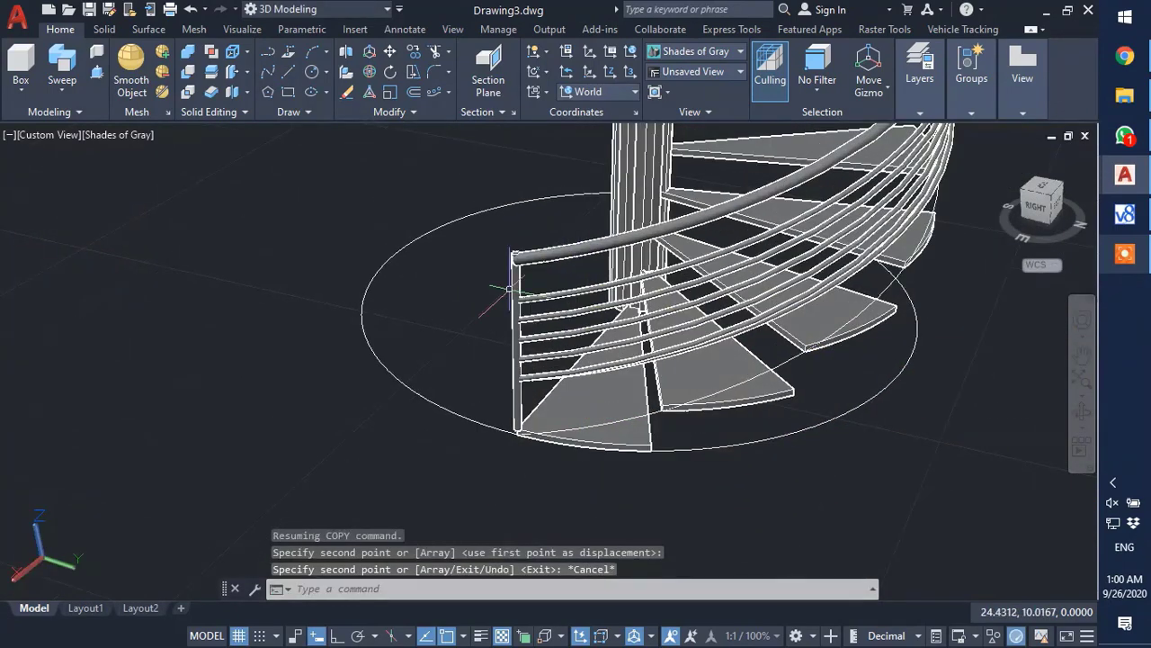
pyautogui.keyDown('shift'); pyautogui.moveTo(504, 395); pyautogui.dragTo(512, 421, button='middle'); pyautogui.keyUp('shift')
pyautogui.click(447, 93)
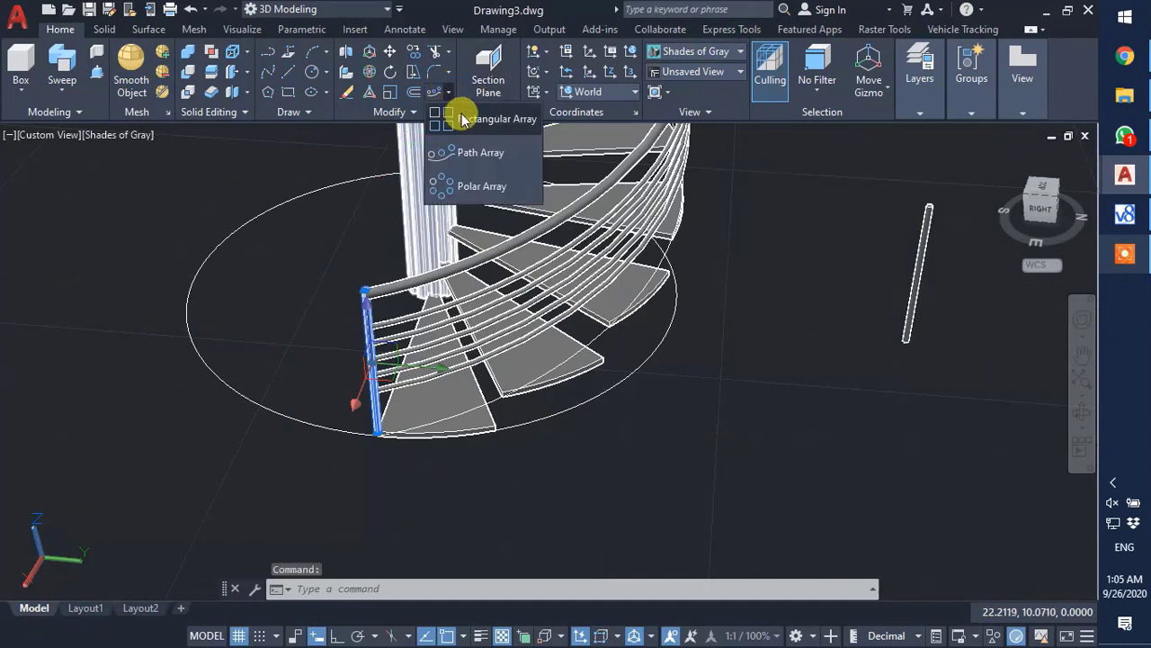
pyautogui.click(461, 152)
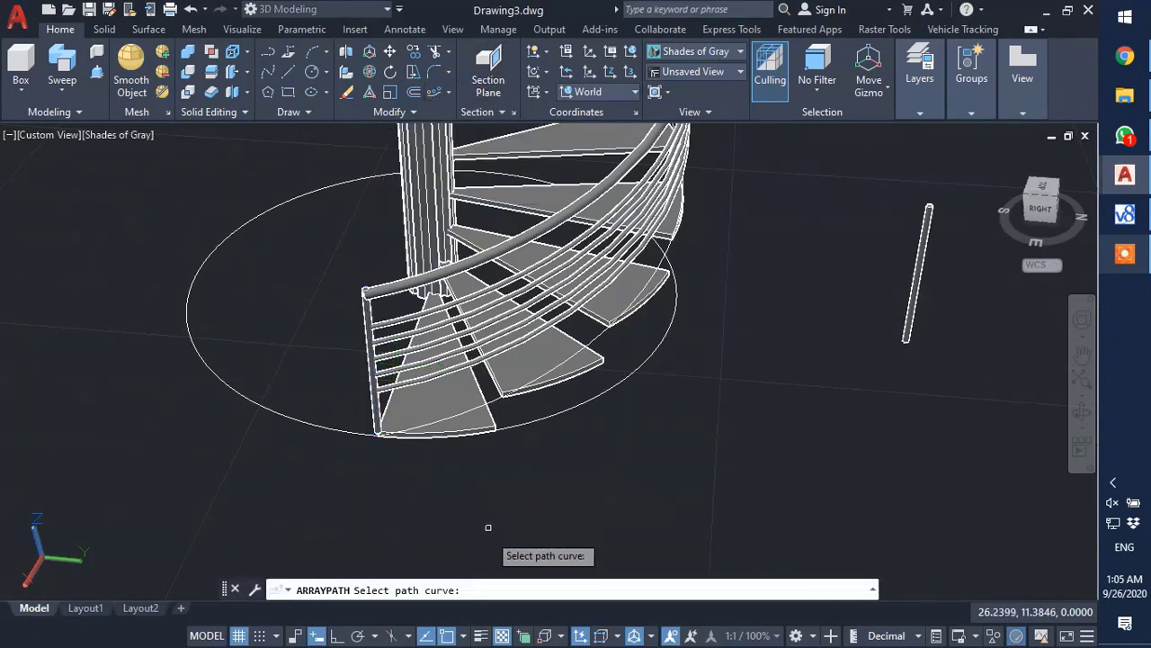
pyautogui.click(495, 399)
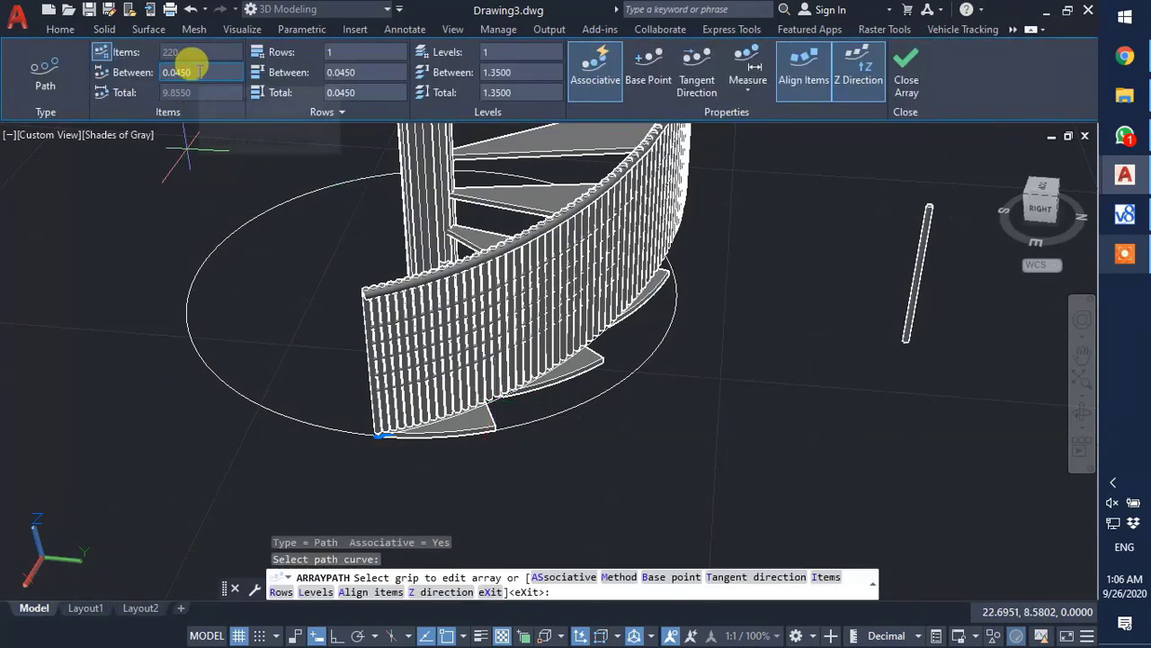
pyautogui.moveTo(200, 72); pyautogui.dragTo(180, 69)
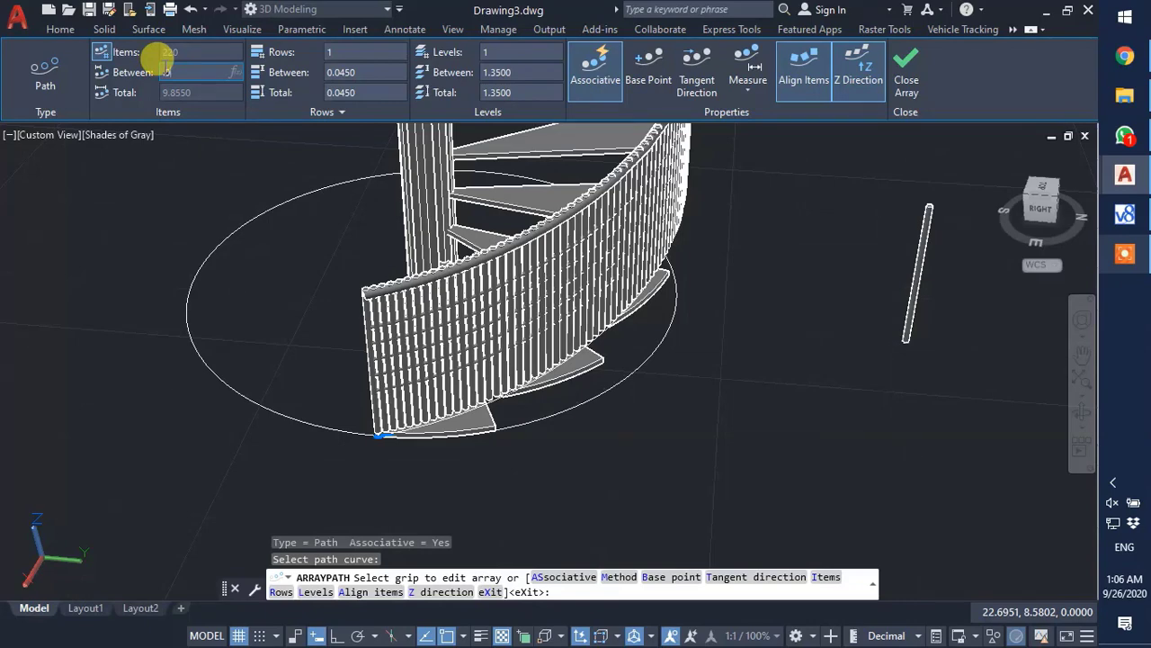
pyautogui.press('Return')
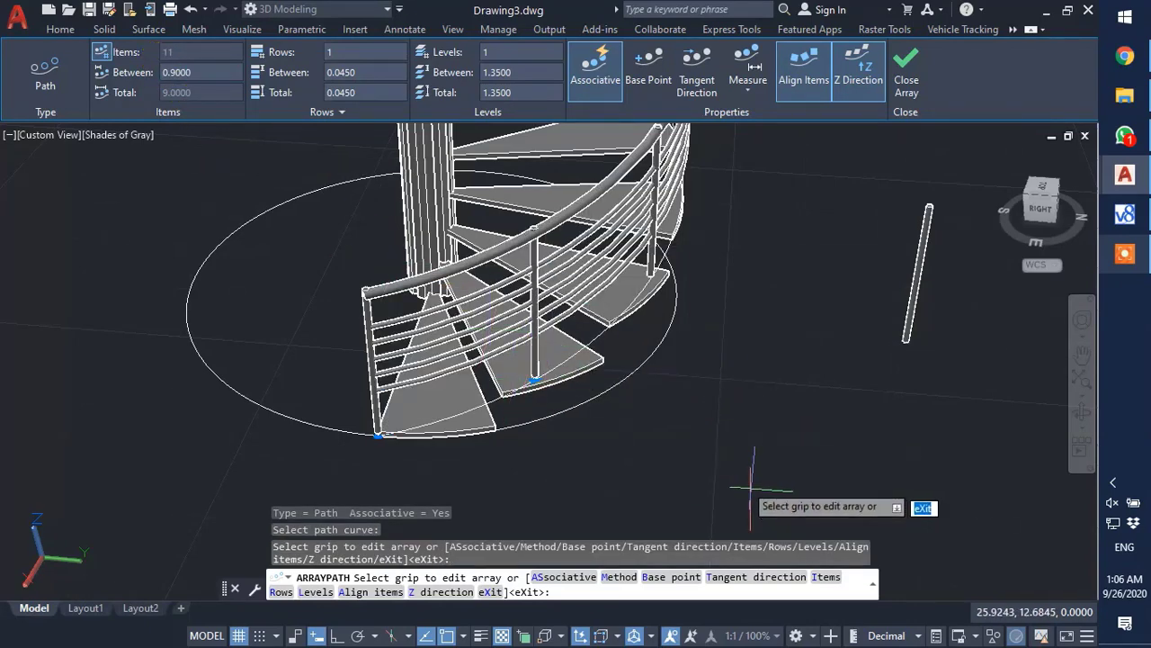
pyautogui.press('Escape')
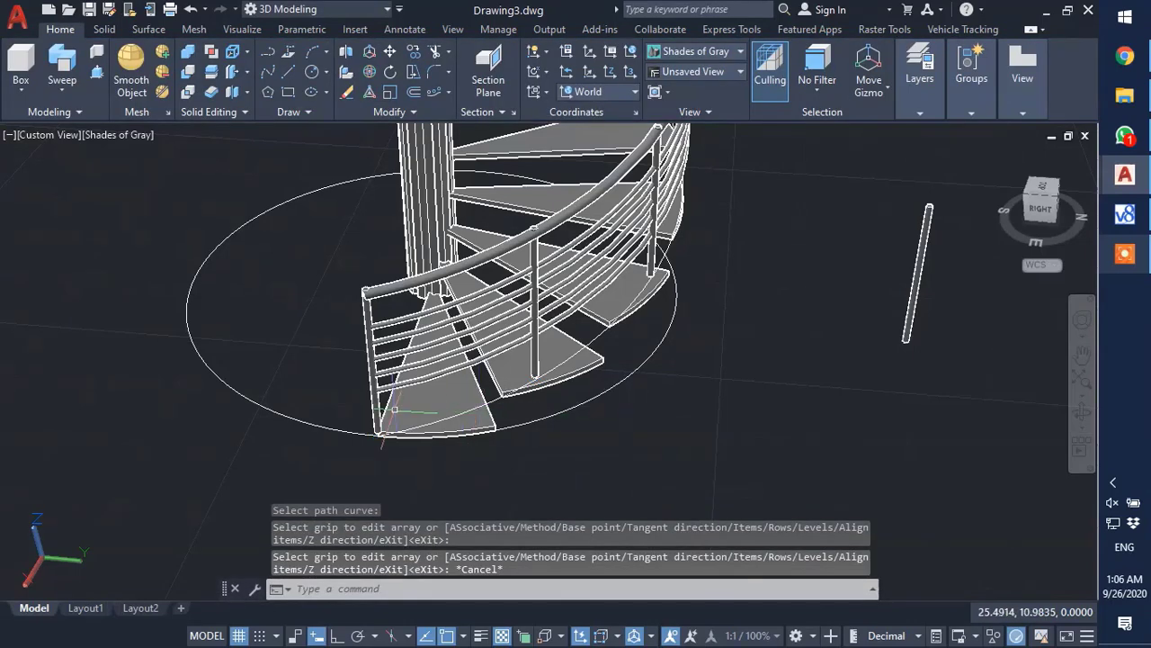
# - Draw a circle with radius 0.025 at the foot of the corner post, where the lower helix starts
pyautogui.scroll(1, 549, 334)
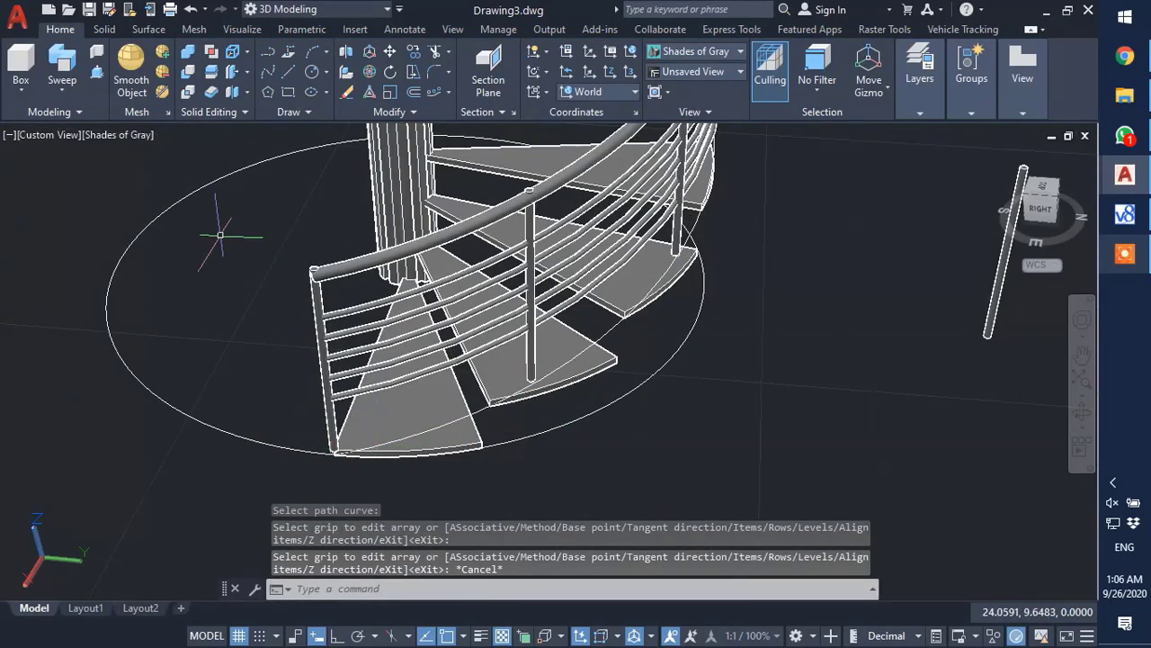
pyautogui.click(309, 75)
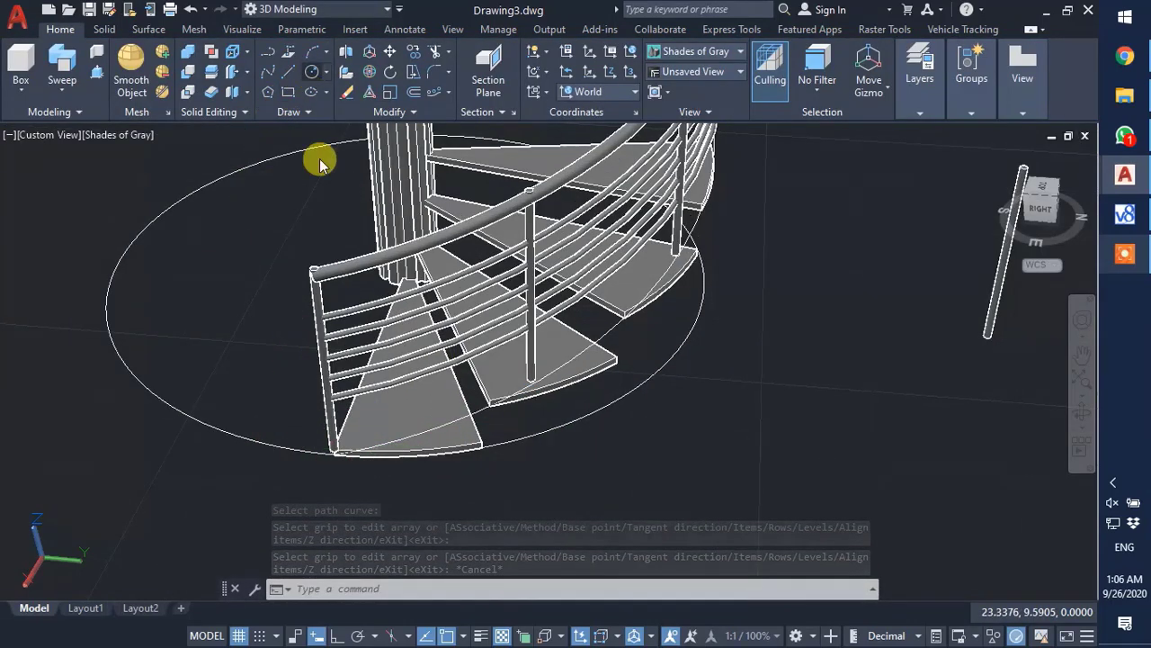
pyautogui.scroll(1, 340, 455)
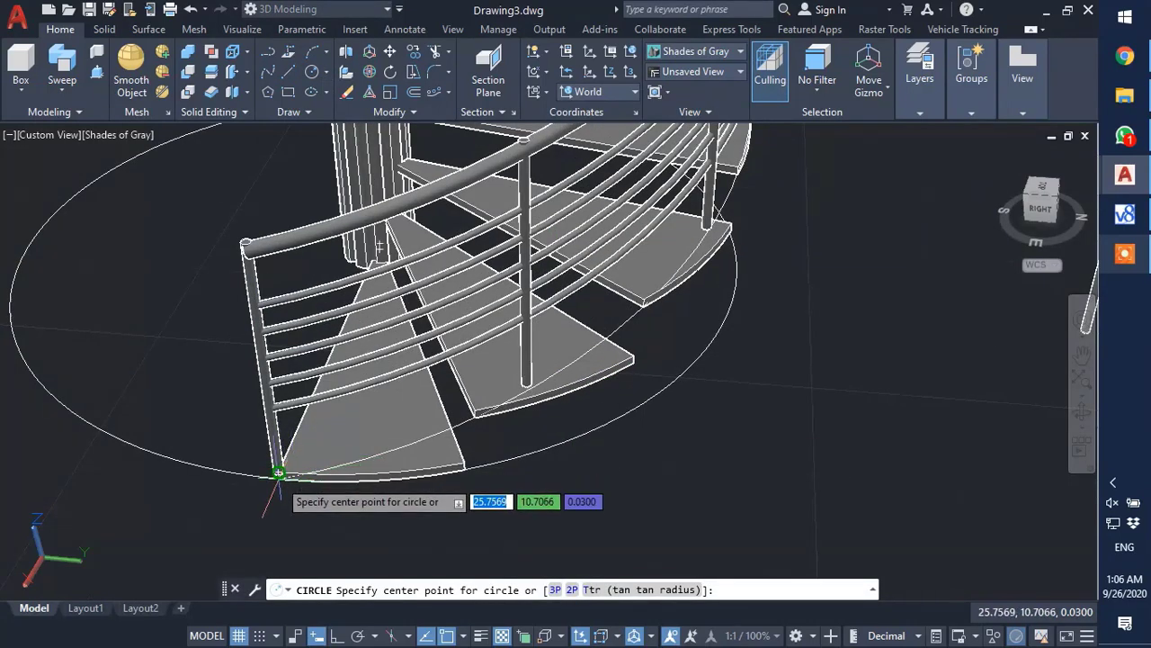
pyautogui.scroll(2, 275, 471)
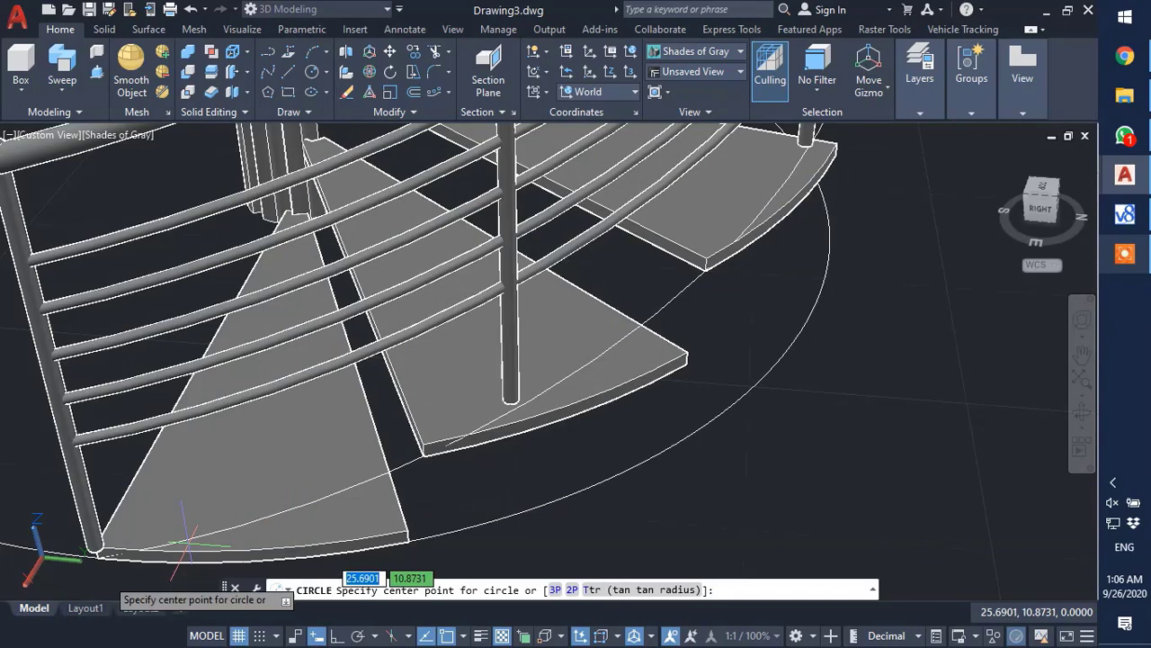
pyautogui.click(95, 557)
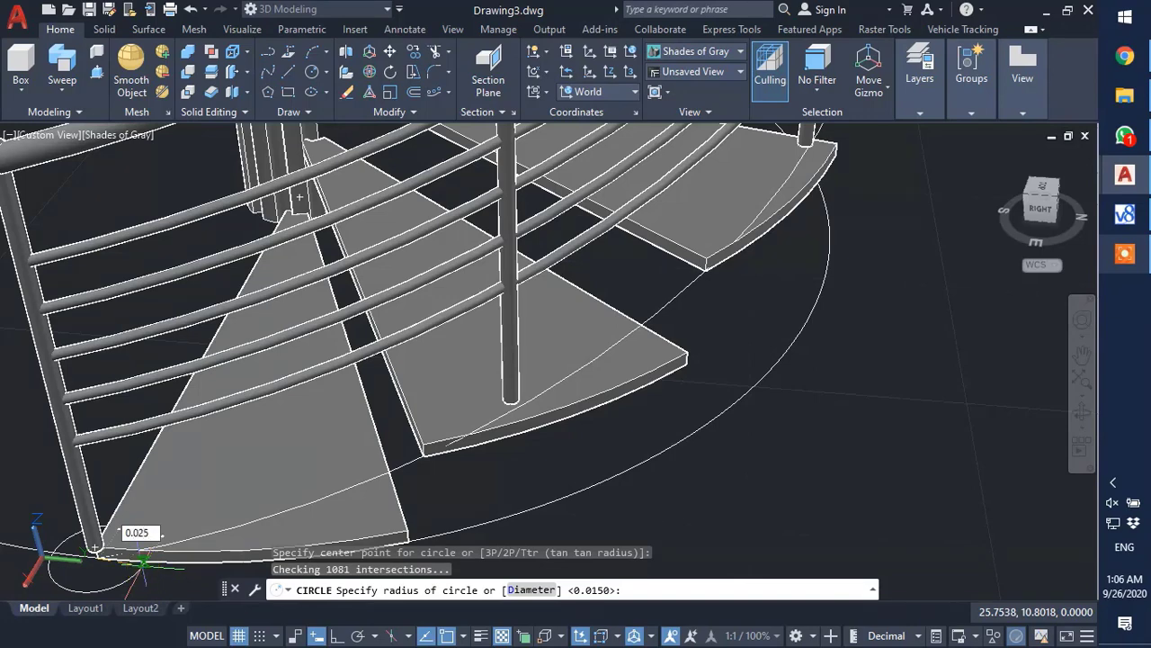
pyautogui.press('Return')
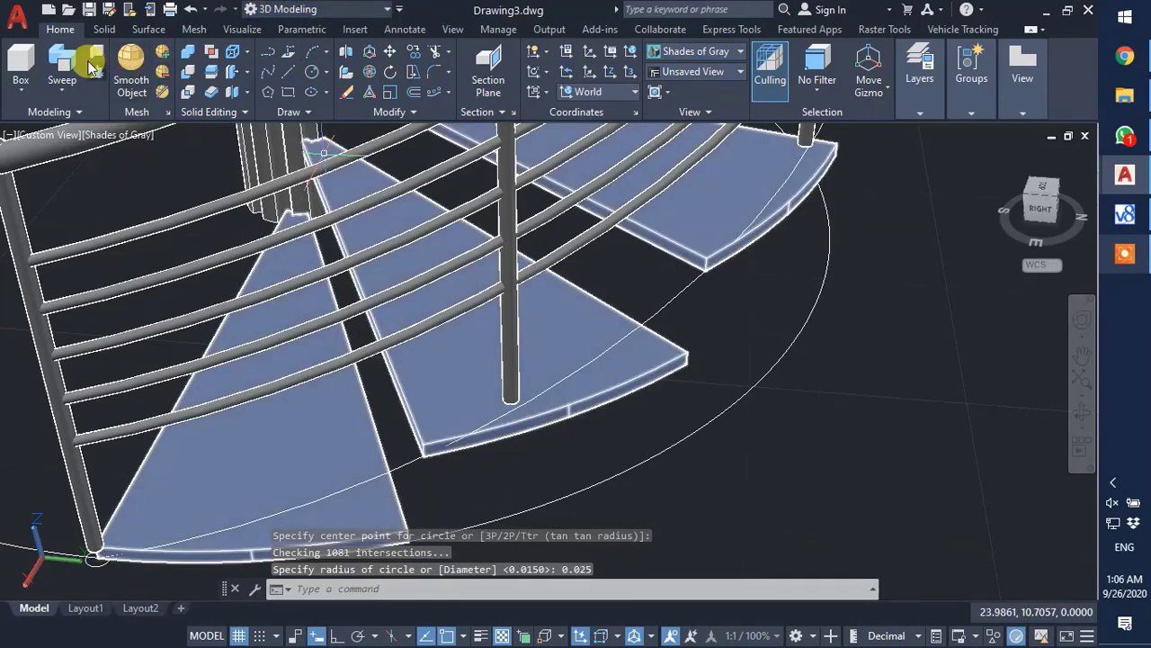
# - Sweep the 0.025-radius circle along the lower helix to form a bottom rail at step level
pyautogui.click(63, 67)
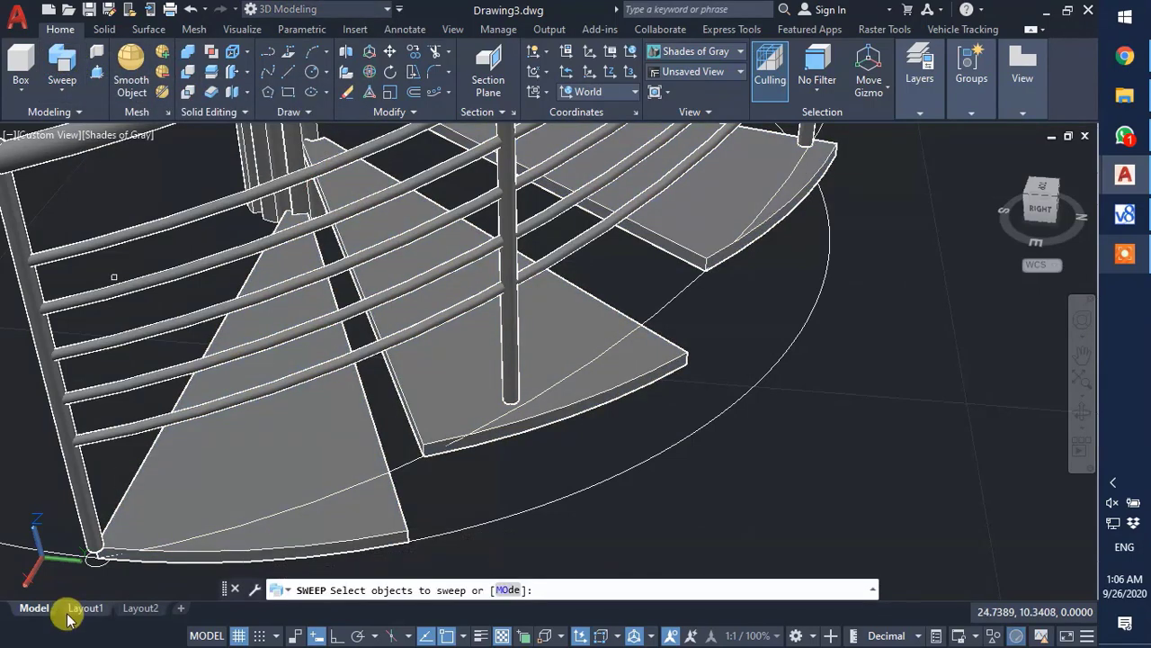
pyautogui.click(94, 558)
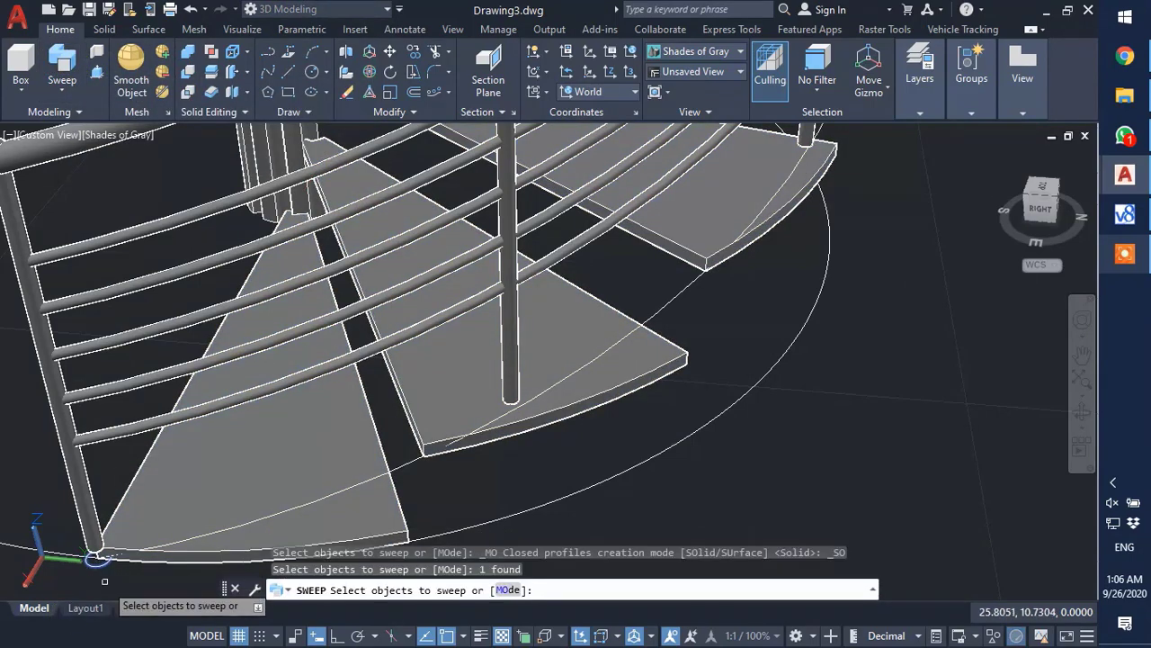
pyautogui.press('Return')
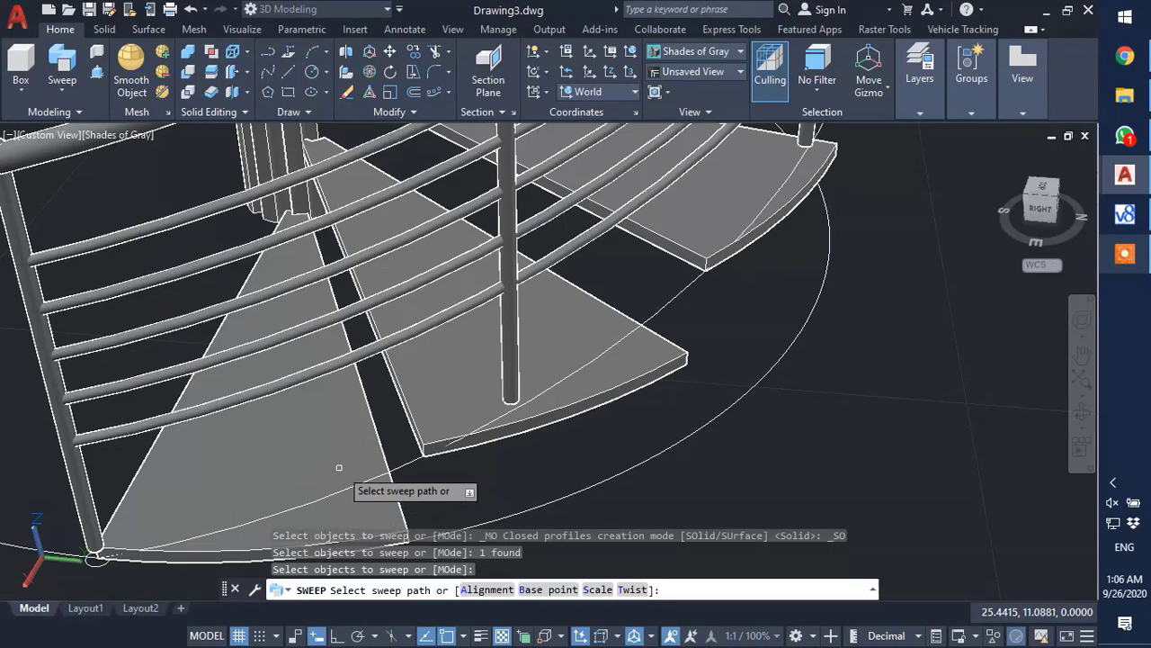
pyautogui.click(403, 465)
pyautogui.scroll(-4, 710, 355)
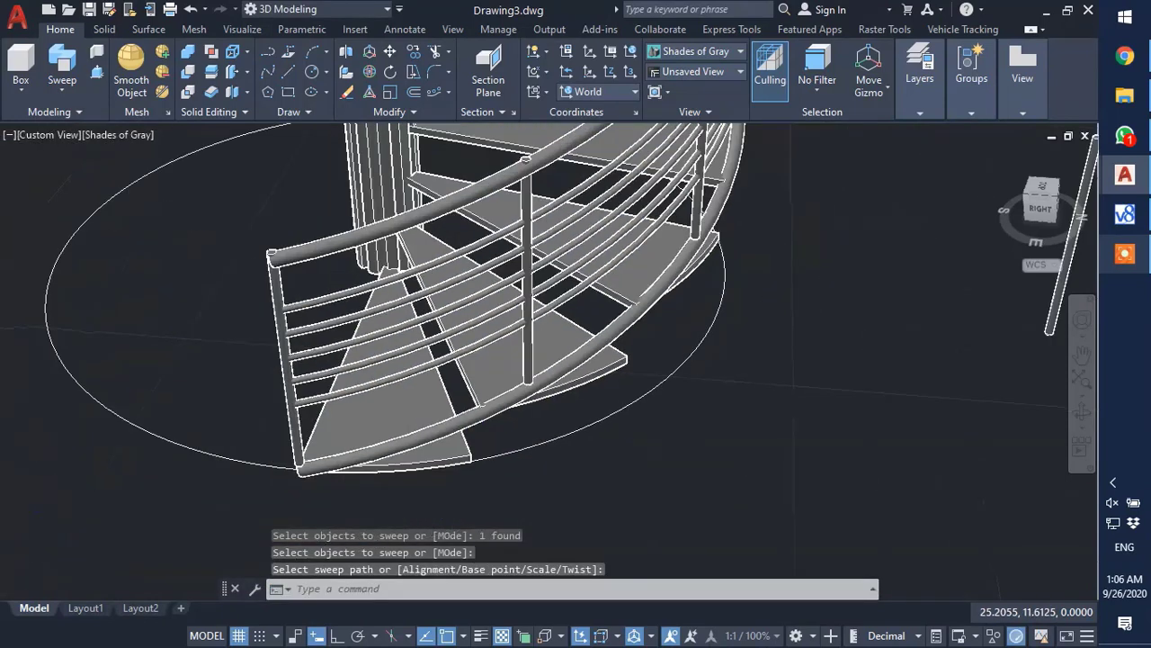
pyautogui.scroll(-1, 717, 381)
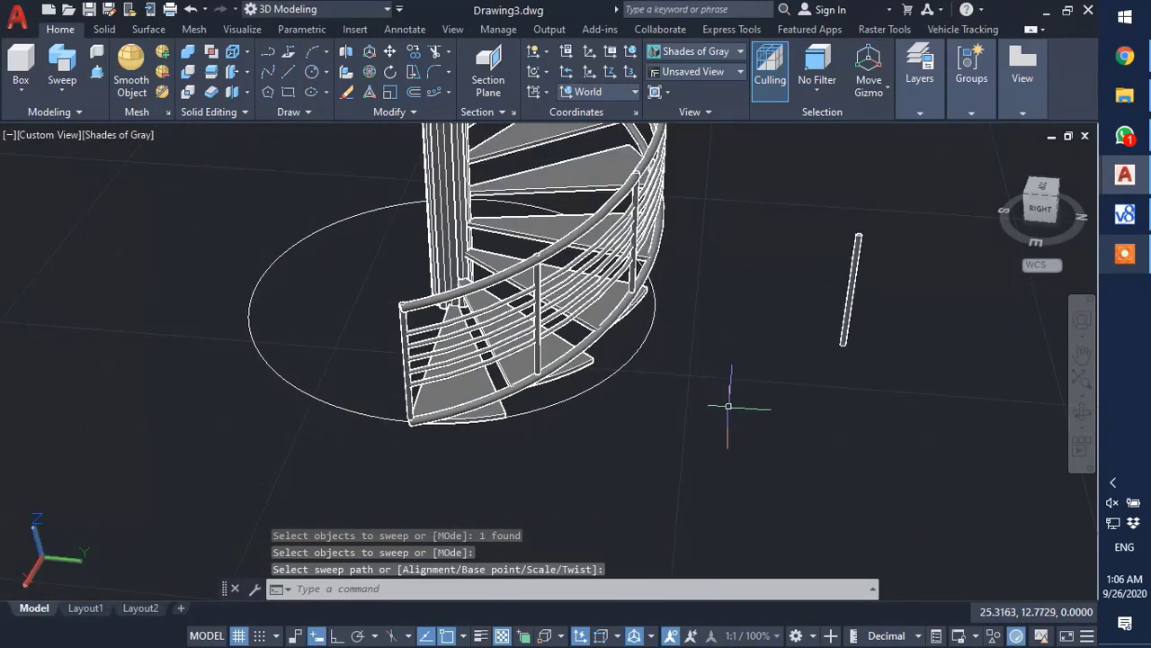
# - Delete the spare post and its base circle standing in the empty area beside the staircase
pyautogui.click(1082, 412)
pyautogui.moveTo(540, 429); pyautogui.dragTo(515, 400)
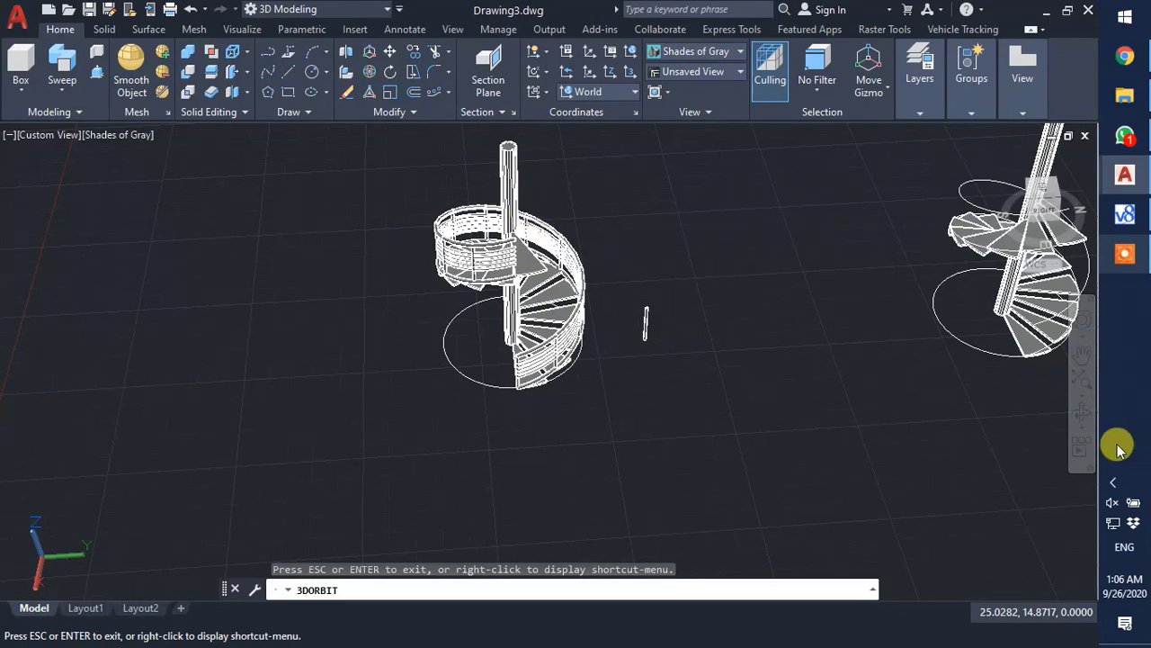
pyautogui.click(1082, 352)
pyautogui.moveTo(643, 348); pyautogui.dragTo(570, 414)
pyautogui.scroll(3, 567, 400)
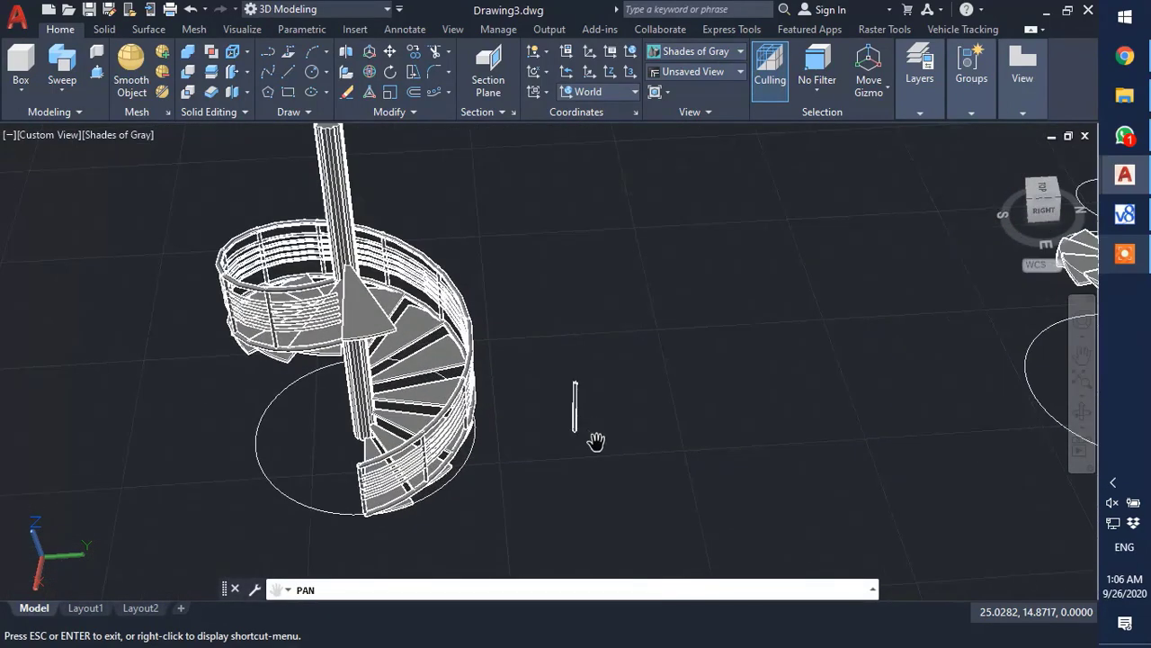
pyautogui.scroll(-2, 594, 423)
pyautogui.press('Escape')
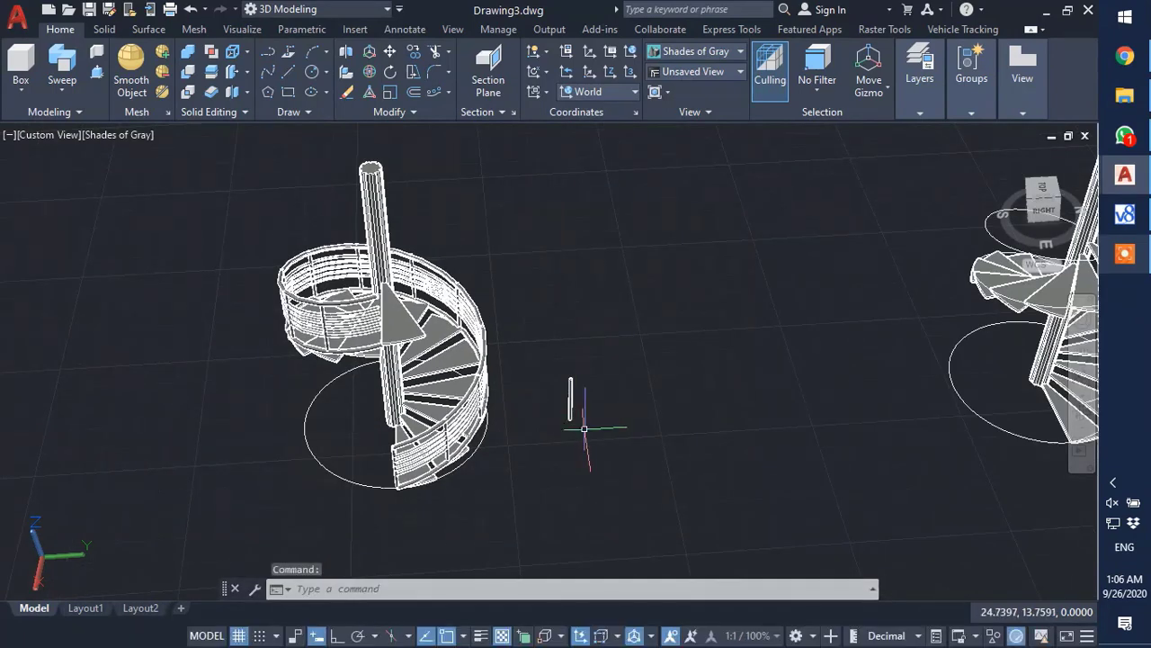
pyautogui.click(584, 429)
pyautogui.click(556, 347)
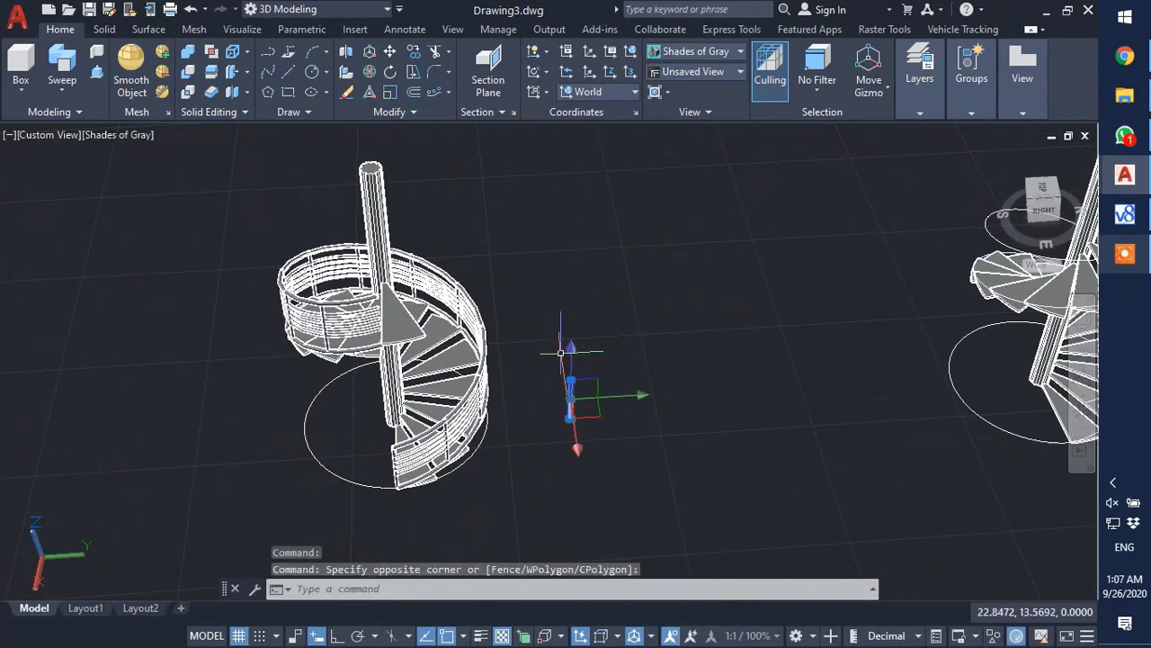
pyautogui.press('Delete')
# - Draw a vertical line about 0.9 long on the second staircase, from the upper helix's start down to the first step's outer corner, with Ortho on
pyautogui.scroll(-2, 576, 355)
pyautogui.scroll(2, 557, 358)
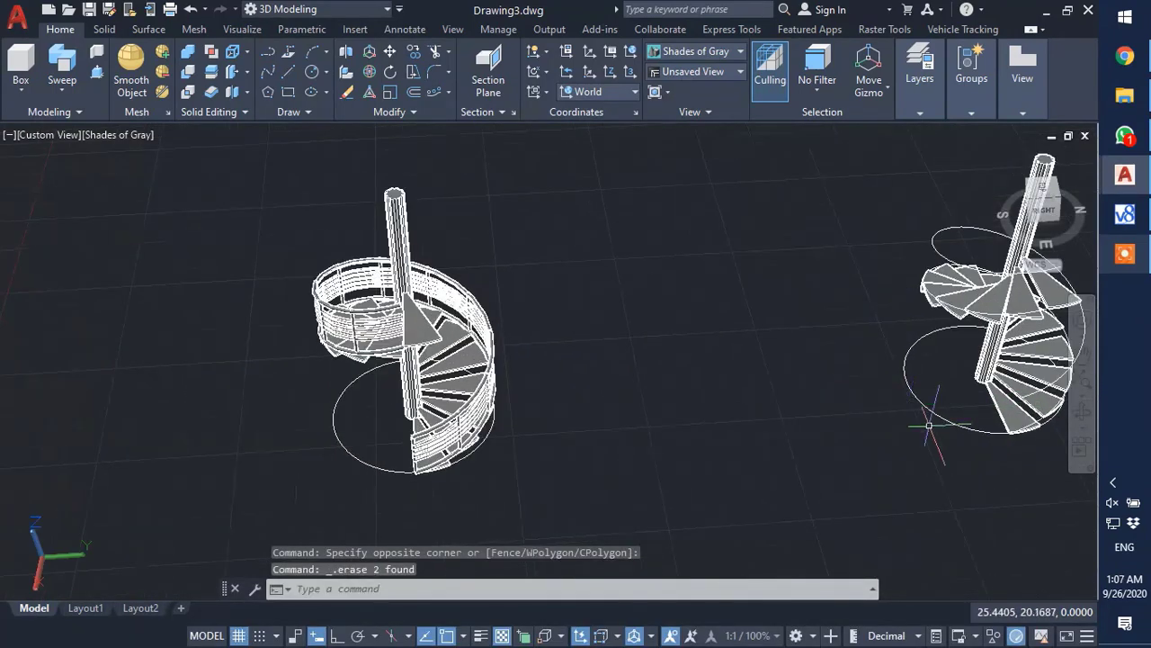
pyautogui.click(1082, 348)
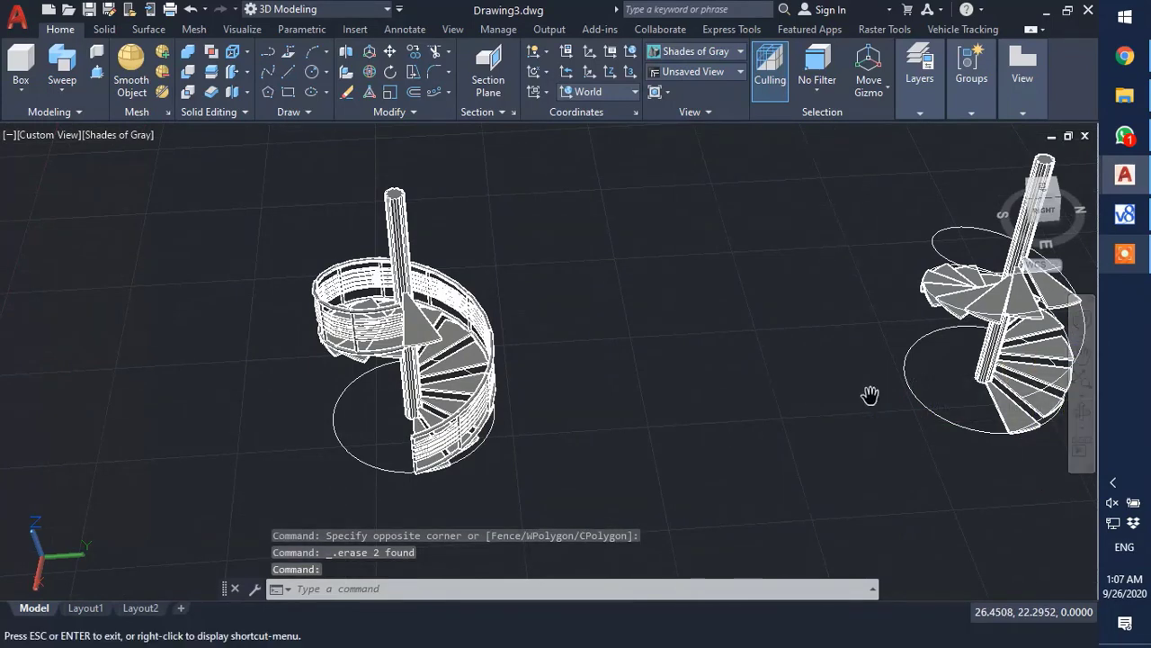
pyautogui.moveTo(799, 393); pyautogui.dragTo(686, 396)
pyautogui.scroll(2, 747, 391)
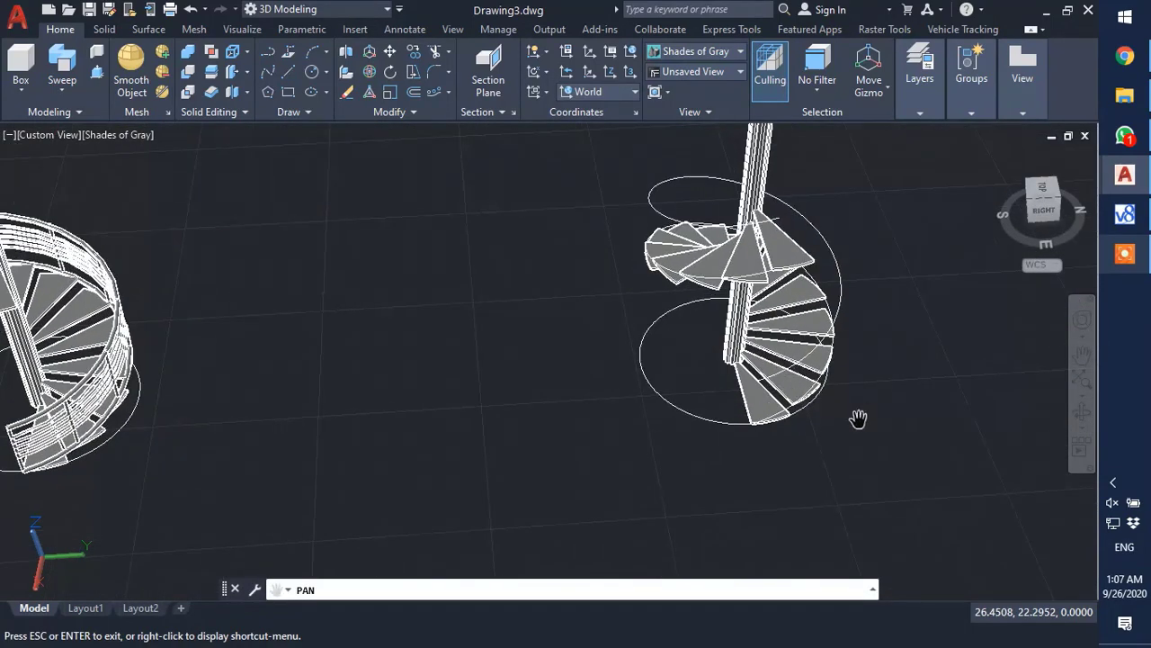
pyautogui.press('Escape')
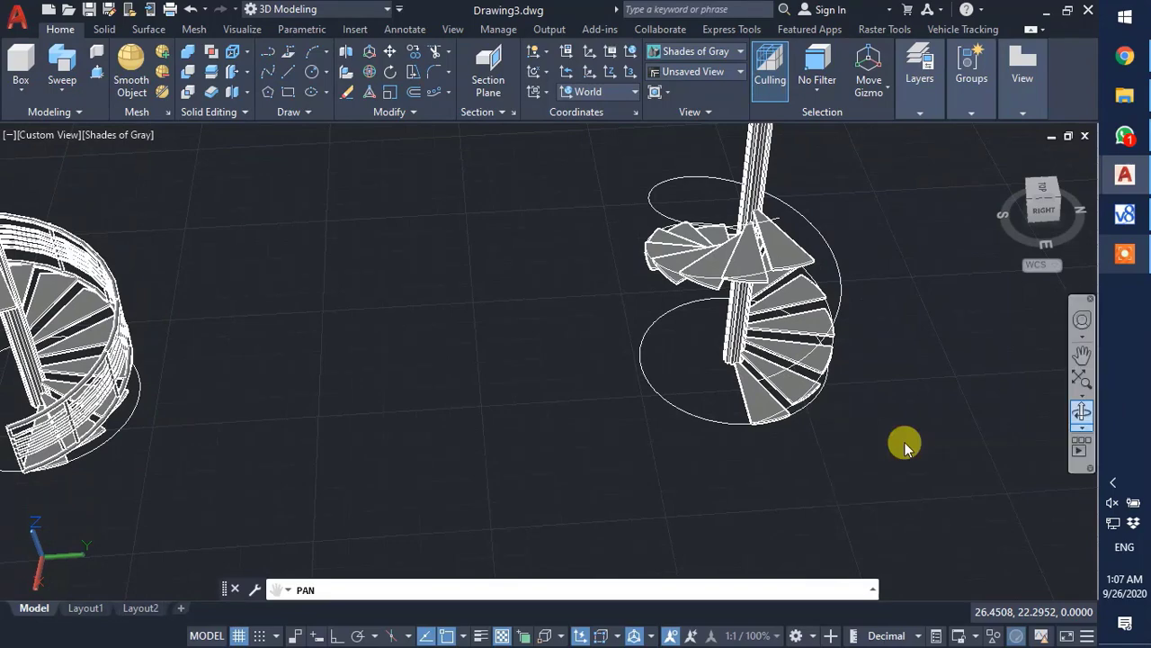
pyautogui.click(1078, 414)
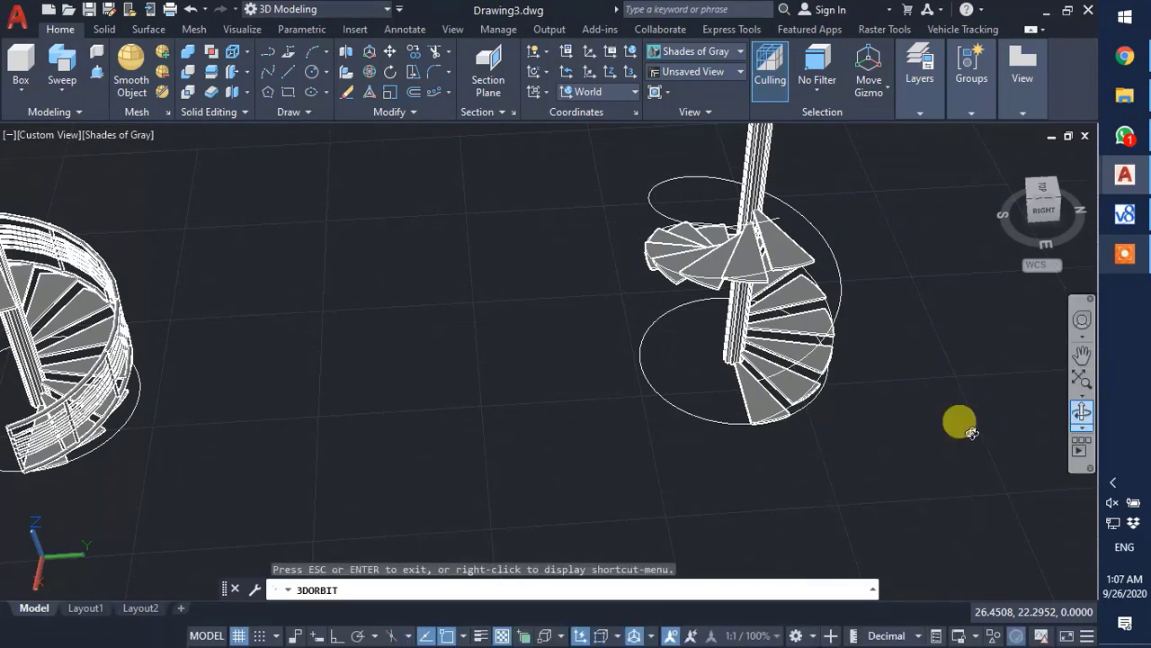
pyautogui.moveTo(926, 415); pyautogui.dragTo(864, 273)
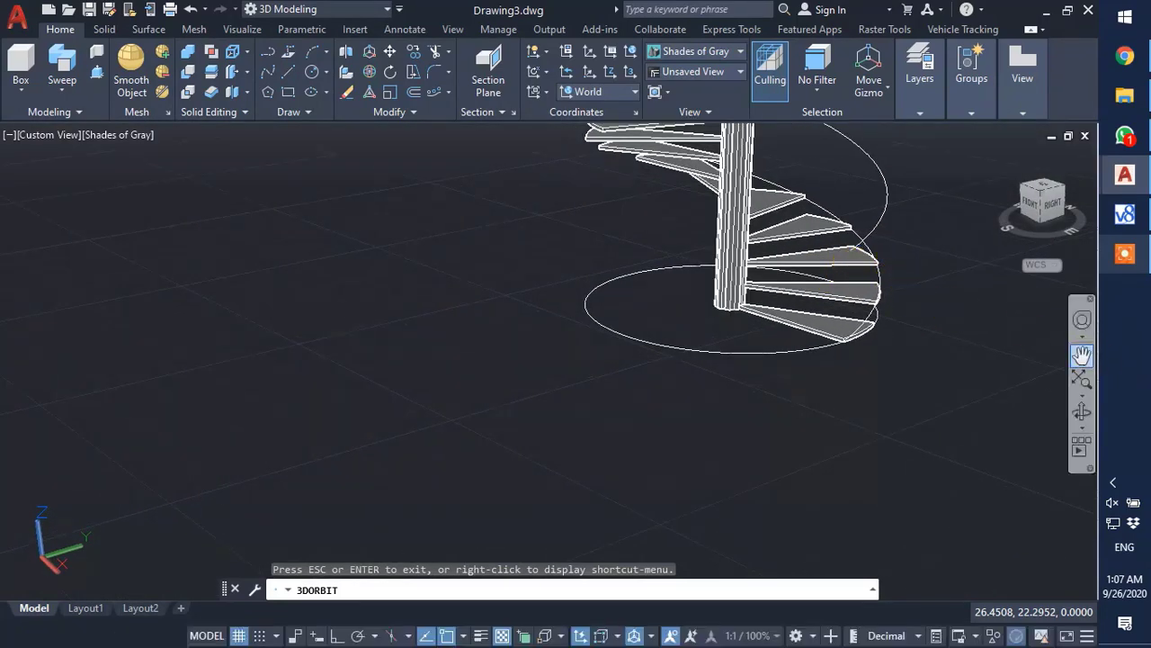
pyautogui.click(1082, 352)
pyautogui.moveTo(913, 333); pyautogui.dragTo(624, 405)
pyautogui.scroll(4, 657, 362)
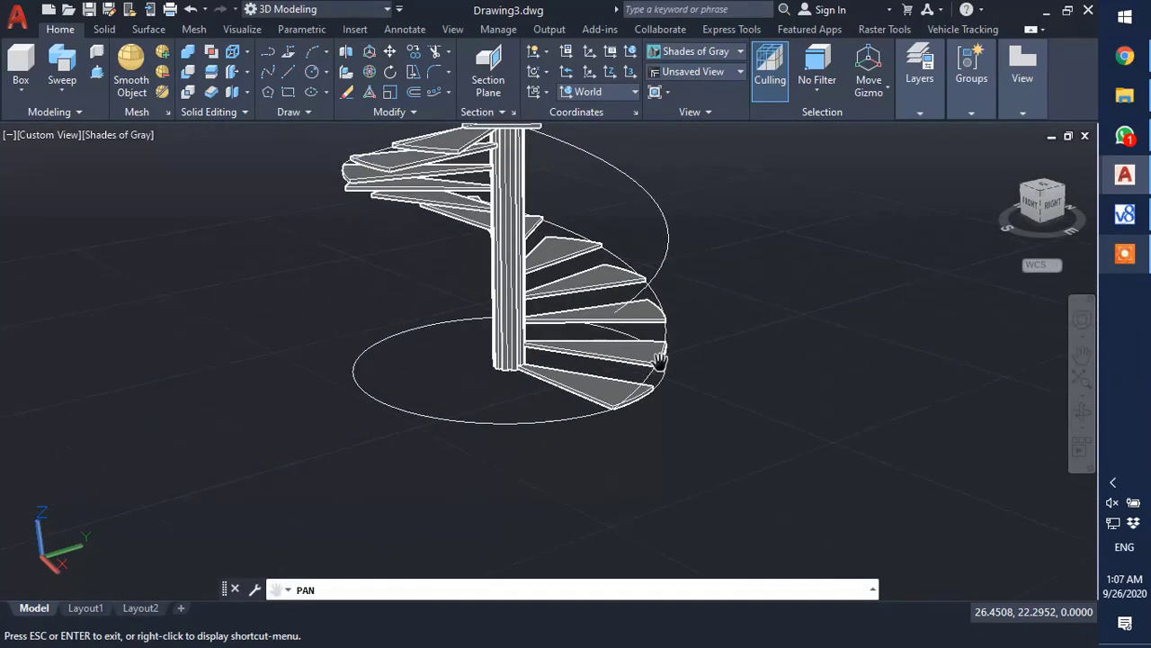
pyautogui.scroll(1, 687, 377)
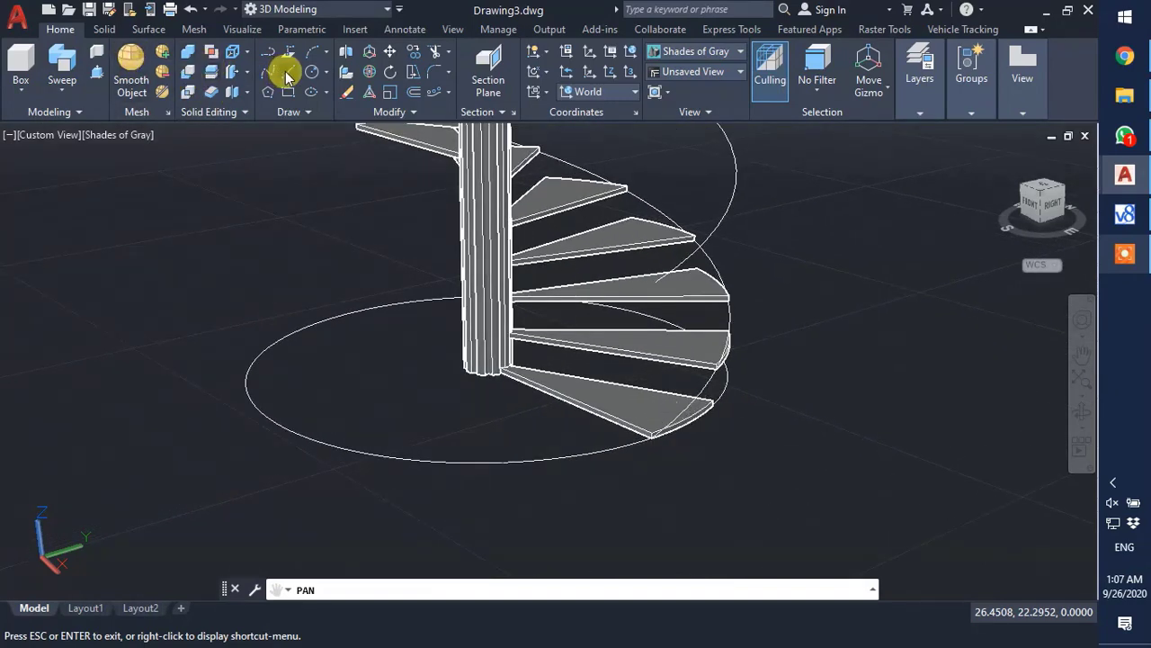
pyautogui.press('Escape')
pyautogui.write('l')
pyautogui.press('Return')
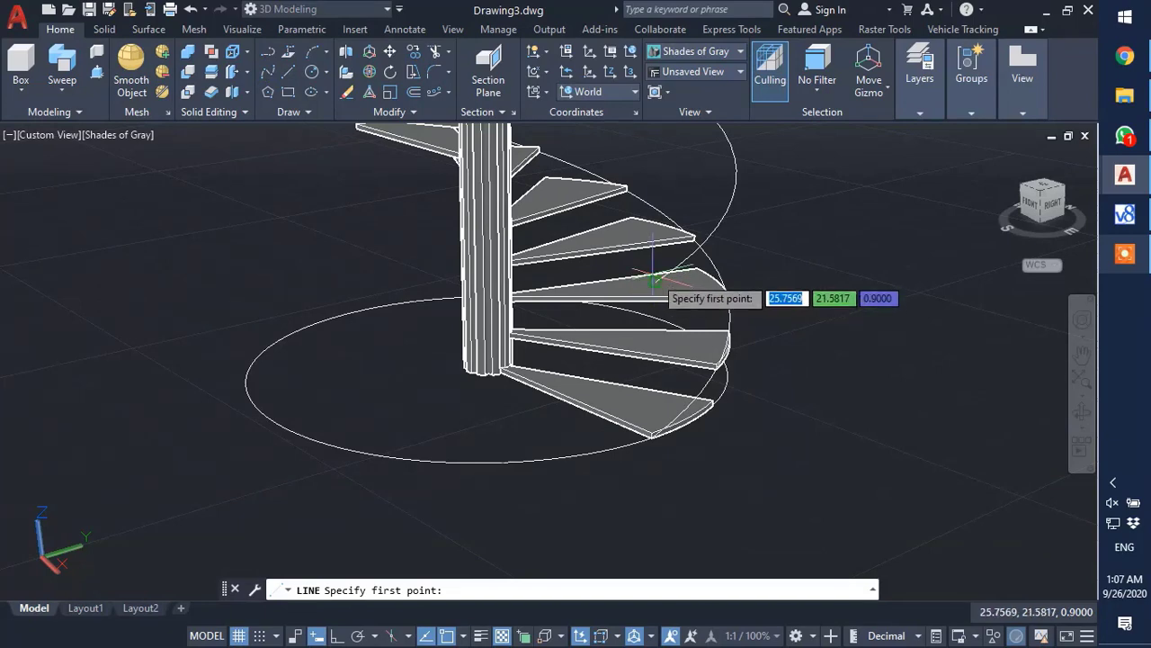
pyautogui.click(653, 434)
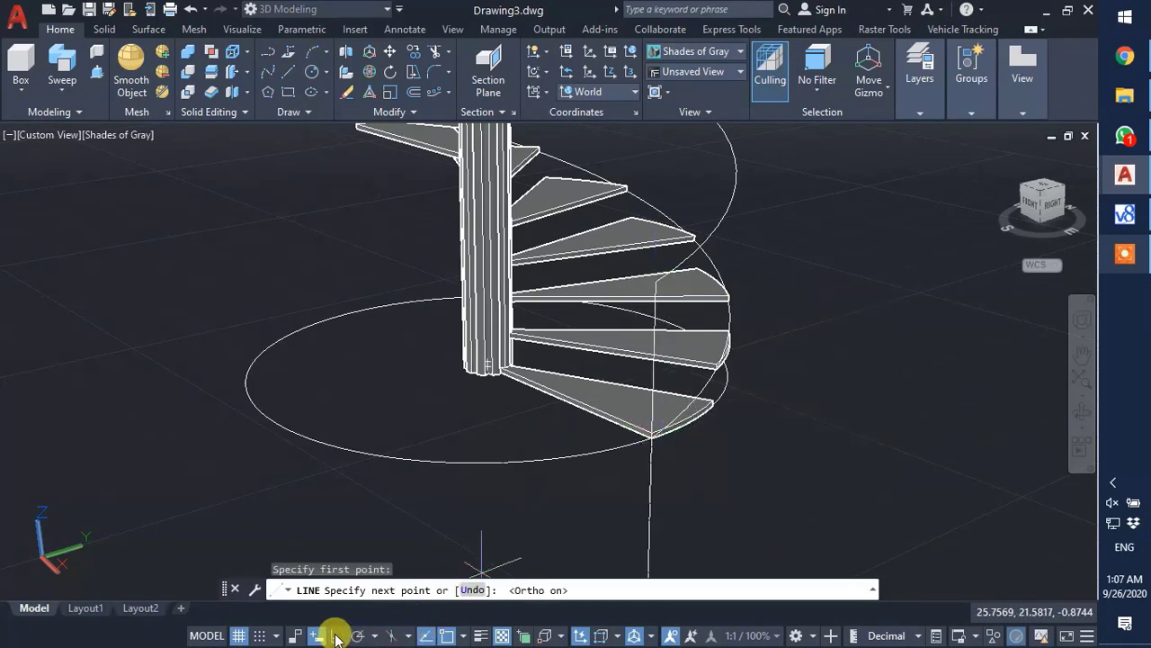
pyautogui.scroll(1, 654, 439)
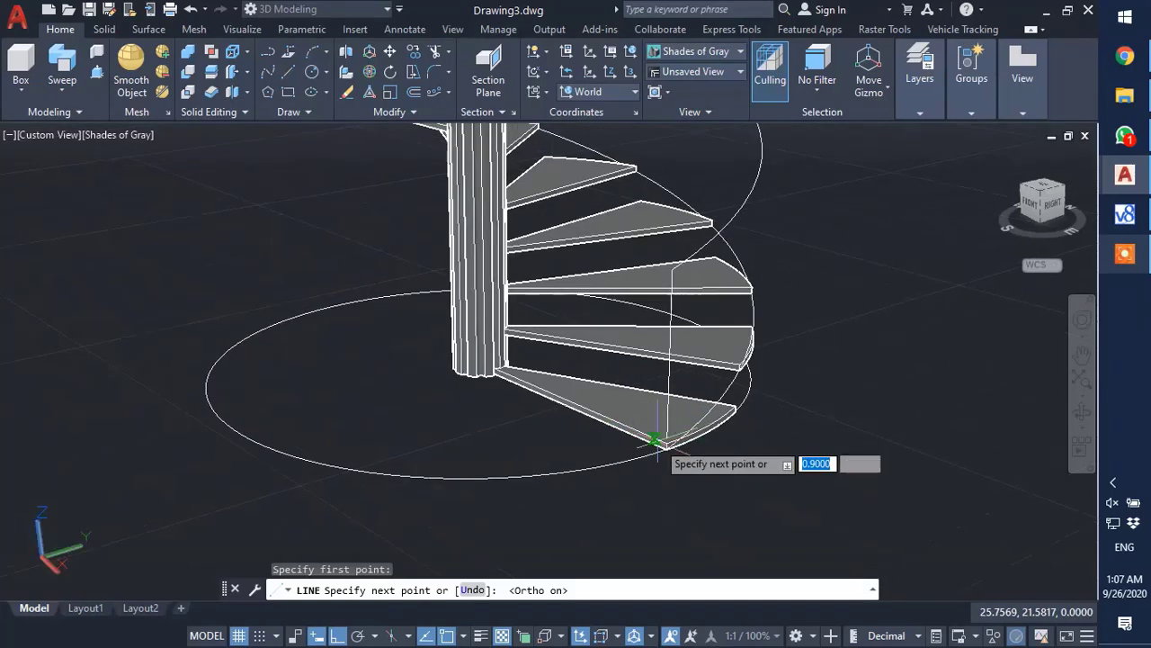
pyautogui.scroll(4, 702, 491)
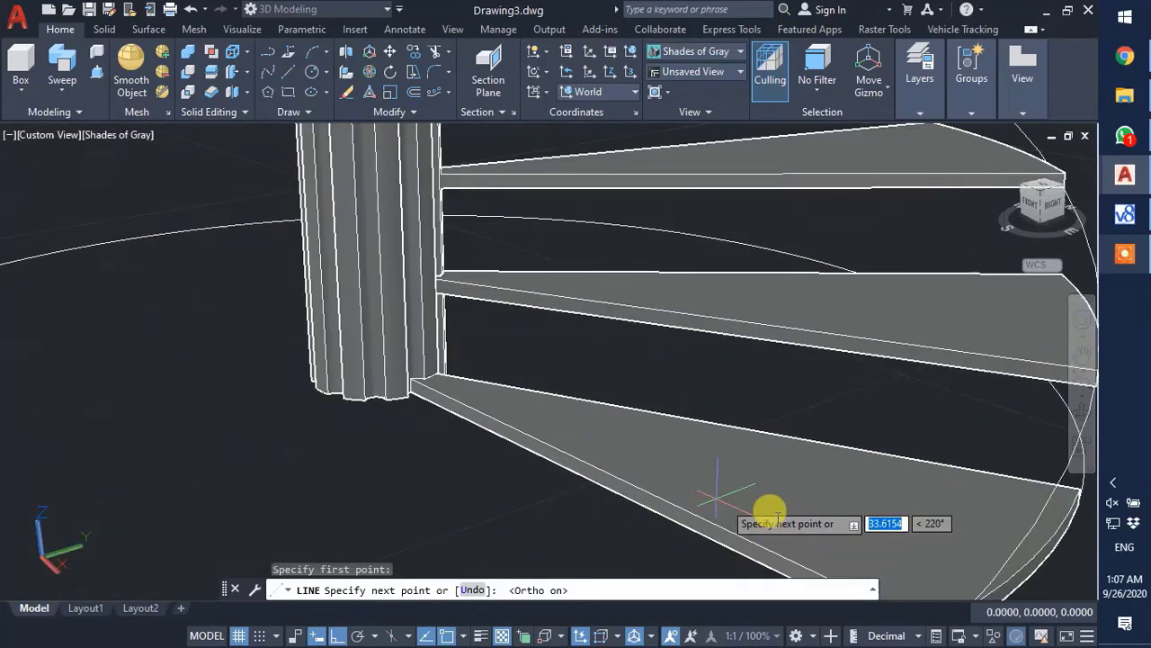
pyautogui.scroll(-4, 717, 496)
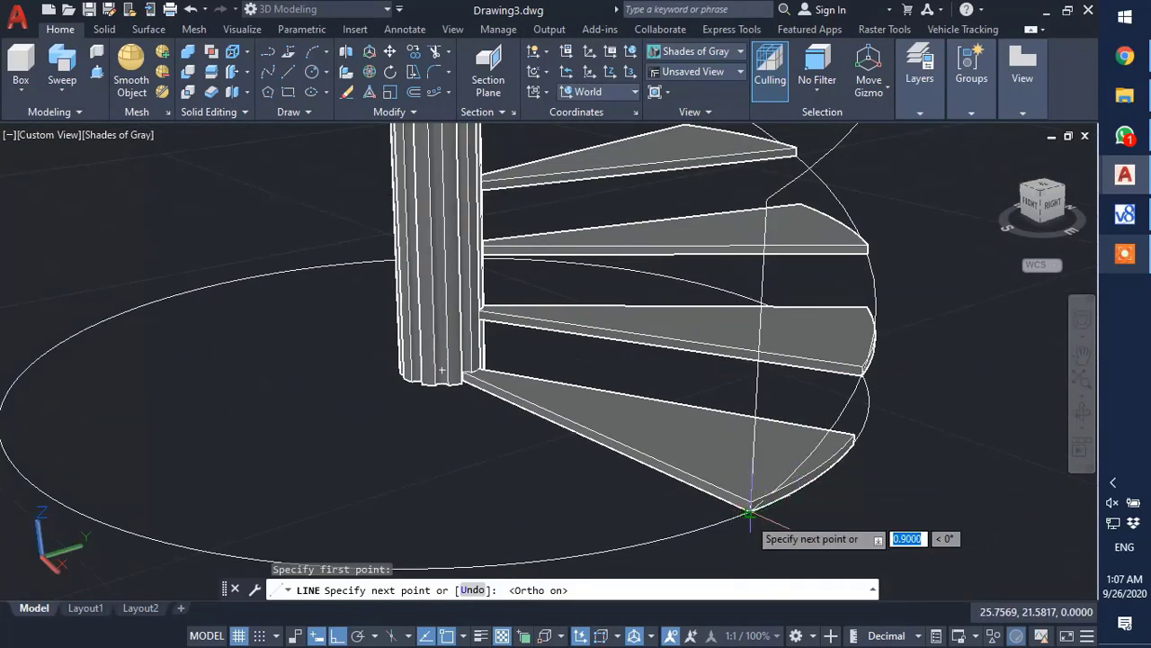
pyautogui.scroll(-1, 712, 479)
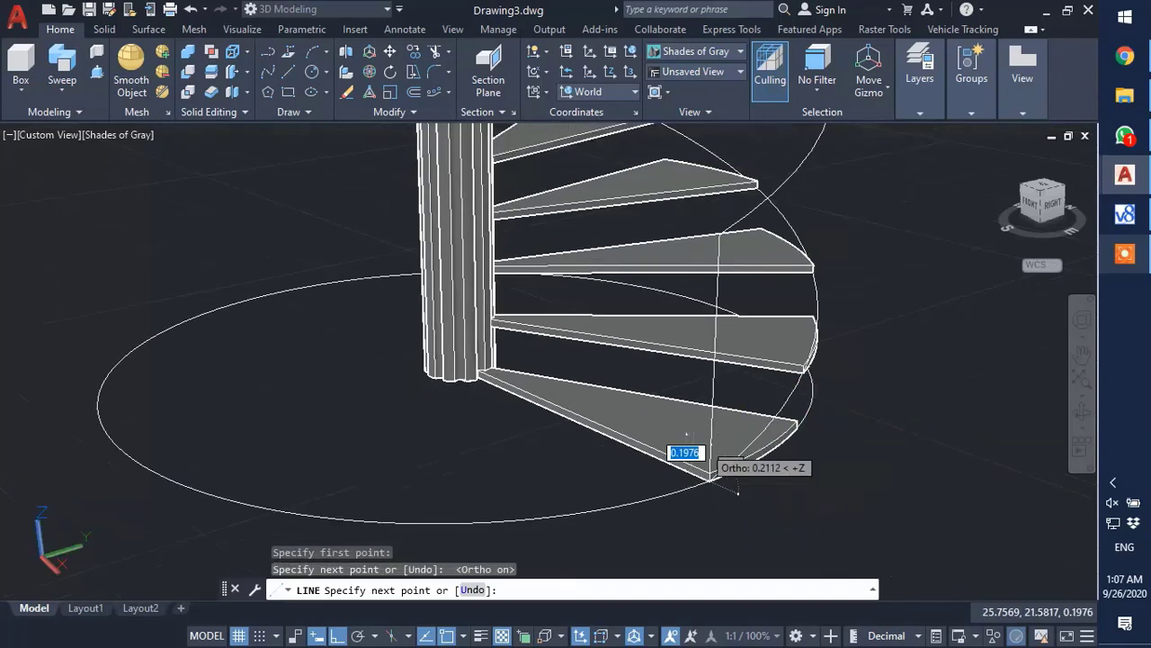
pyautogui.scroll(-5, 710, 477)
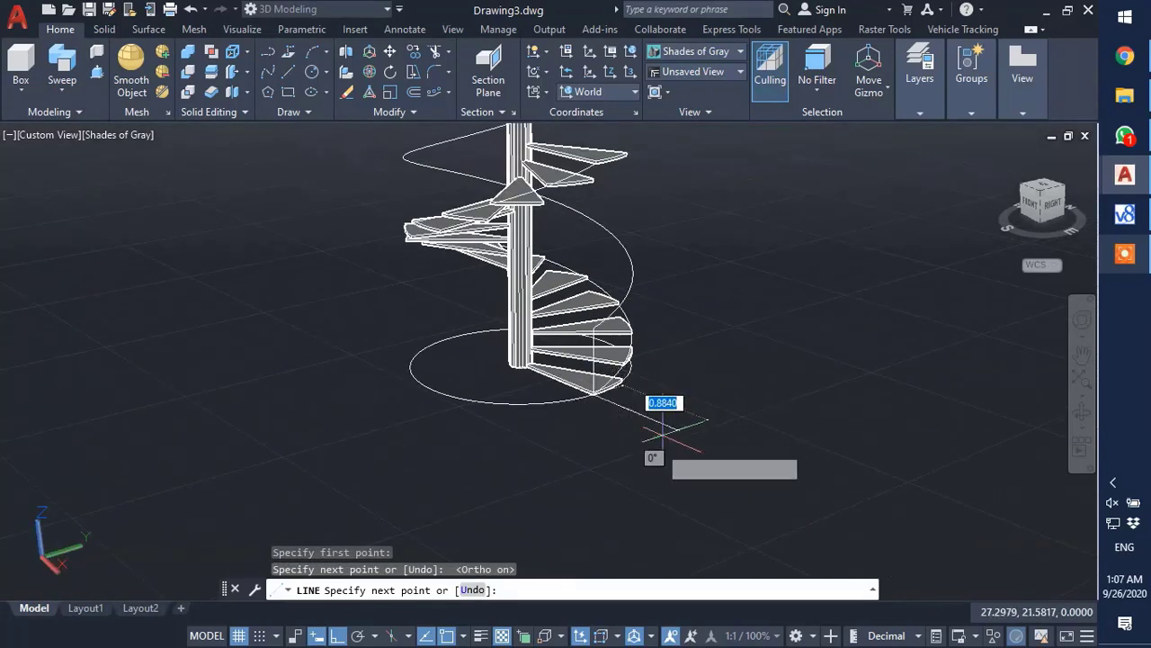
pyautogui.scroll(-2, 663, 436)
pyautogui.press('Escape')
pyautogui.scroll(4, 609, 126)
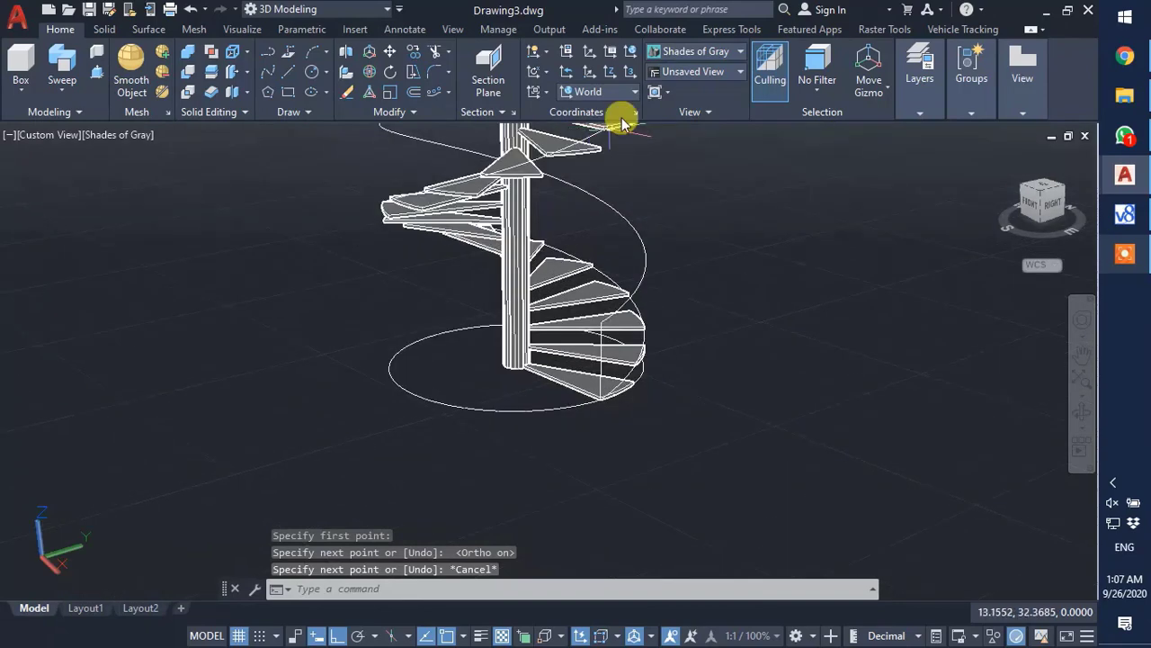
# - Draw a vertical line from the upper helix's top end down to the outer corner of the highest step
pyautogui.click(1083, 355)
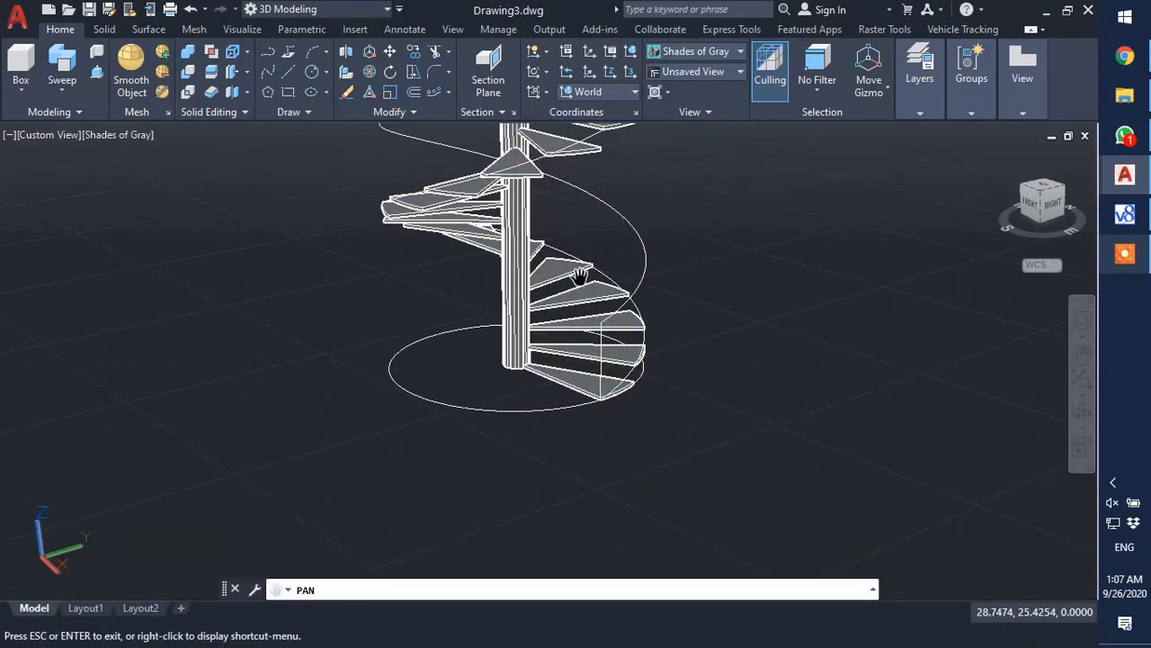
pyautogui.moveTo(579, 277); pyautogui.dragTo(556, 440)
pyautogui.scroll(1, 574, 172)
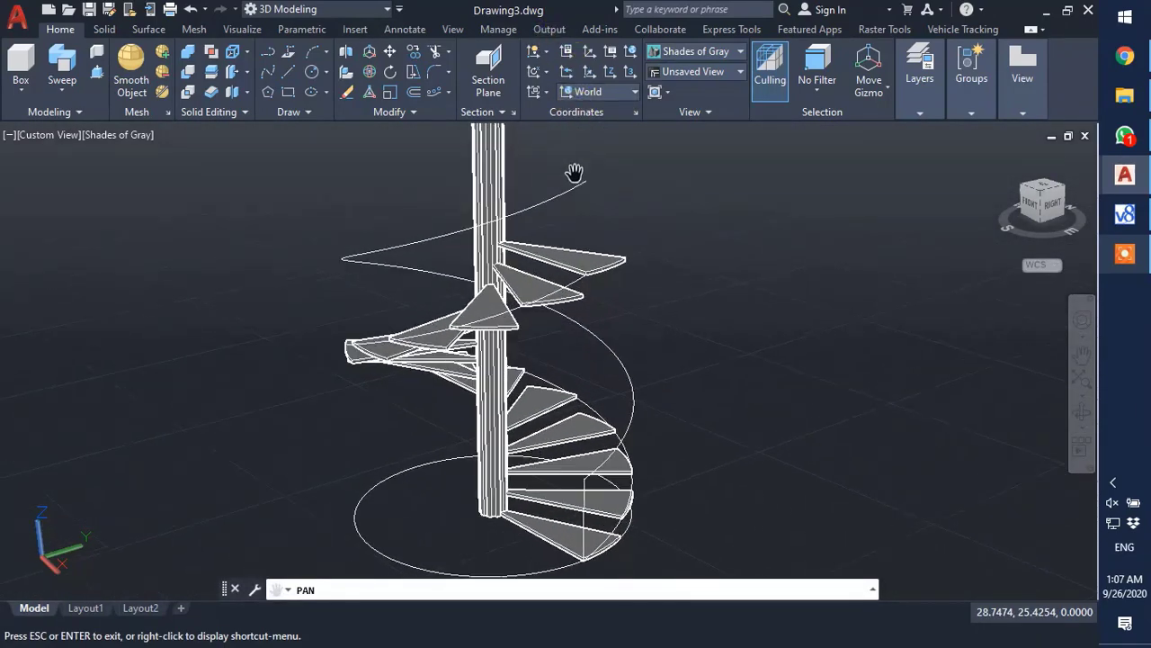
pyautogui.scroll(1, 620, 172)
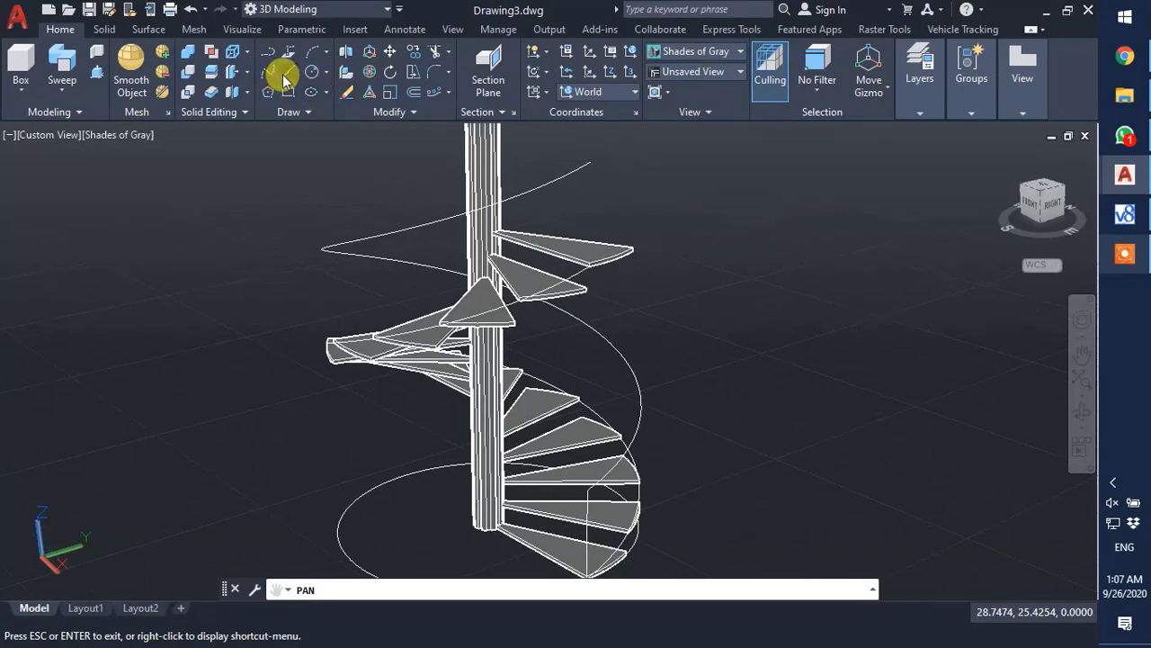
pyautogui.press('Escape')
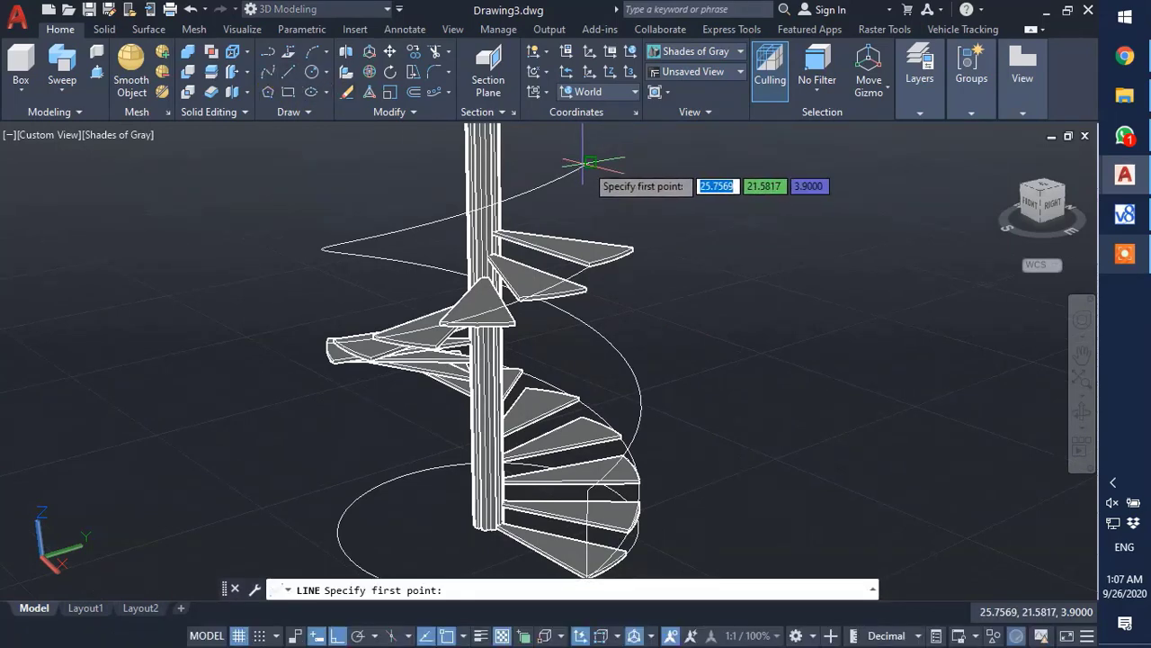
pyautogui.click(589, 161)
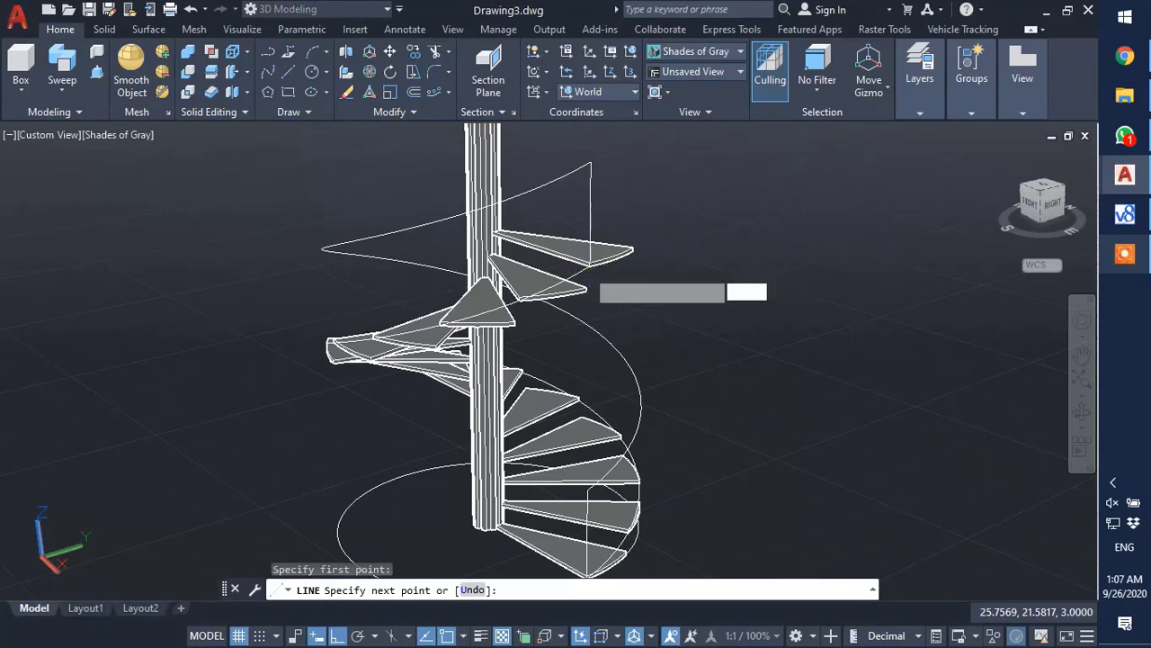
pyautogui.click(590, 265)
pyautogui.press('Escape')
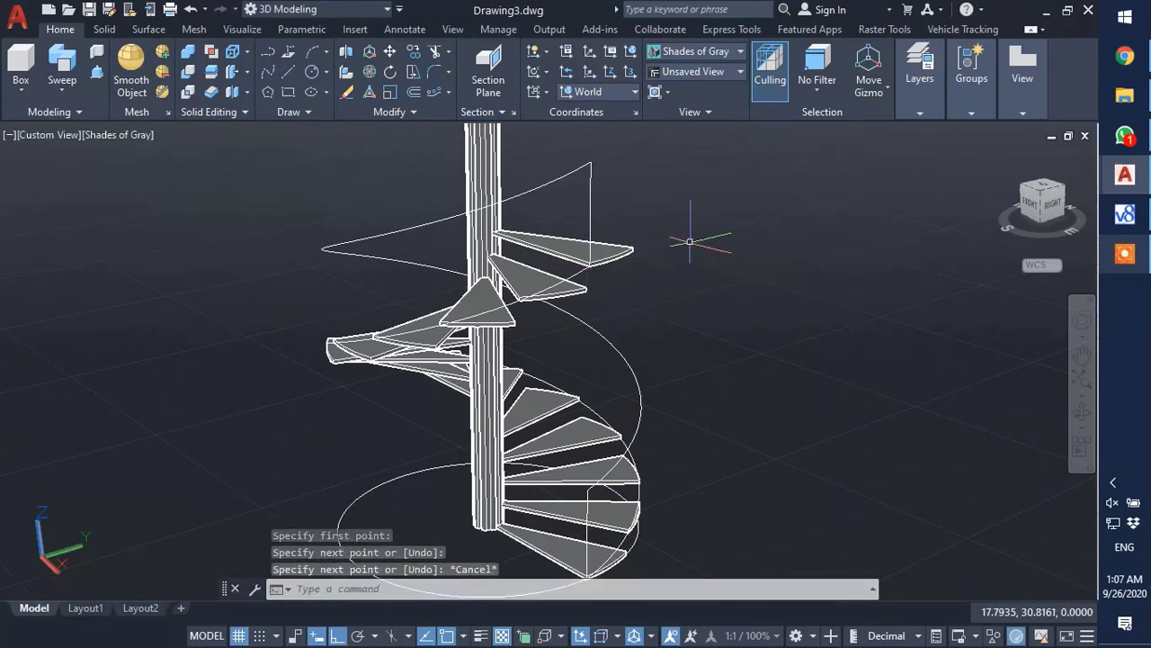
# - Draw a circle with radius 0.025 centred on the top end of the upper helix
pyautogui.scroll(-3, 547, 378)
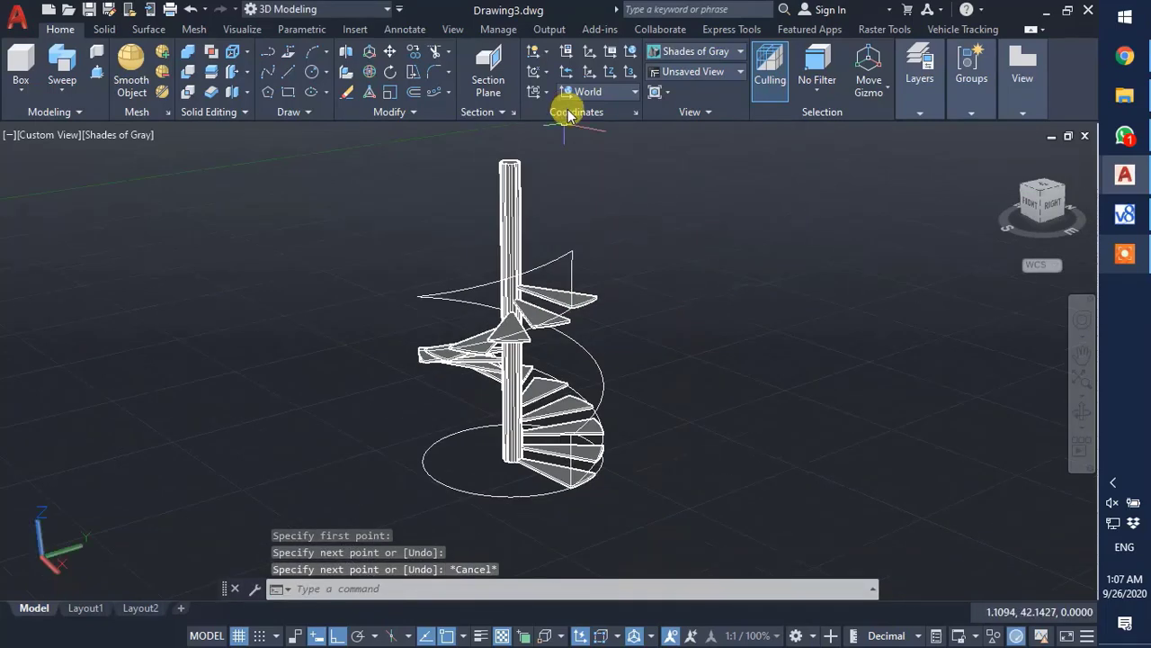
pyautogui.click(315, 75)
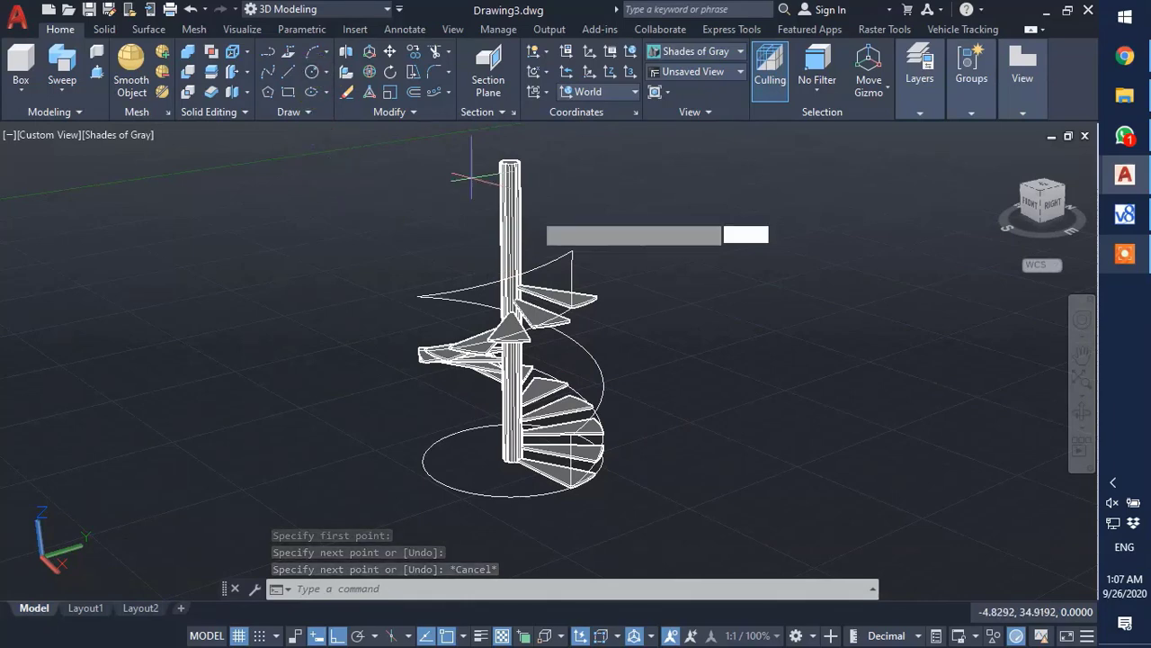
pyautogui.scroll(2, 576, 239)
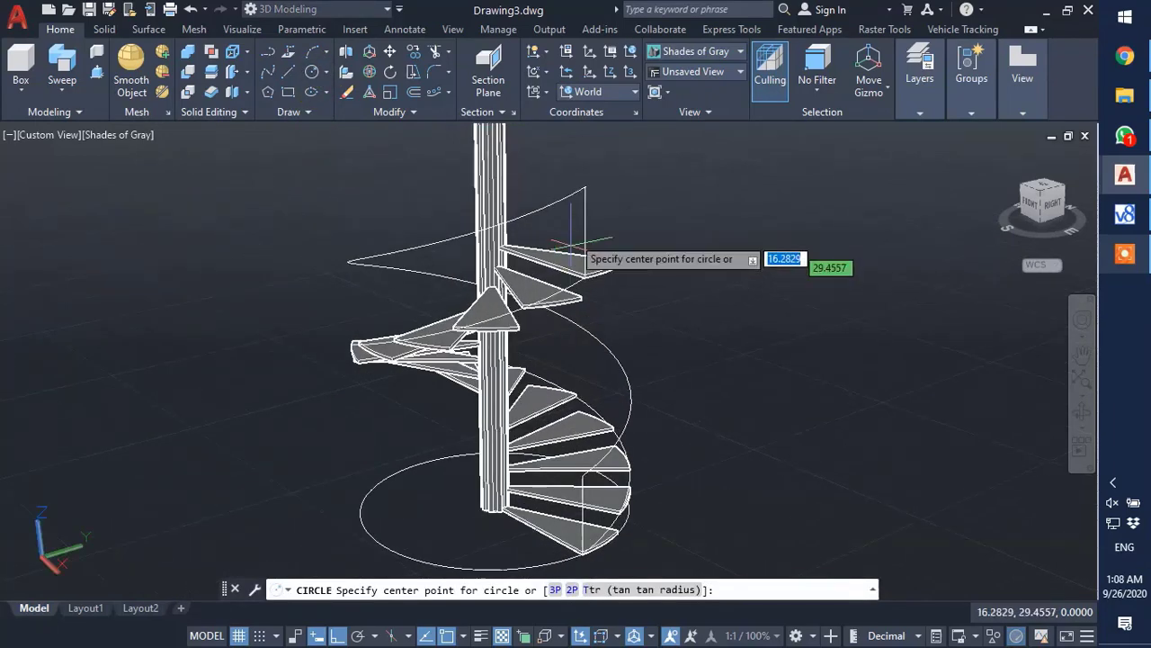
pyautogui.click(585, 186)
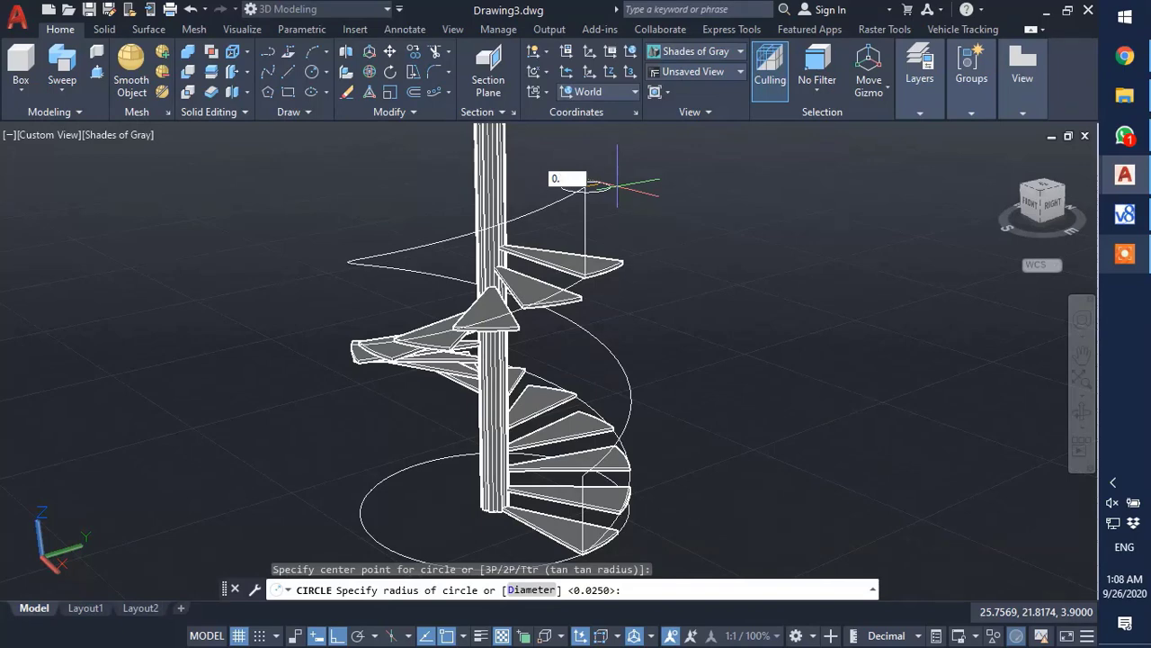
pyautogui.press('Return')
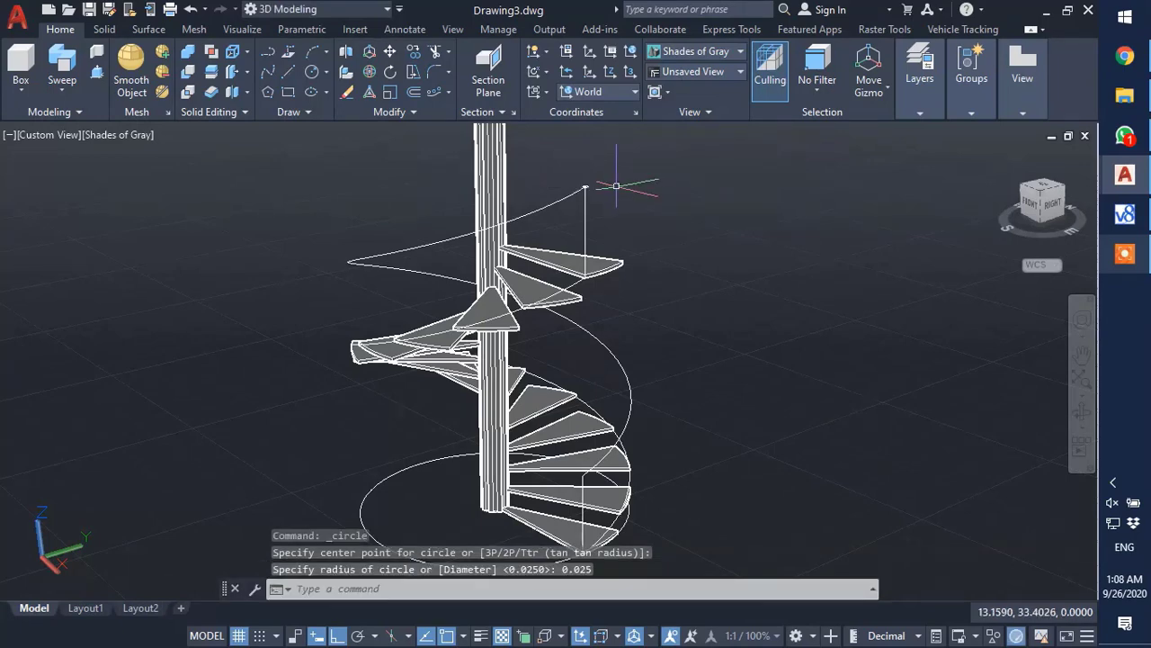
# - Extrude the vertical line at the staircase's foot along the lower helix path to form a continuous curved railing panel
pyautogui.scroll(-2, 547, 261)
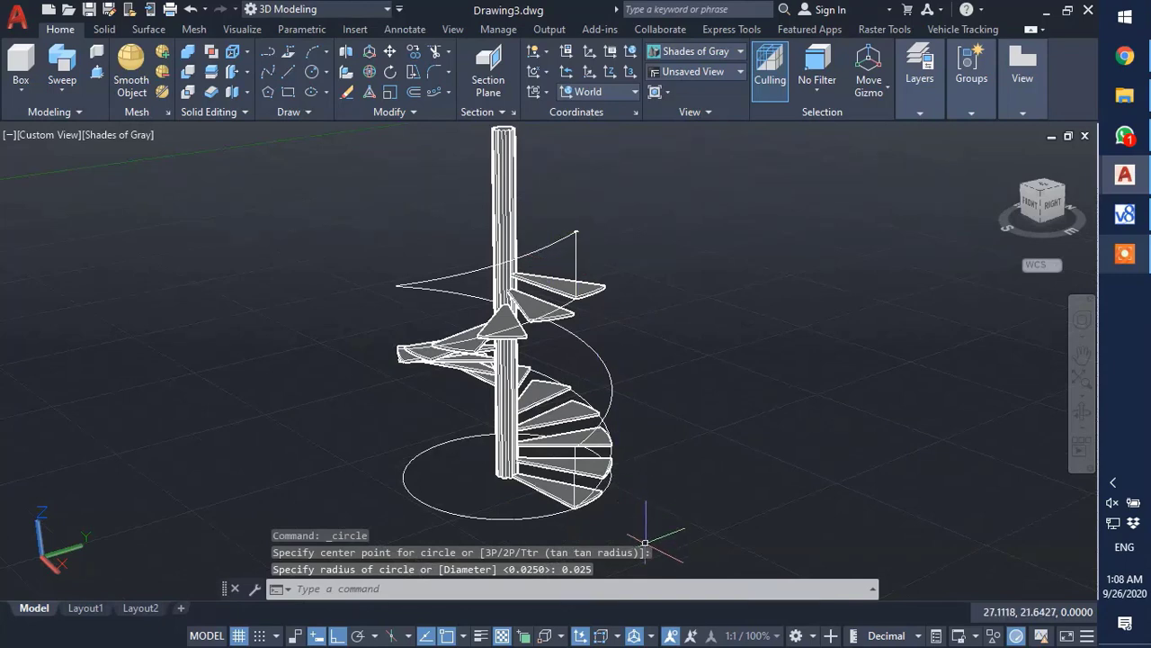
pyautogui.scroll(2, 645, 542)
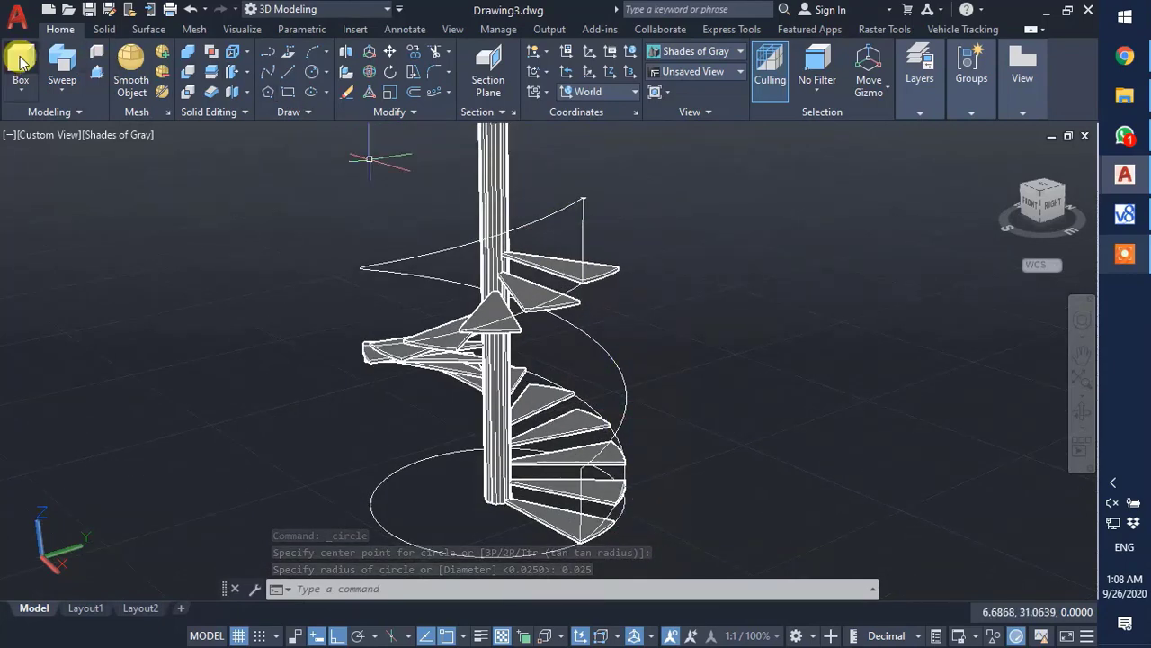
pyautogui.click(68, 101)
pyautogui.click(82, 123)
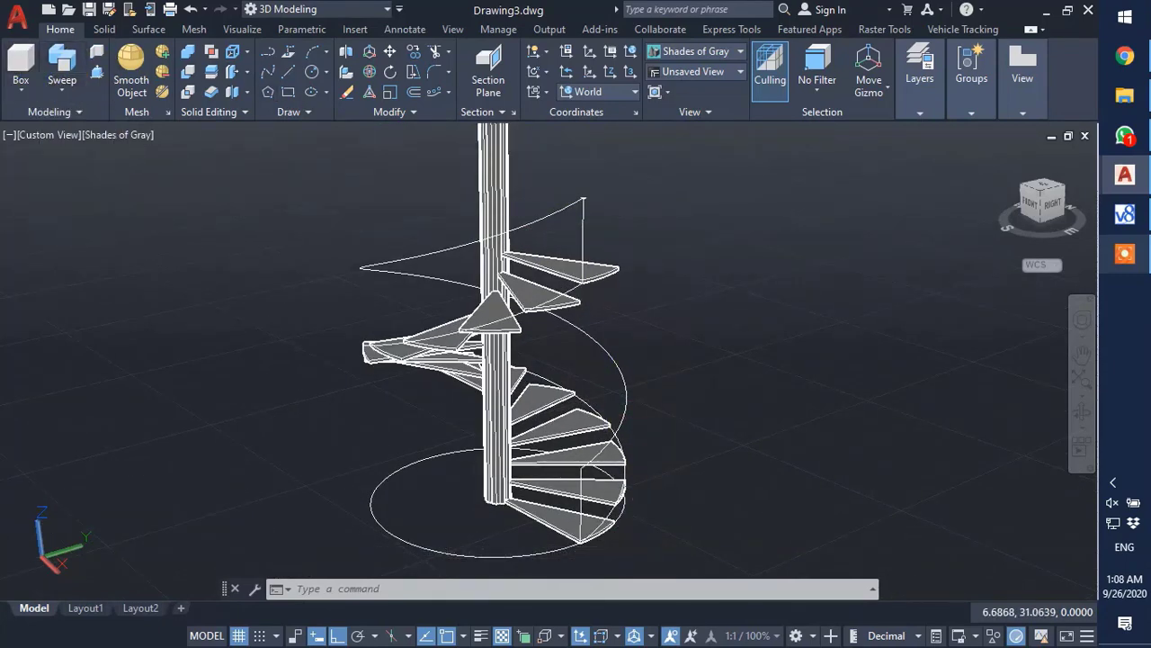
pyautogui.click(582, 514)
pyautogui.rightClick(659, 520)
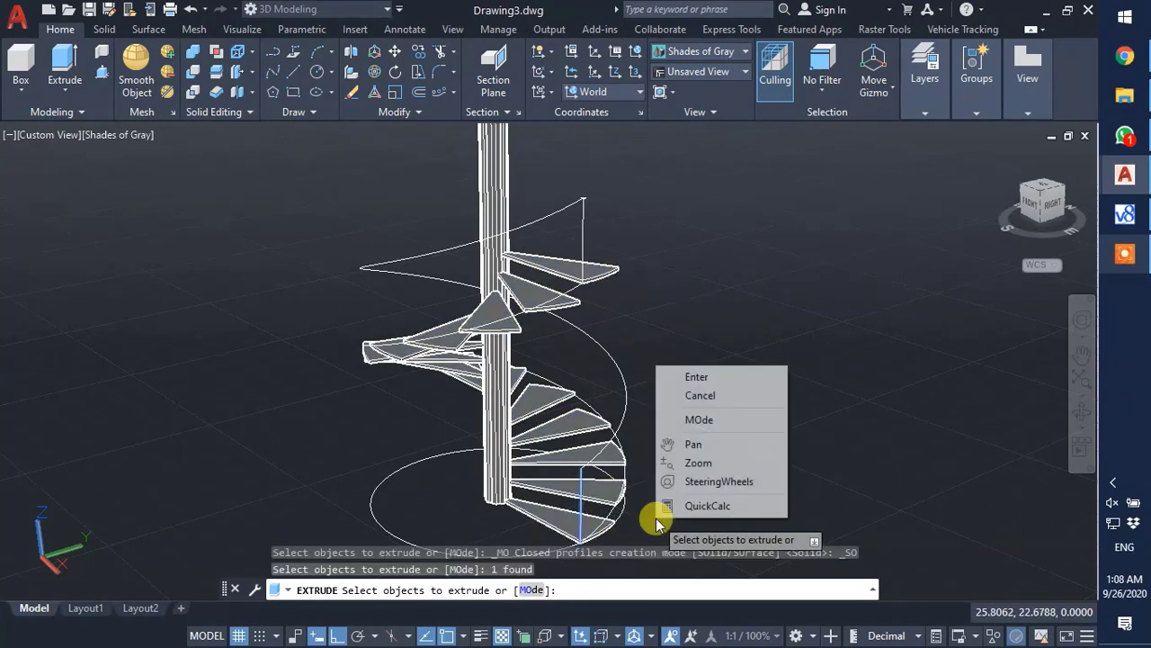
pyautogui.click(698, 379)
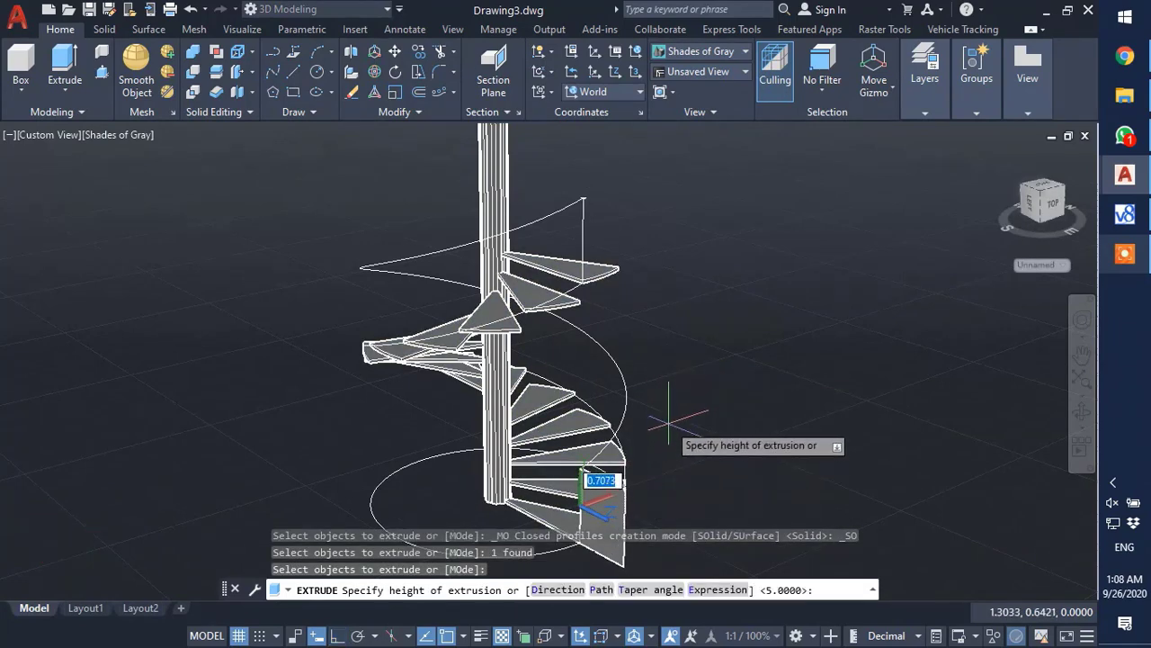
pyautogui.click(604, 589)
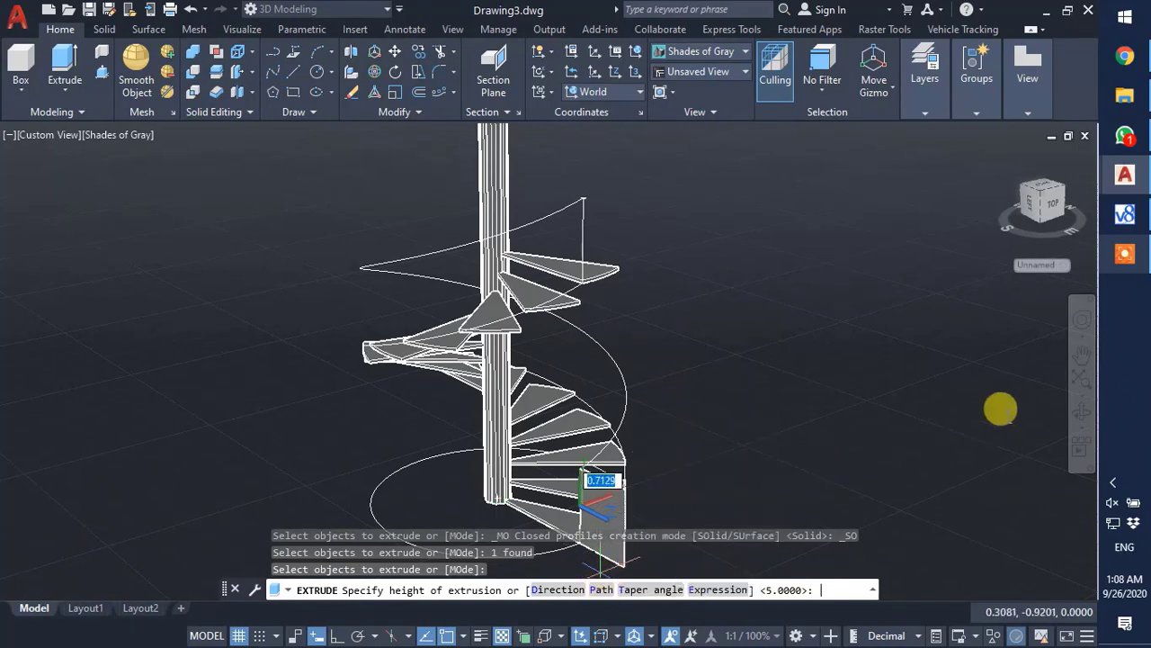
pyautogui.click(1082, 412)
pyautogui.moveTo(728, 475); pyautogui.dragTo(624, 533)
pyautogui.press('Escape')
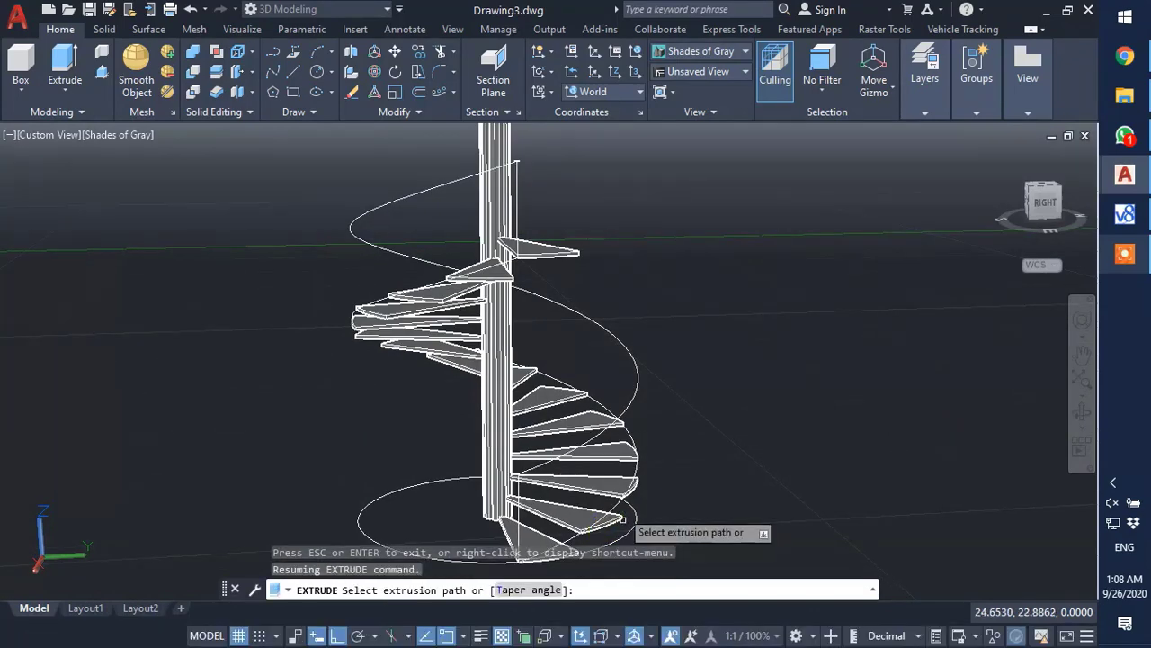
pyautogui.click(638, 456)
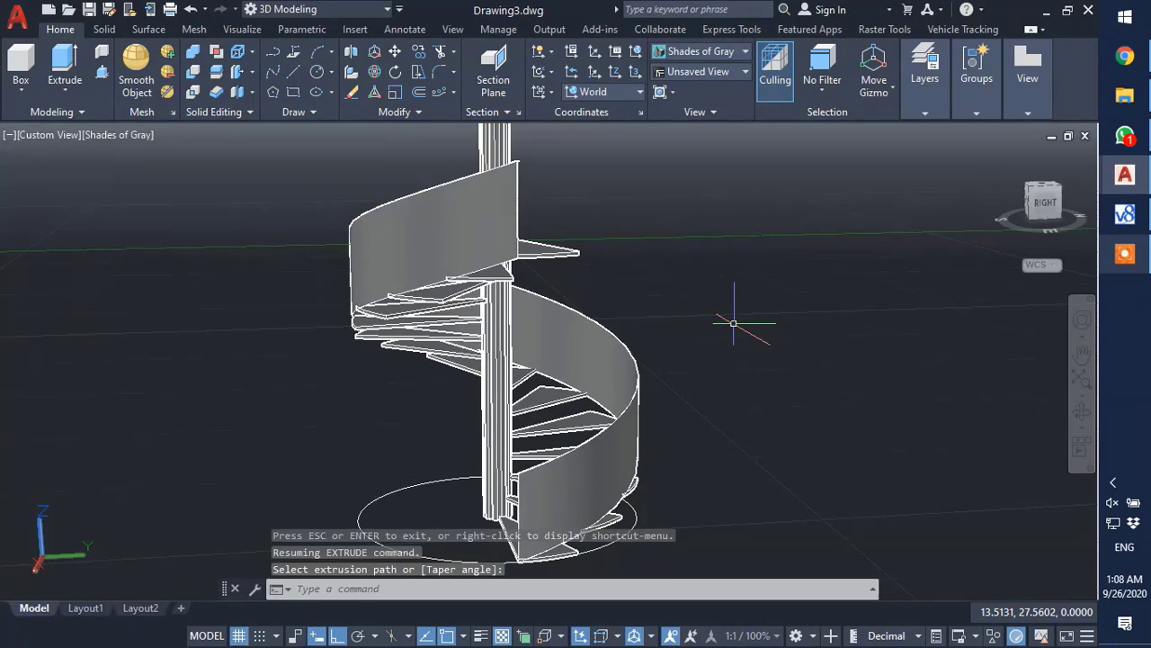
pyautogui.scroll(-1, 602, 284)
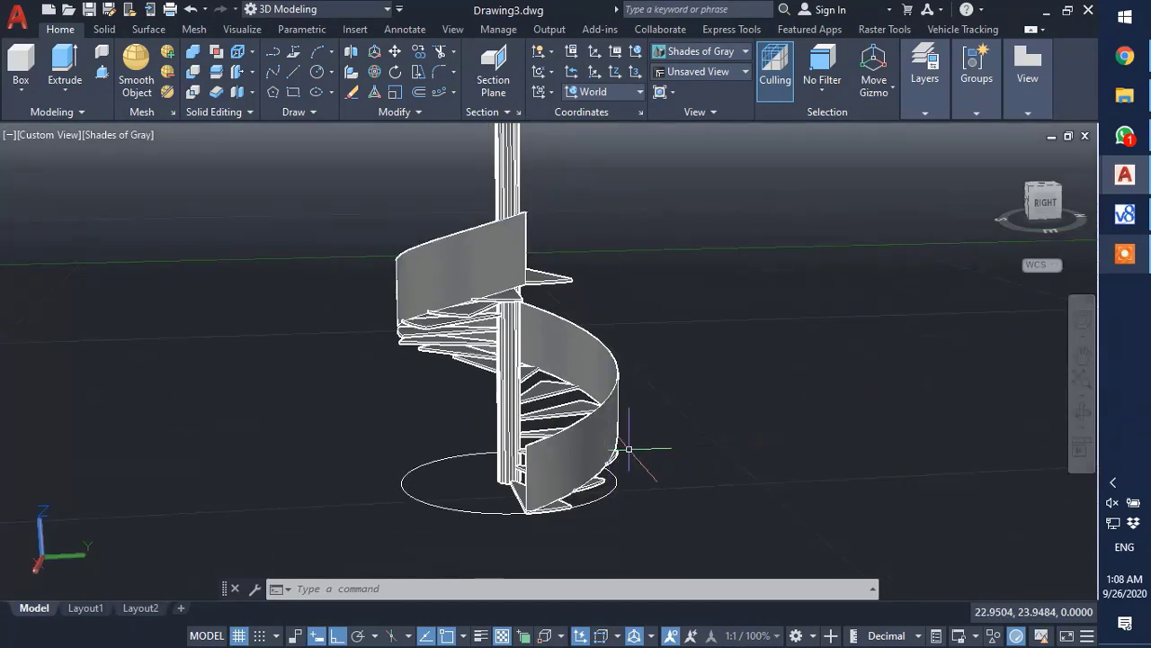
pyautogui.scroll(3, 531, 447)
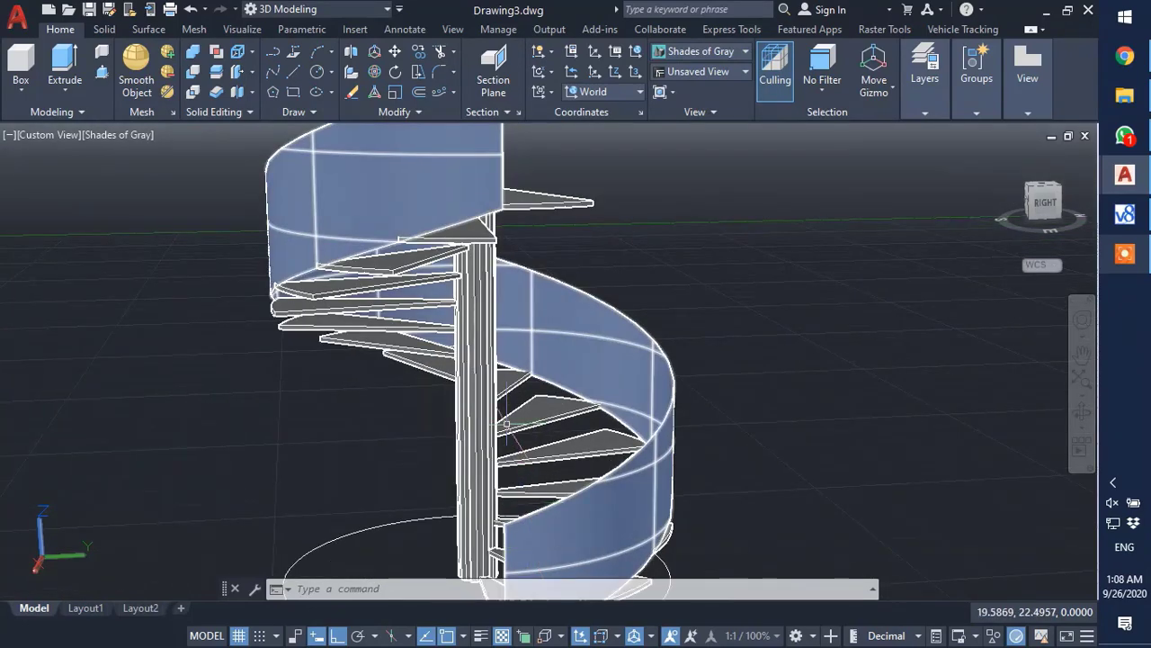
pyautogui.scroll(-4, 471, 514)
pyautogui.scroll(5, 471, 514)
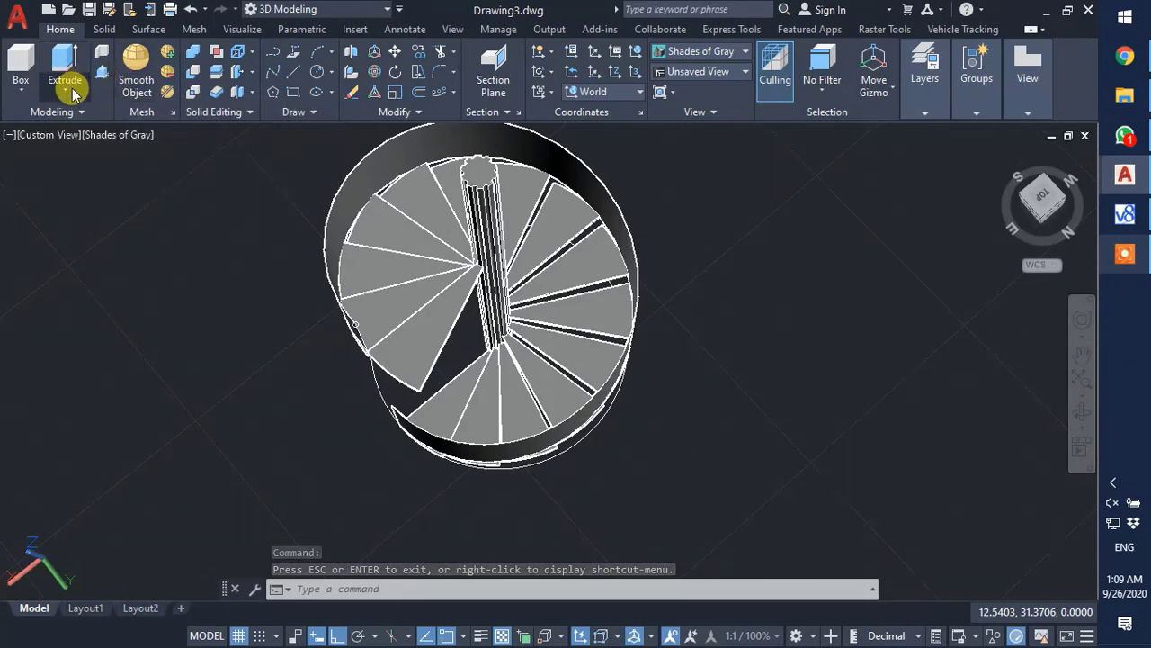
pyautogui.click(79, 107)
pyautogui.click(85, 218)
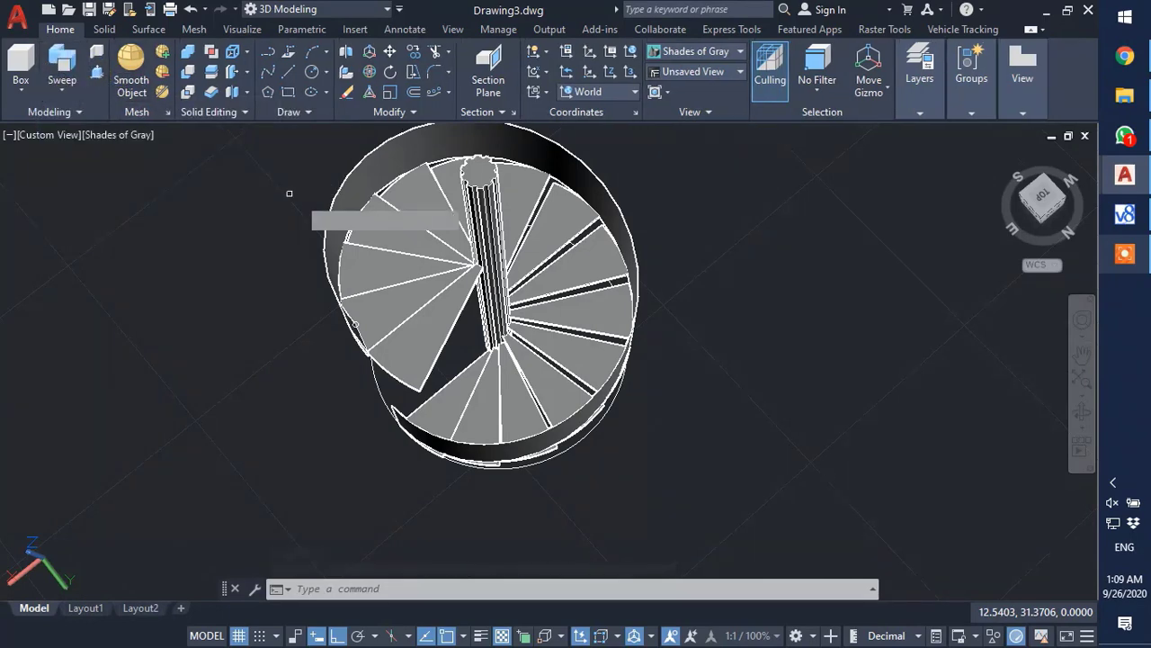
pyautogui.scroll(1, 349, 340)
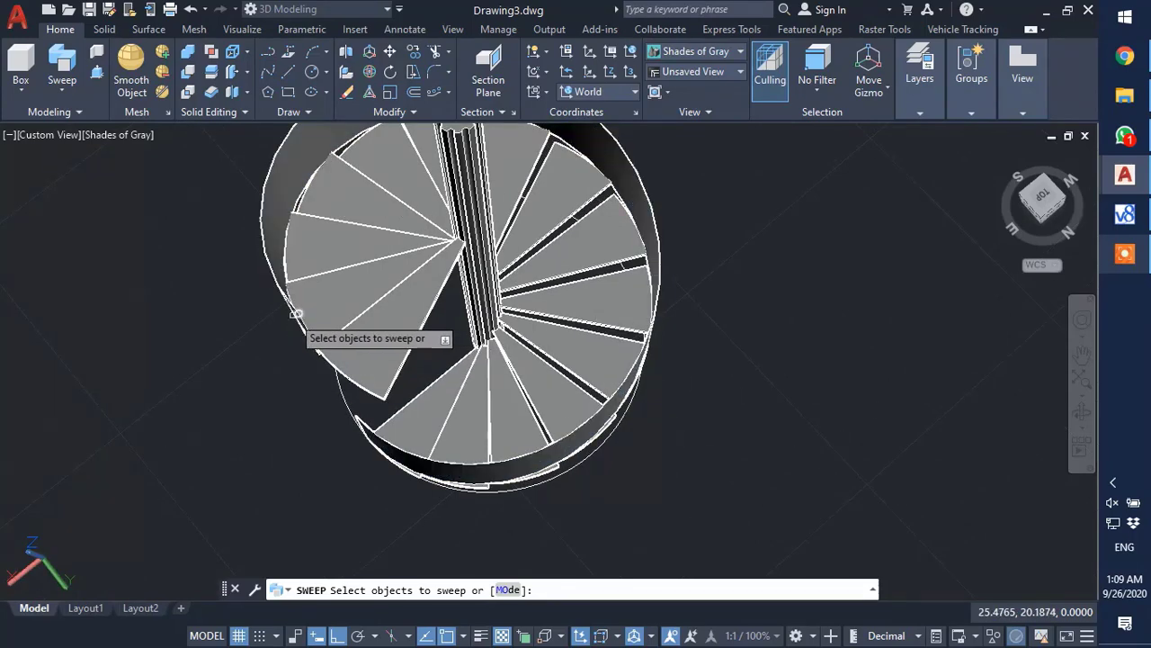
pyautogui.scroll(2, 257, 321)
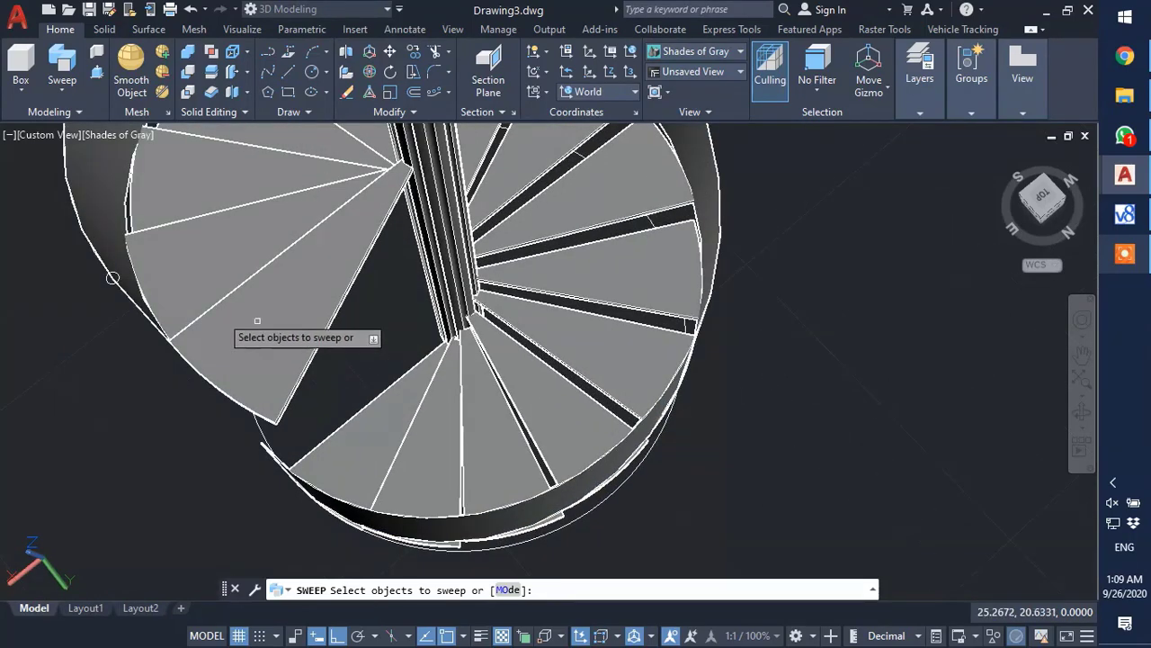
pyautogui.click(113, 278)
pyautogui.click(133, 300)
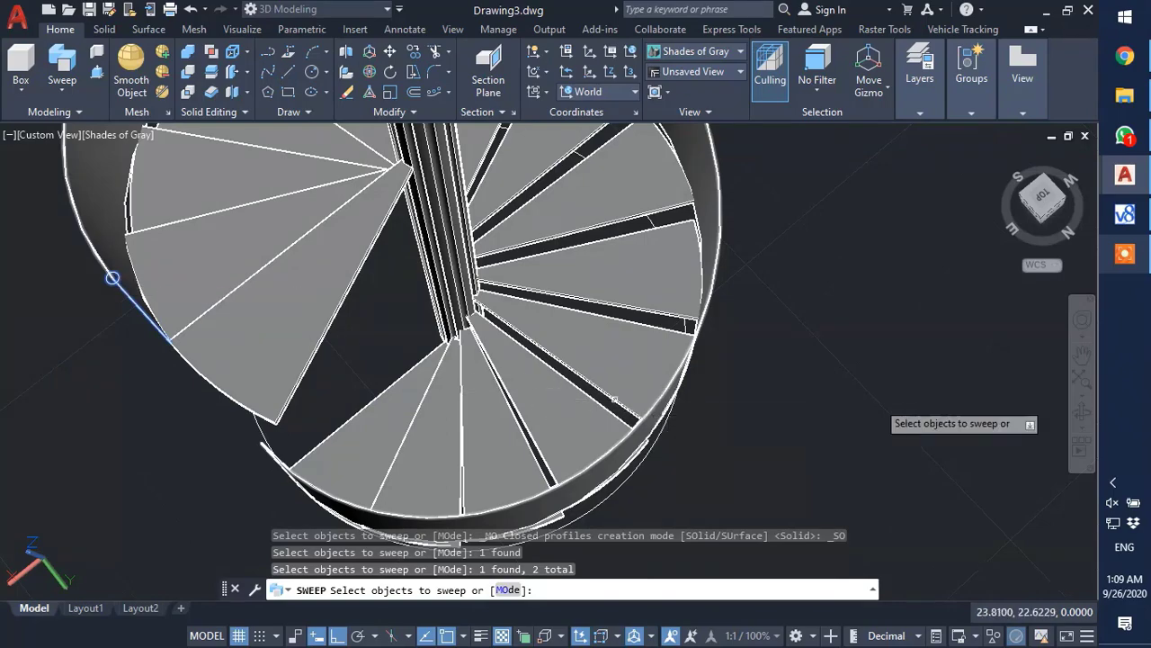
pyautogui.press('Escape')
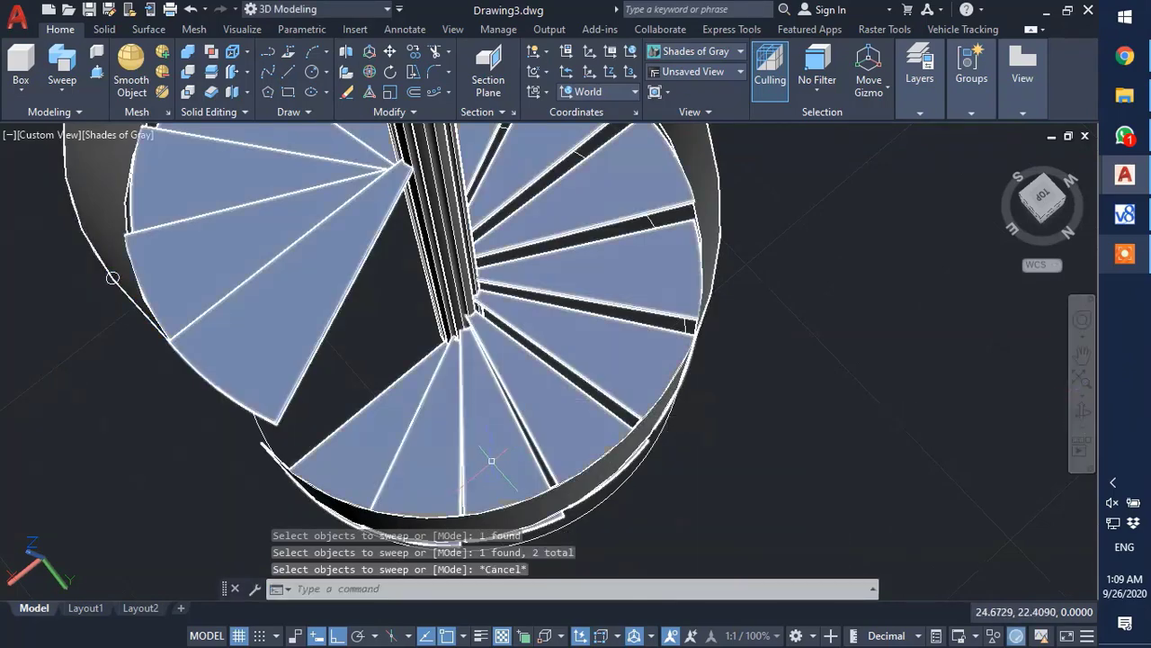
# - Sweep the small circle at the upper helix's end along the panel's upper helix and vertical end lines to form the handrail
pyautogui.click(1082, 410)
pyautogui.moveTo(655, 442); pyautogui.dragTo(754, 375)
pyautogui.moveTo(334, 225); pyautogui.dragTo(284, 211)
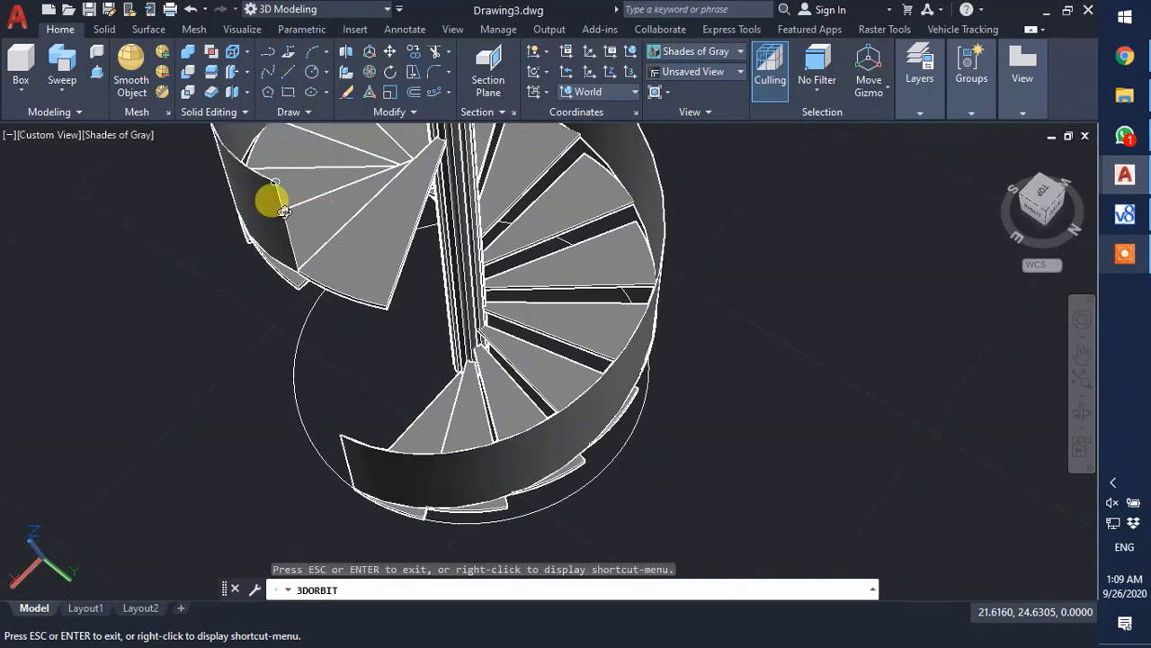
pyautogui.press('Escape')
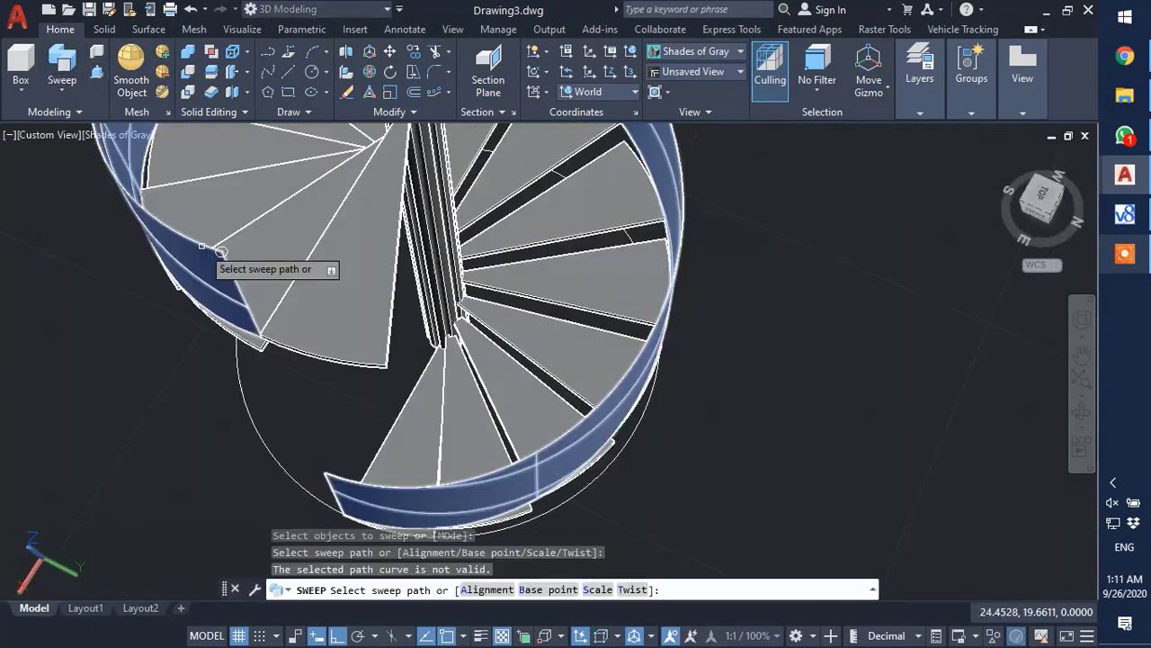
pyautogui.click(219, 252)
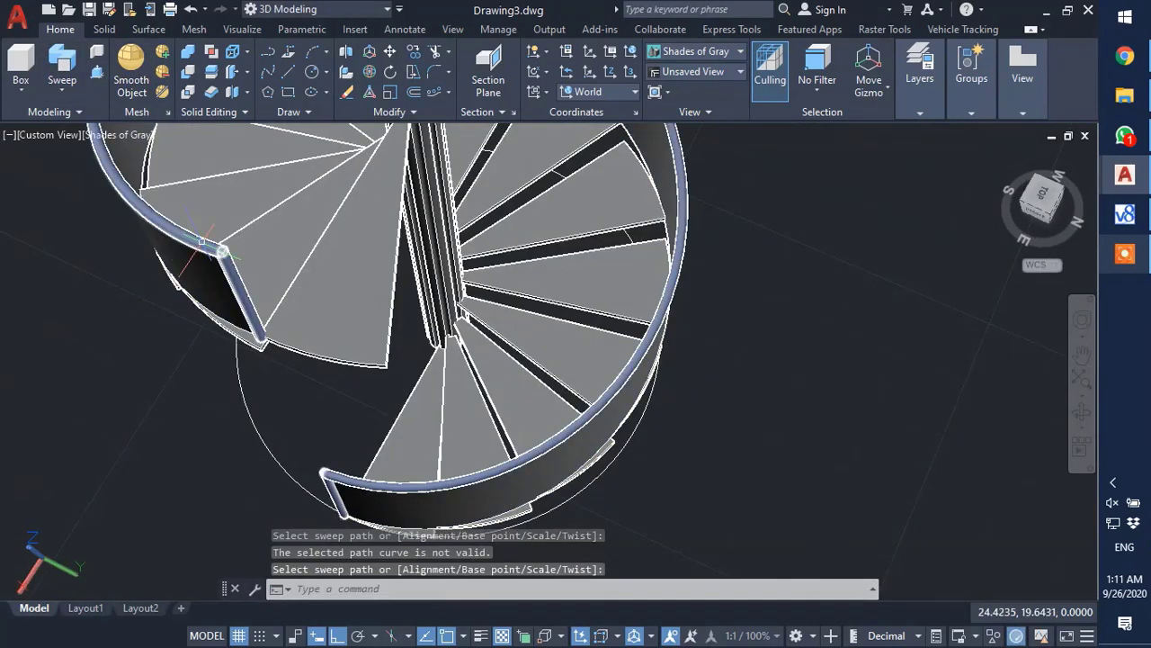
# - Set the visual style to Realistic with both spiral staircases in view
pyautogui.click(1081, 411)
pyautogui.moveTo(714, 483); pyautogui.dragTo(318, 488)
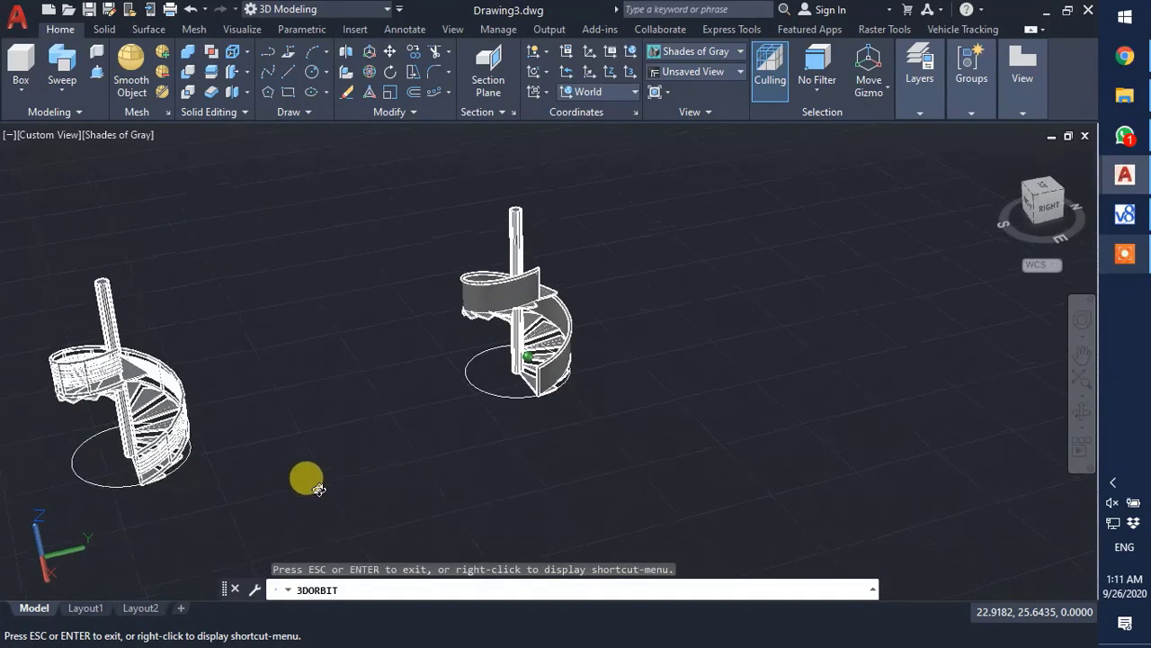
pyautogui.moveTo(234, 448); pyautogui.dragTo(225, 474)
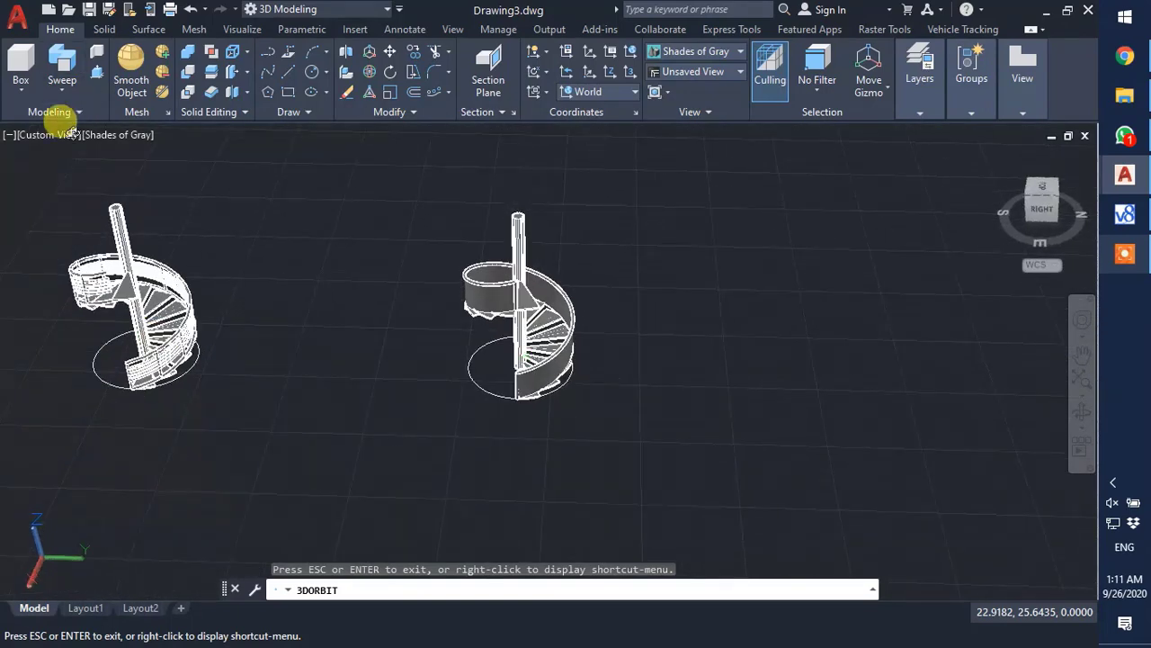
pyautogui.moveTo(72, 133); pyautogui.dragTo(72, 258)
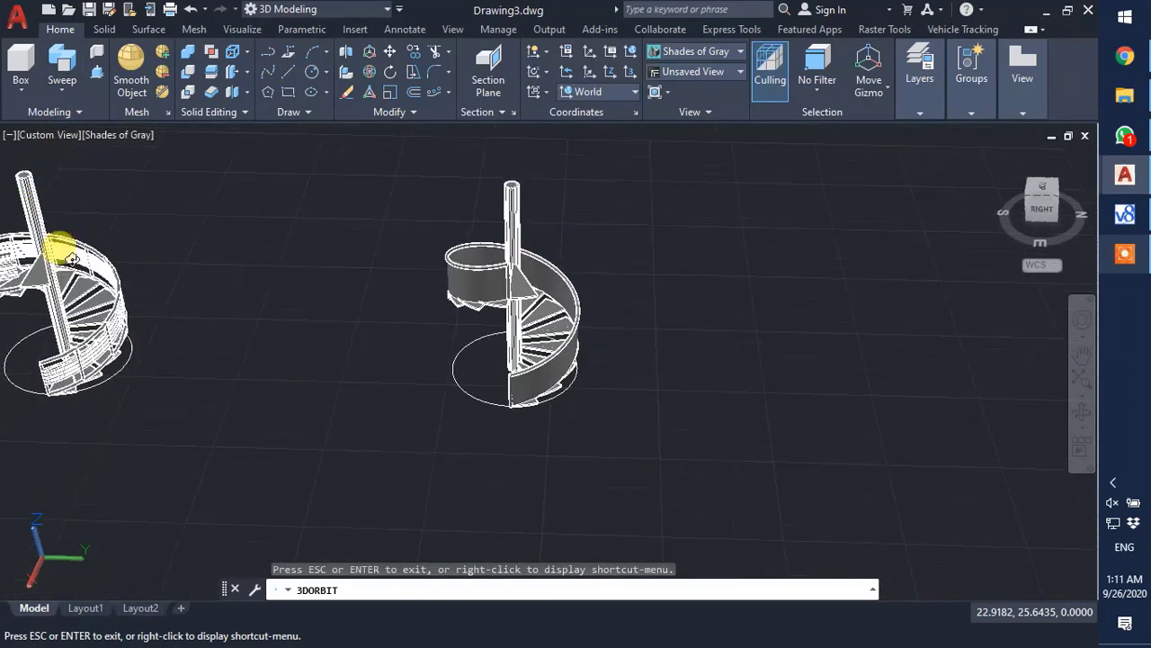
pyautogui.click(1082, 353)
pyautogui.moveTo(353, 338); pyautogui.dragTo(651, 326)
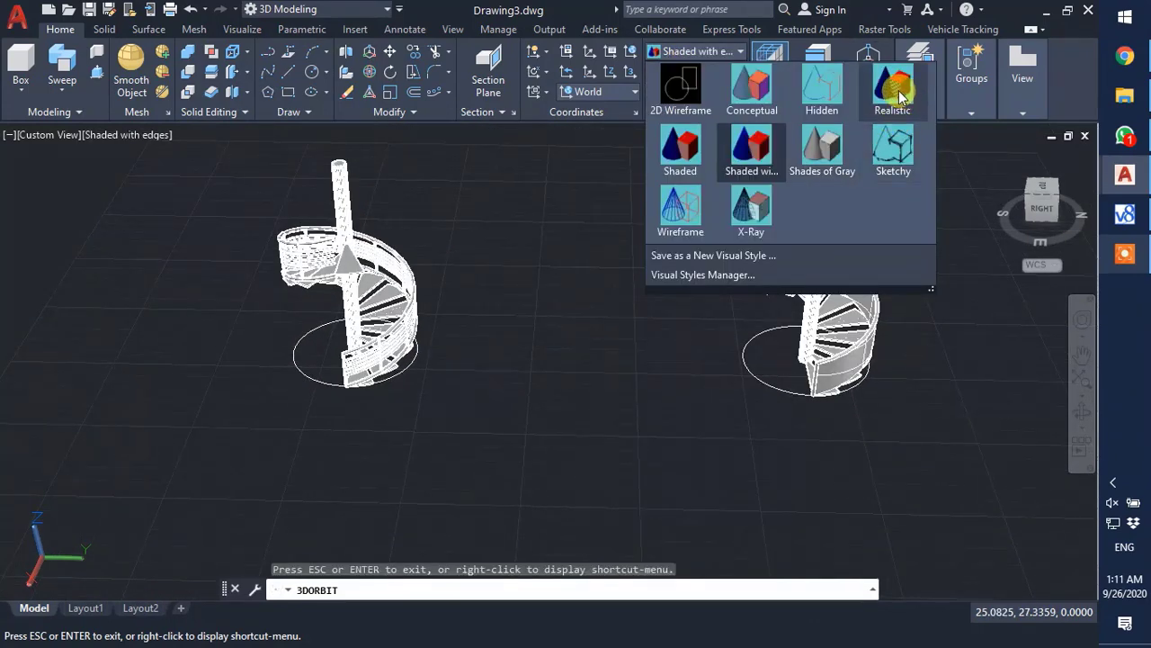
pyautogui.click(895, 90)
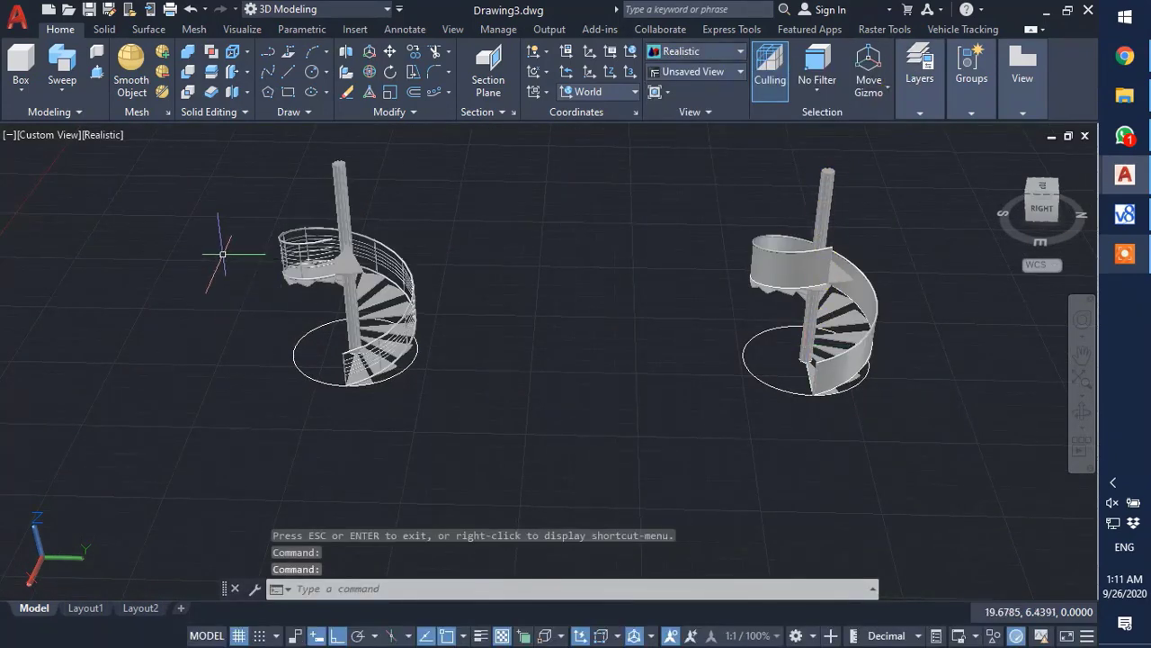
# - Delete the base circle around the foot of the first staircase, the one with posts and rails
pyautogui.scroll(3, 553, 354)
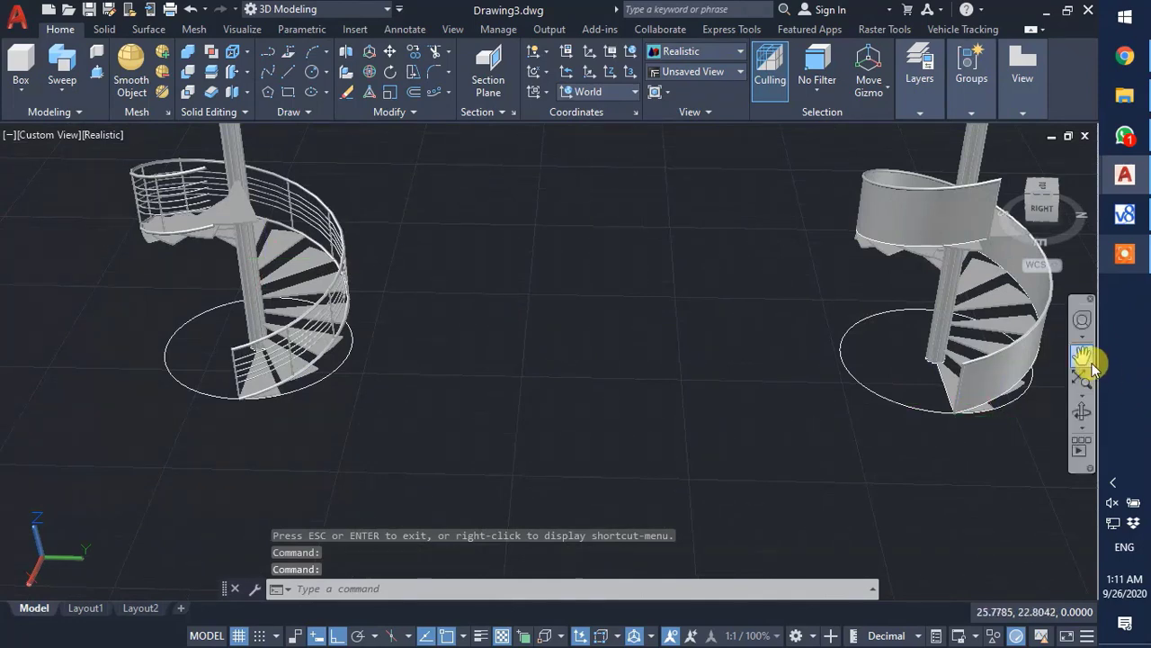
pyautogui.click(1083, 356)
pyautogui.moveTo(209, 309); pyautogui.dragTo(339, 335)
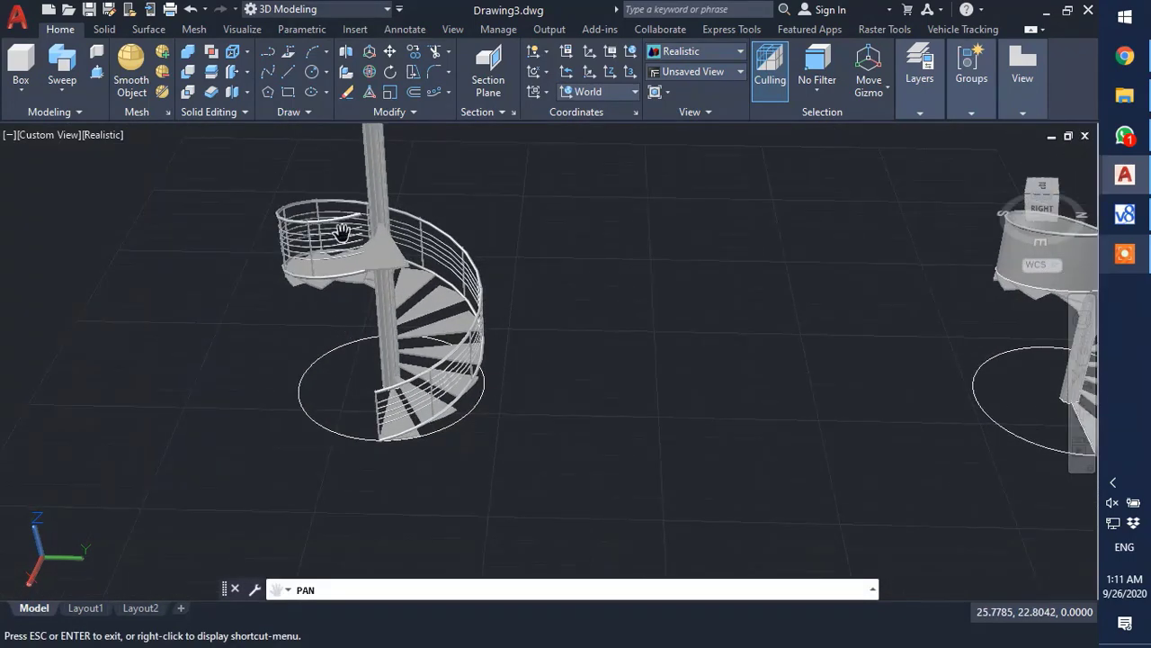
pyautogui.scroll(4, 341, 233)
pyautogui.moveTo(266, 196); pyautogui.dragTo(464, 337)
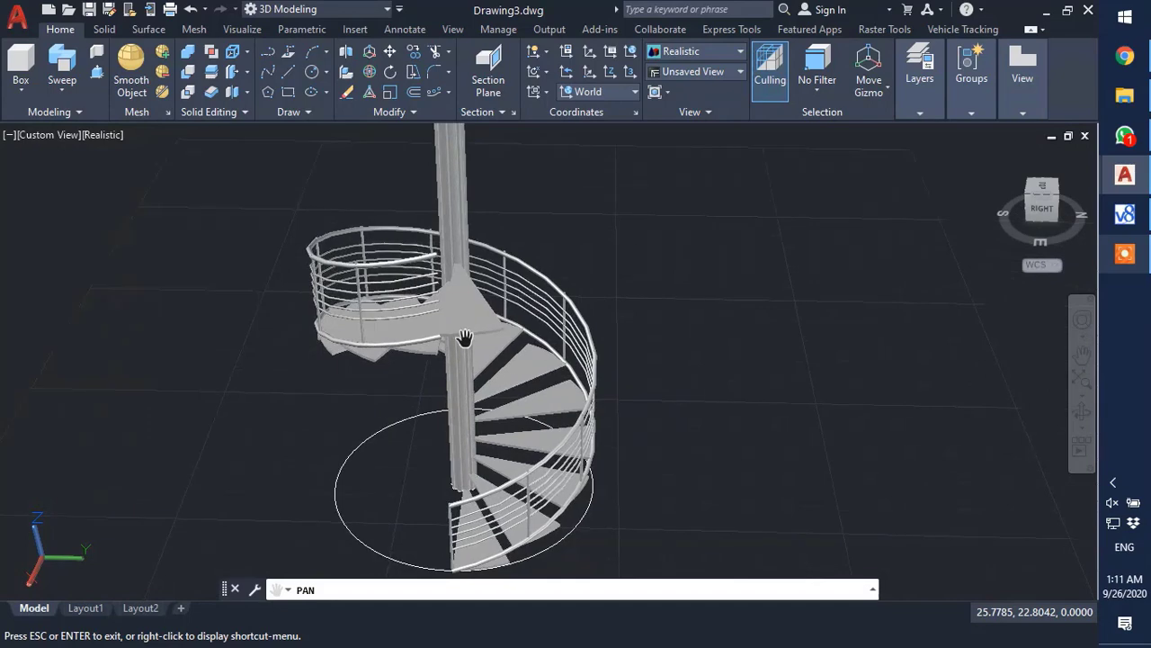
pyautogui.click(310, 72)
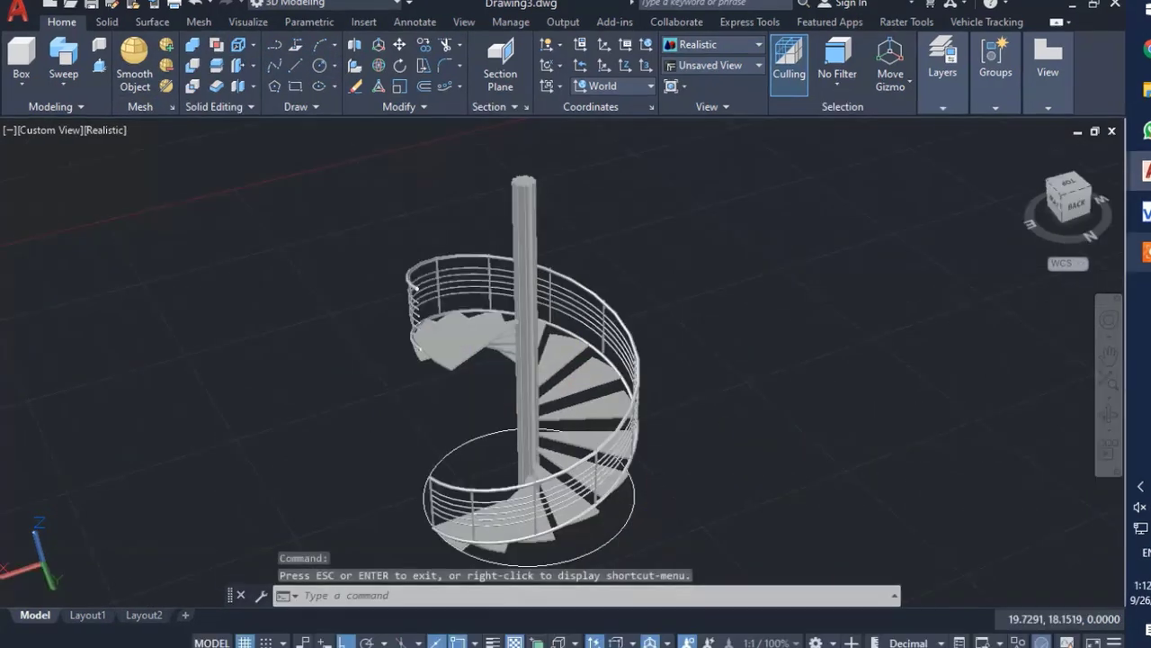
pyautogui.press('Escape')
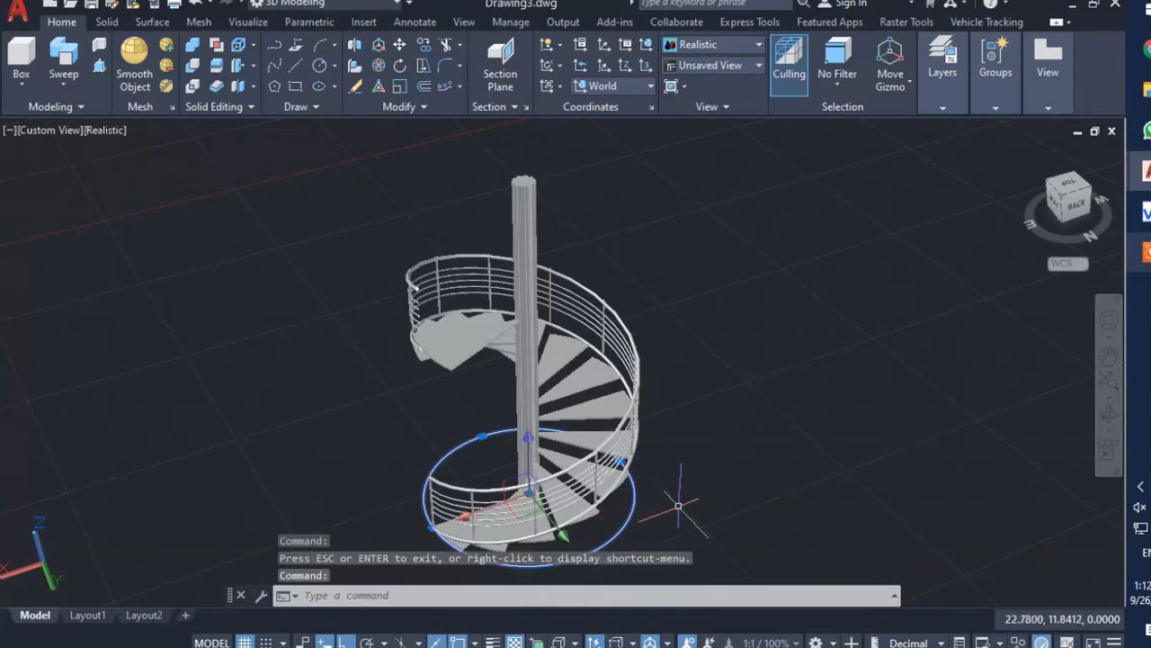
pyautogui.press('Delete')
# - Delete the base circle around the foot of the second staircase with the continuous panel railing
pyautogui.scroll(-5, 398, 303)
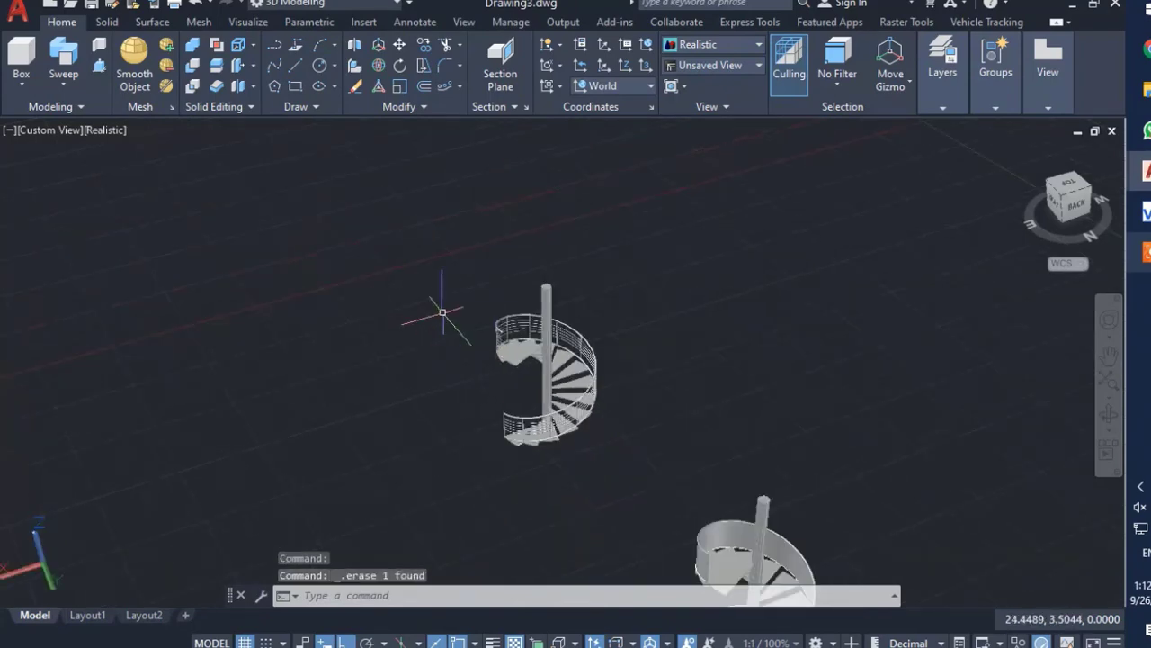
pyautogui.scroll(-2, 558, 364)
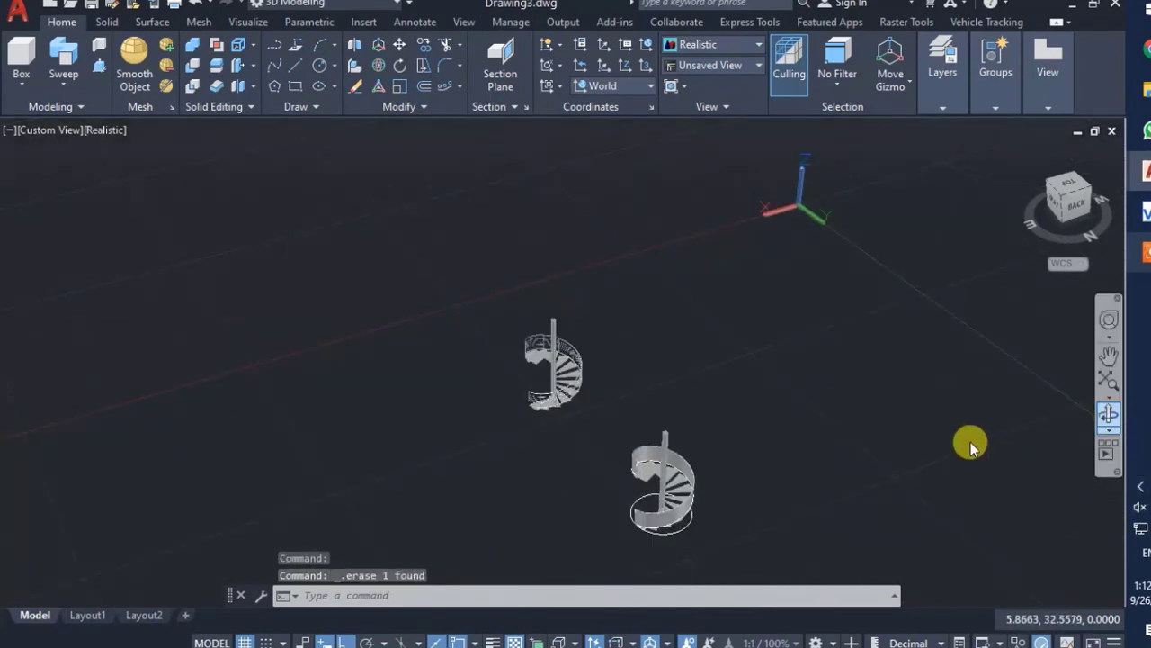
pyautogui.keyDown('shift'); pyautogui.moveTo(716, 523); pyautogui.dragTo(758, 549, button='middle'); pyautogui.keyUp('shift')
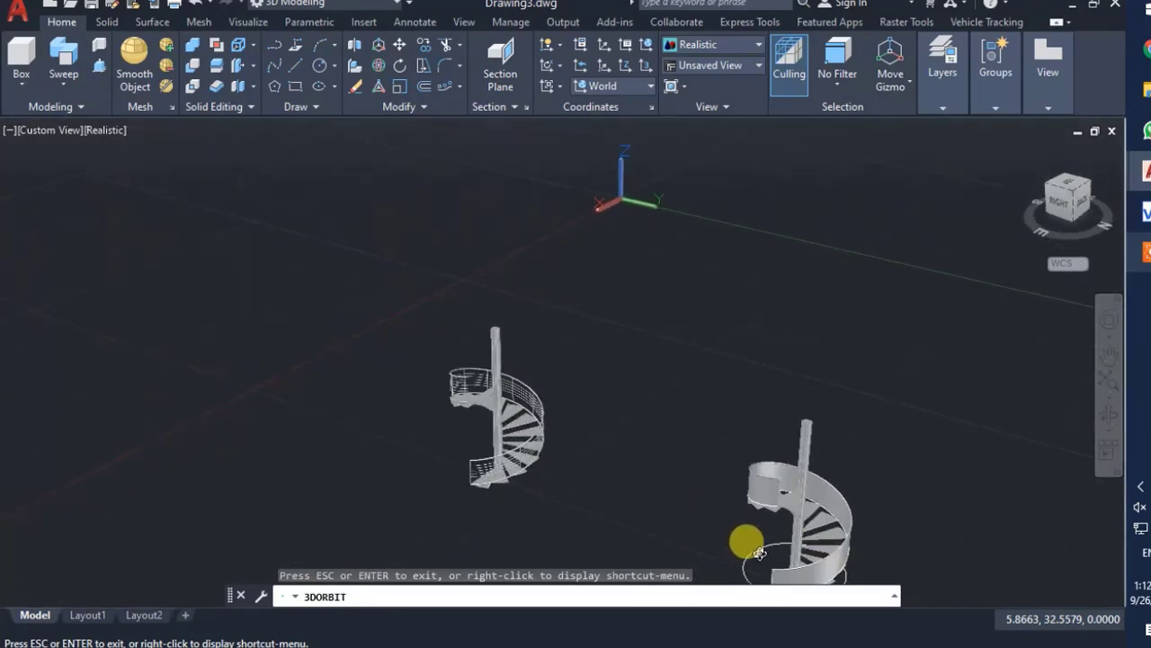
pyautogui.click(1108, 358)
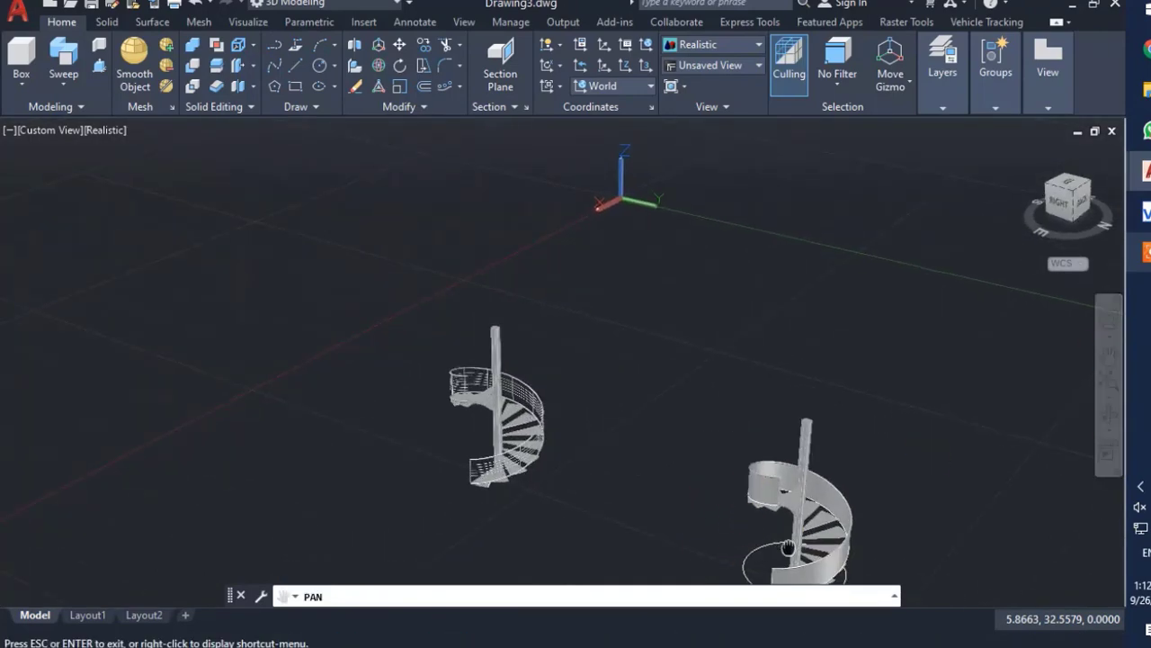
pyautogui.moveTo(788, 547); pyautogui.dragTo(776, 424)
pyautogui.scroll(3, 873, 477)
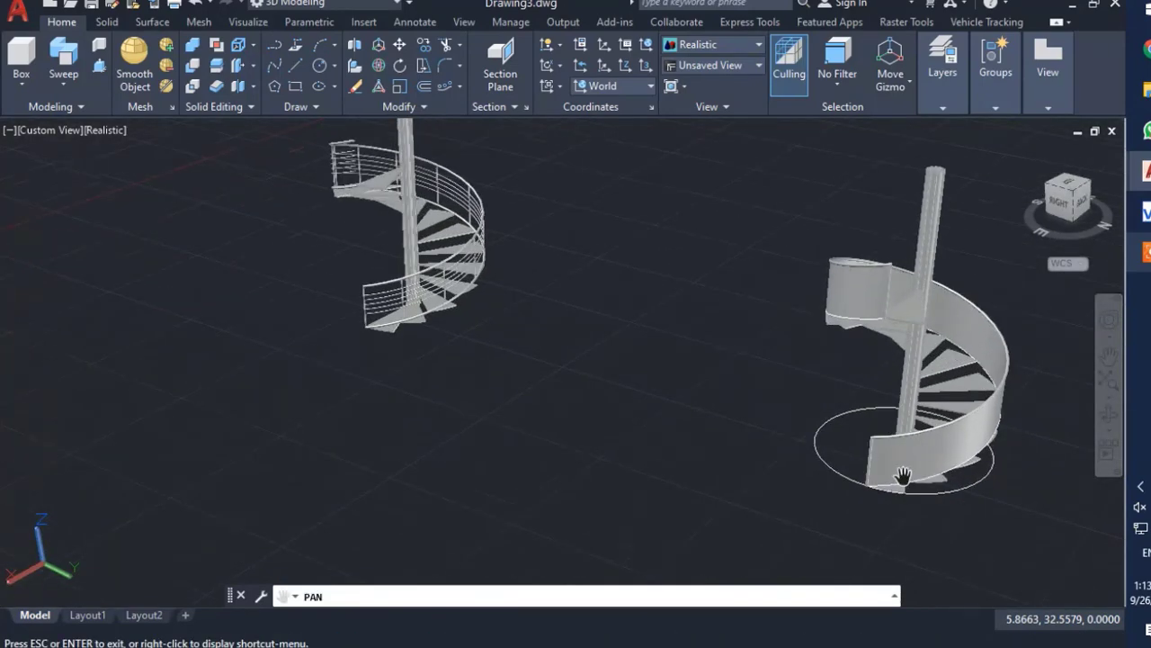
pyautogui.press('Escape')
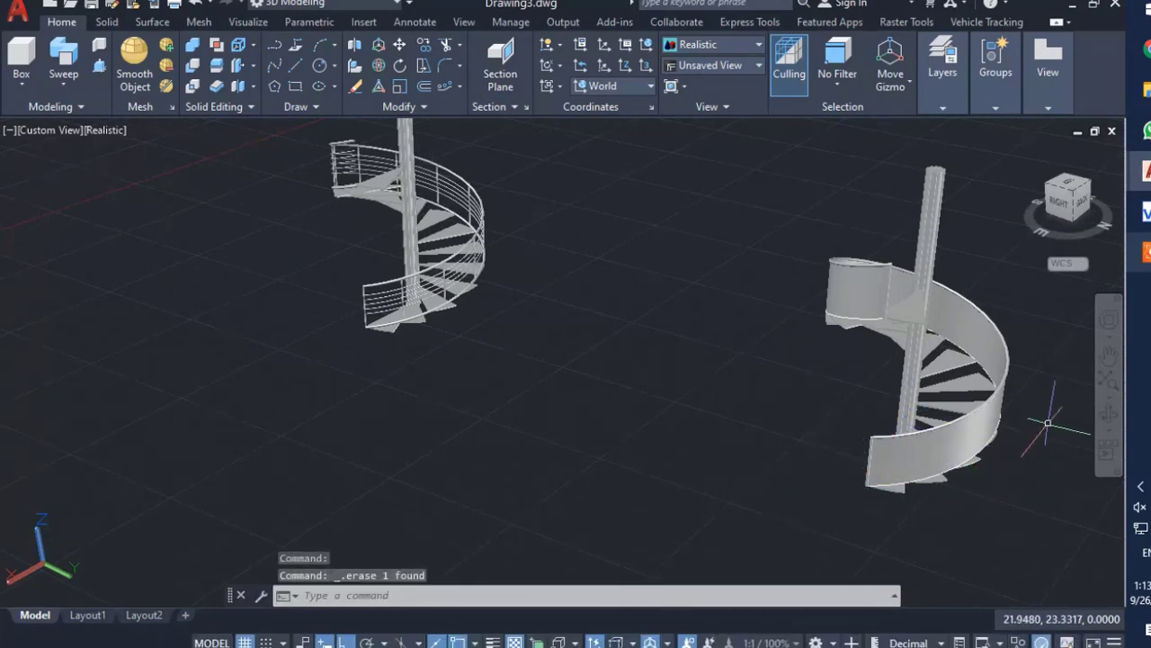
# - Examine both spiral staircases side by side from an elevated view, comparing their railings
pyautogui.click(1106, 400)
pyautogui.moveTo(764, 406); pyautogui.dragTo(748, 455)
pyautogui.scroll(-3, 642, 493)
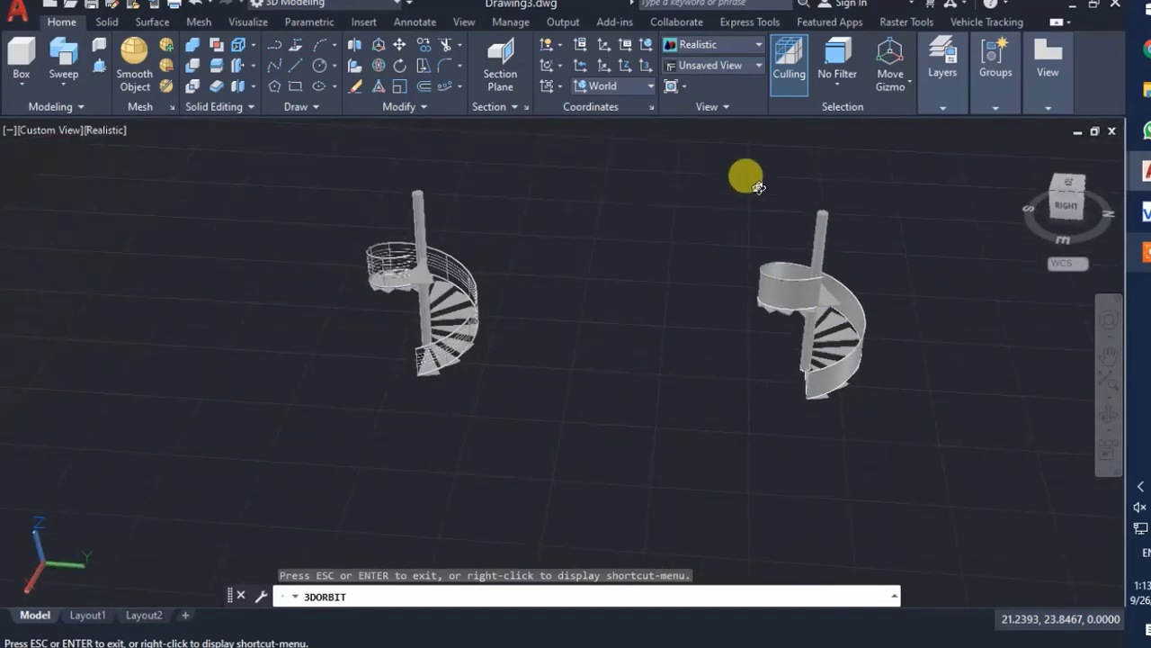
pyautogui.moveTo(758, 186); pyautogui.dragTo(773, 150)
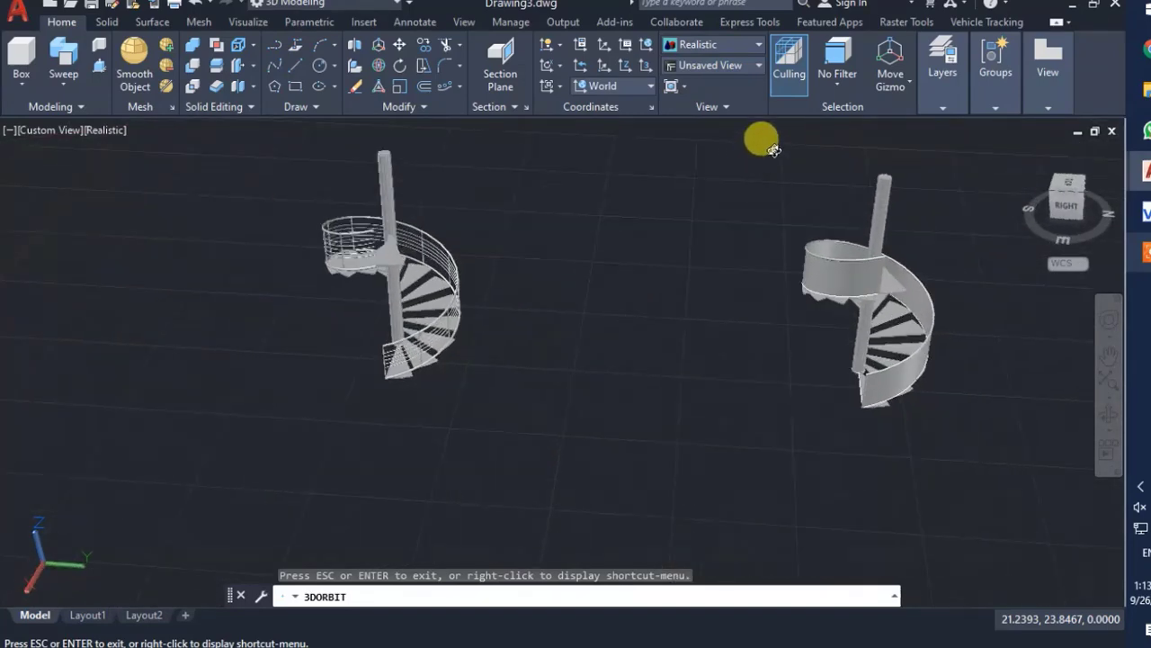
pyautogui.click(1116, 359)
pyautogui.moveTo(681, 277); pyautogui.dragTo(670, 344)
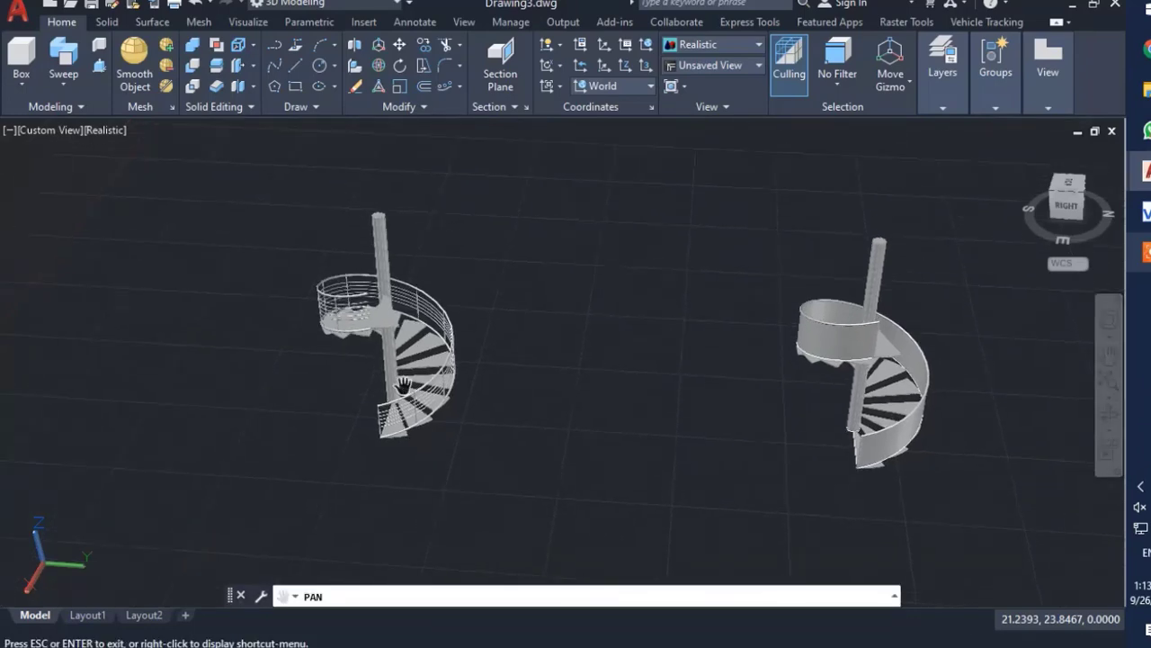
pyautogui.scroll(2, 402, 385)
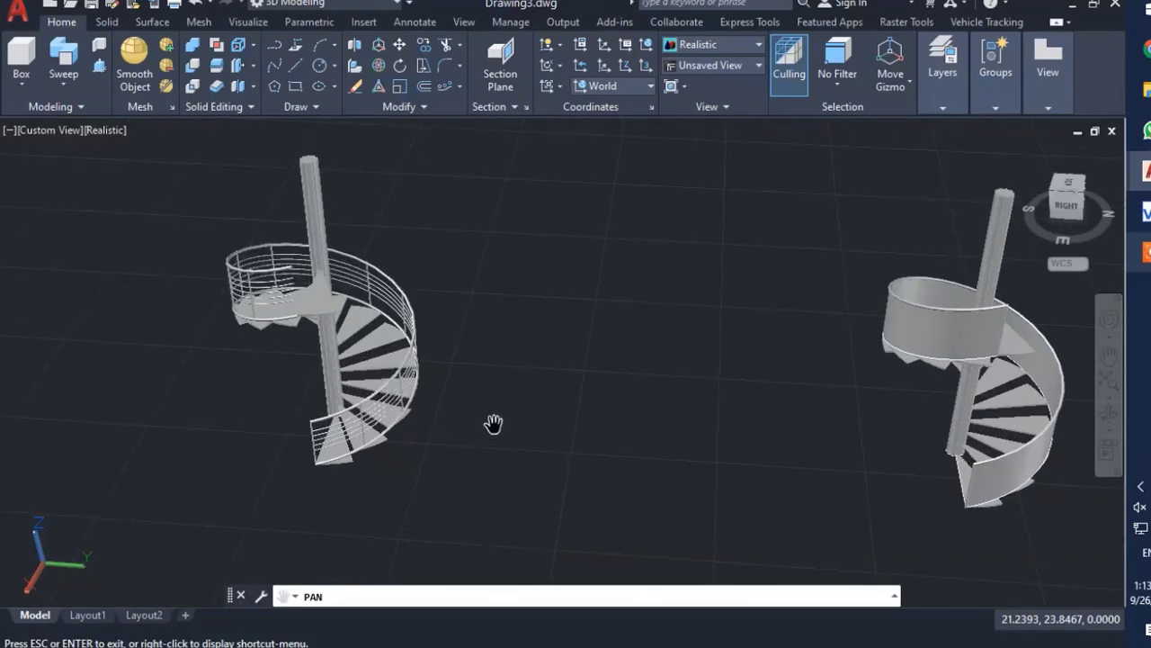